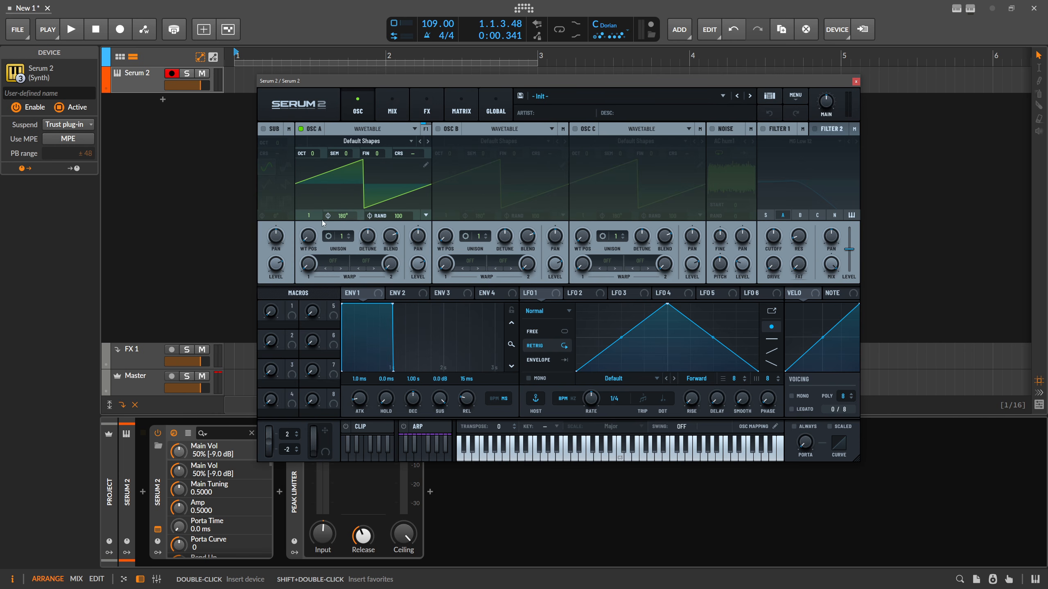
Step: Set oscillator A's first warp mode to Bend +, try its amount and return it to zero
left_click_drag(308, 236, 314, 262)
left_click(332, 260)
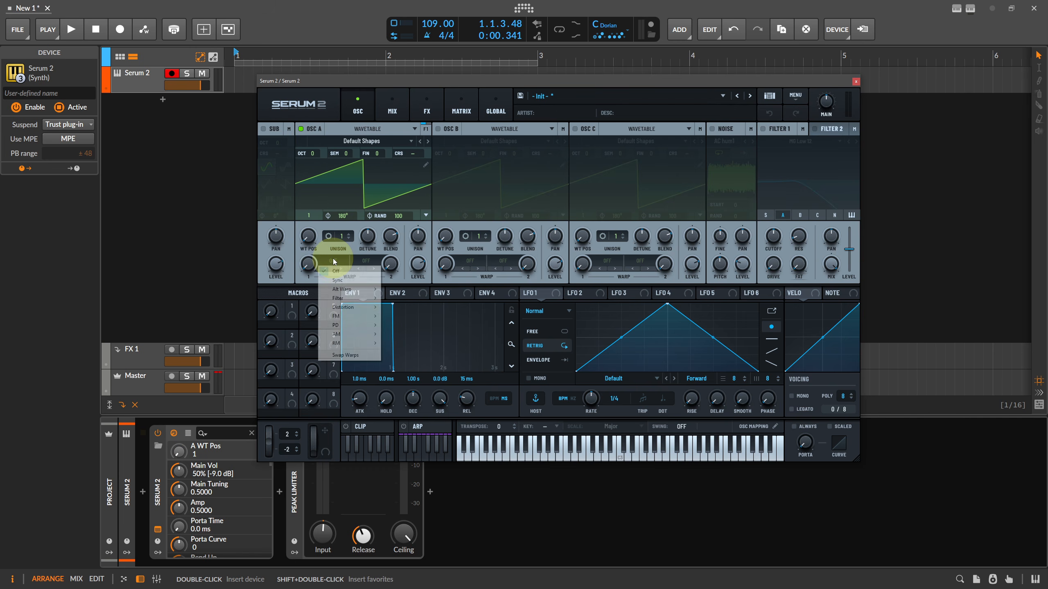
mouse_move(350, 291)
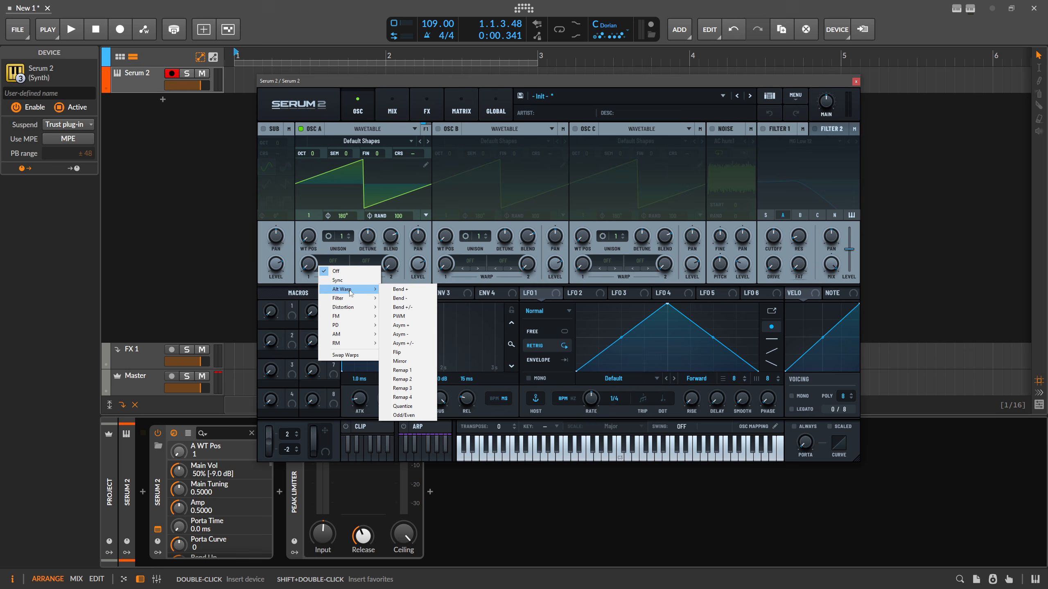
left_click(399, 290)
mouse_move(310, 266)
left_mouse_down()
mouse_move(338, 182)
mouse_move(331, 229)
mouse_move(348, 187)
mouse_move(338, 303)
left_mouse_up()
Step: Examine oscillator A's Default Shapes frames in the wavetable editor
left_click(426, 164)
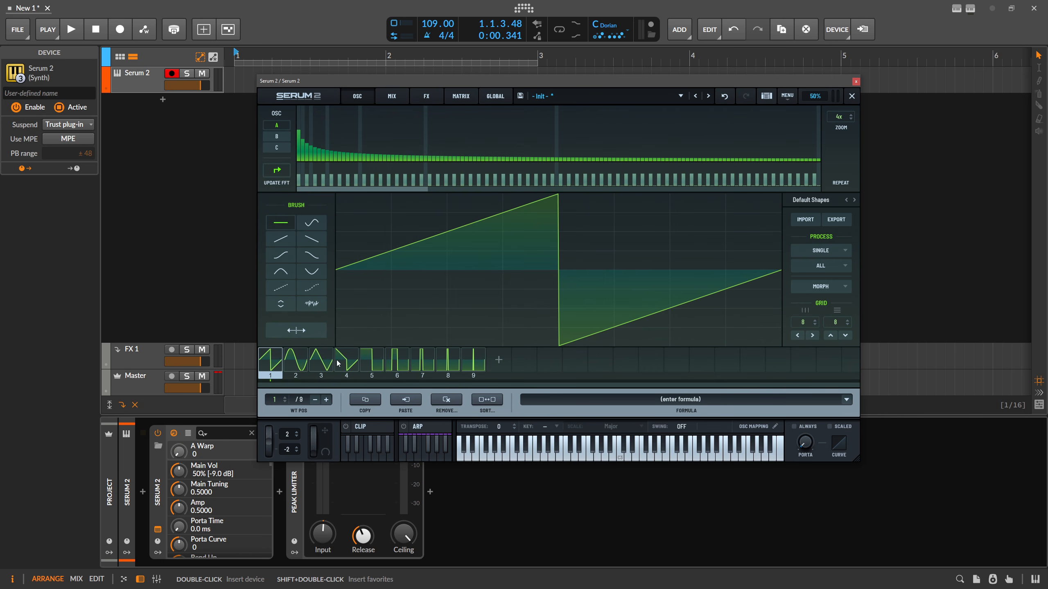
left_click(853, 96)
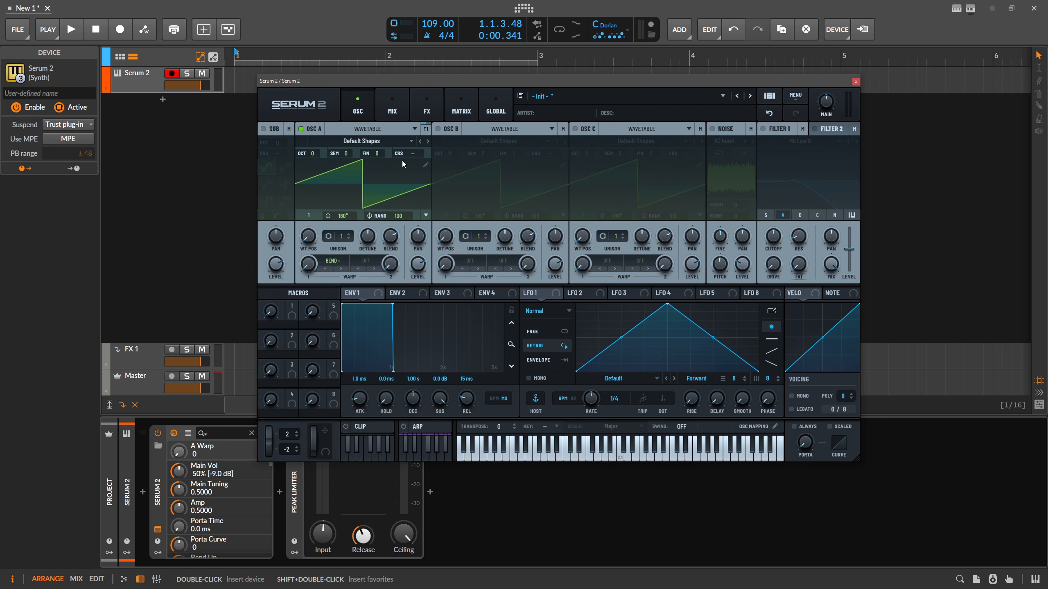
left_click(425, 164)
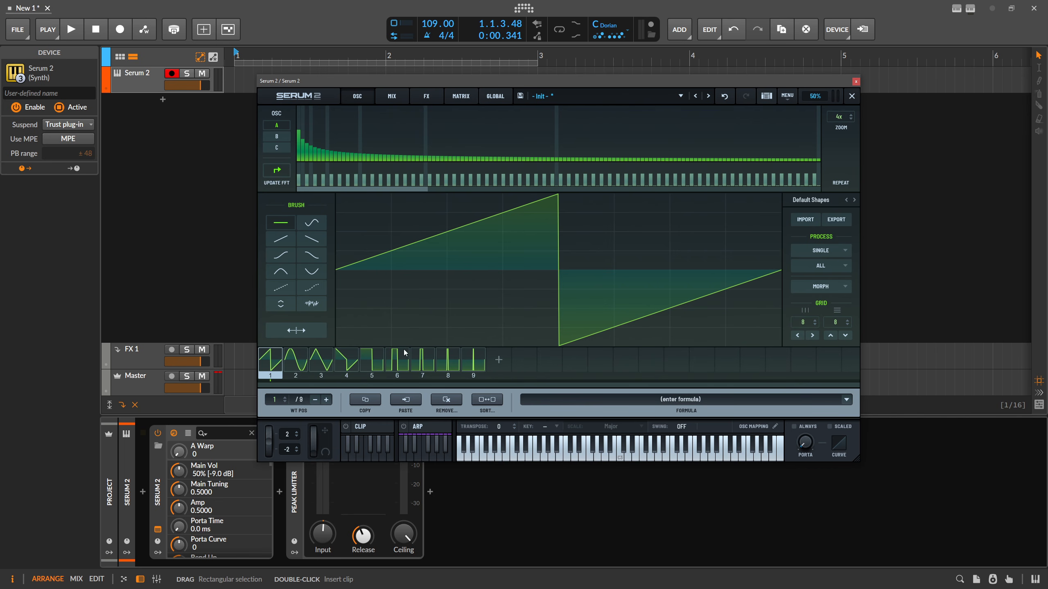
left_click(851, 96)
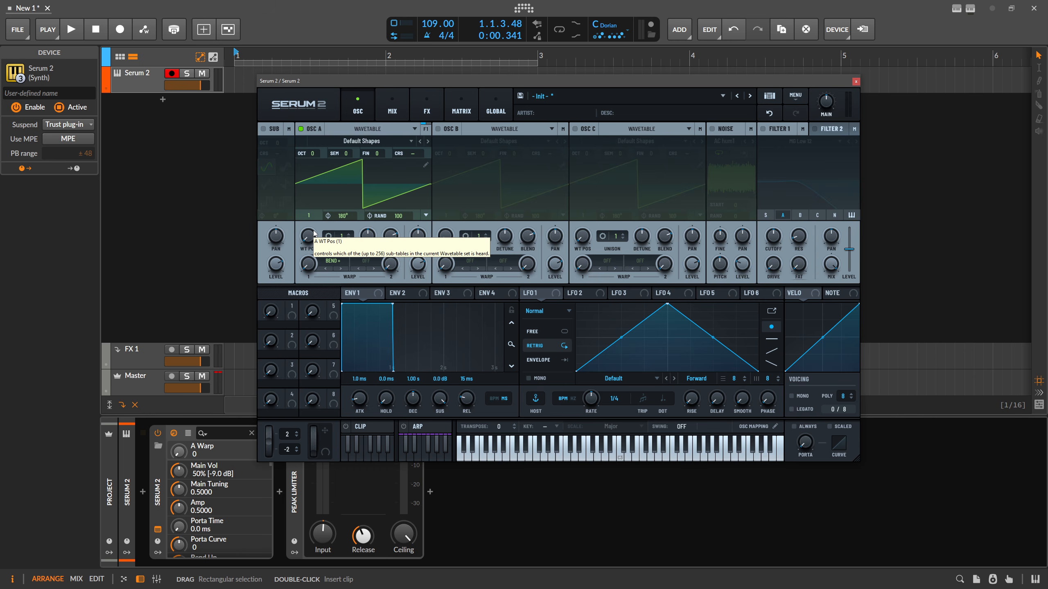
Step: Change oscillator A's first warp mode to Tube distortion, try its amount and return it to zero
left_click(334, 263)
left_click(342, 250)
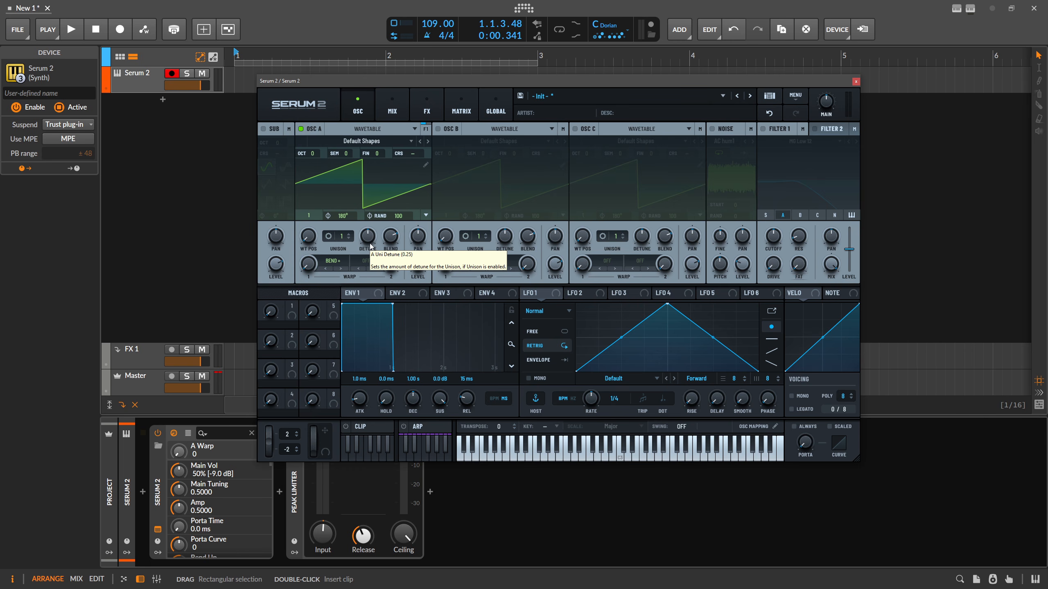
left_click(333, 261)
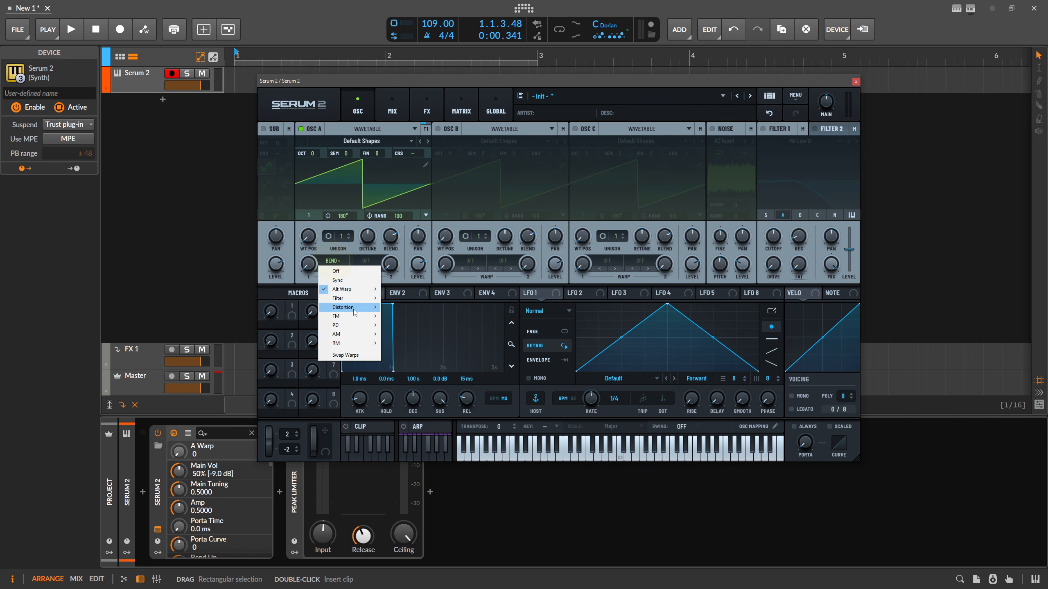
mouse_move(356, 309)
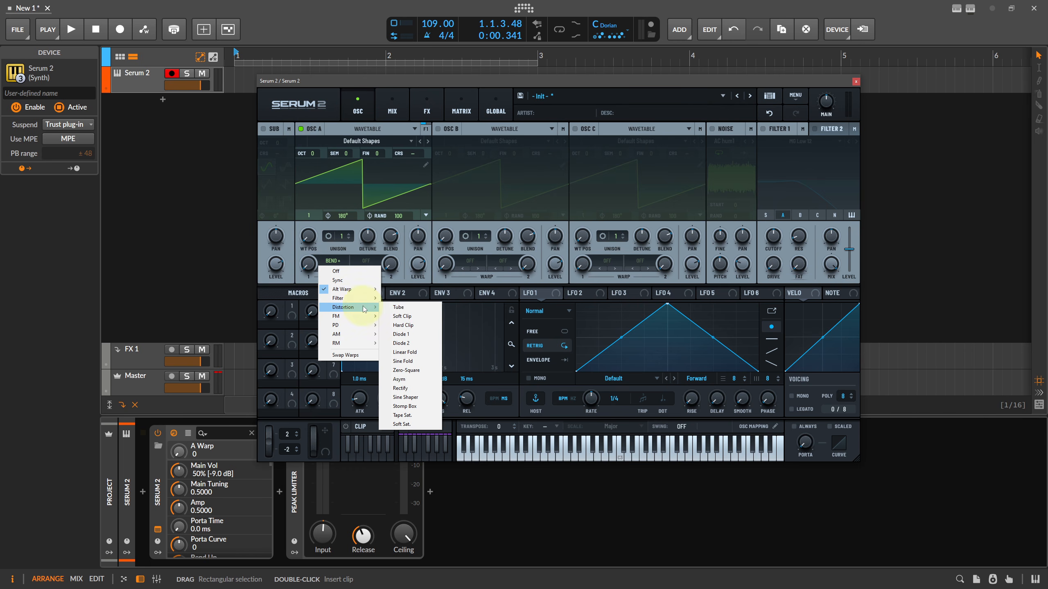
left_click(405, 312)
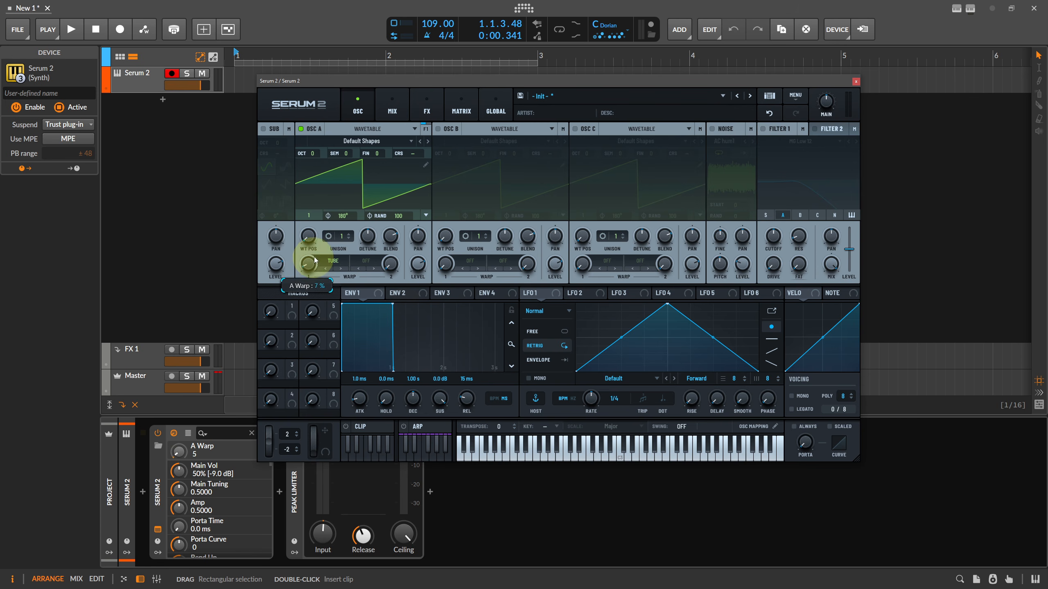
left_click_drag(309, 263, 328, 293)
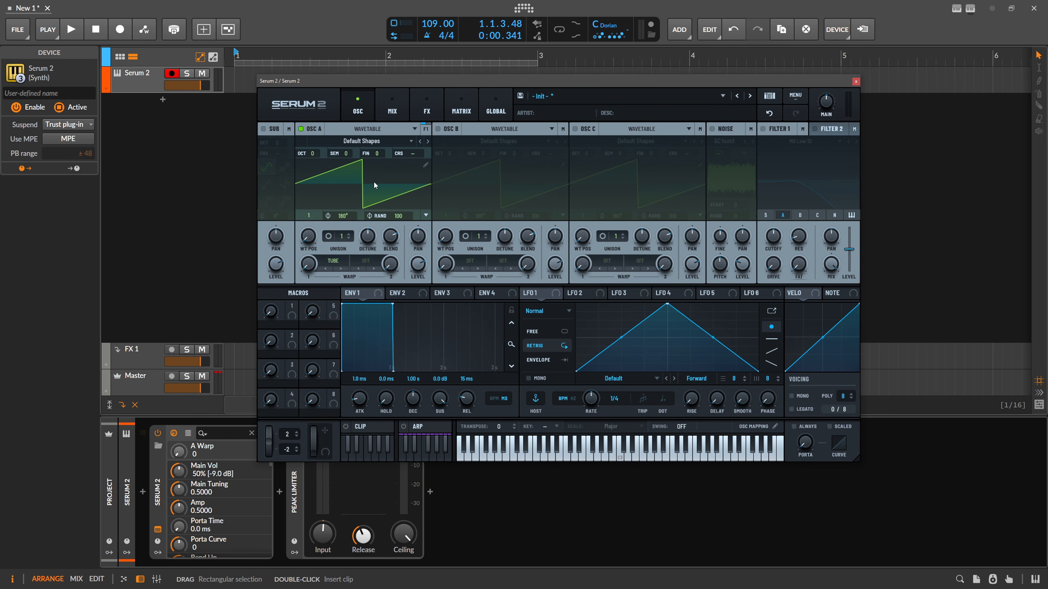
Step: Close the Serum 2 window and delete the Serum 2 device from the track
left_click(855, 82)
left_click(158, 489)
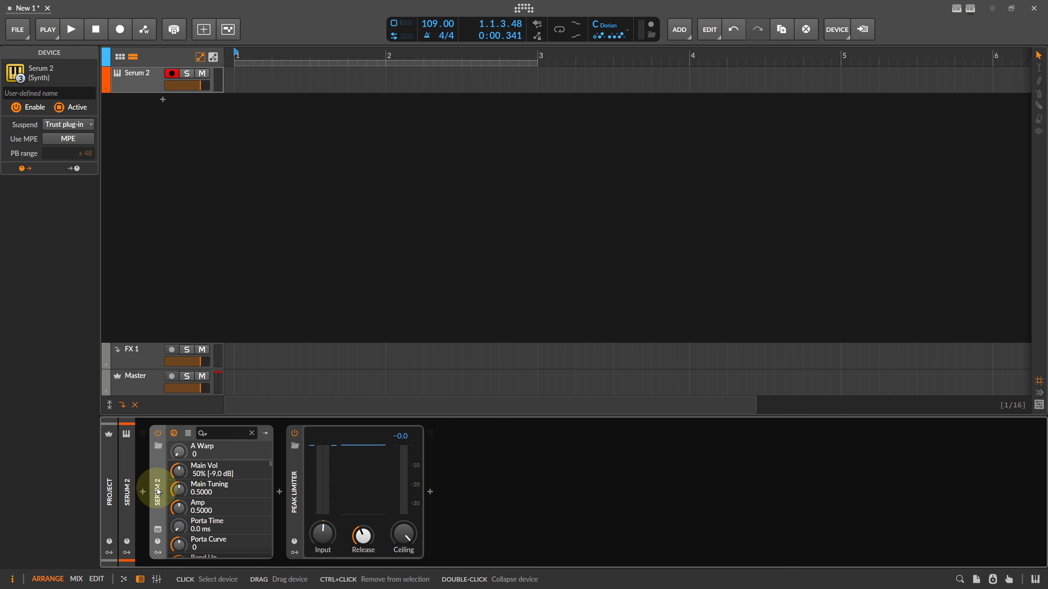
key("Delete")
Step: Insert the first Vital plug-in found ahead of Peak Limiter and reposition its window above the device chain
left_click(143, 493)
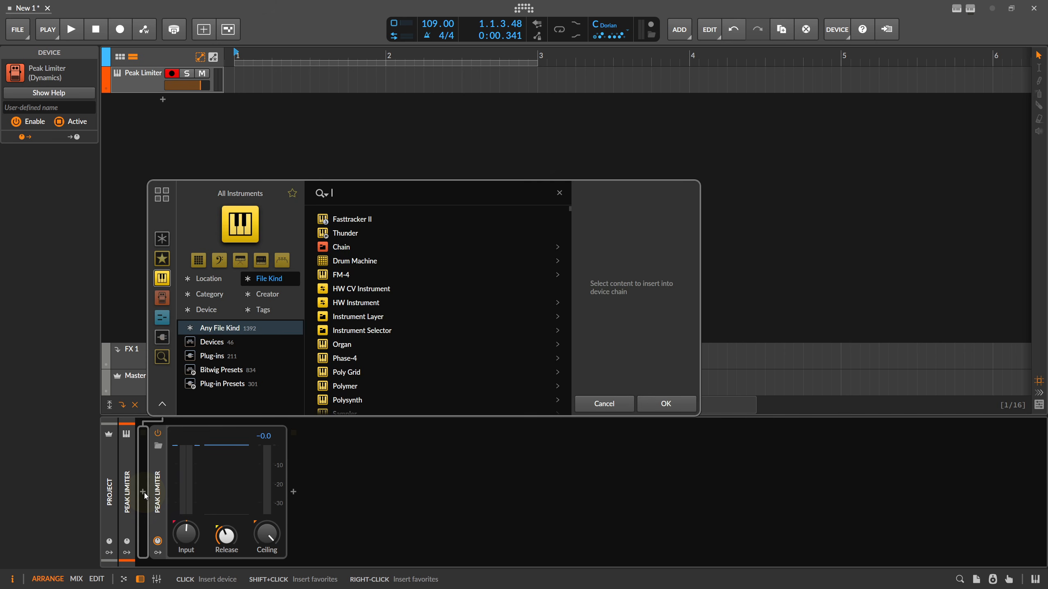
type("vital")
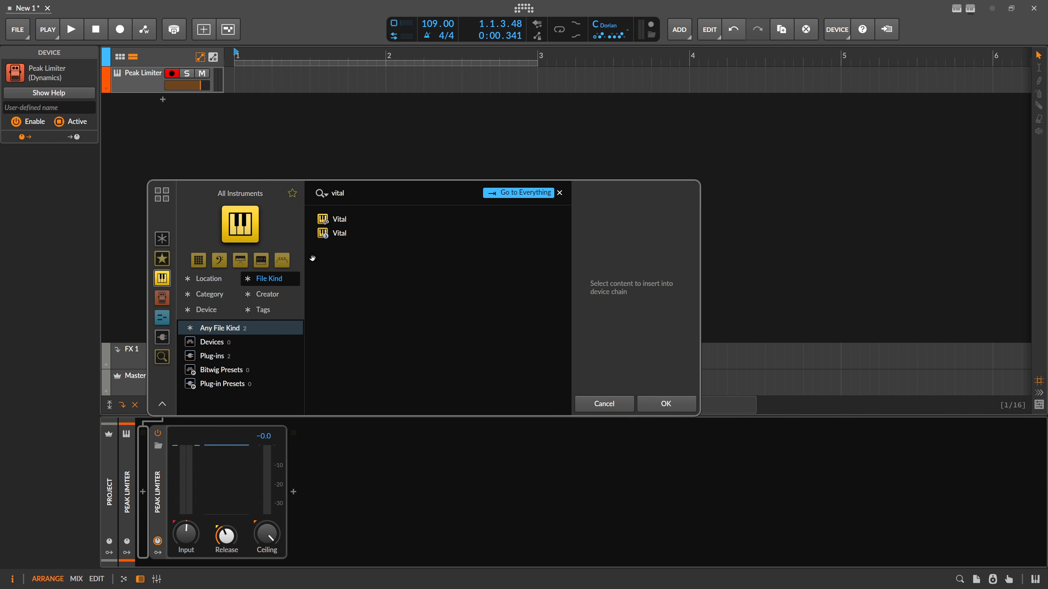
double_click(346, 223)
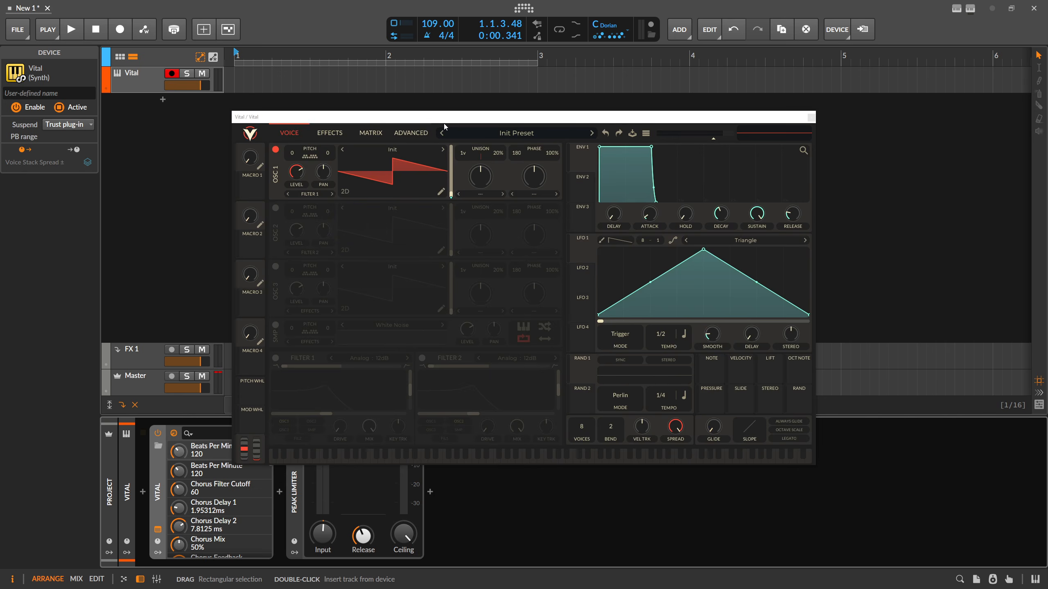
left_click_drag(444, 122, 452, 105)
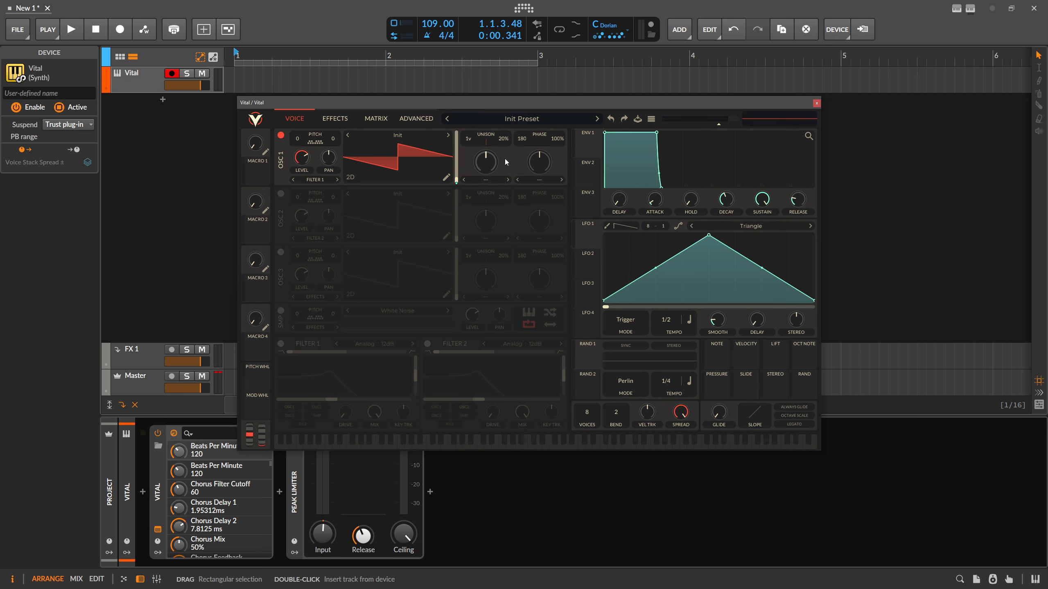
left_click_drag(491, 101, 495, 97)
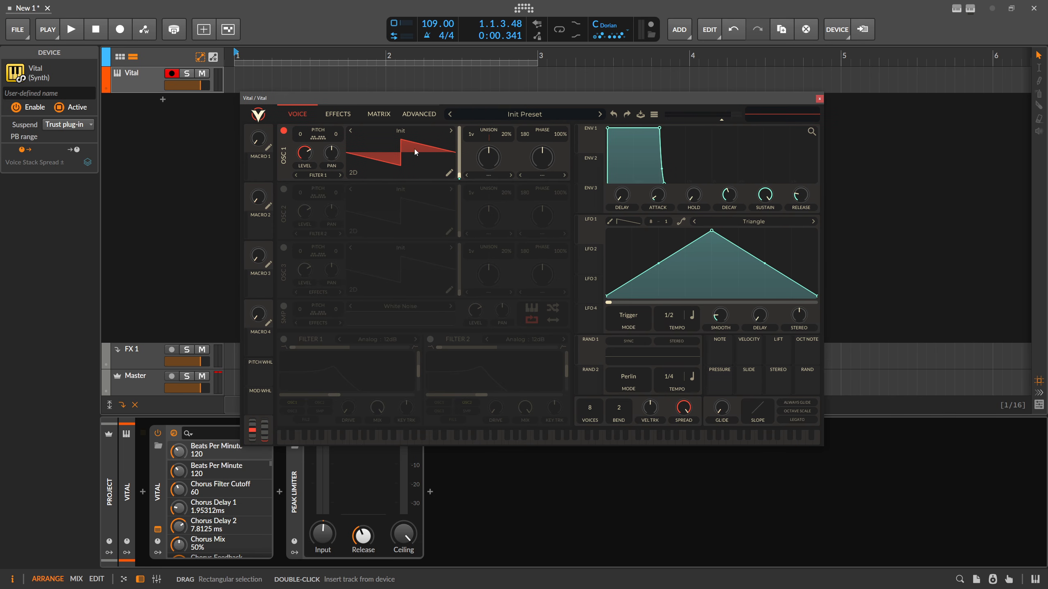
Step: Set oscillator 1's spectral morph to Harmonic Stretch, try amounts up to 100% and return it to 50%
left_click(489, 176)
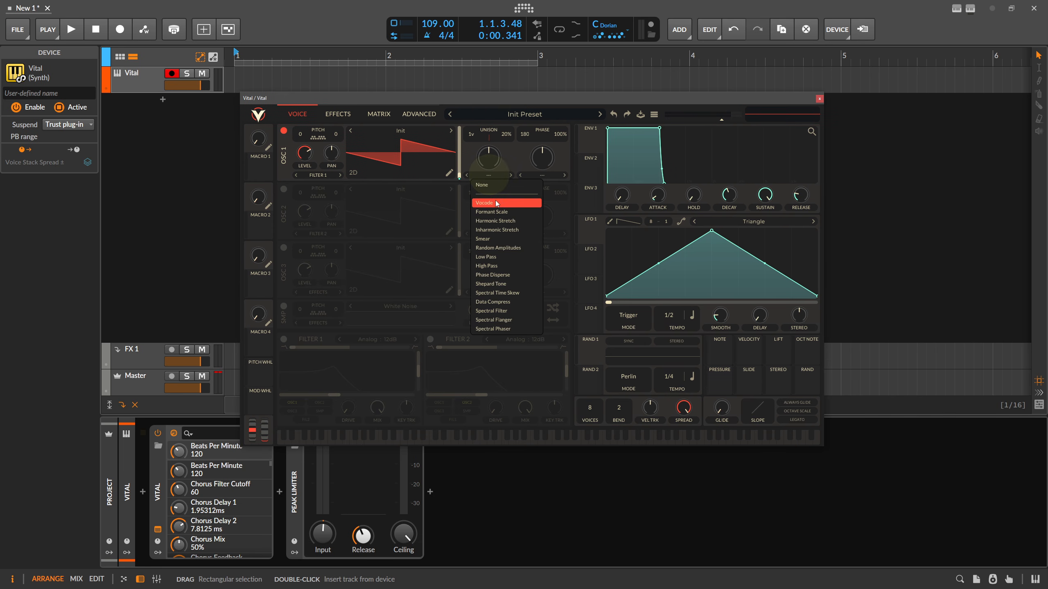
left_click(505, 222)
mouse_move(489, 163)
left_mouse_down()
mouse_move(491, 197)
mouse_move(492, 136)
mouse_move(484, 198)
mouse_move(490, 146)
left_mouse_up()
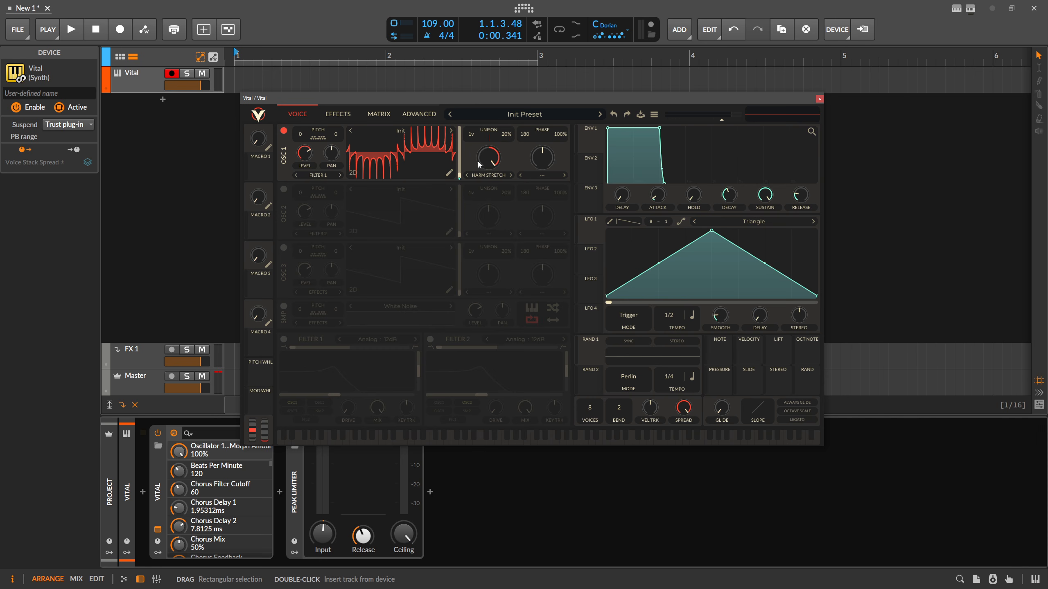
left_click_drag(479, 165, 491, 174)
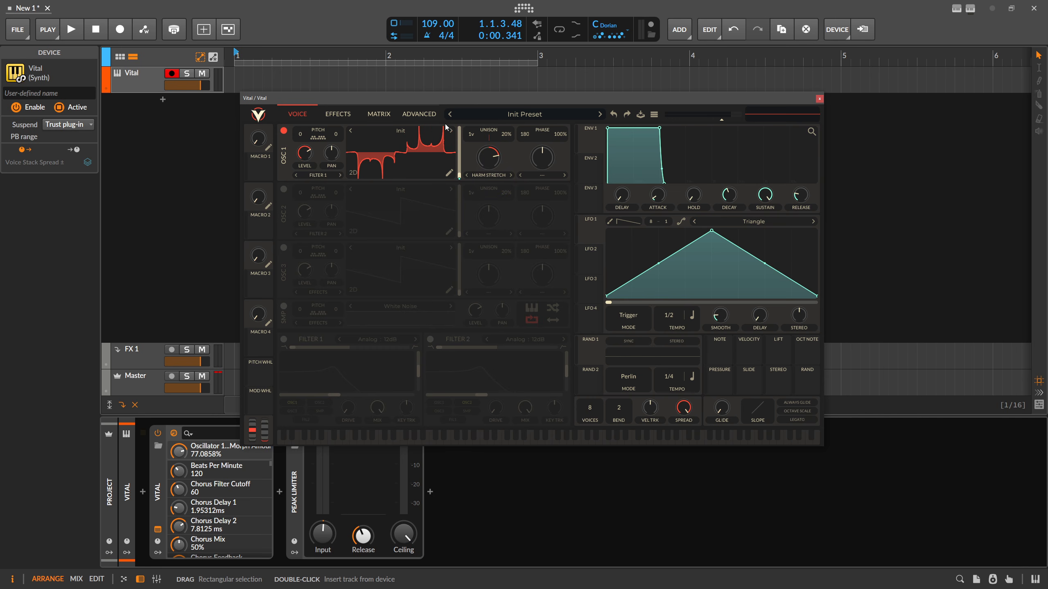
mouse_move(488, 159)
left_mouse_down()
mouse_move(493, 195)
mouse_move(491, 161)
left_mouse_up()
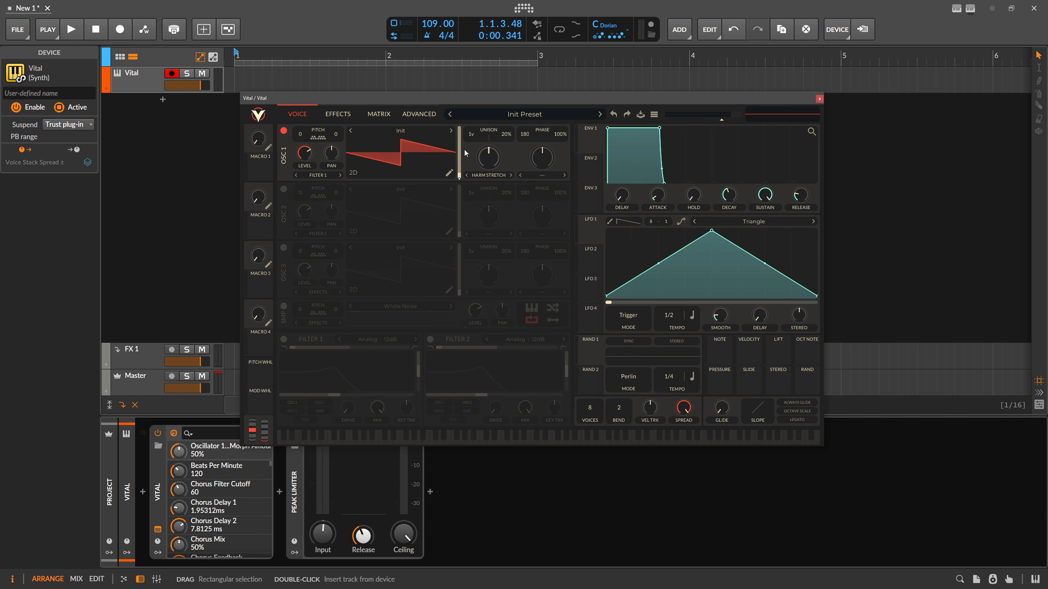
Step: Redraw oscillator 1's waveform as a single rising ramp on a 1 × 1 grid and test the morph amount on it, ending at 50%
left_click(449, 174)
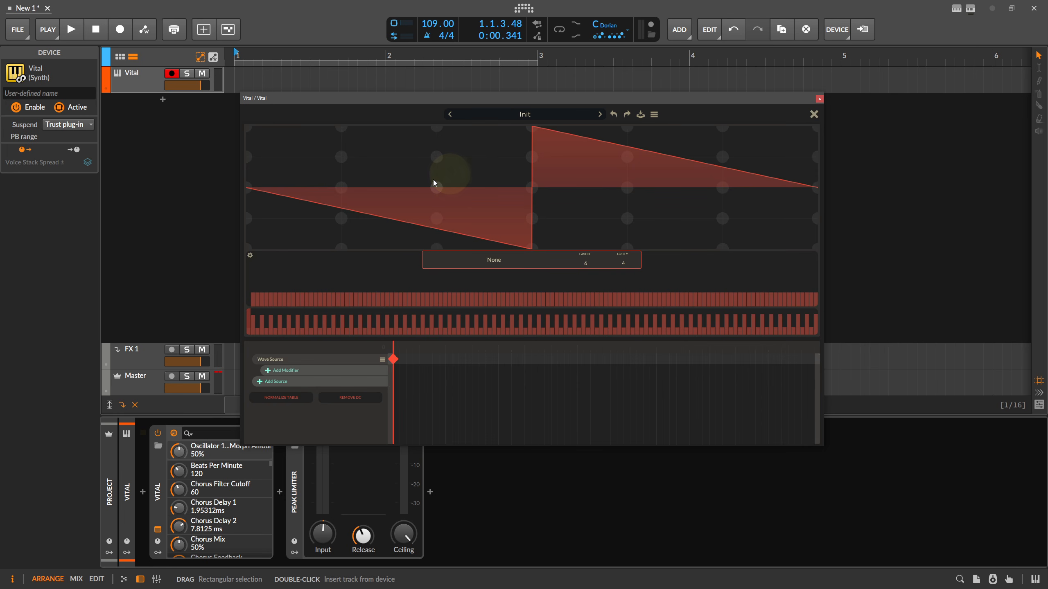
left_click_drag(583, 266, 625, 277)
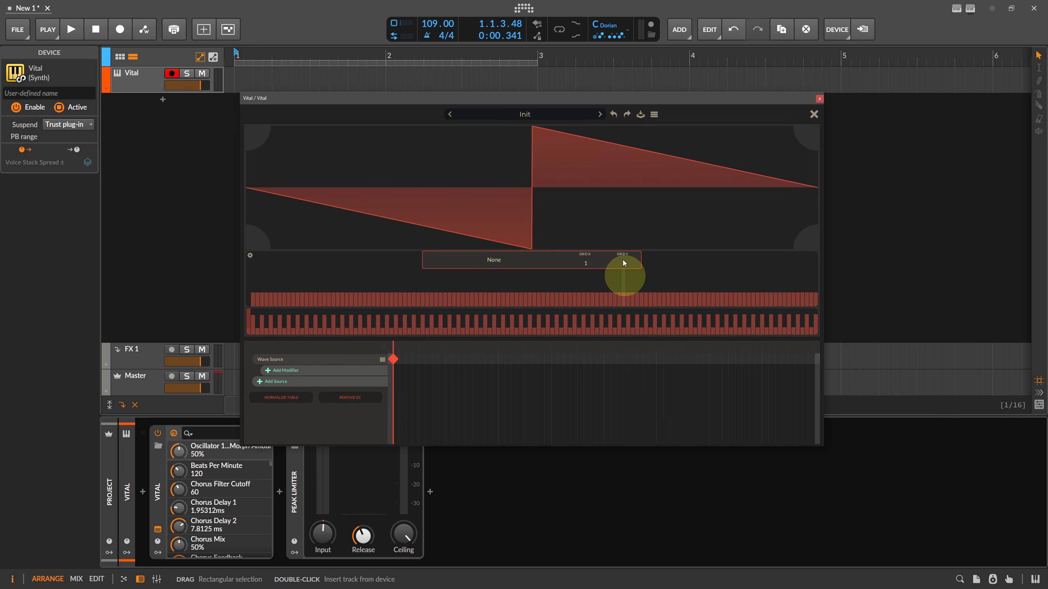
left_click(793, 136)
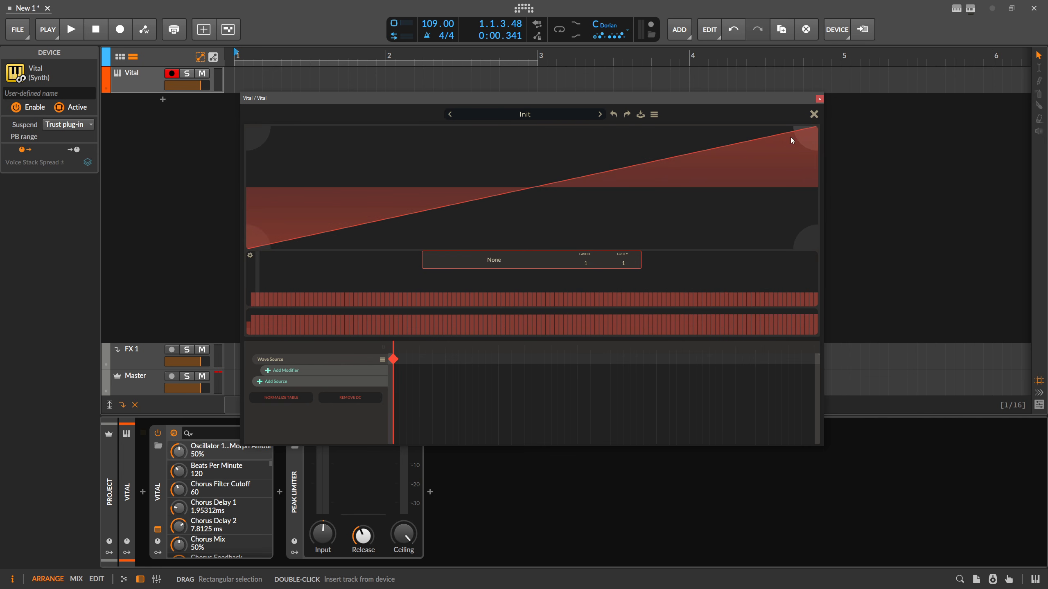
left_click(814, 114)
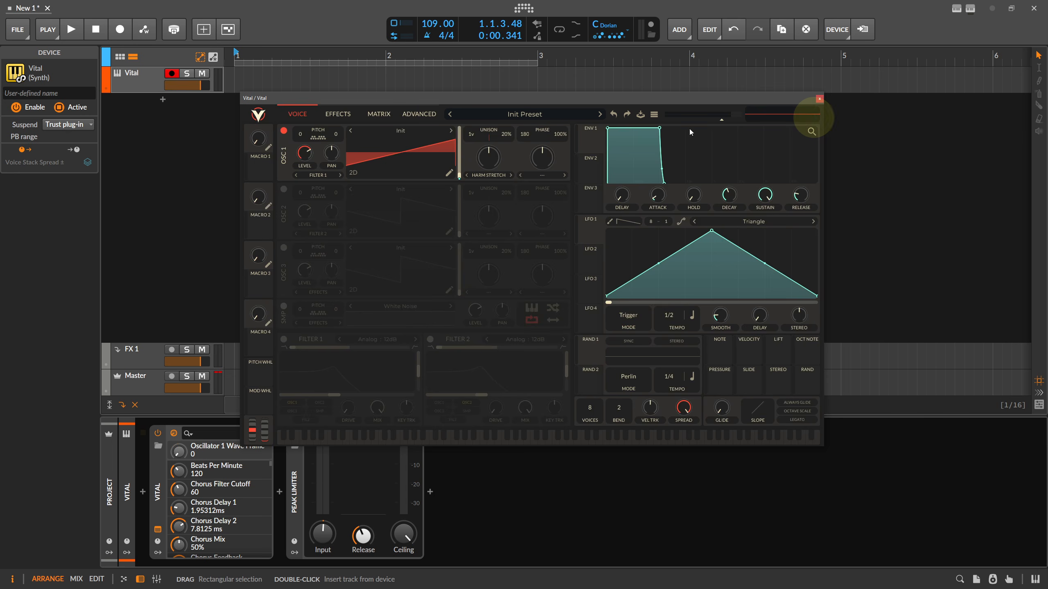
mouse_move(490, 157)
left_mouse_down()
mouse_move(490, 193)
mouse_move(508, 109)
mouse_move(497, 149)
left_mouse_up()
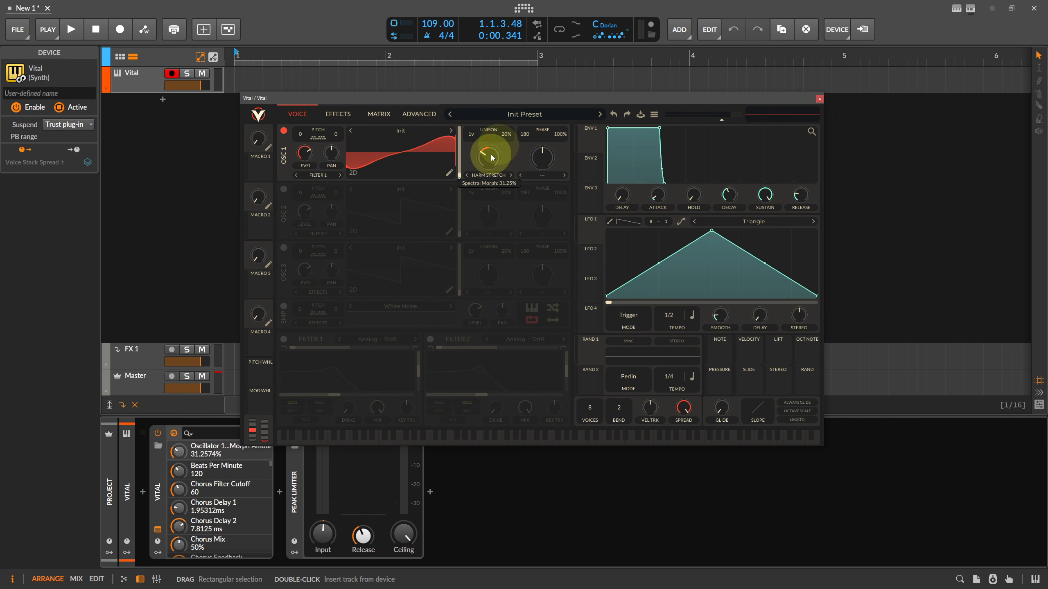
double_click(490, 155)
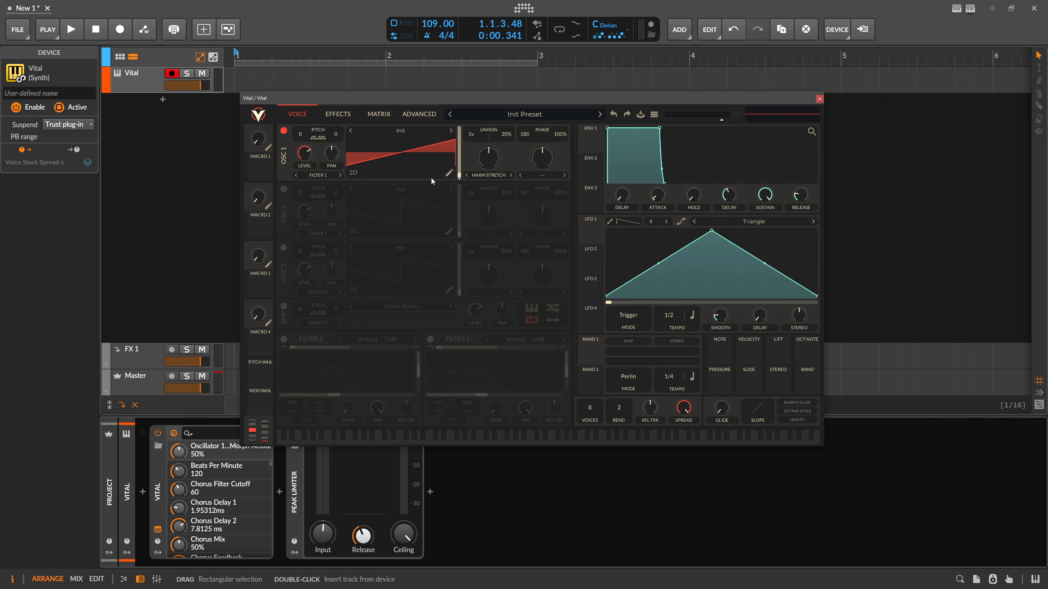
Step: Examine Vital's wavetable save and export options, and switch to File Explorer to view the WAV files in WT-Morph's Vital folder
right_click(414, 157)
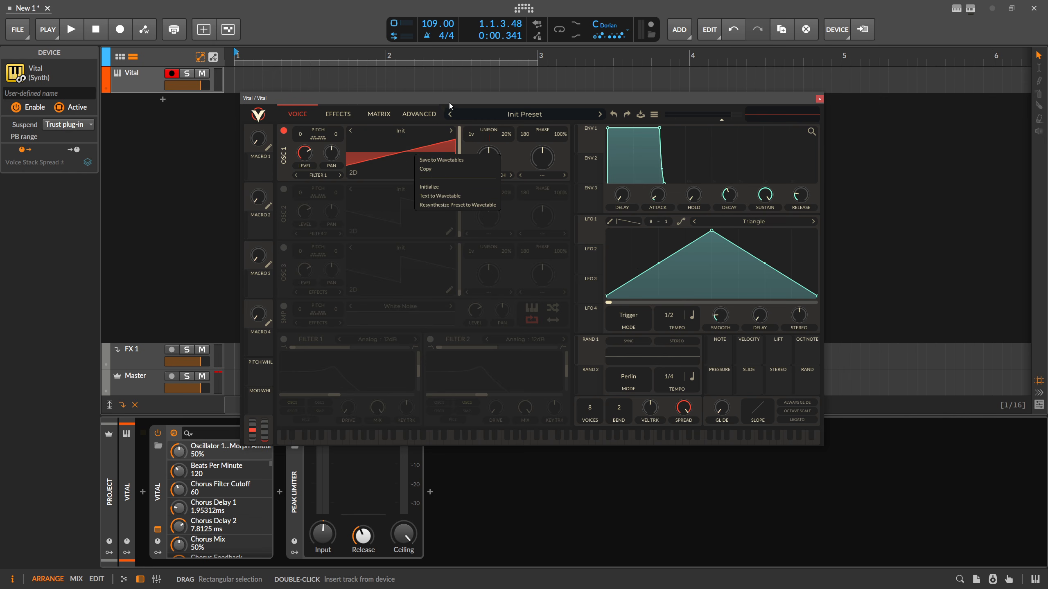
left_click(573, 150)
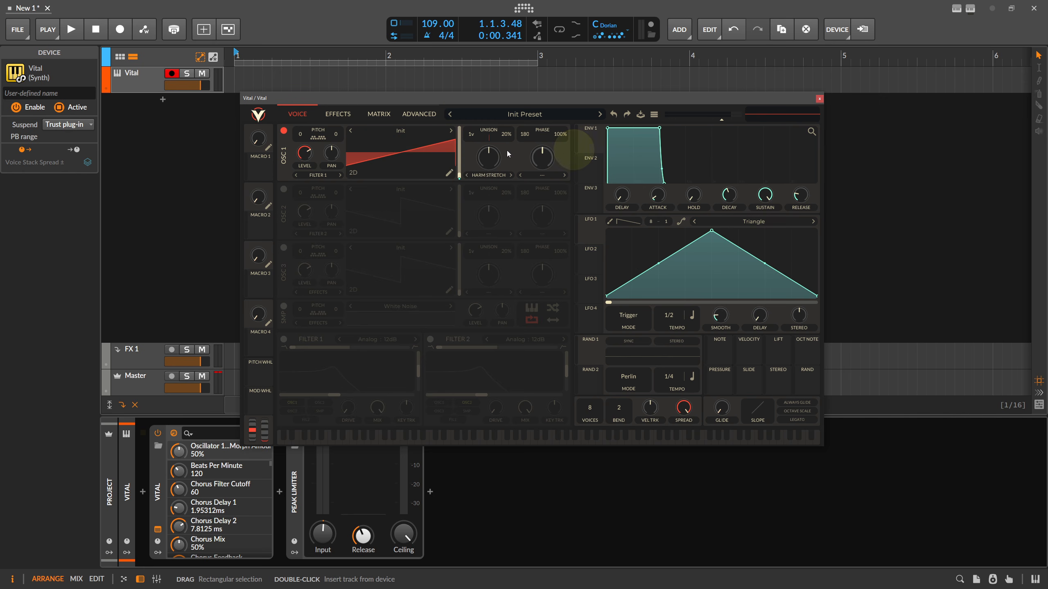
left_click(450, 173)
left_click(654, 114)
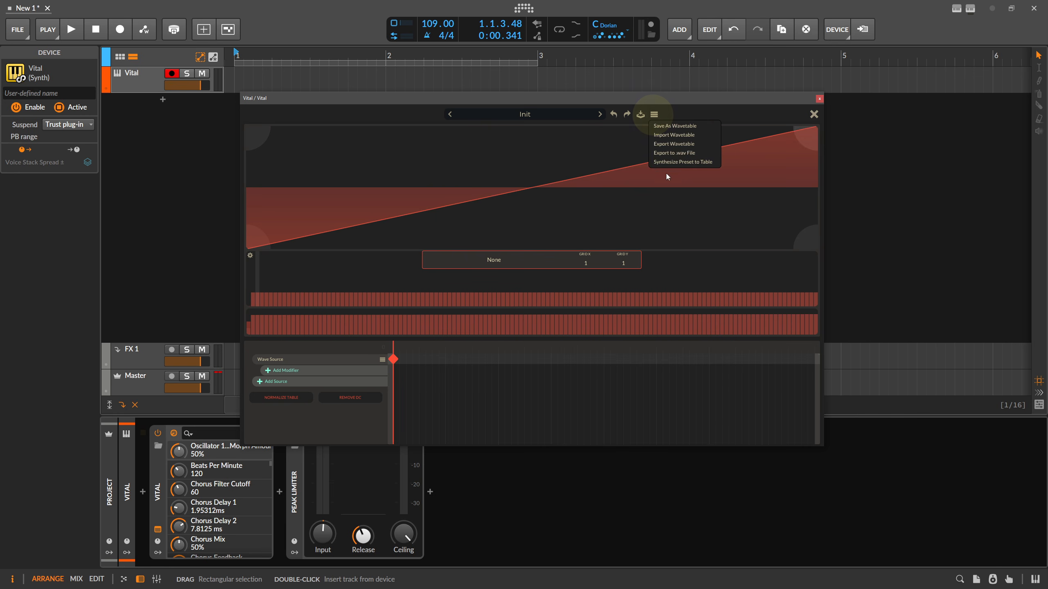
left_click(814, 115)
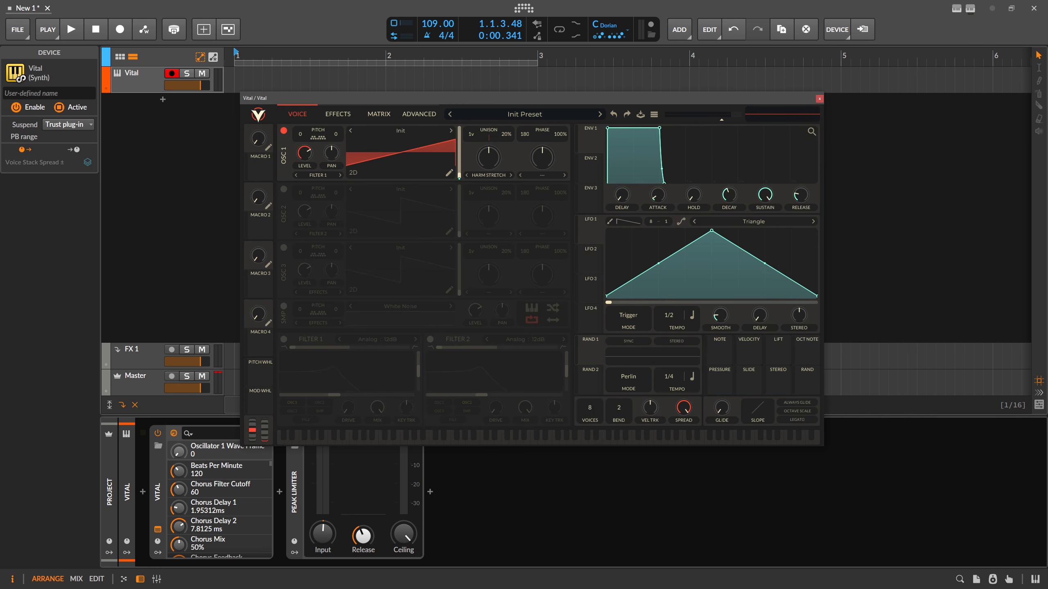
key("alt+Tab")
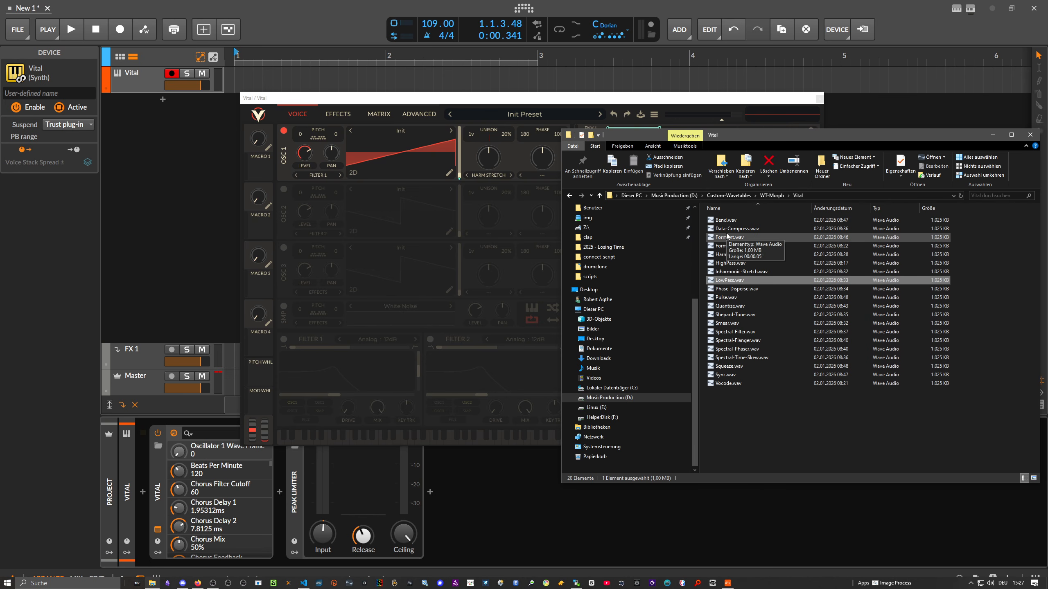
Step: Replace Vital with the first Zebra3 plug-in found ahead of Peak Limiter and dismiss its registration notice
left_click(820, 99)
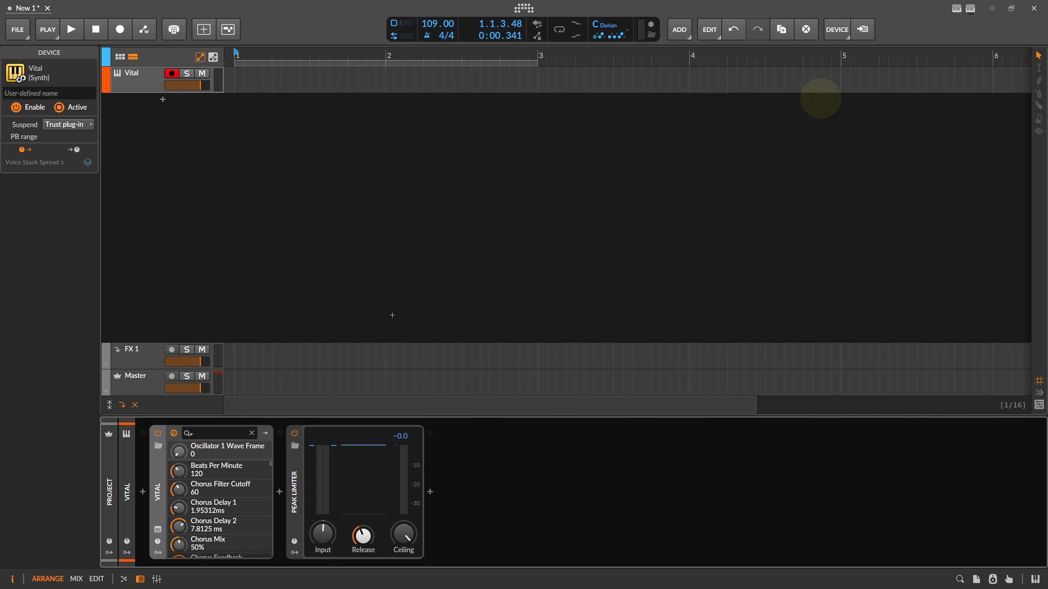
key("Delete")
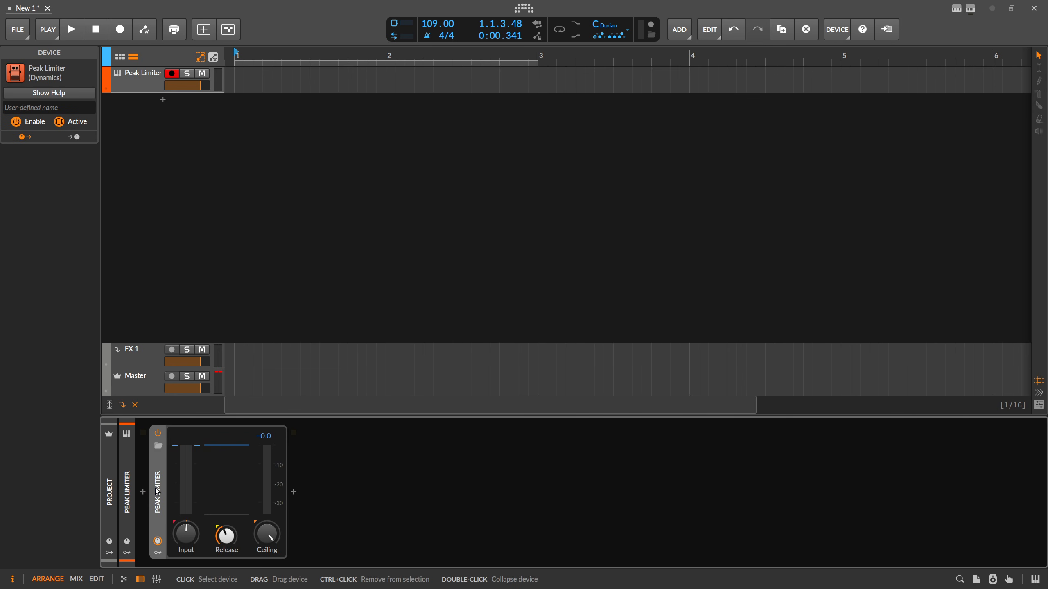
left_click(143, 492)
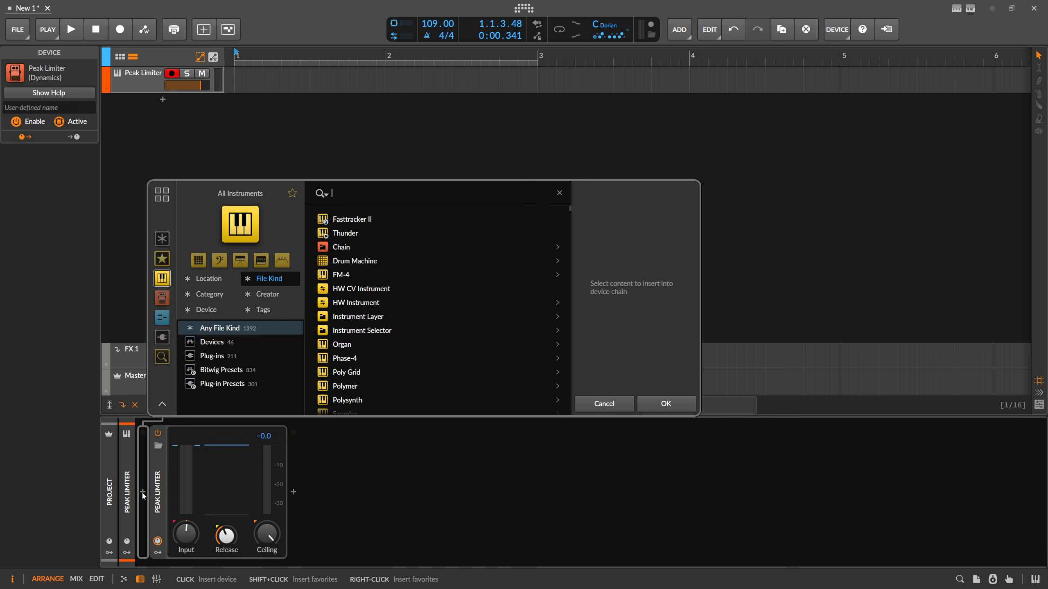
type("zebra")
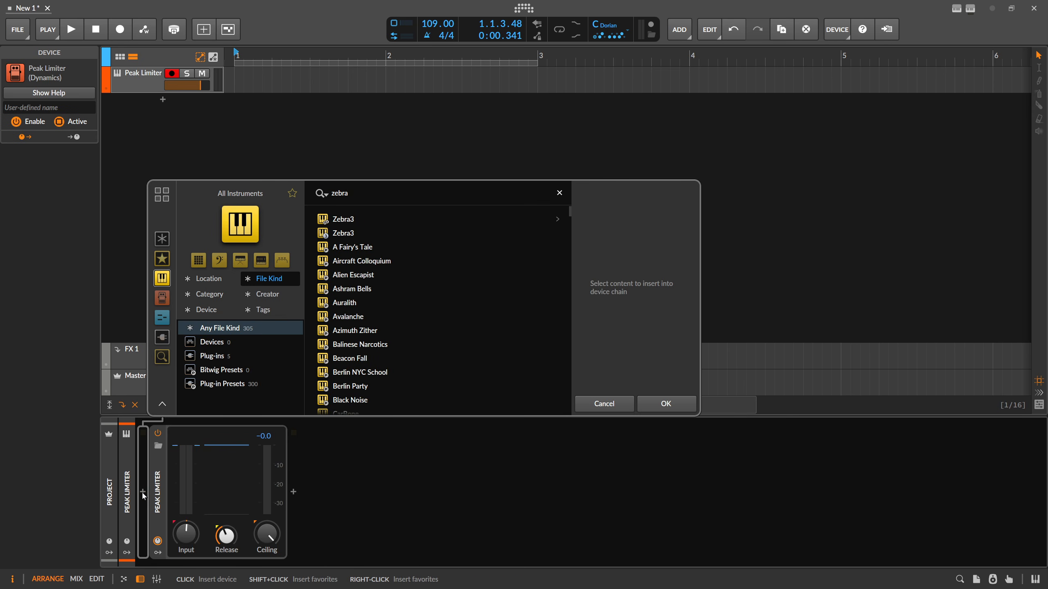
double_click(348, 220)
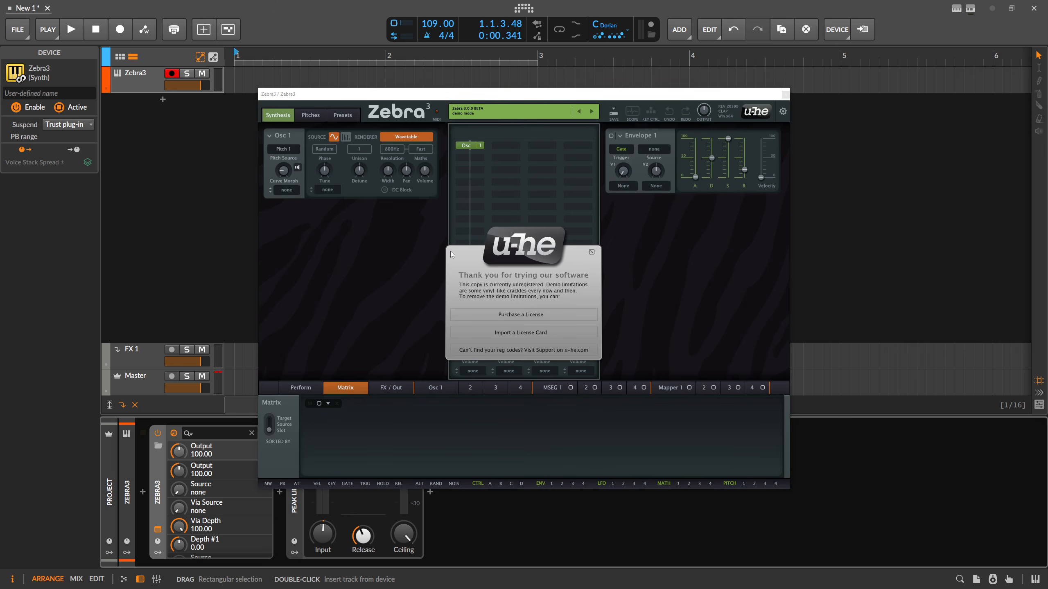
left_click(591, 252)
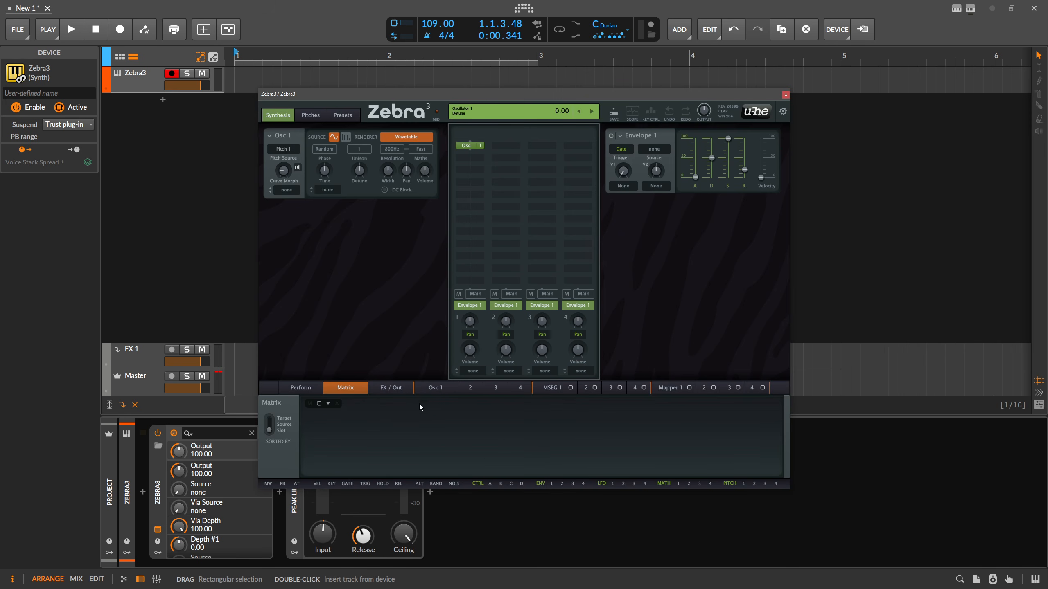
Step: Set Zebra3 oscillator 1's first effect slot to Scrambler and try out its Depth control
left_click(430, 389)
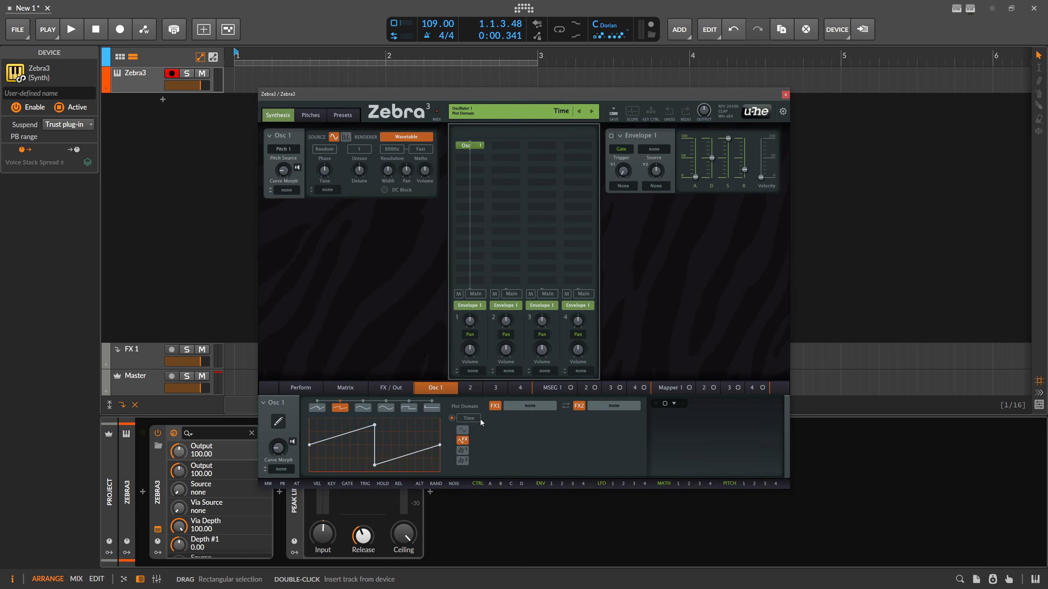
left_click(533, 408)
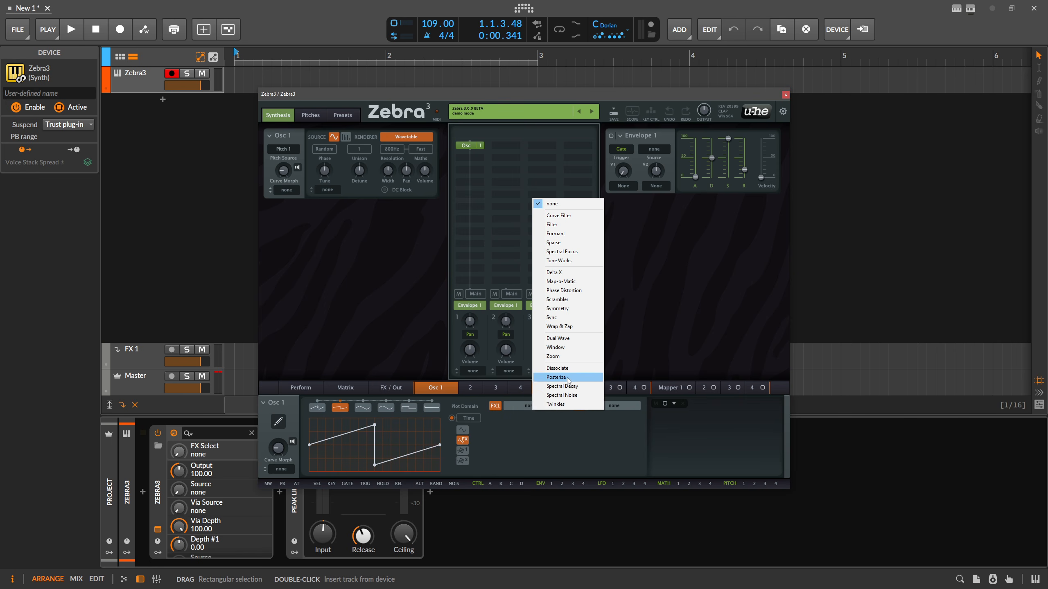
left_click(558, 299)
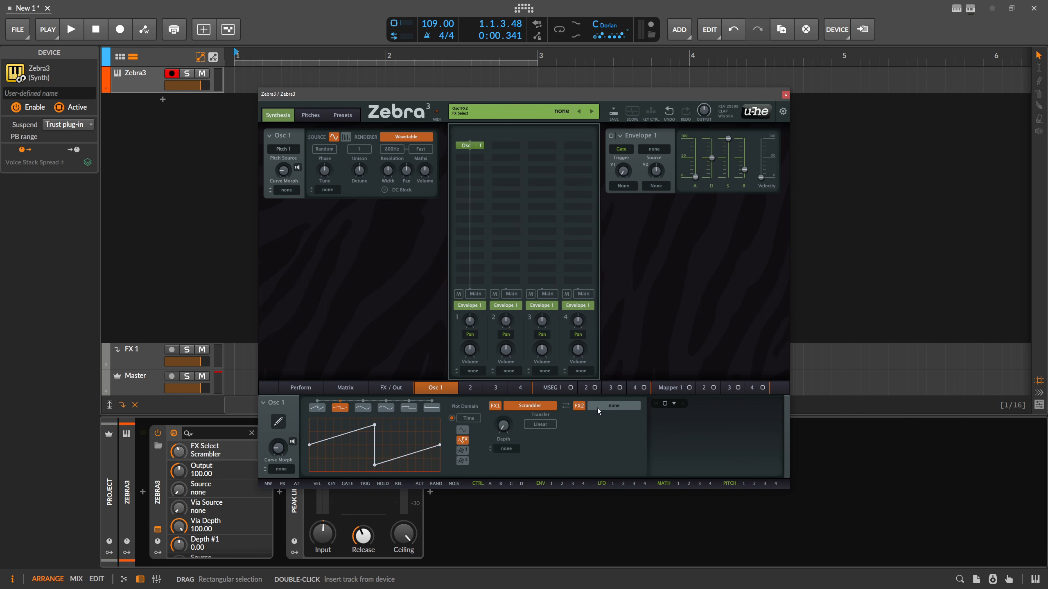
left_click_drag(507, 427, 508, 448)
Step: Replace Zebra3 with a Poly Grid device ahead of Peak Limiter and open its patch for editing
left_click(786, 95)
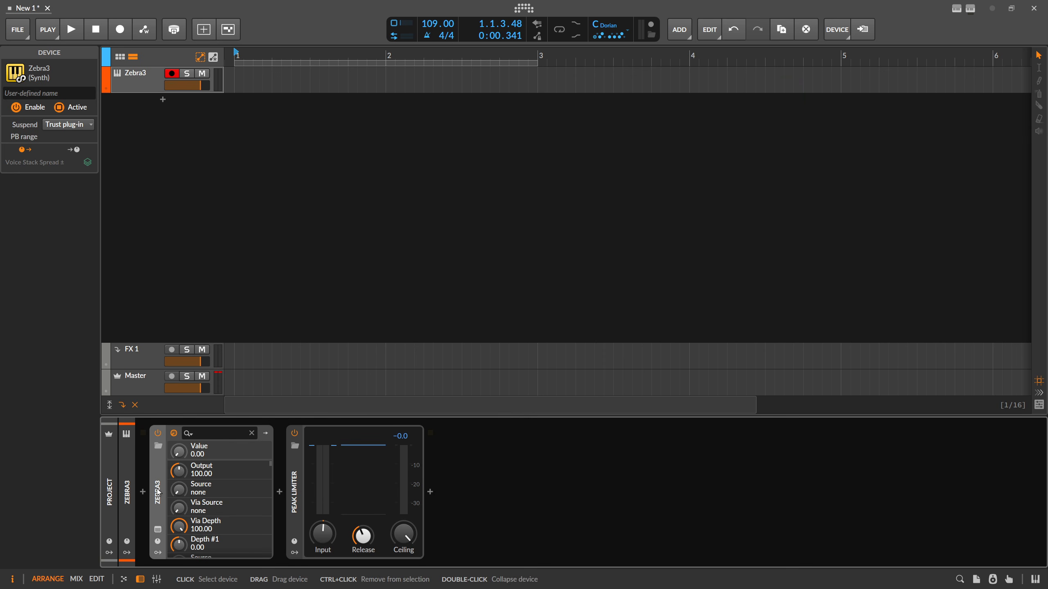
left_click(158, 491)
key("Delete")
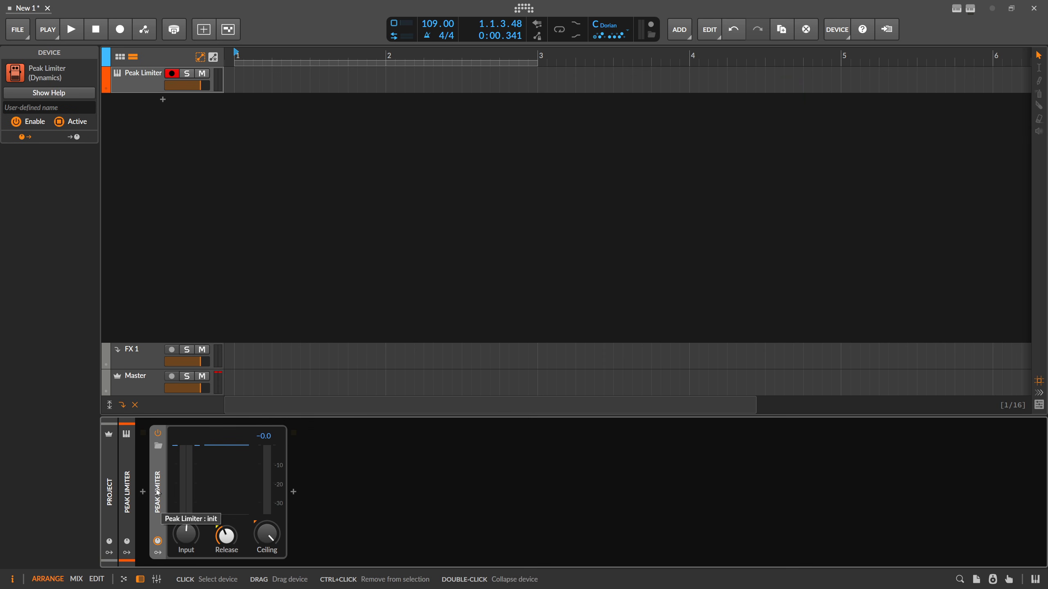
left_click(143, 492)
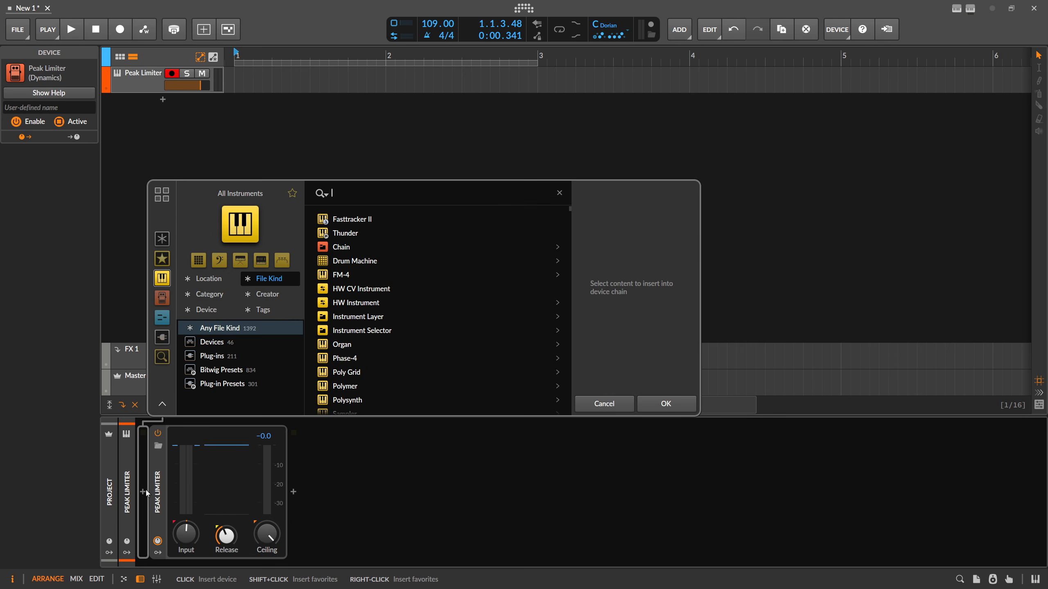
type("poly")
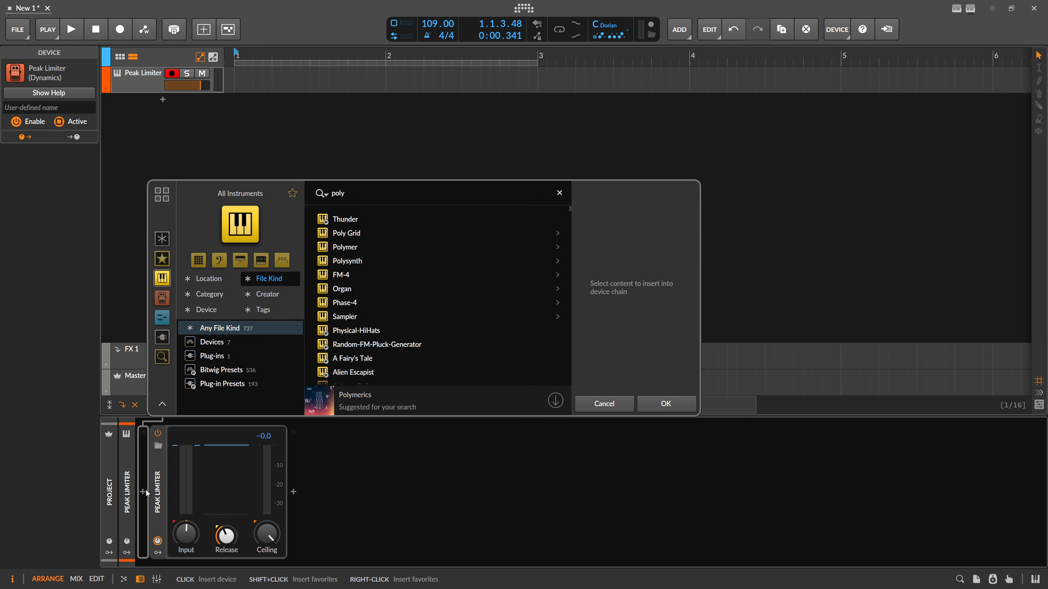
type(" grid")
double_click(359, 233)
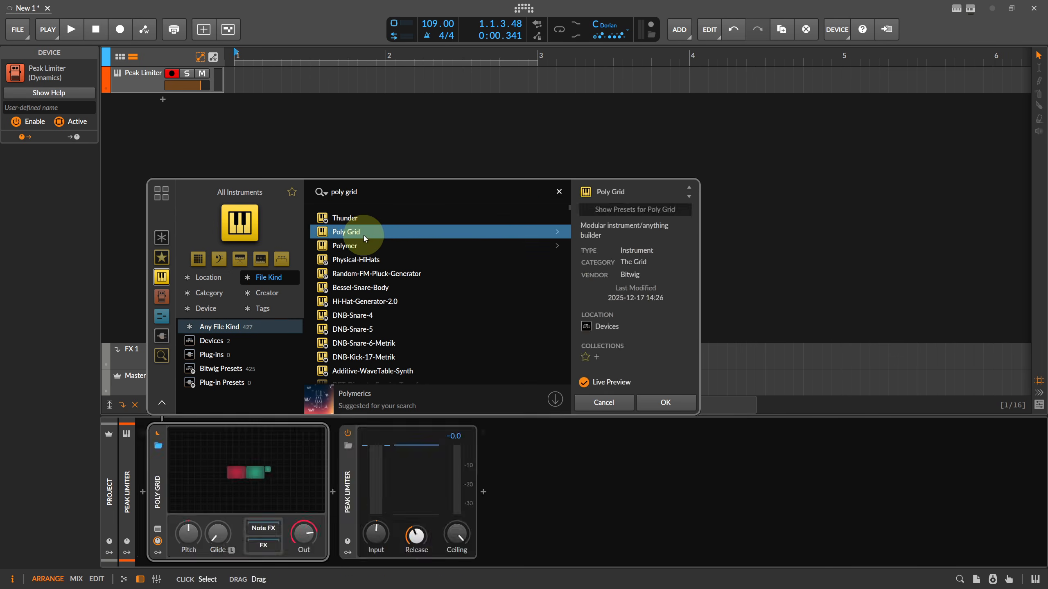
left_click(286, 430)
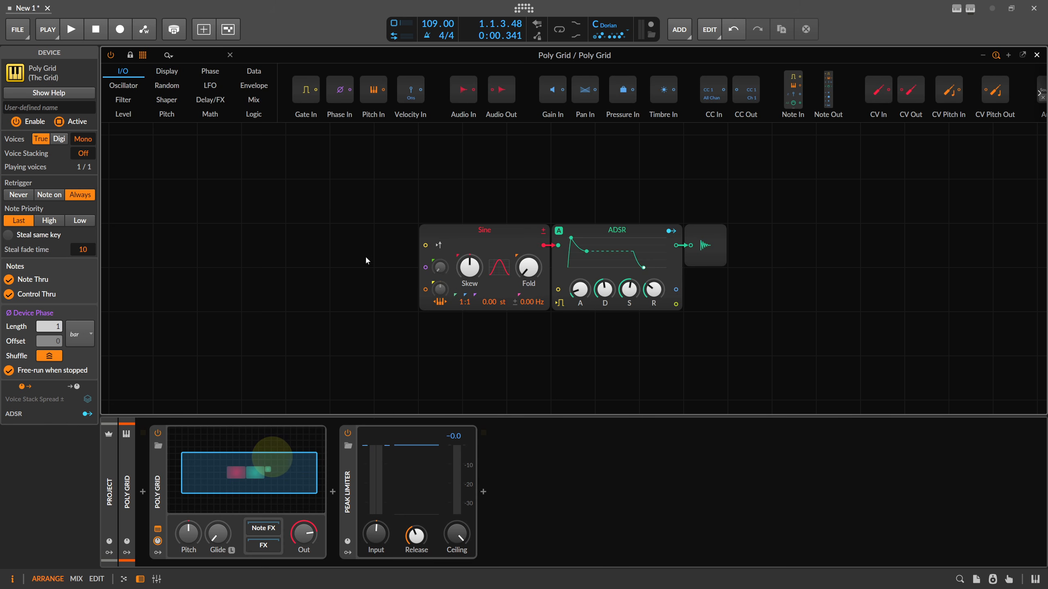
Step: Examine the default patch's Sine, ADSR and Audio Out modules and the Poly Grid track's device chain
left_click(140, 580)
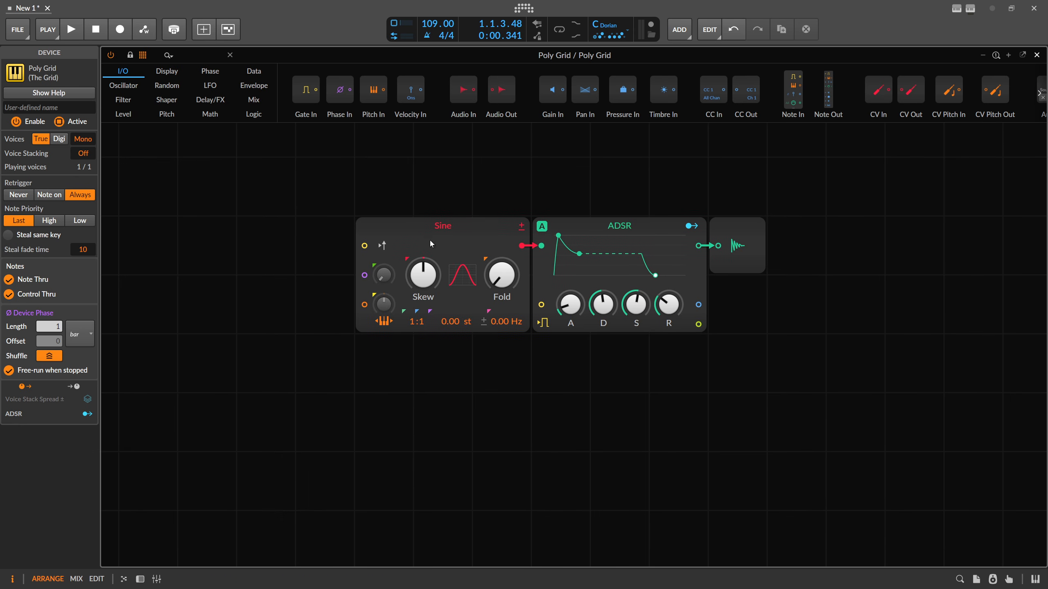
left_click(460, 233)
left_click(598, 230)
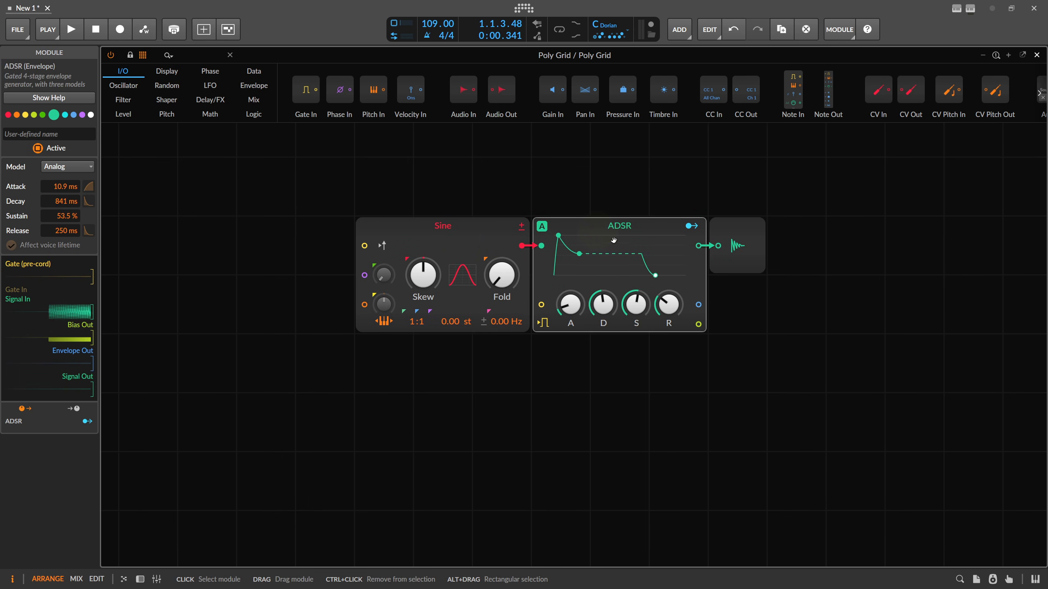
left_click(733, 233)
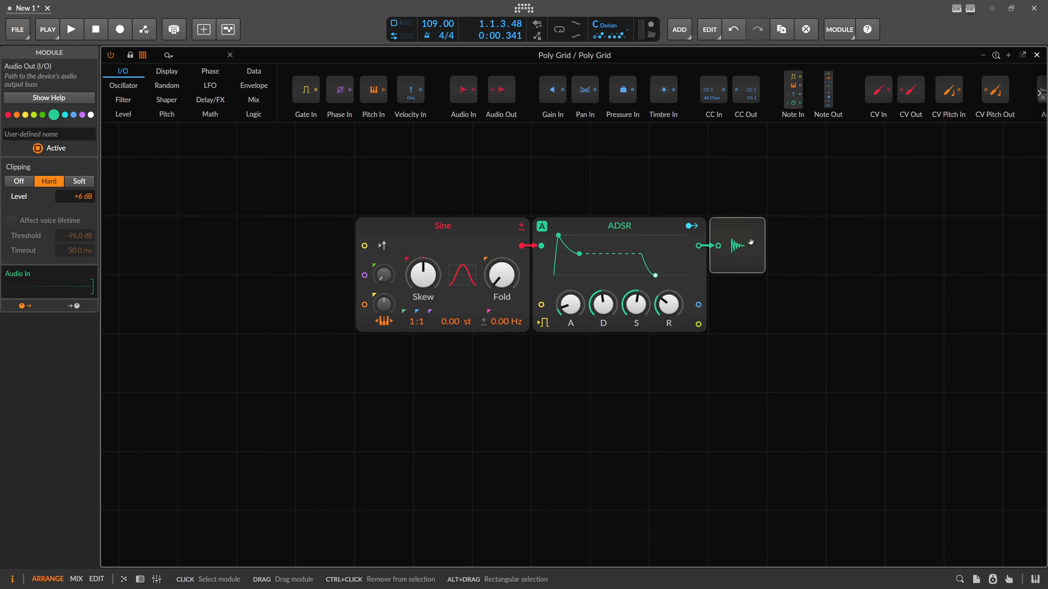
left_click(448, 235)
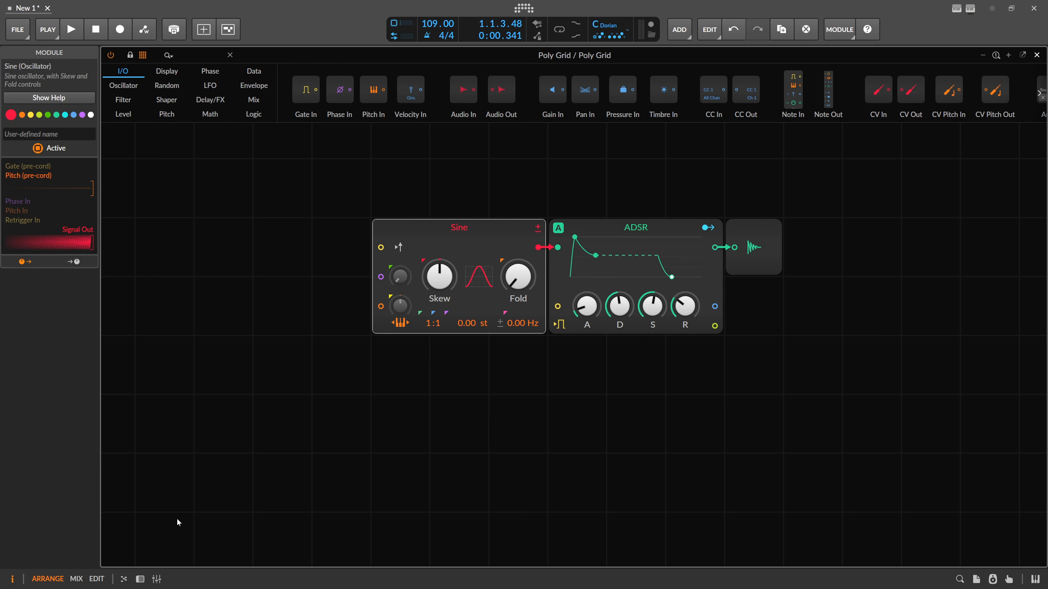
left_click(140, 579)
left_click(132, 503)
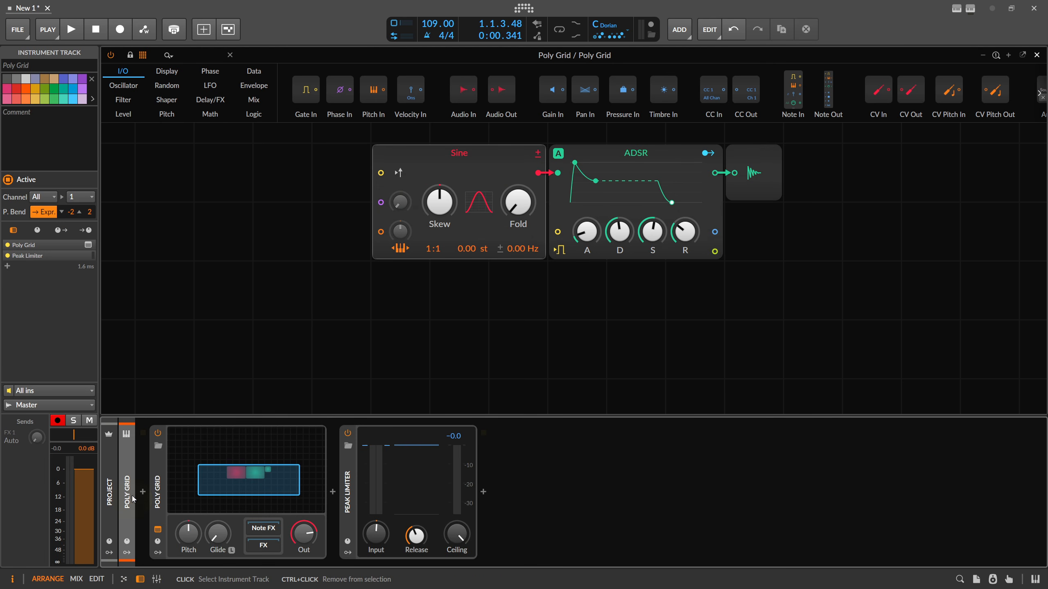
left_click(140, 579)
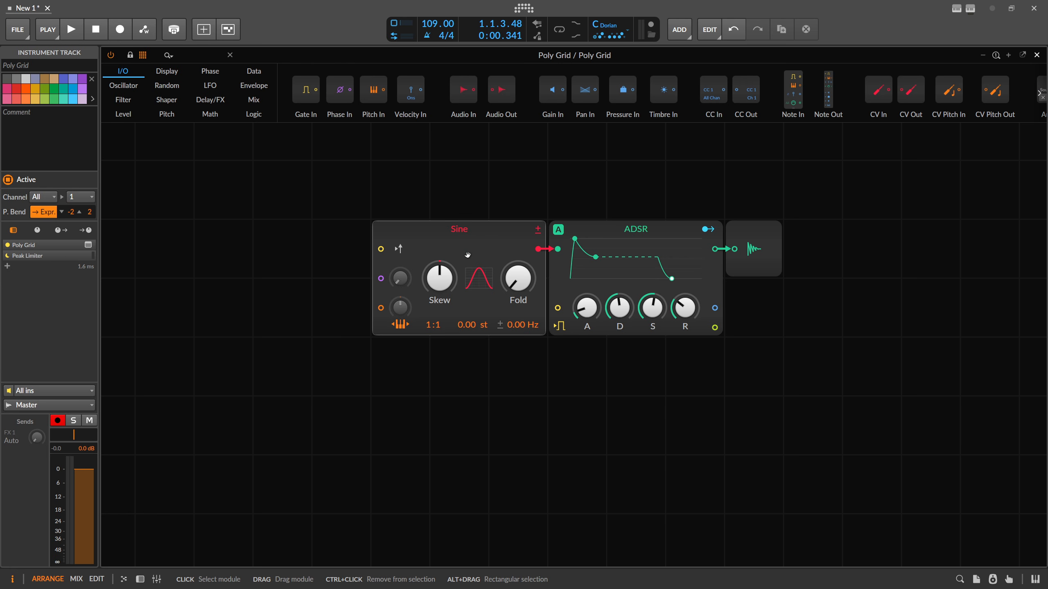
Step: Set the Sine oscillator's frequency ratio to 0:1
scroll(471, 251, "up", 3)
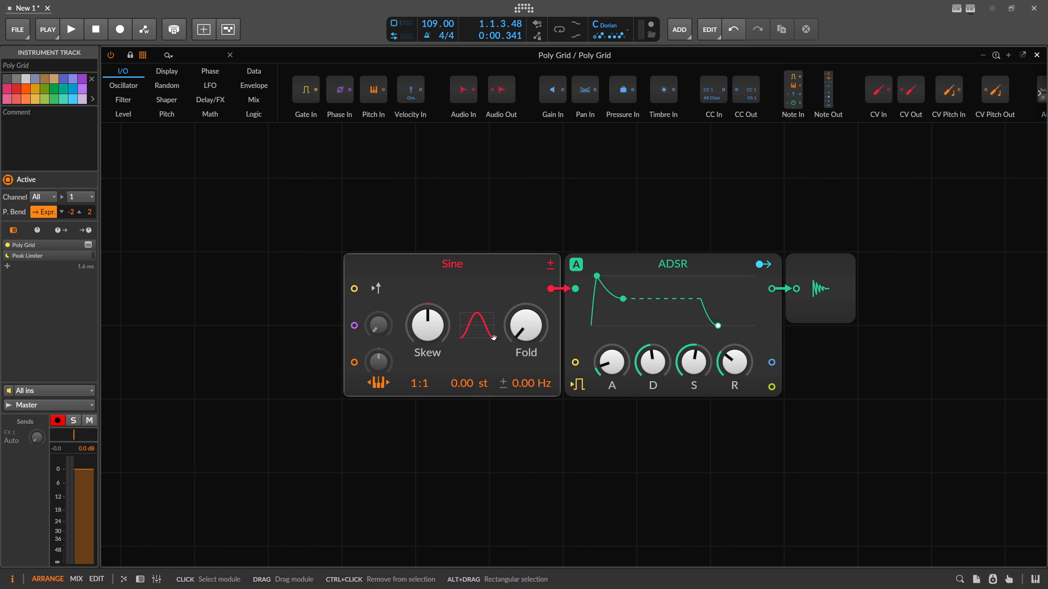
left_click_drag(363, 228, 473, 247)
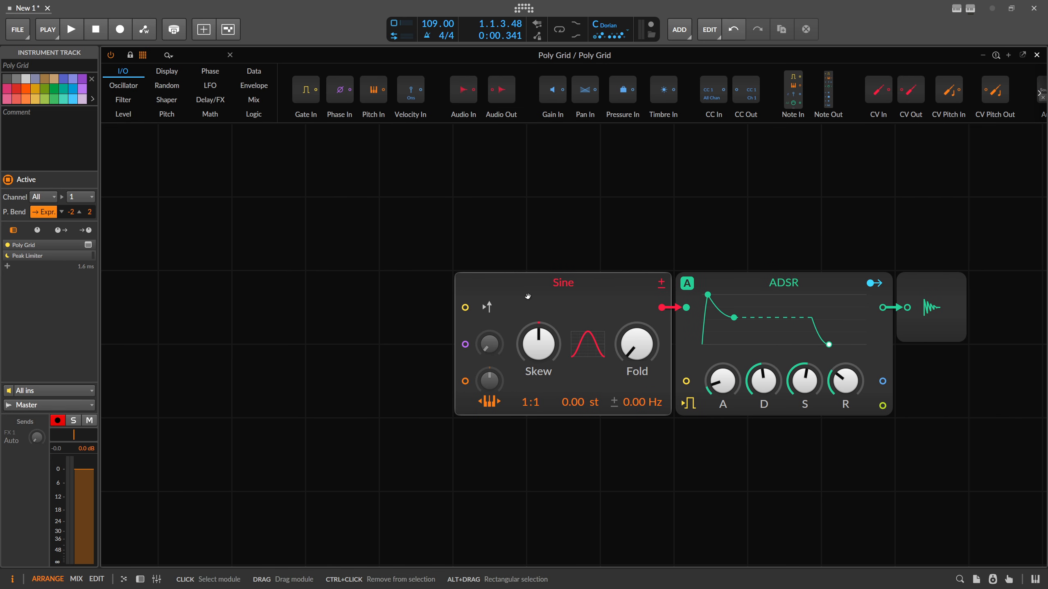
left_click_drag(528, 402, 529, 410)
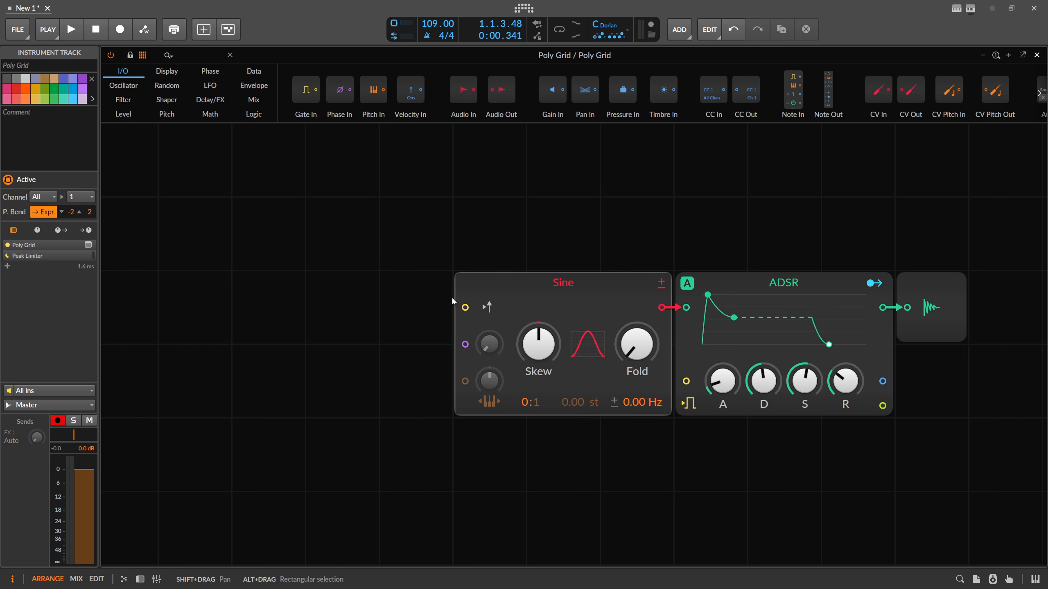
Step: Search the modules for "phasor" and place a Phasor ahead of the Sine oscillator with free space between them
left_click(168, 53)
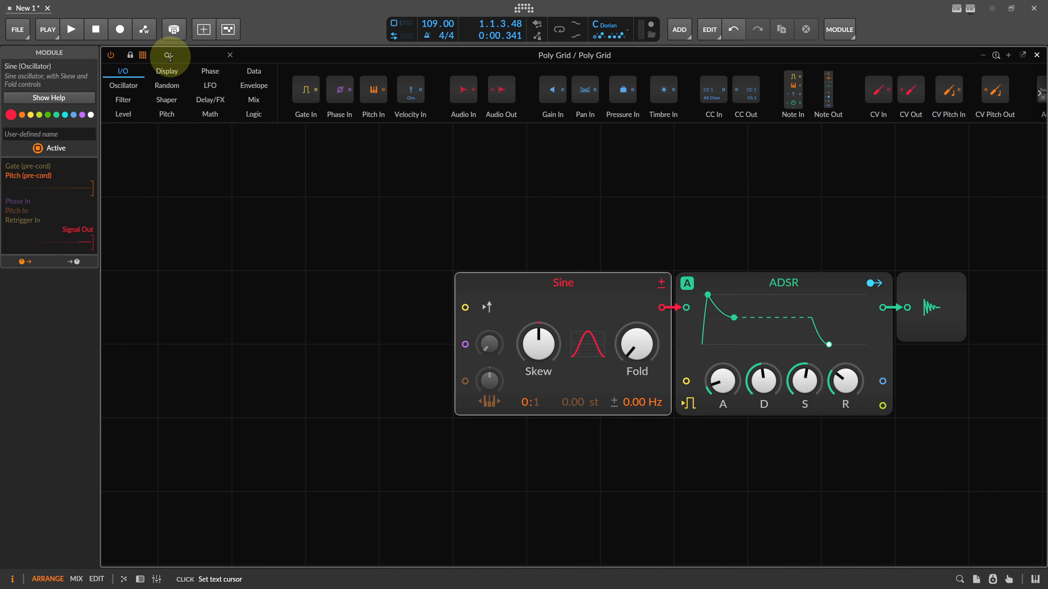
type("phas")
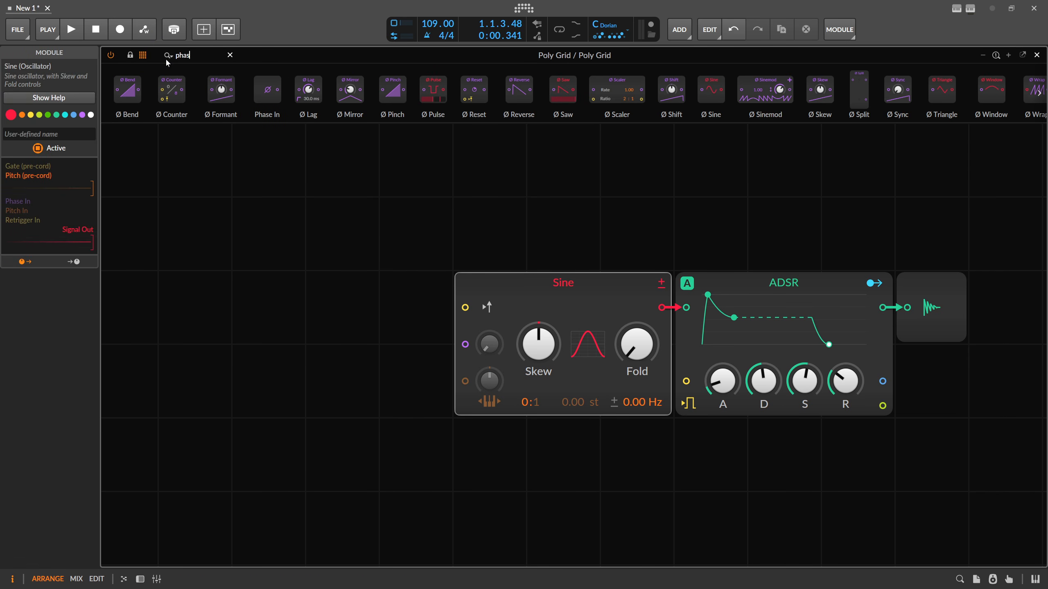
type("or")
left_click_drag(167, 85, 165, 365)
left_click(355, 338)
left_click_drag(355, 337, 282, 338)
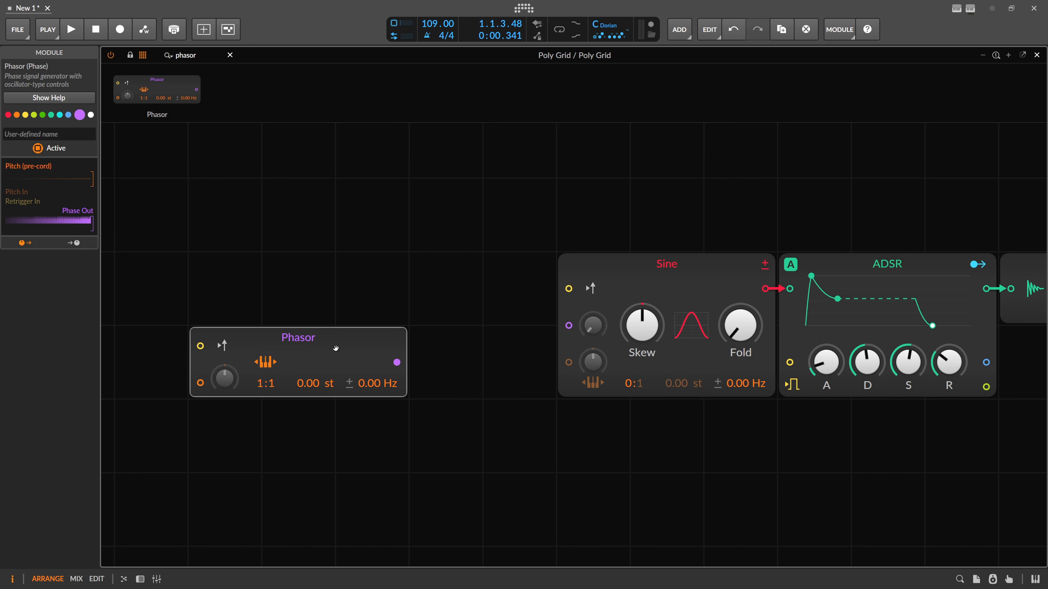
left_click(334, 347)
Step: Add an Oscilloscope between Phasor and Sine and connect the Phasor's phase output to its second signal input
left_click_drag(202, 55, 110, 62)
type("osc")
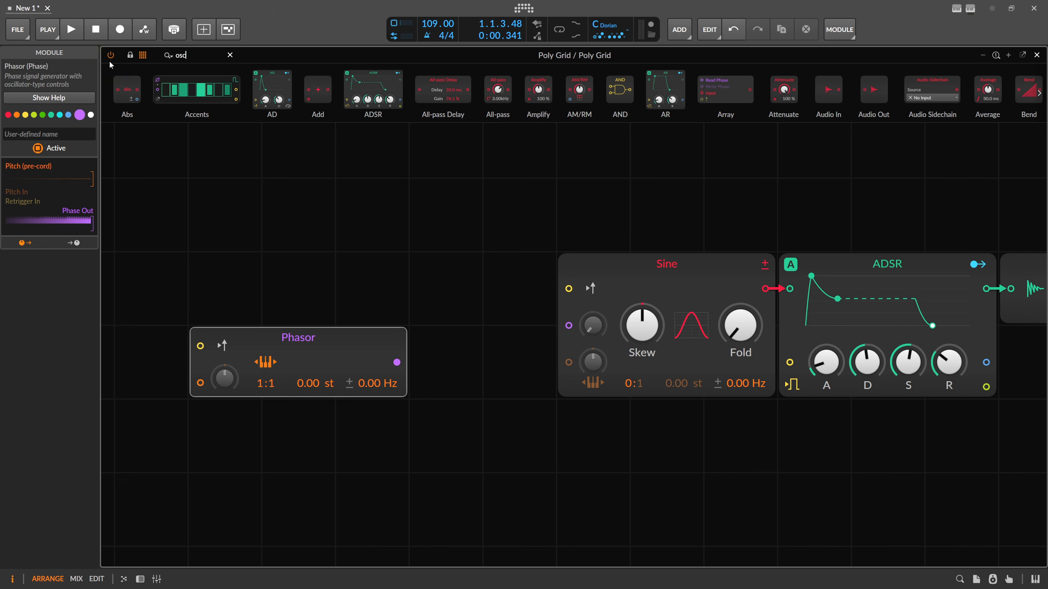
left_click_drag(141, 94, 453, 281)
left_click_drag(397, 362, 420, 362)
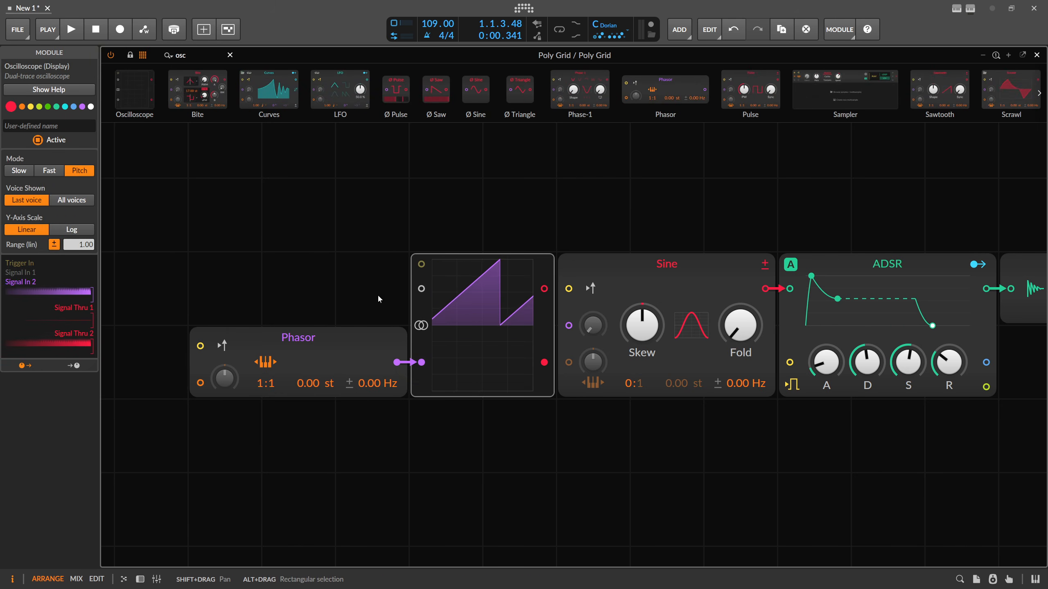
left_click_drag(381, 300, 323, 295)
left_click(276, 339)
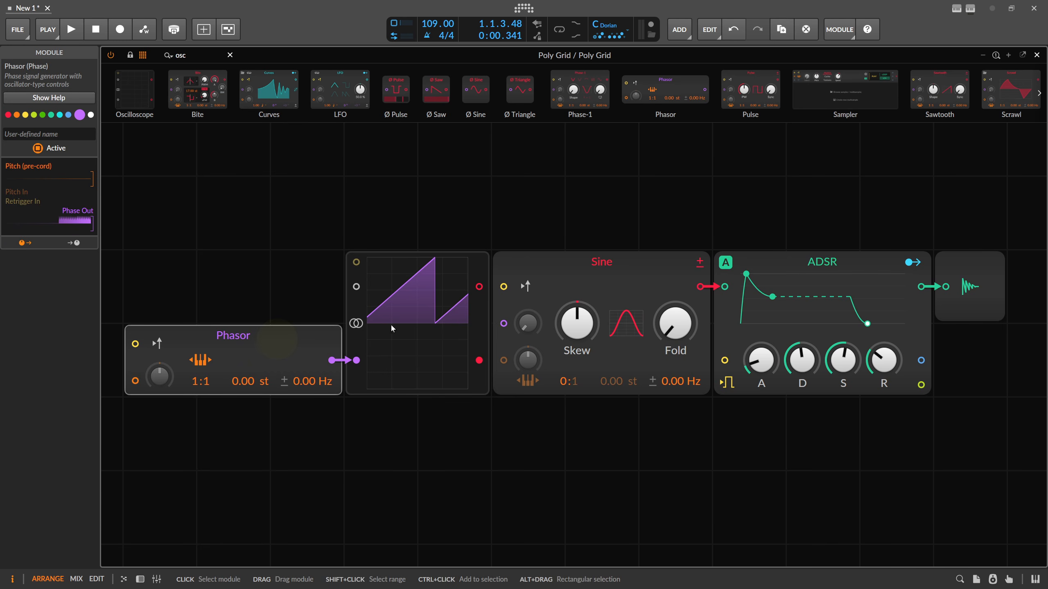
Step: Connect the Oscilloscope's Signal Thru 1 output to the Sine's Phase In and set the phase modulation amount to 100%
scroll(290, 274, "left", 1)
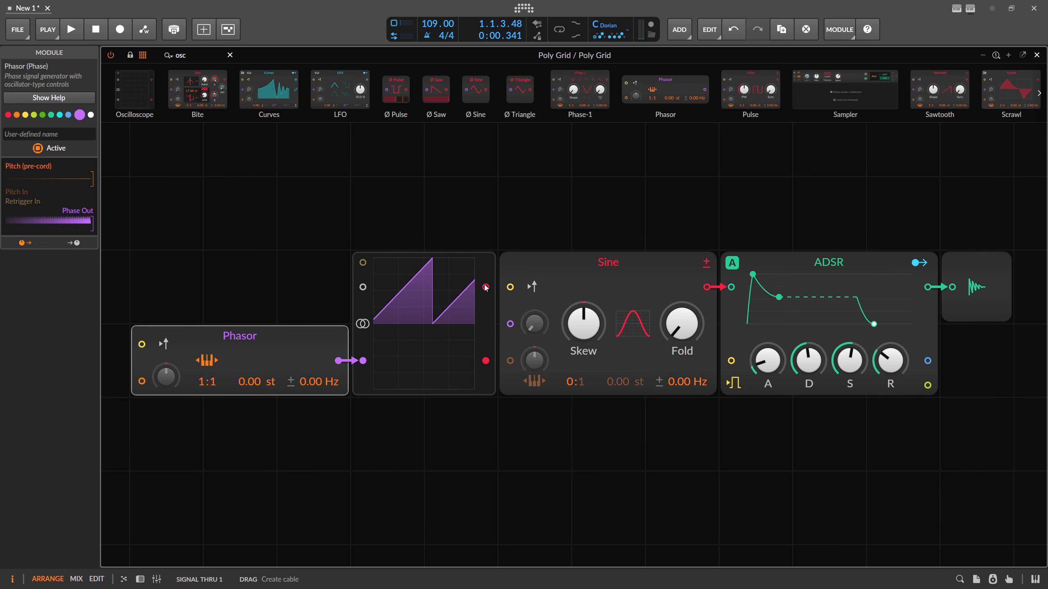
left_click_drag(486, 287, 510, 324)
left_click(588, 272)
left_click(539, 327, "ctrl")
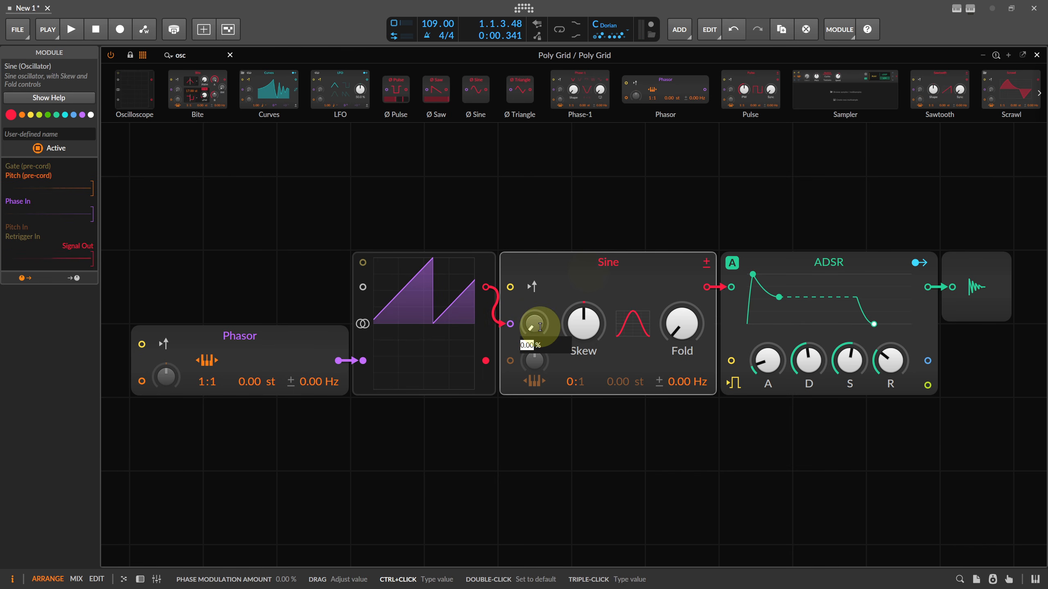
type("100")
key("Return")
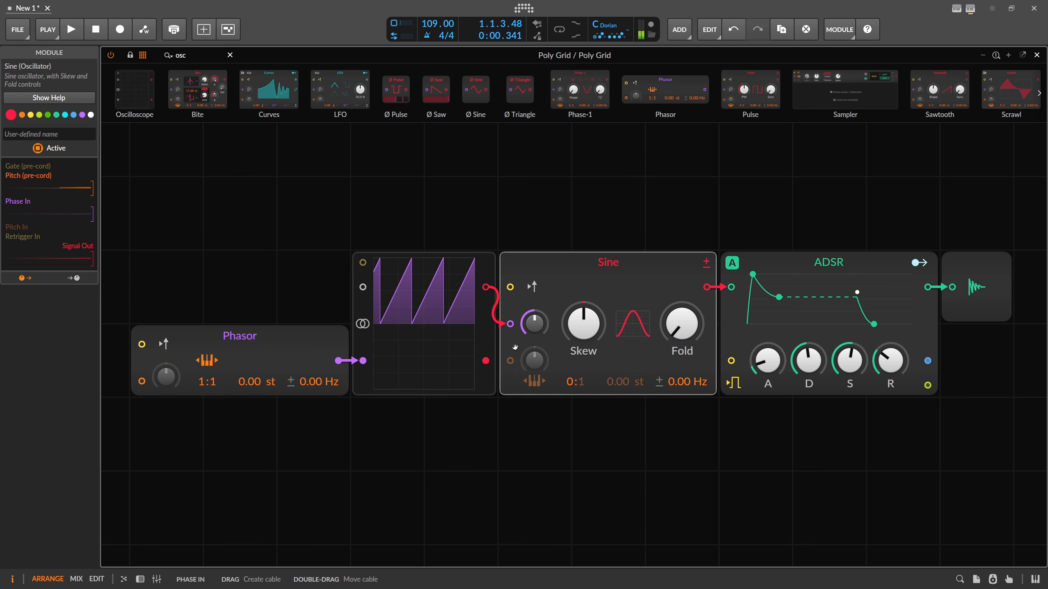
Step: Show the device chain and repatch the Sine's Phase In to the Oscilloscope's Signal Thru 2 output
left_click(140, 579)
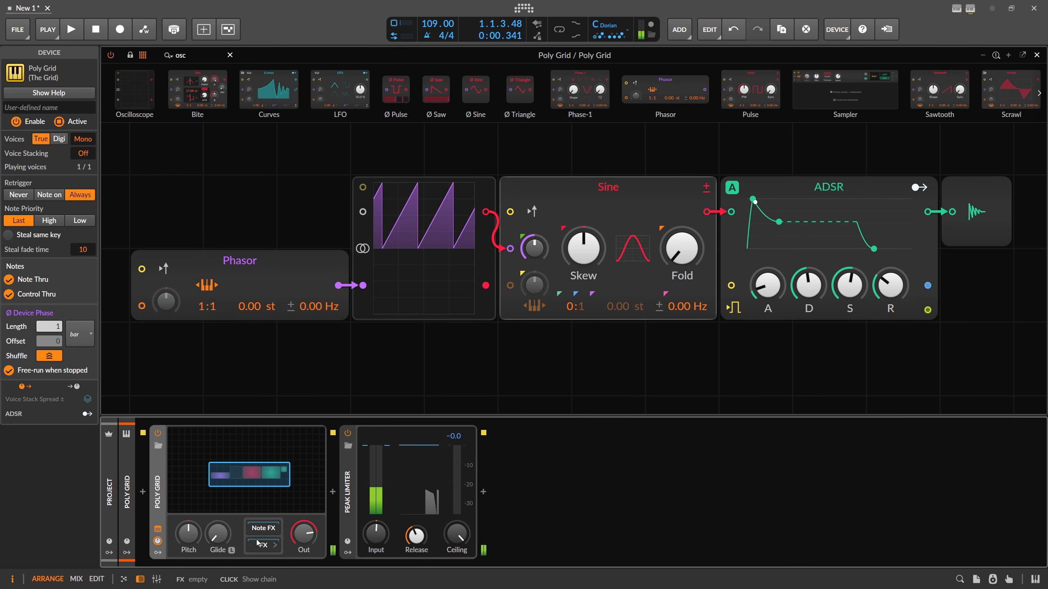
left_click_drag(486, 285, 510, 249)
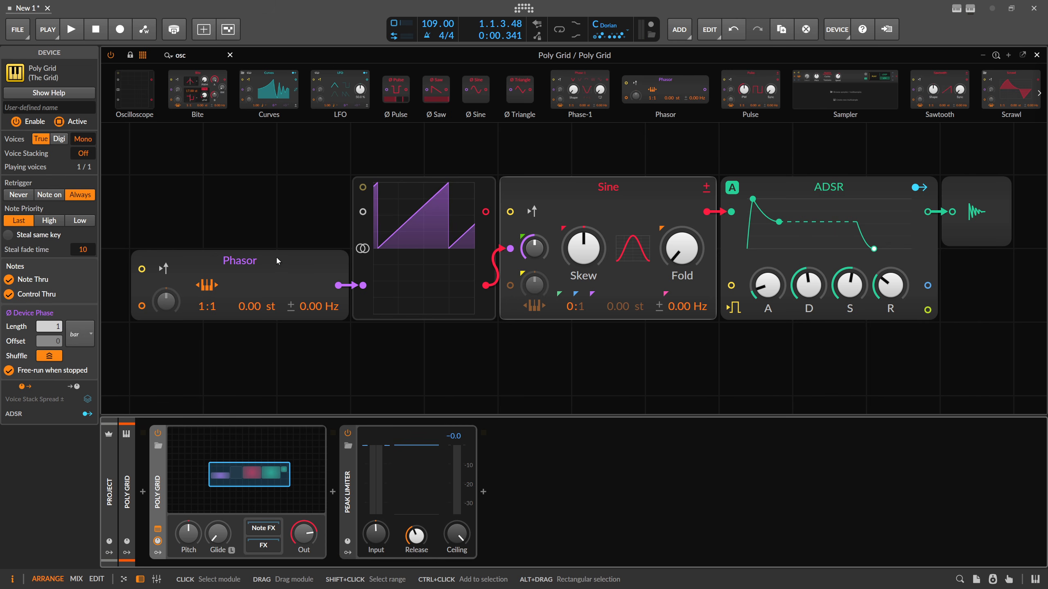
Step: Move the Phasor away from the Oscilloscope, search the modules for "bend" and insert a curved Ø Bend into the cord between them
left_click_drag(267, 242, 387, 248)
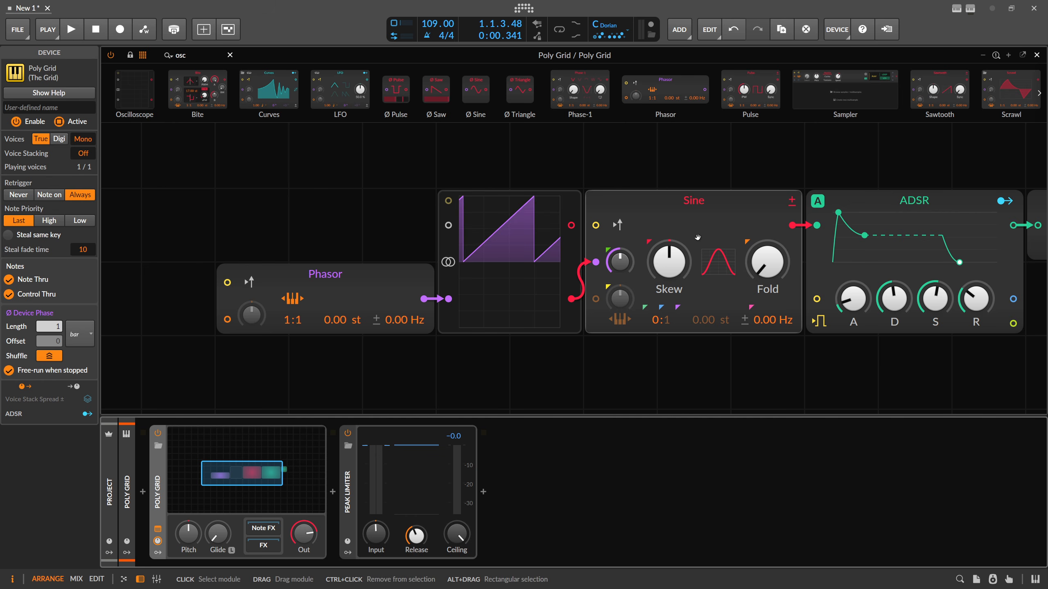
left_click_drag(714, 165, 631, 171)
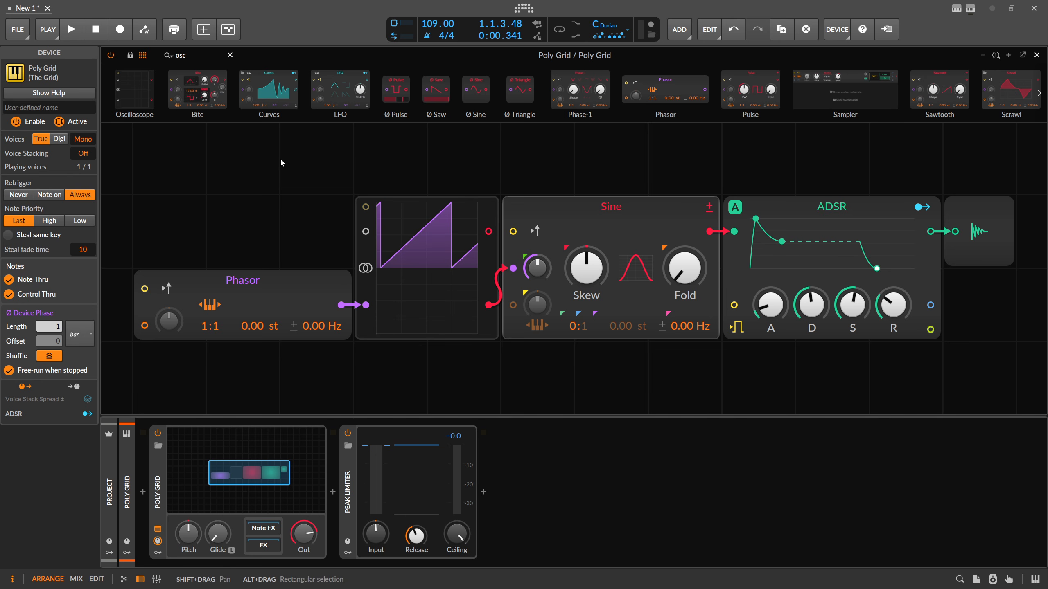
left_click_drag(291, 162, 364, 164)
left_click_drag(355, 285, 210, 283)
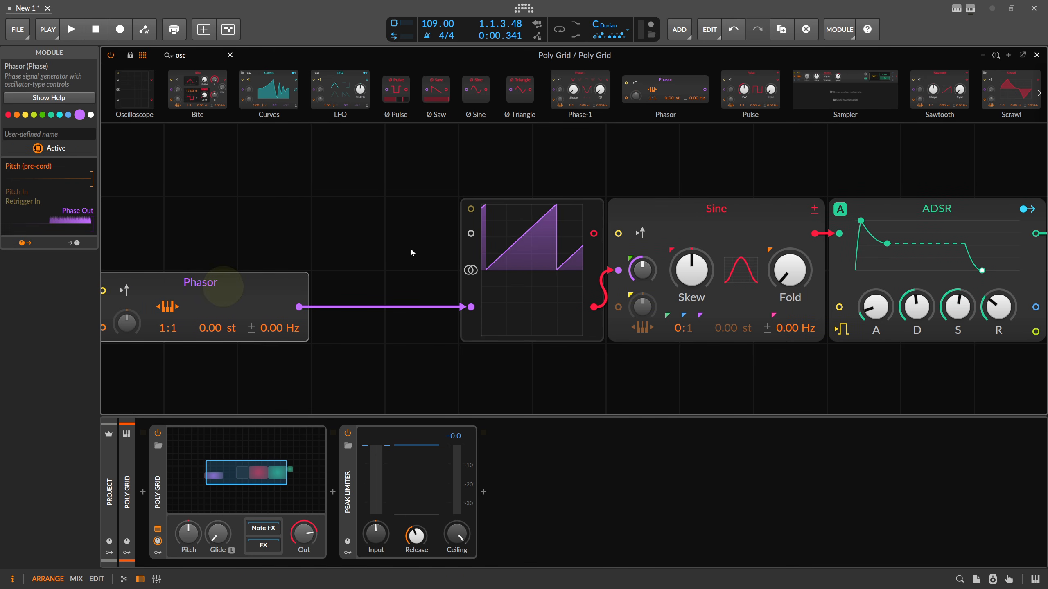
left_click(144, 55)
type("bend")
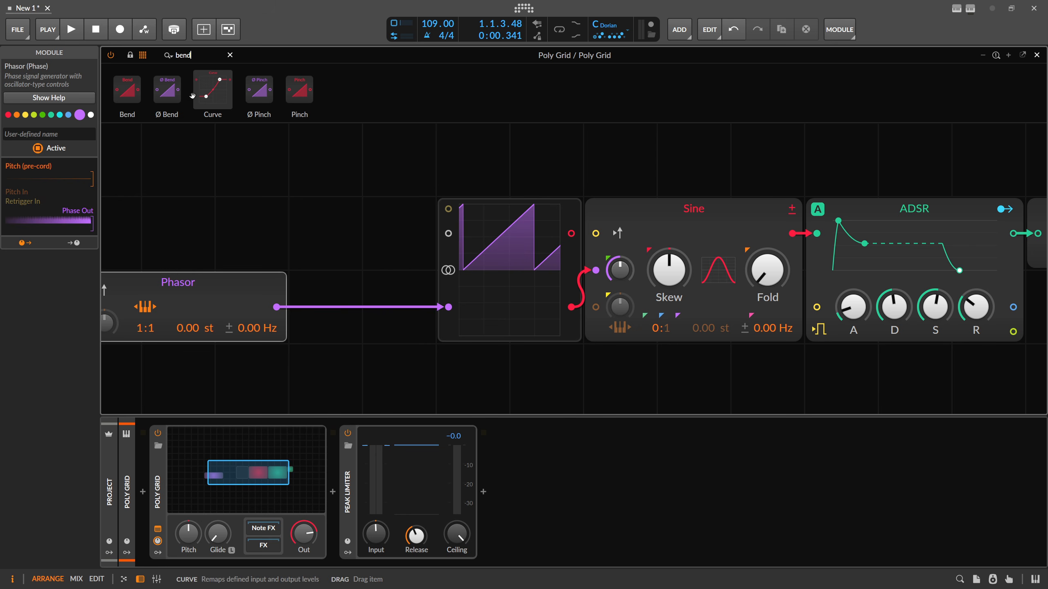
left_click_drag(167, 90, 320, 303)
left_click(320, 281)
Step: Move the ADSR and output module away from the Sine, search for "osc" and insert a second Oscilloscope between Sine and ADSR
left_click_drag(336, 217, 51, 219)
left_click_drag(891, 262, 624, 214)
left_click_drag(625, 214, 818, 225)
left_click_drag(192, 56, 140, 58)
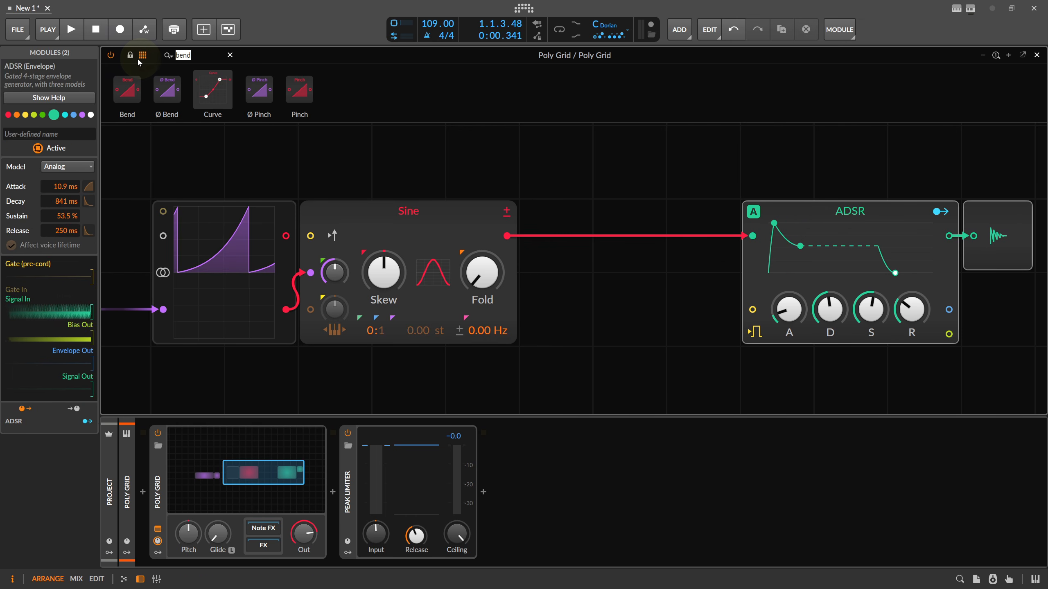
key("BackSpace")
type("osc")
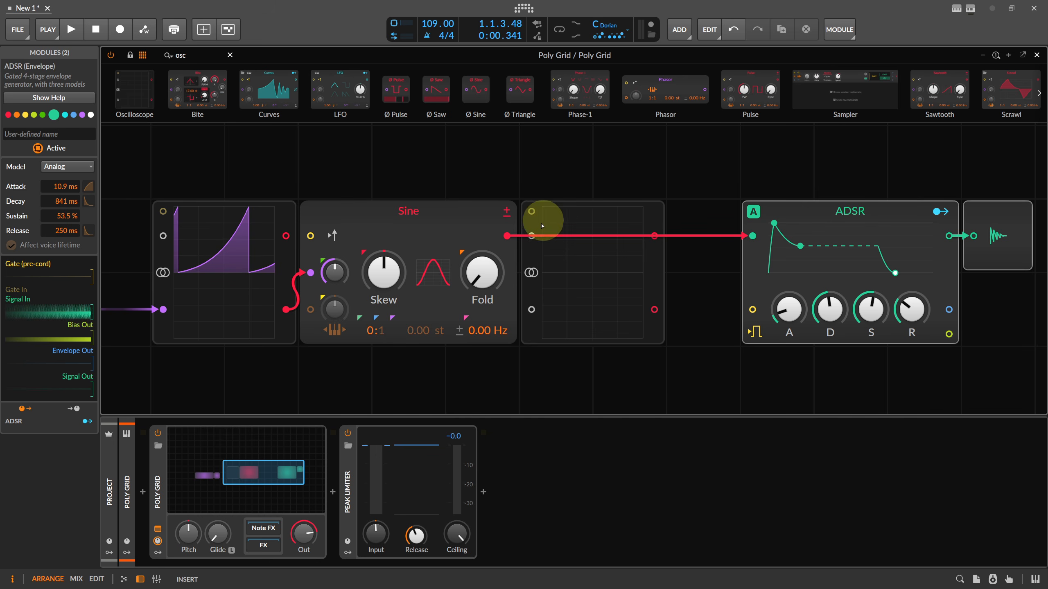
left_click(511, 239)
left_click_drag(402, 174, 588, 163)
scroll(589, 163, "down", 1)
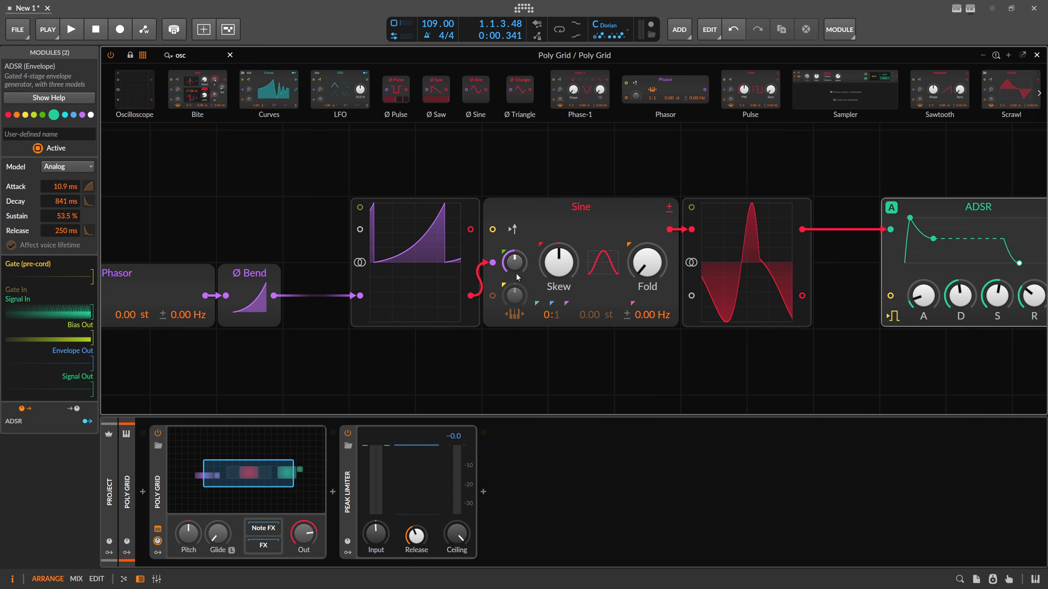
Step: Vary the Ø Bend curve in both directions and the Sine's Skew, resetting both to their defaults
double_click(249, 298)
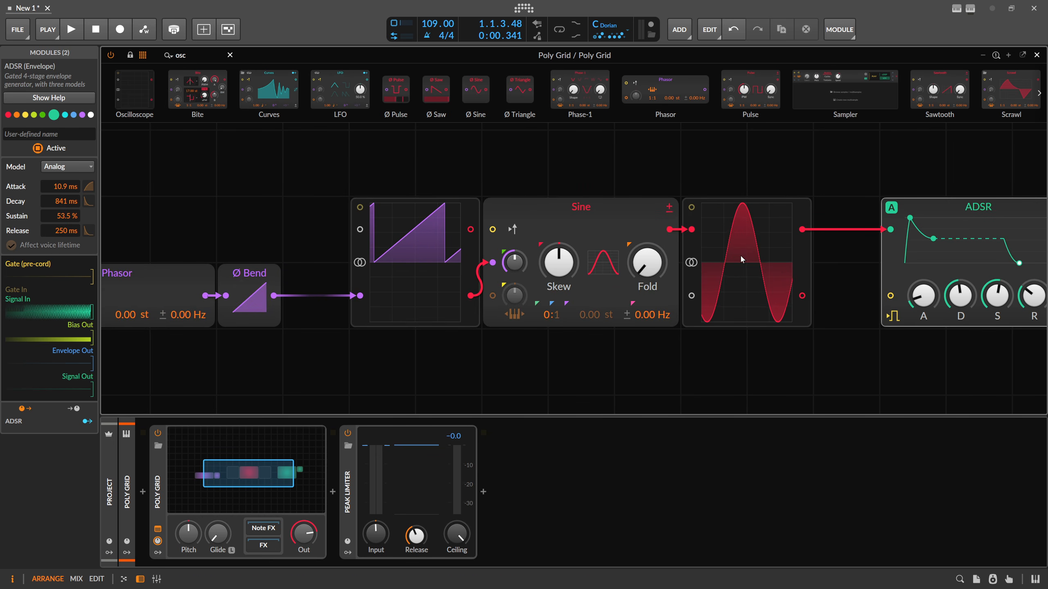
left_click_drag(254, 295, 254, 314)
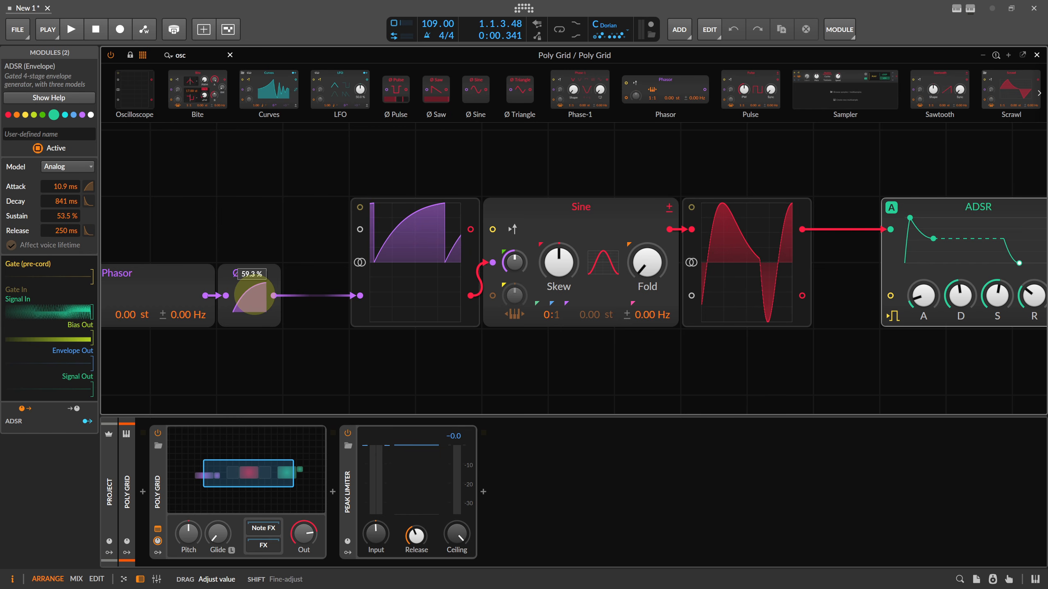
mouse_move(254, 295)
left_mouse_down()
mouse_move(261, 275)
mouse_move(247, 306)
left_mouse_up()
double_click(247, 300)
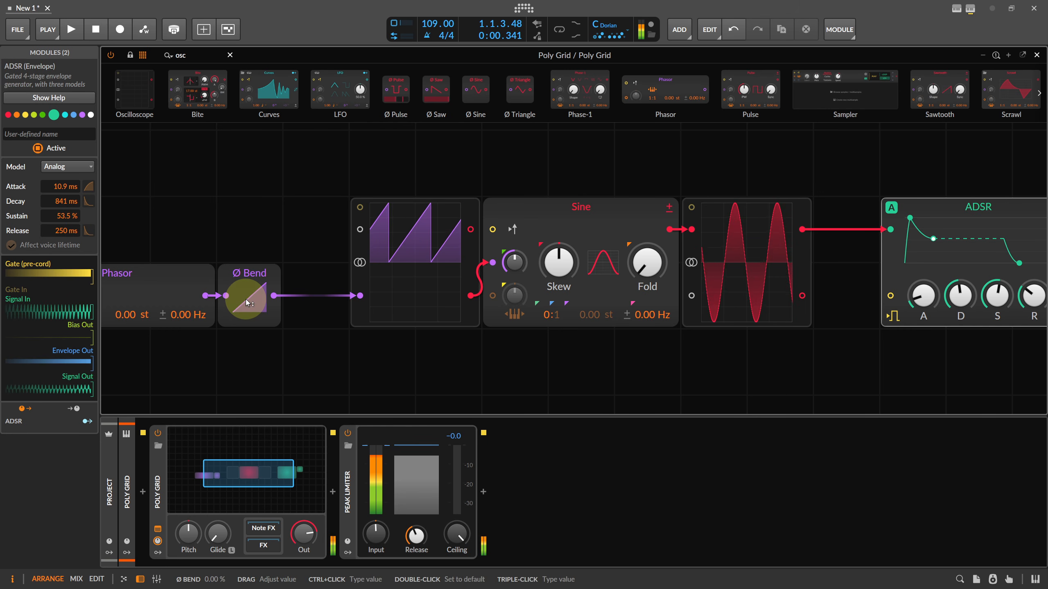
mouse_move(562, 261)
left_mouse_down()
mouse_move(562, 286)
mouse_move(562, 238)
mouse_move(562, 263)
left_mouse_up()
double_click(562, 262)
mouse_move(253, 293)
left_mouse_down()
mouse_move(253, 306)
mouse_move(253, 287)
left_mouse_up()
double_click(253, 294)
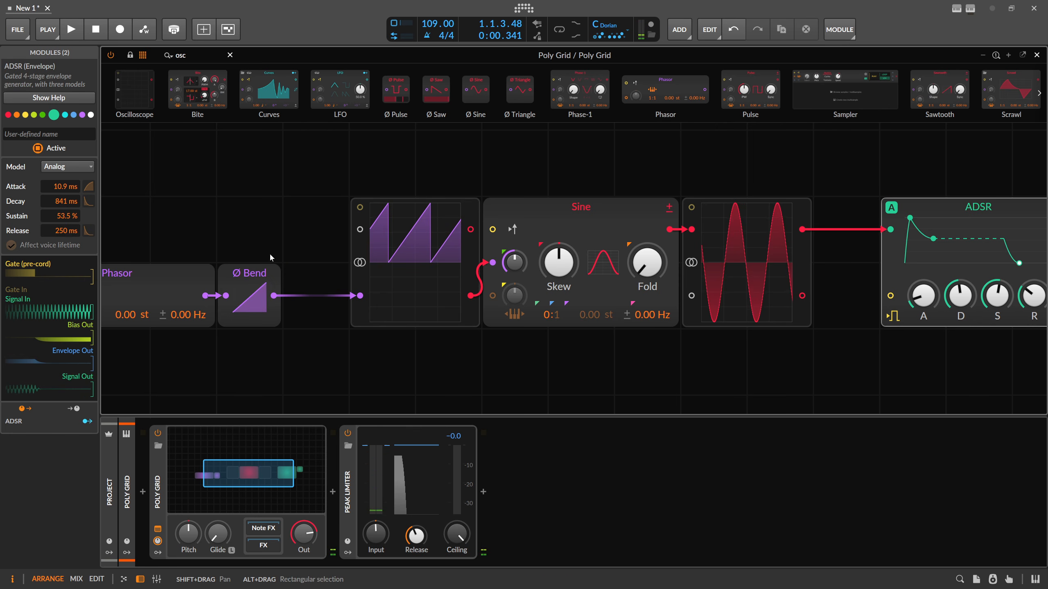
Step: Move the Phasor and Ø Bend up against the first Oscilloscope, and vary the Sine's Skew and Fold before resetting both
left_click_drag(152, 199, 308, 270)
left_click(555, 229)
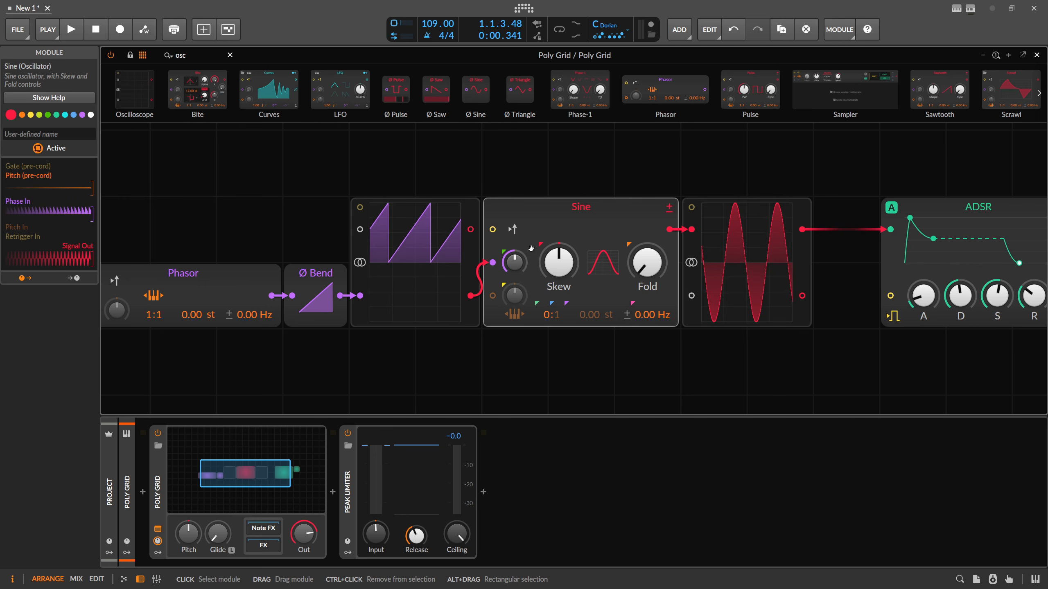
mouse_move(558, 262)
left_mouse_down()
mouse_move(558, 247)
mouse_move(560, 259)
left_mouse_up()
double_click(560, 259)
left_click_drag(642, 268, 642, 263)
double_click(641, 263)
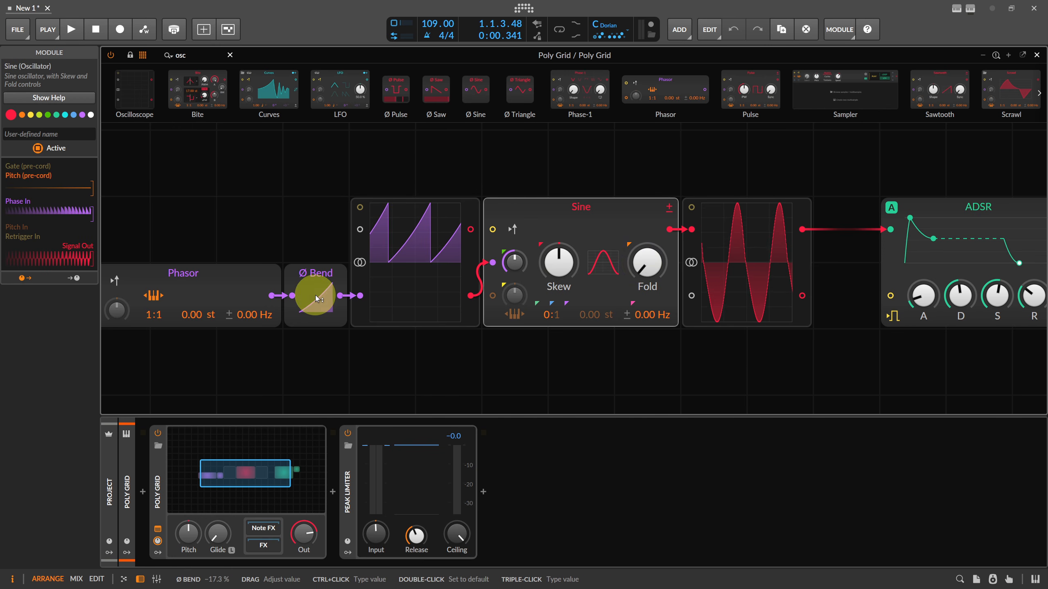
Step: Clear the module search, show the Phase modules and insert a Ø Pinch between Ø Bend and the Oscilloscope
left_click(171, 55)
key("BackSpace")
key("BackSpace")
key("BackSpace")
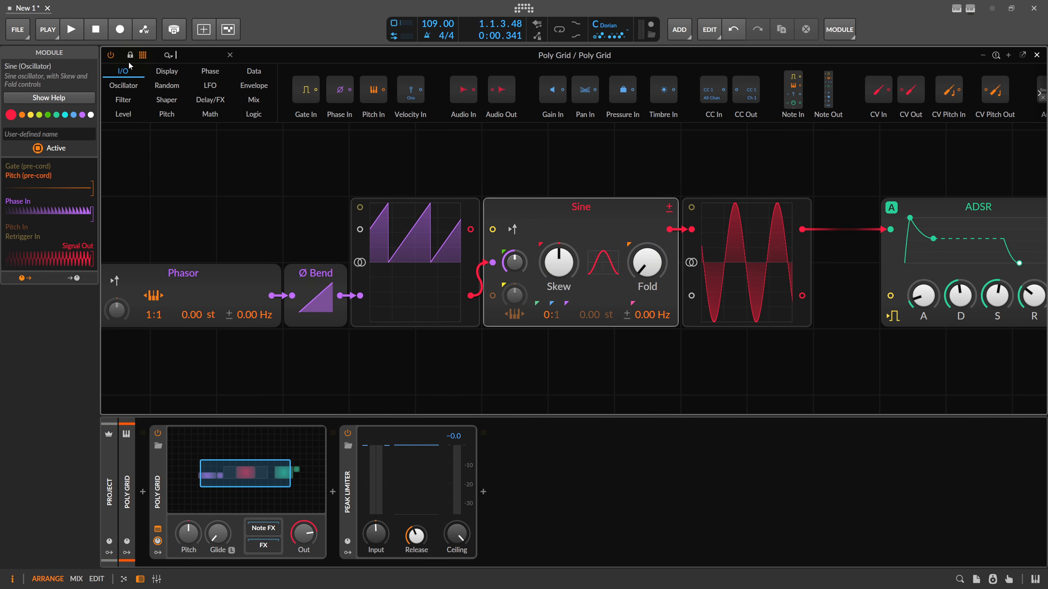
left_click(214, 77)
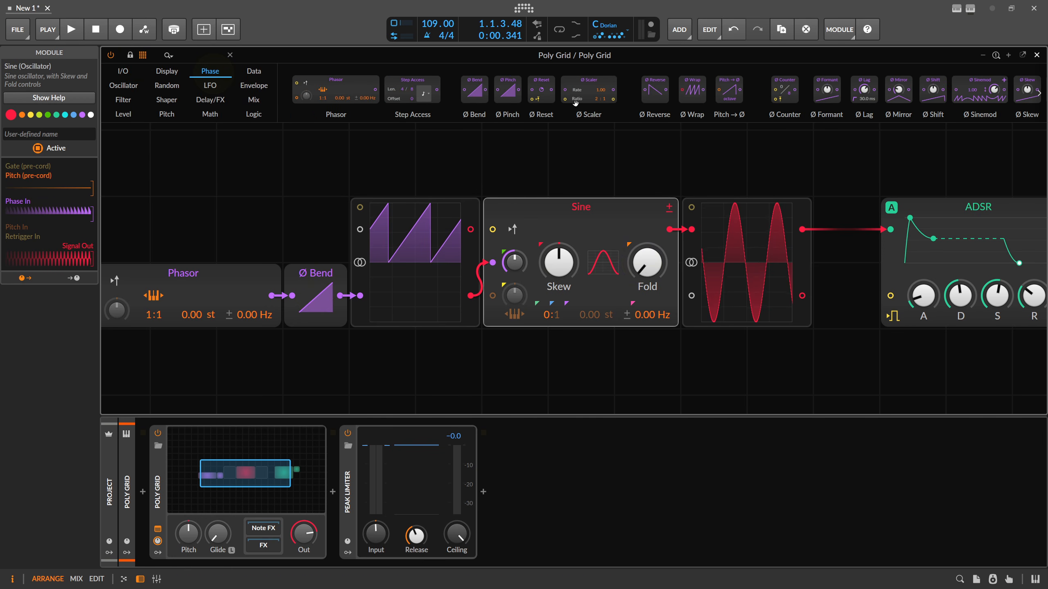
left_click_drag(509, 90, 386, 294)
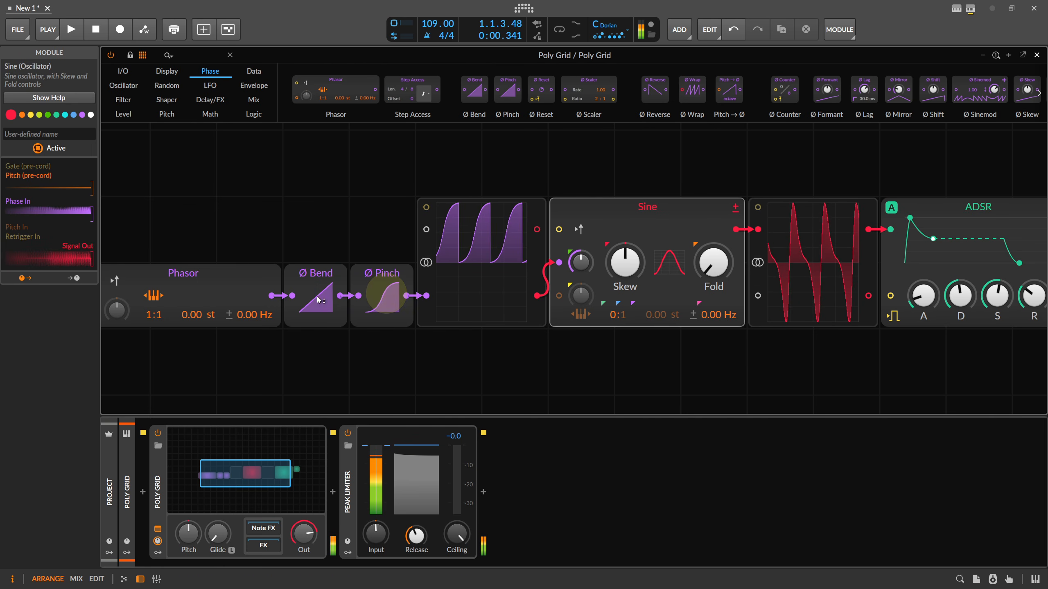
Step: Try different Ø Bend and Ø Pinch amounts in combination, and reset both modules to their defaults
left_click_drag(314, 295, 313, 295)
left_click_drag(382, 296, 382, 292)
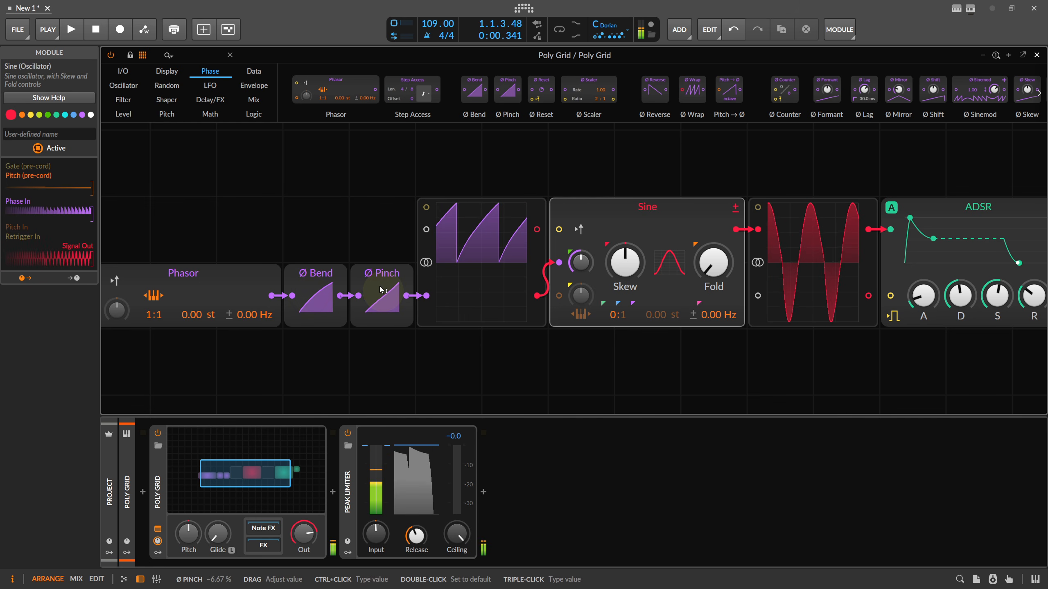
left_click(380, 293)
double_click(325, 294)
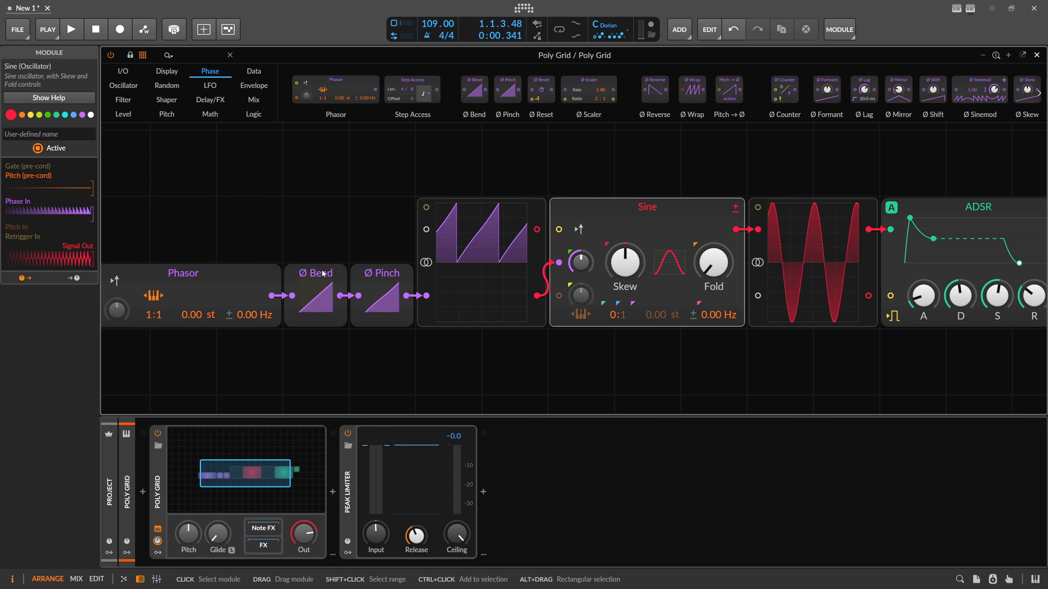
left_click(344, 277)
left_click(381, 276)
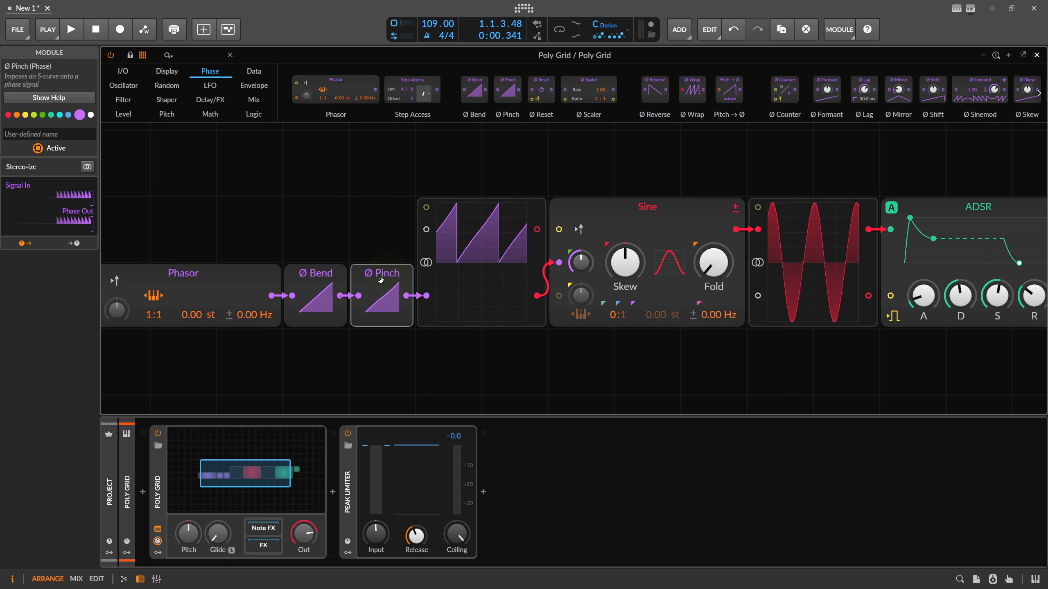
double_click(382, 297)
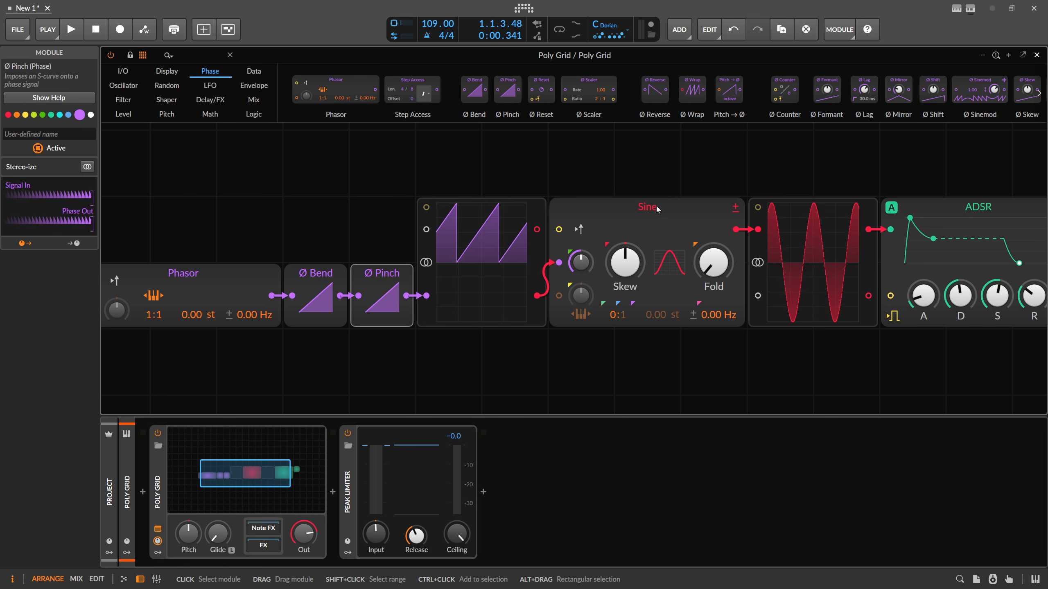
Step: Delete the Ø Bend and Ø Pinch modules between the Phasor and the Oscilloscope
left_click_drag(664, 185, 494, 194)
left_click(497, 227)
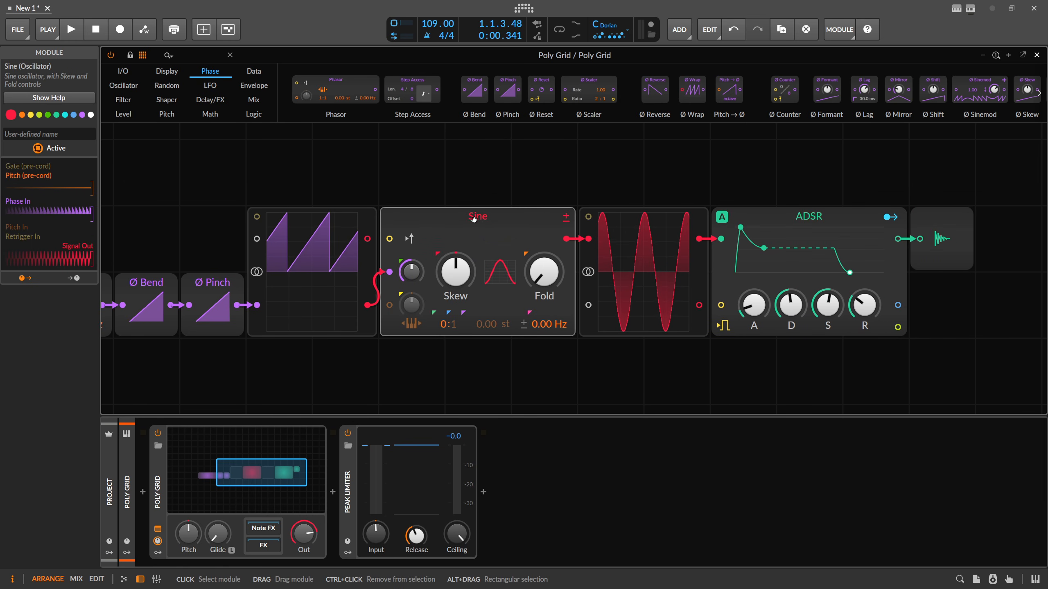
left_click_drag(476, 197, 548, 187)
scroll(577, 189, "down", 3)
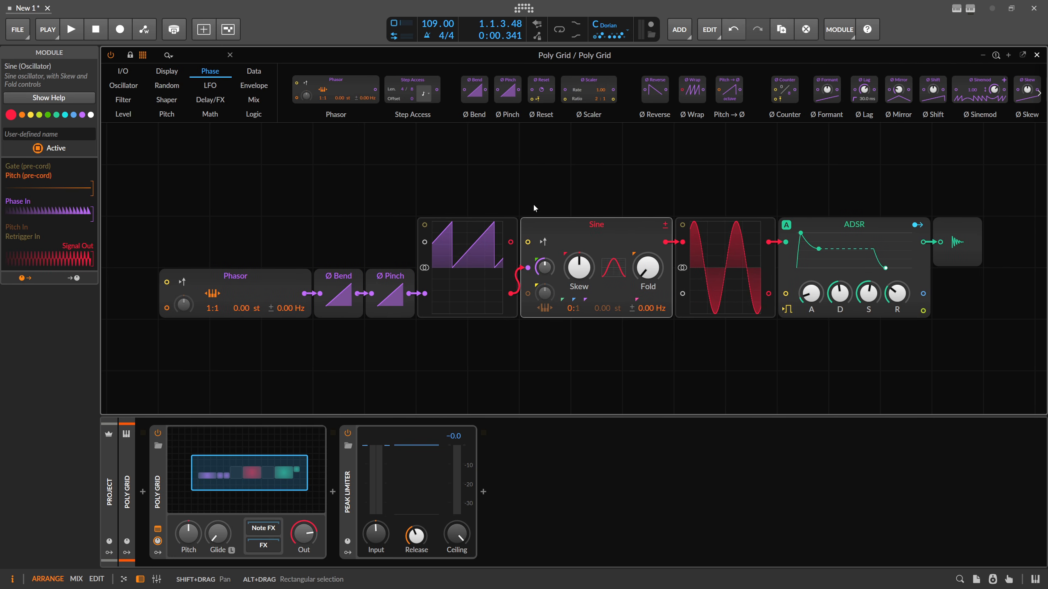
left_click(425, 255)
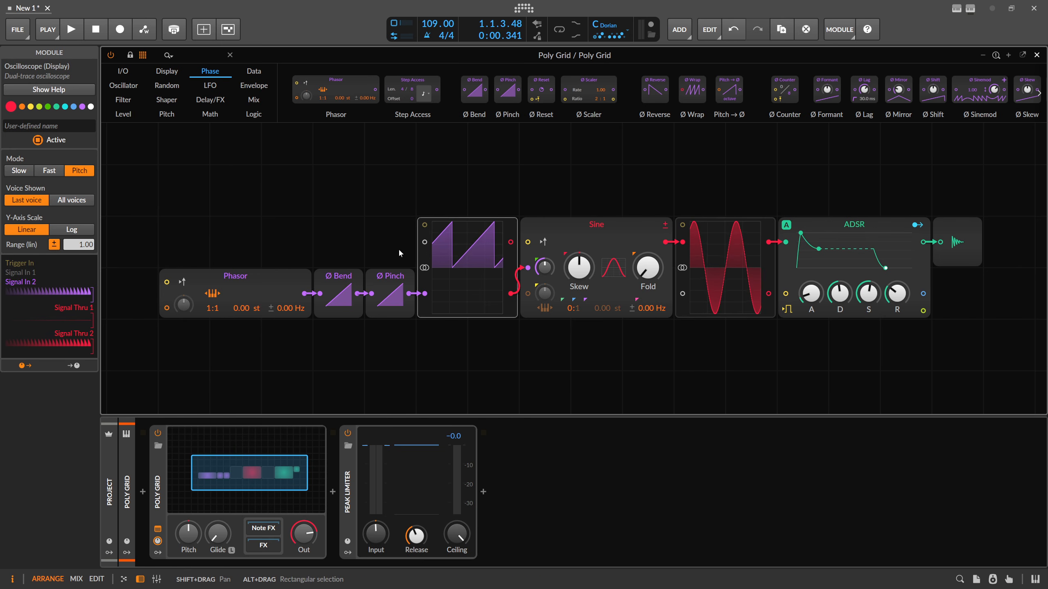
left_click_drag(328, 244, 393, 328)
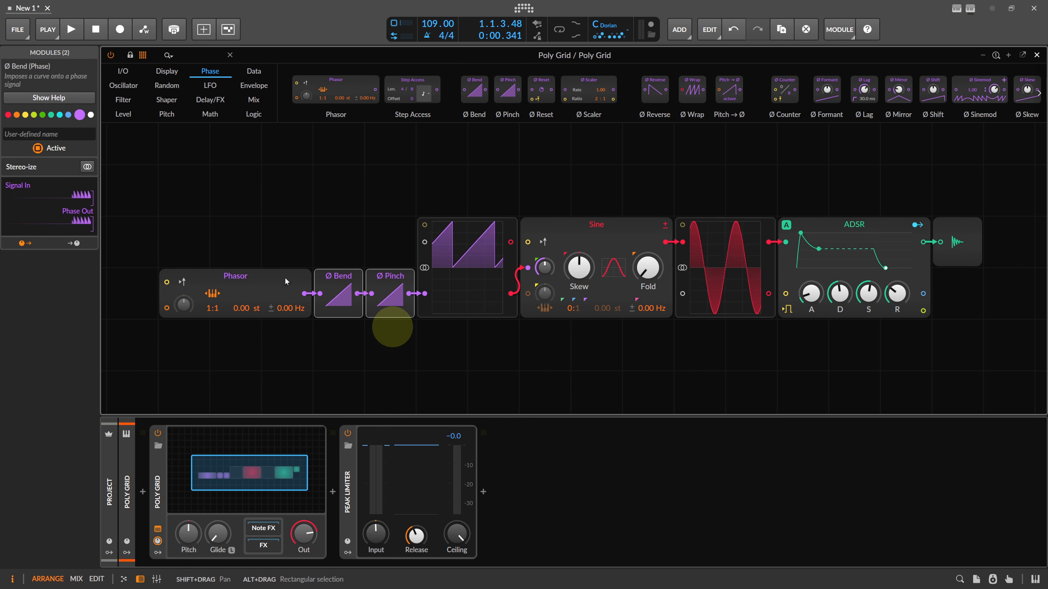
left_click_drag(330, 246, 388, 342)
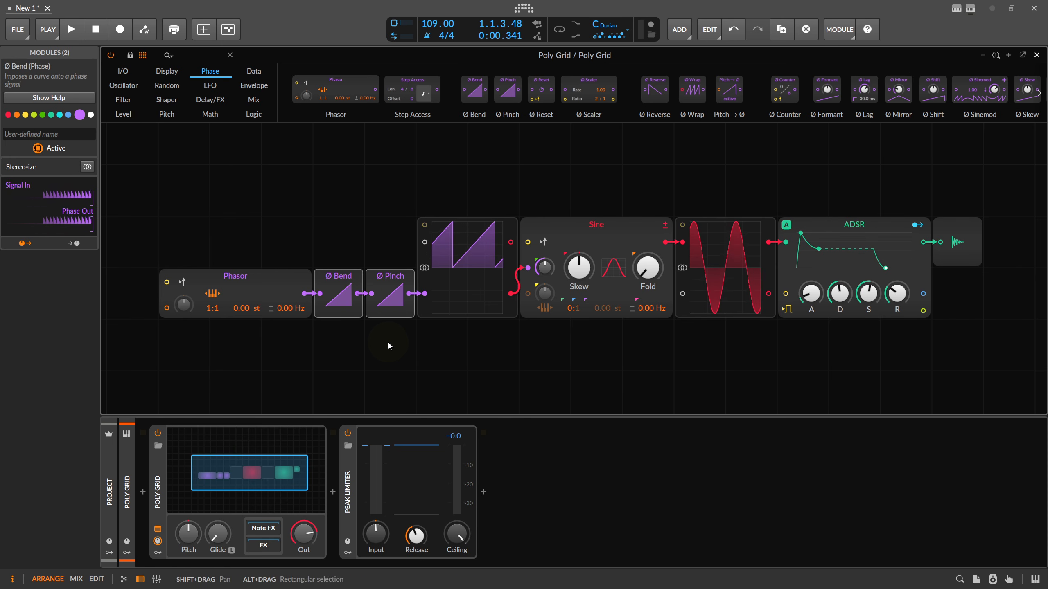
key("Delete")
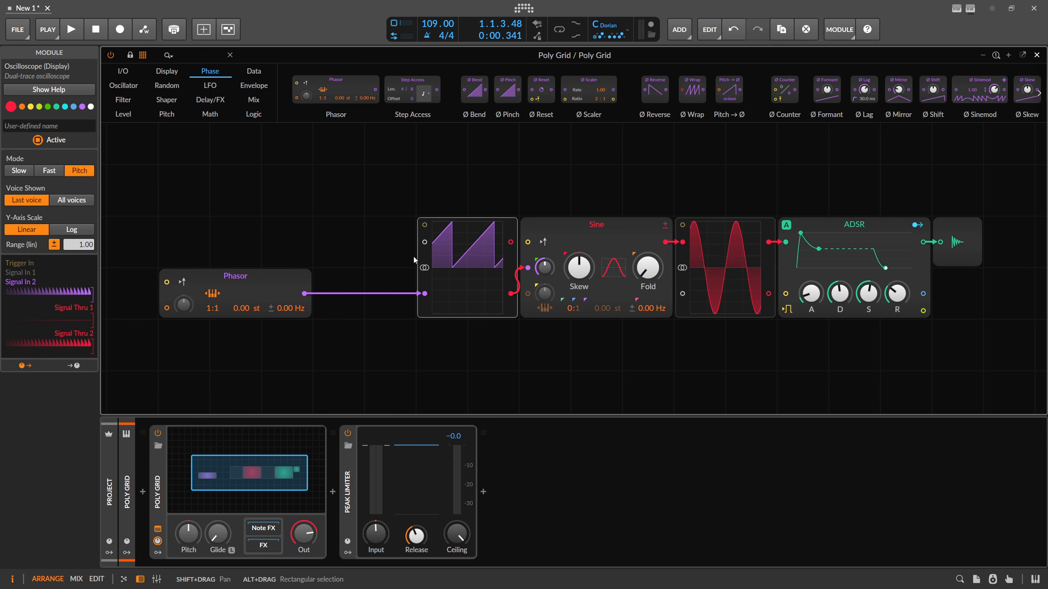
Step: Move the Phasor further from the Oscilloscope, search the modules for "choru" and place a Chorus+ above the cord between them
left_click_drag(266, 274, 232, 275)
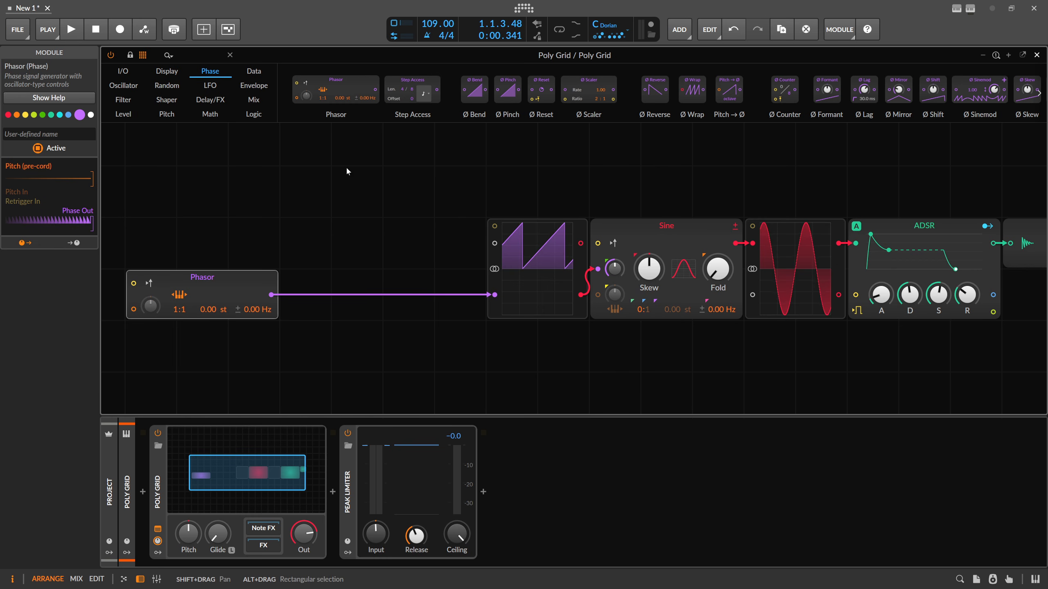
left_click(170, 55)
type("cvh")
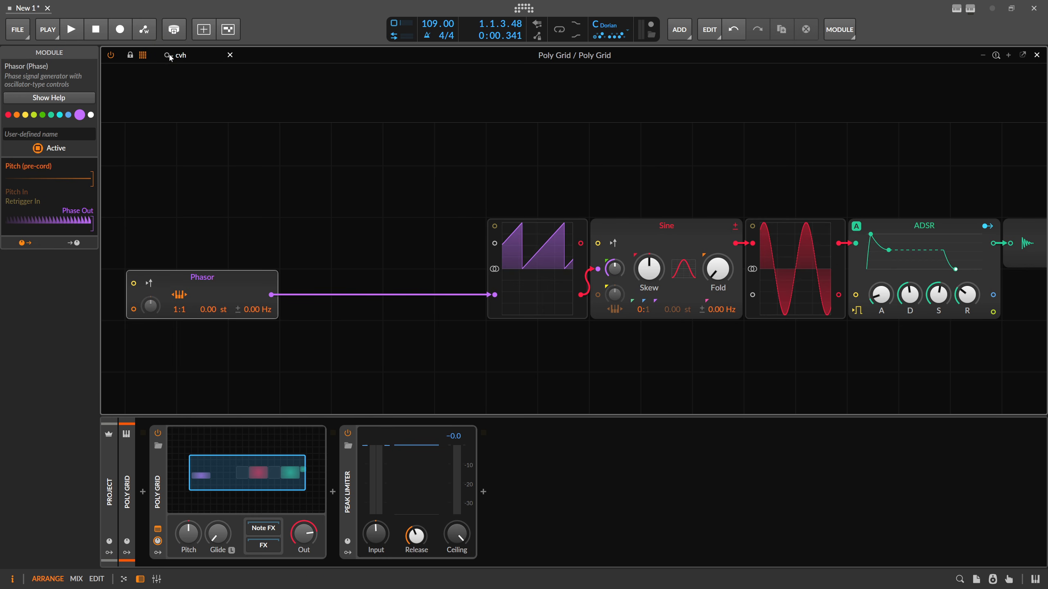
key("BackSpace")
key("BackSpace")
type("horu")
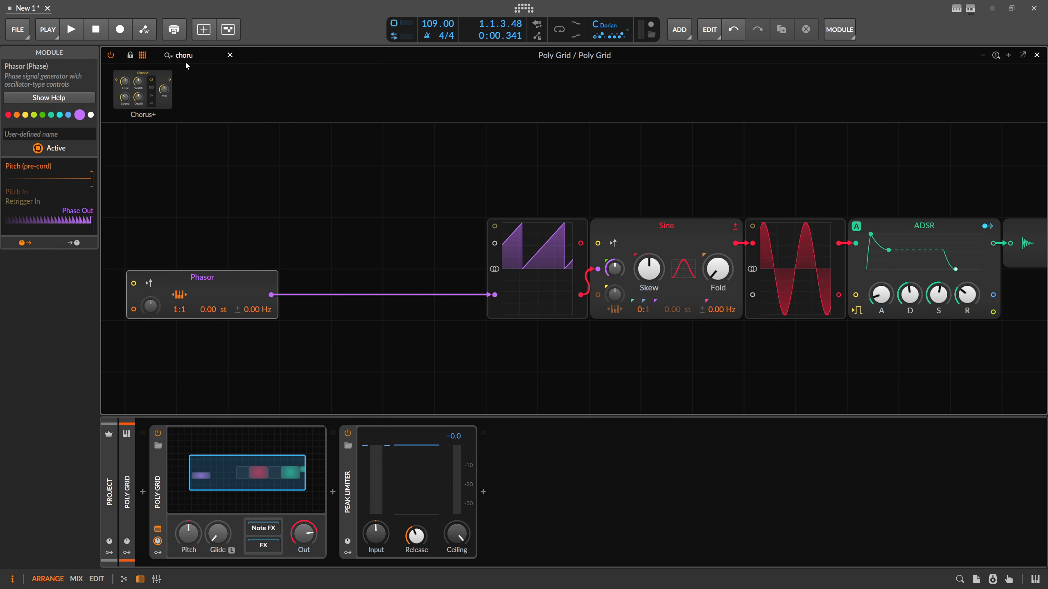
left_click_drag(143, 89, 347, 194)
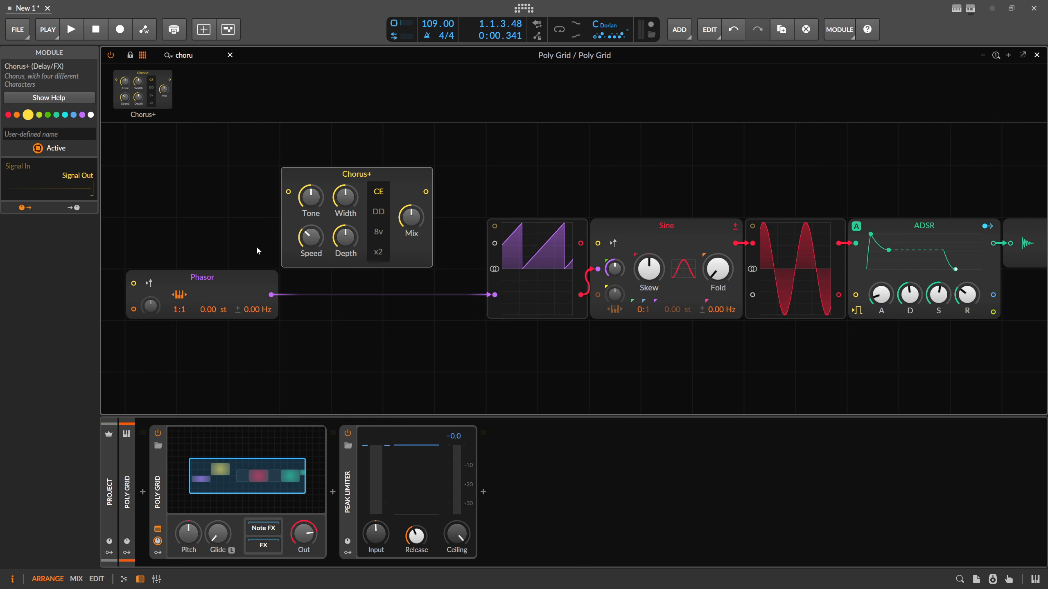
Step: Insert Chorus+ into the cord between Phasor and Oscilloscope, choose the 8v character, lower its Mix and Depth, and set Speed to 17.7 %
left_click_drag(263, 280, 212, 281)
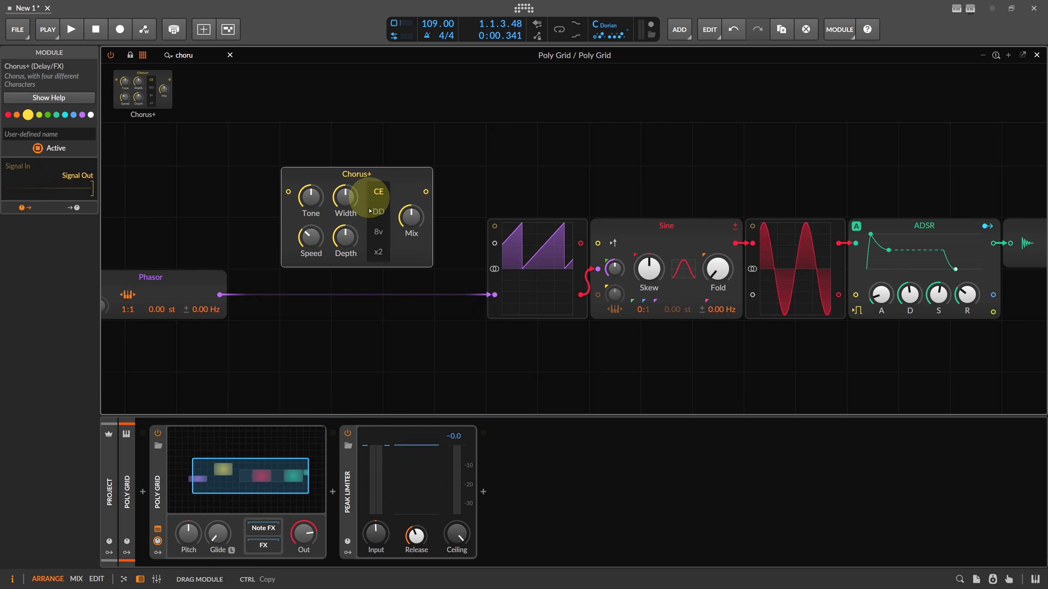
left_click_drag(363, 190, 328, 278)
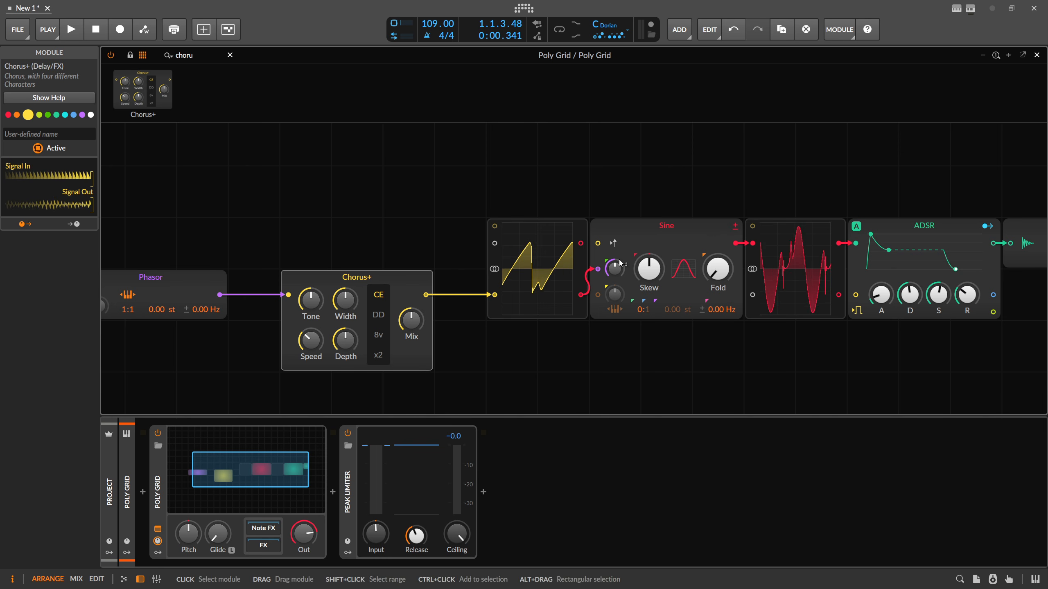
left_click(380, 335)
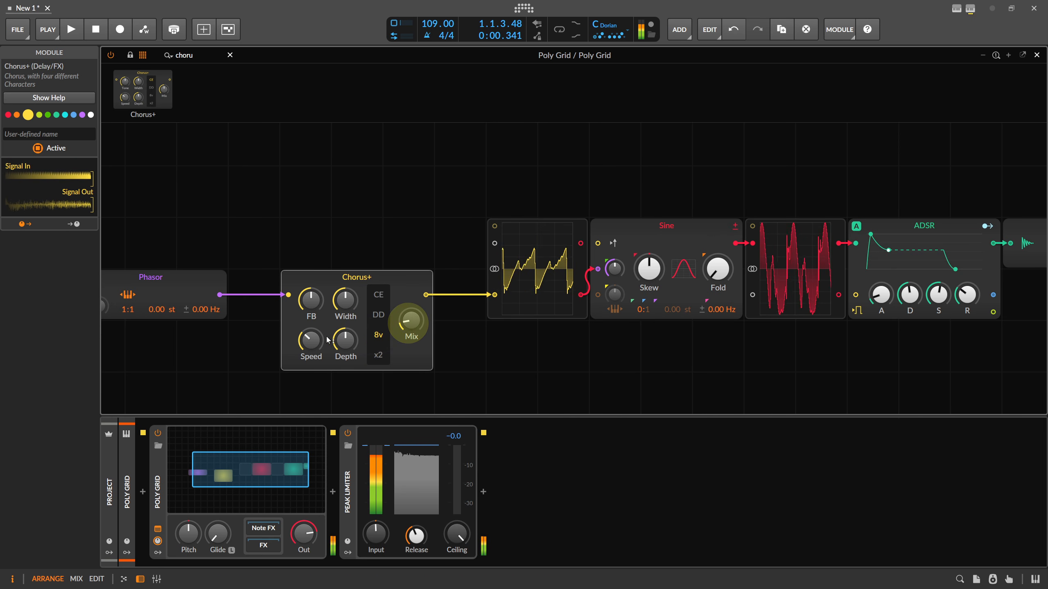
mouse_move(327, 340)
left_mouse_down()
mouse_move(327, 355)
mouse_move(317, 338)
left_mouse_up()
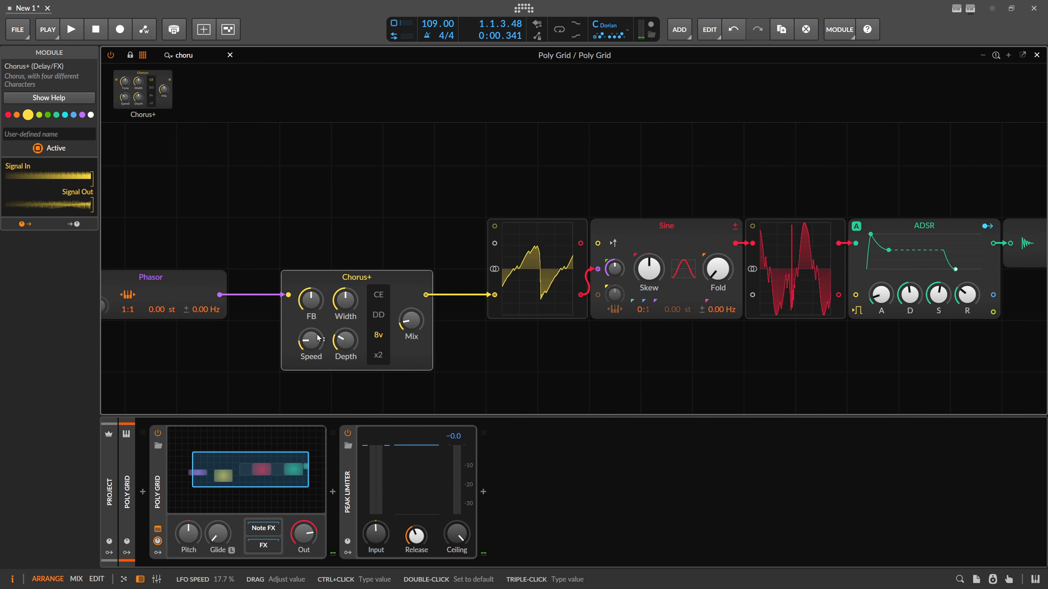
Step: Search the modules for "un" and insert a Uni → Bi module into the cord between Phasor and Chorus+
left_click_drag(200, 55, 130, 55)
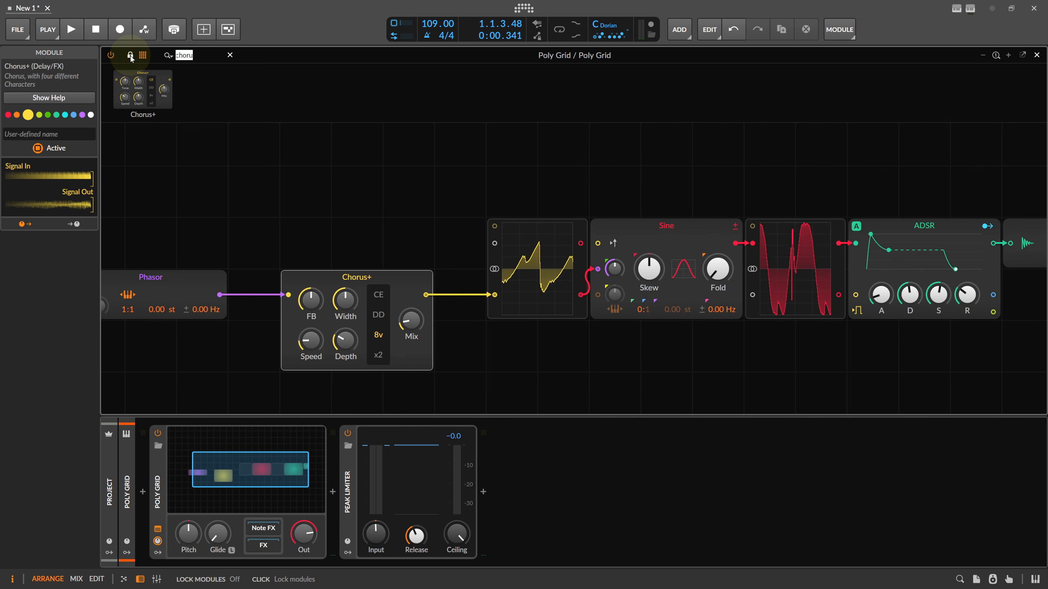
key("BackSpace")
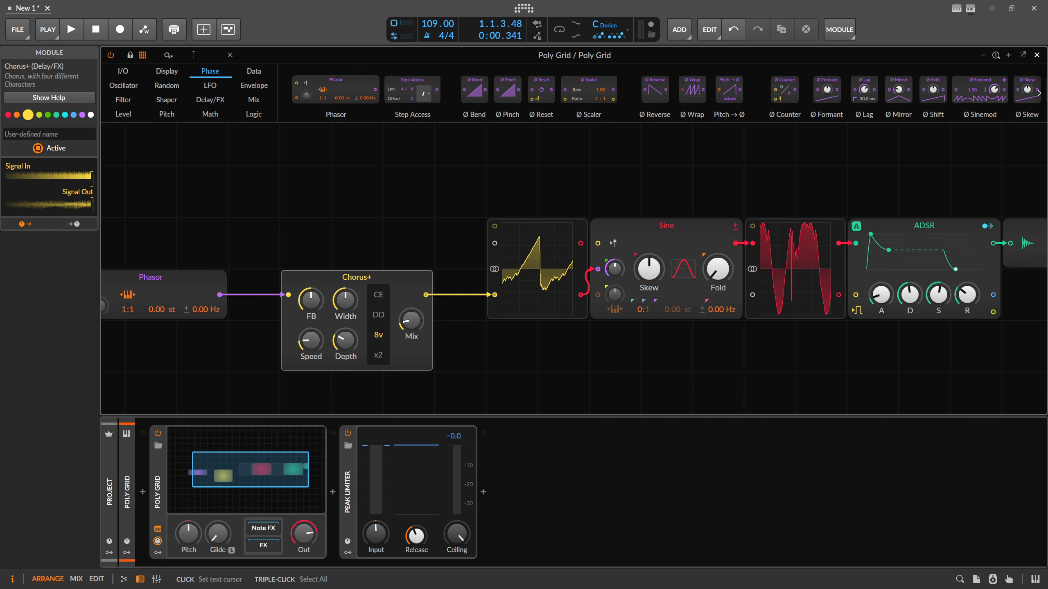
type("un")
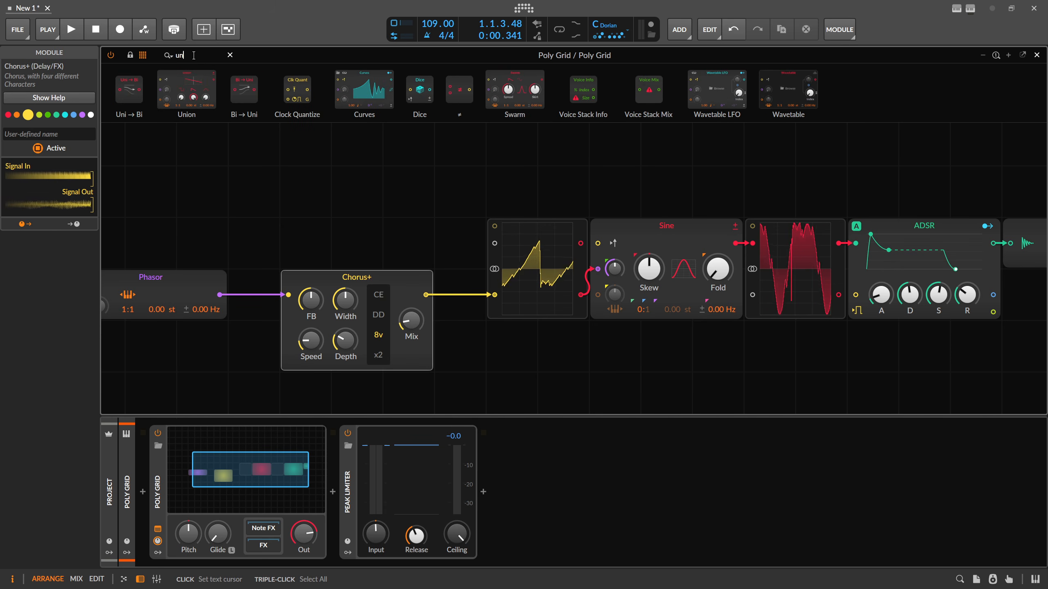
left_click_drag(129, 91, 232, 292)
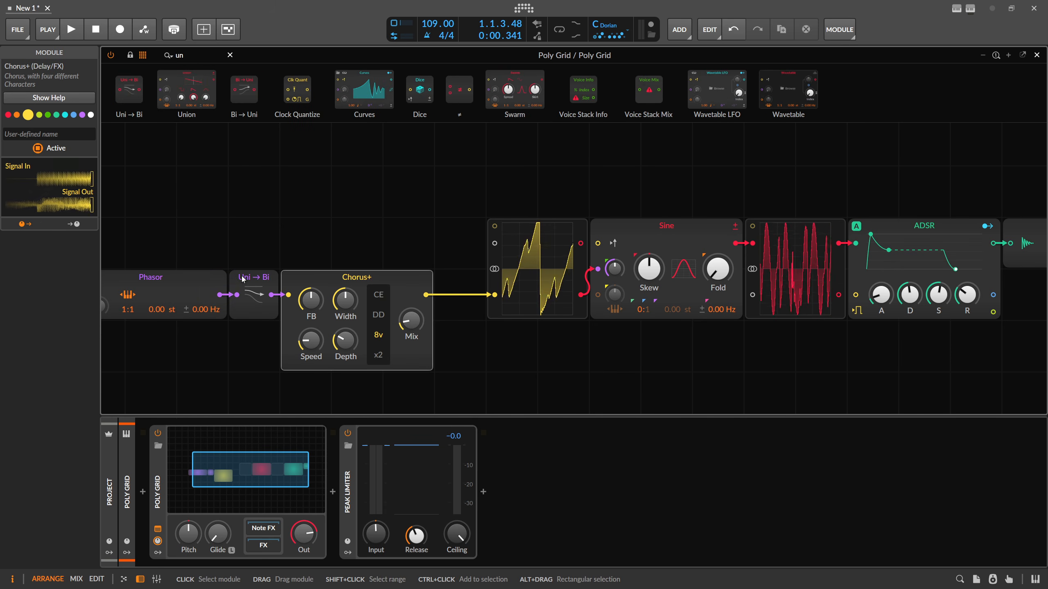
left_click(261, 276)
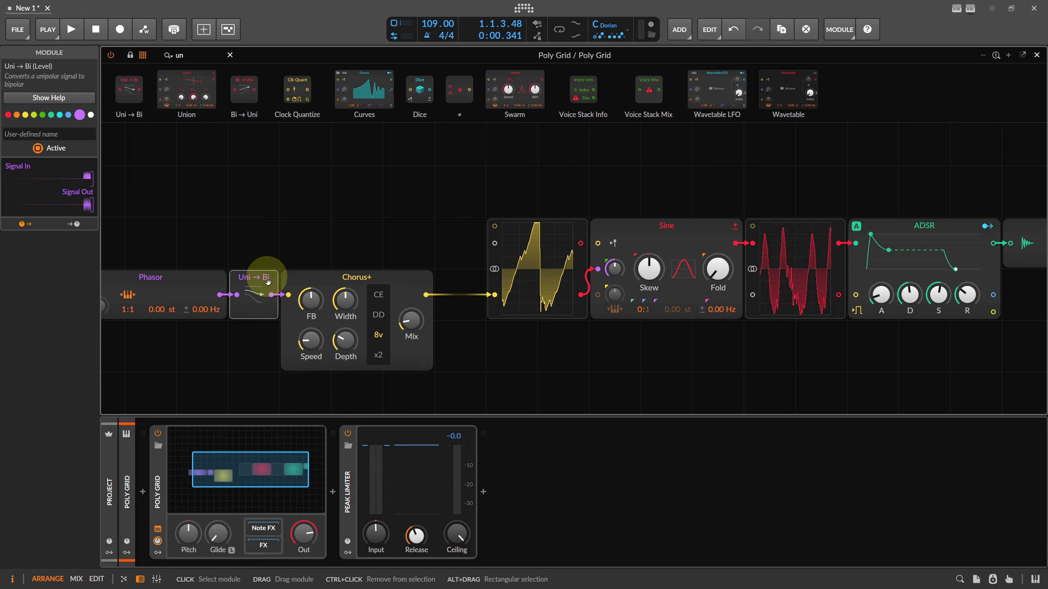
left_click(317, 281)
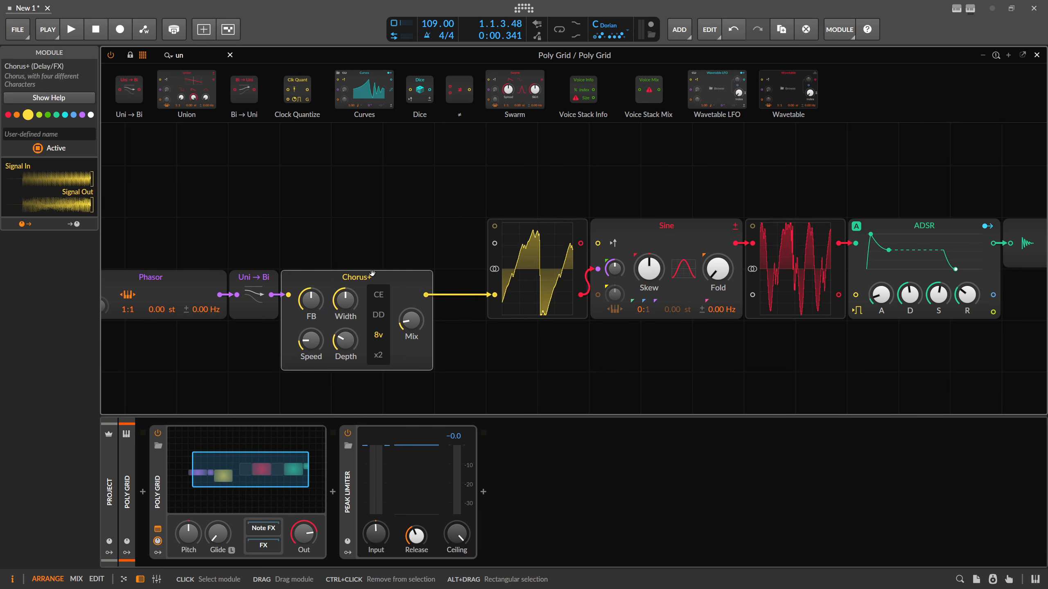
Step: Insert a Bi → Uni module between Chorus+ and the Oscilloscope, and raise the Chorus+ Mix to about 27 % and its Width to maximum
left_click_drag(244, 90, 423, 233)
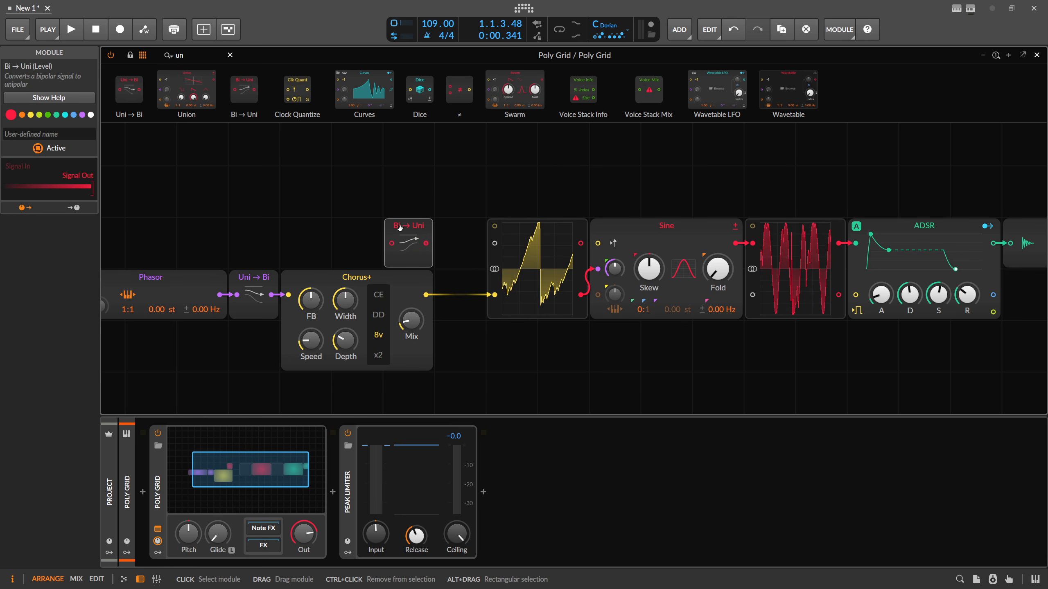
left_click_drag(415, 237, 436, 291)
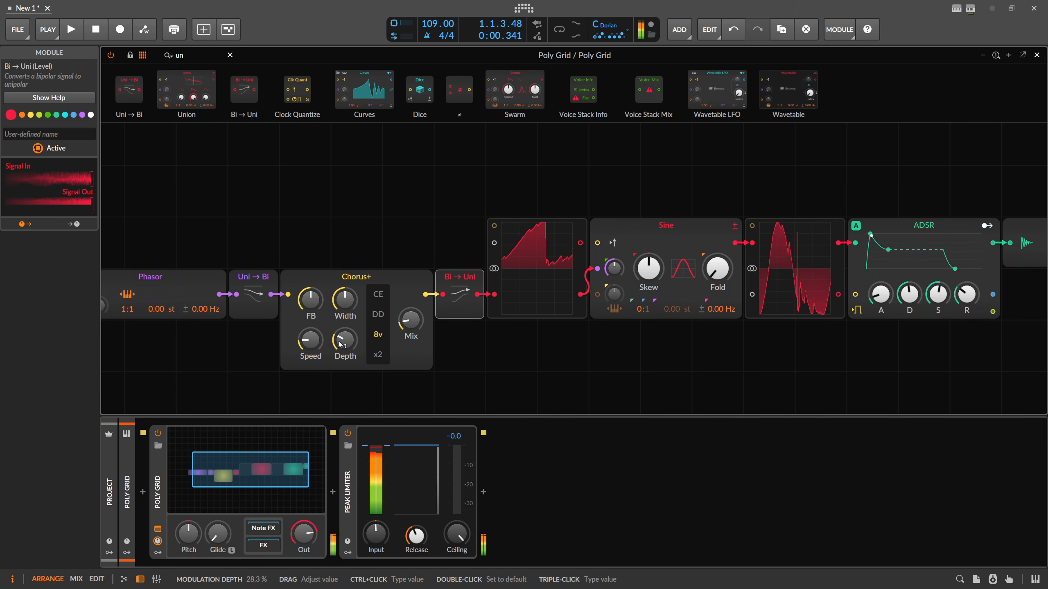
left_click_drag(410, 320, 410, 327)
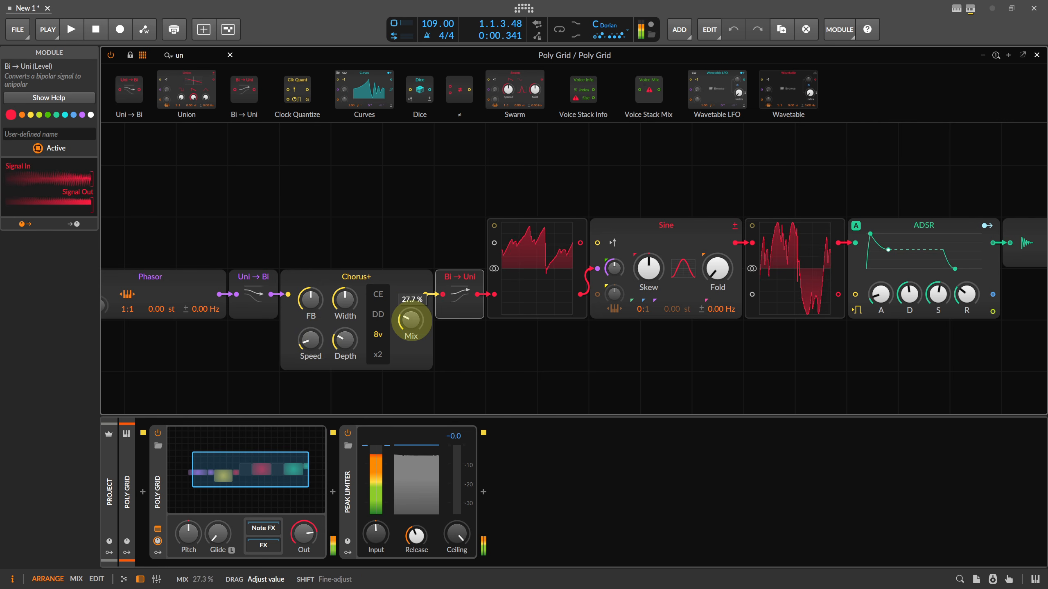
left_click_drag(317, 312, 345, 348)
Step: Move the Phasor, Uni → Bi and Chorus+ modules away from Bi → Uni to make room for another module between them
left_click_drag(359, 229, 584, 218)
left_click_drag(275, 237, 484, 339)
left_click_drag(439, 225, 342, 223)
left_click_drag(362, 273, 280, 273)
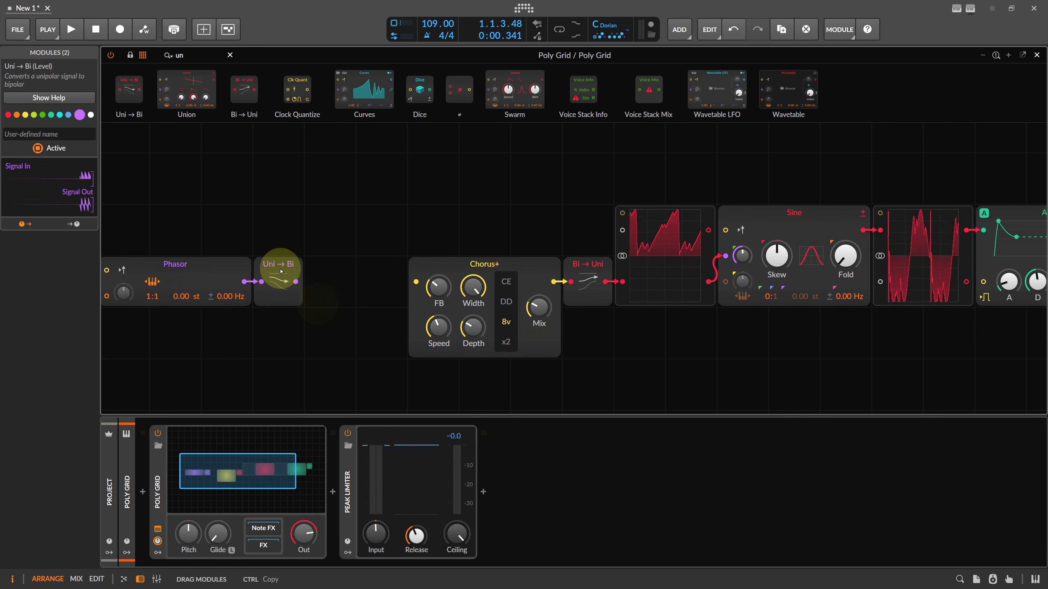
left_click_drag(492, 275, 390, 274)
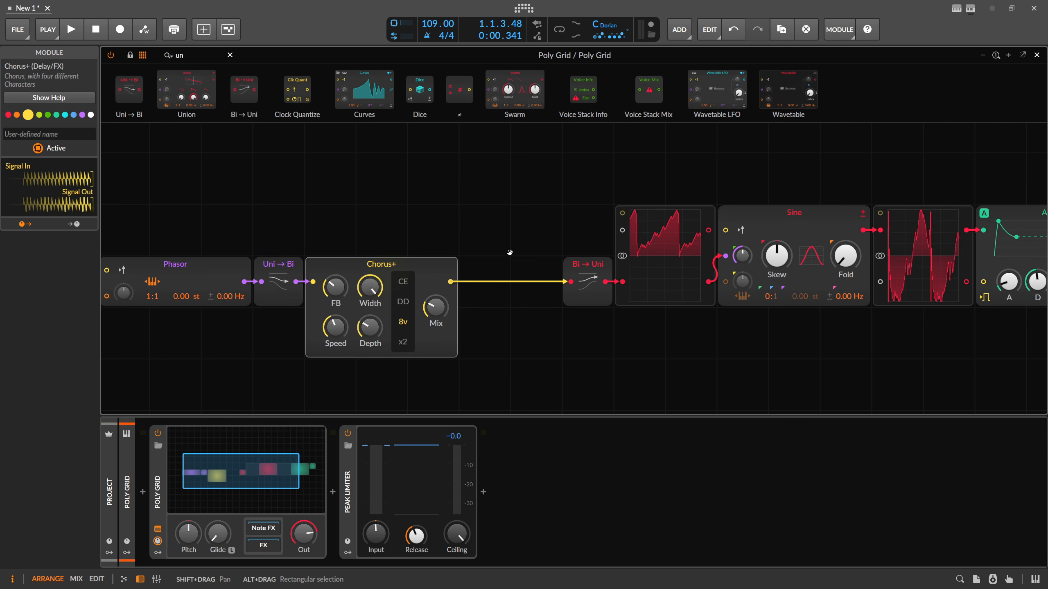
left_click_drag(505, 246, 428, 246)
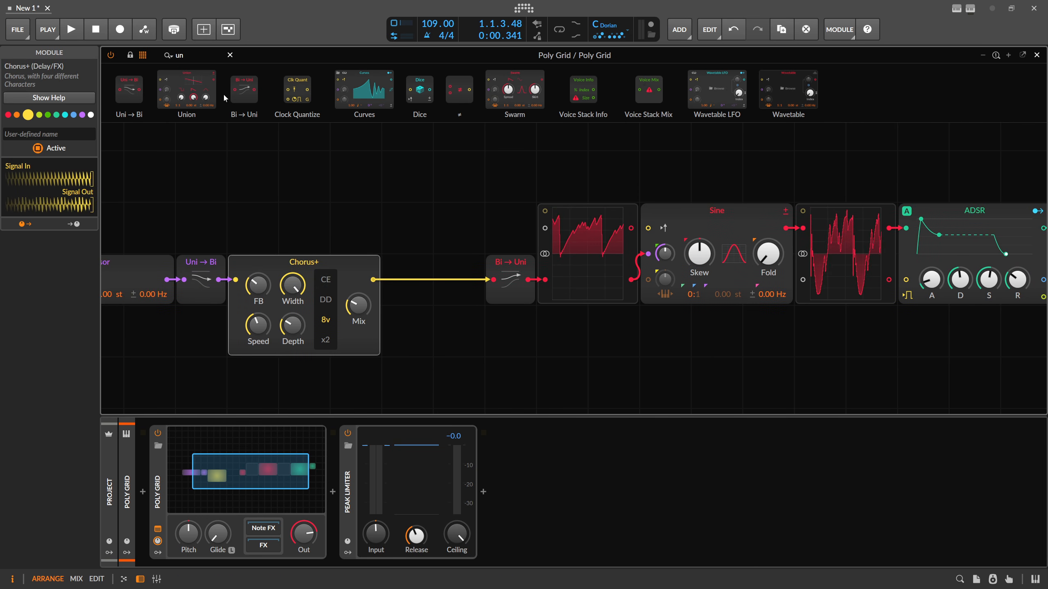
Step: Search the modules for "low" and insert a Low-pass between Chorus+ and Bi → Uni, set to 826 Hz with slope 6
left_click_drag(199, 55, 119, 57)
key("BackSpace")
type("low")
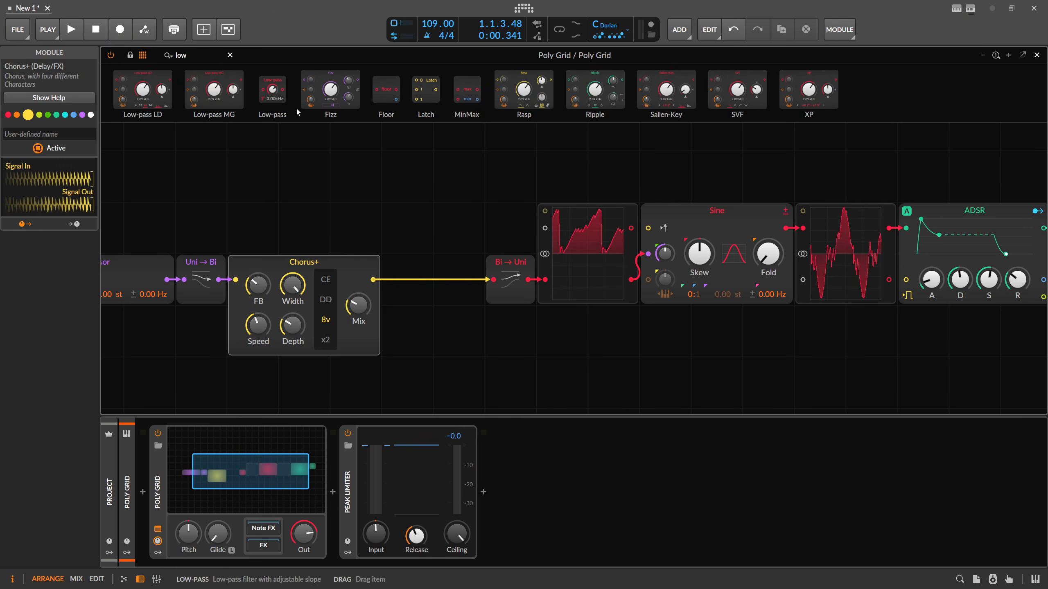
left_click_drag(273, 89, 550, 280)
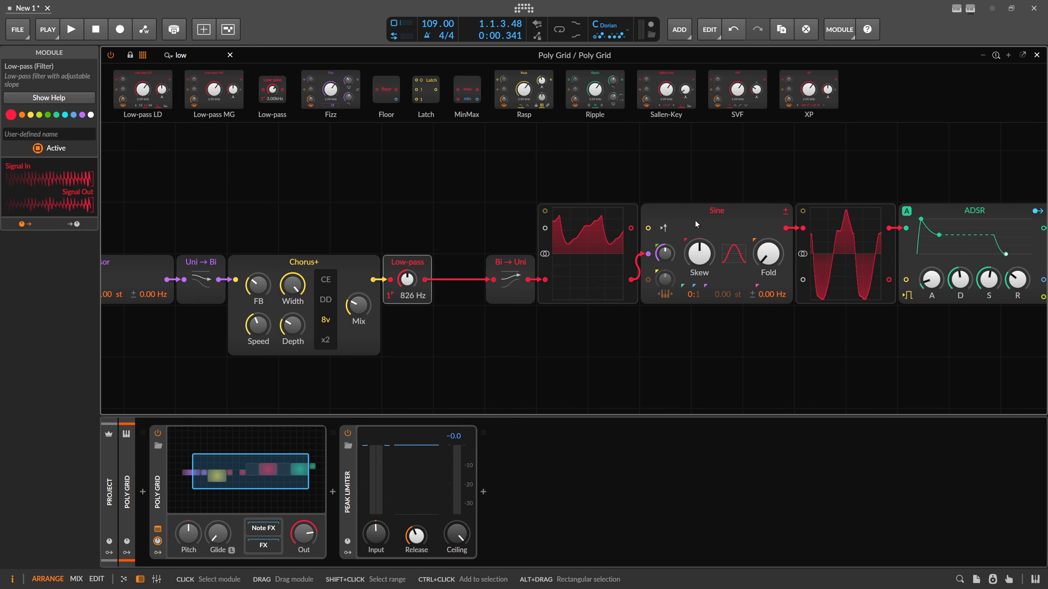
left_click(412, 282)
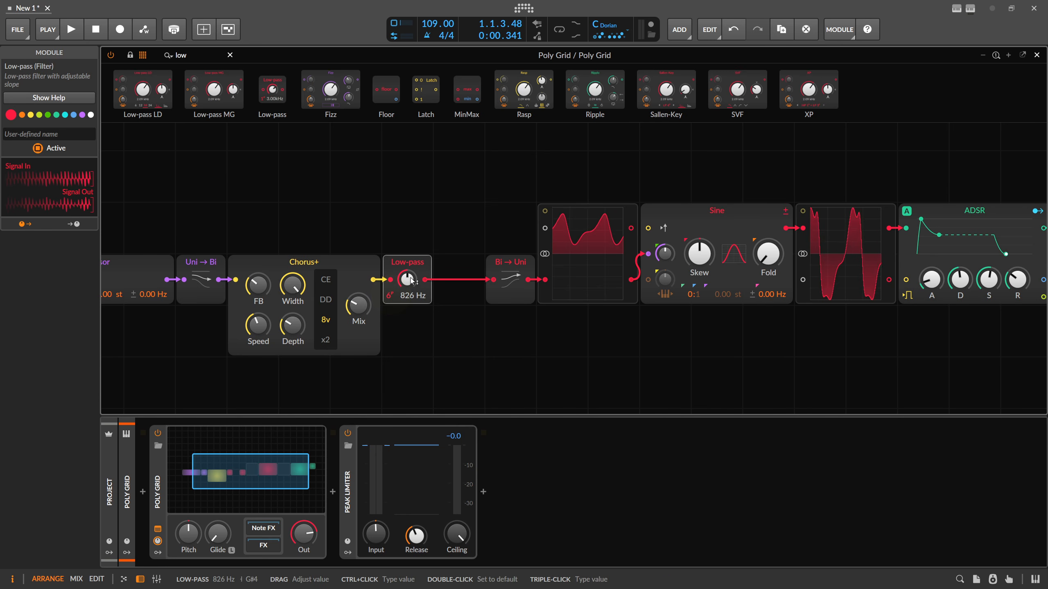
Step: Set the Low-pass cutoff to 595 Hz, lower the Chorus+ Speed, raise its Depth to about 41 % and reset its Mix to default
left_click_drag(411, 282, 364, 304)
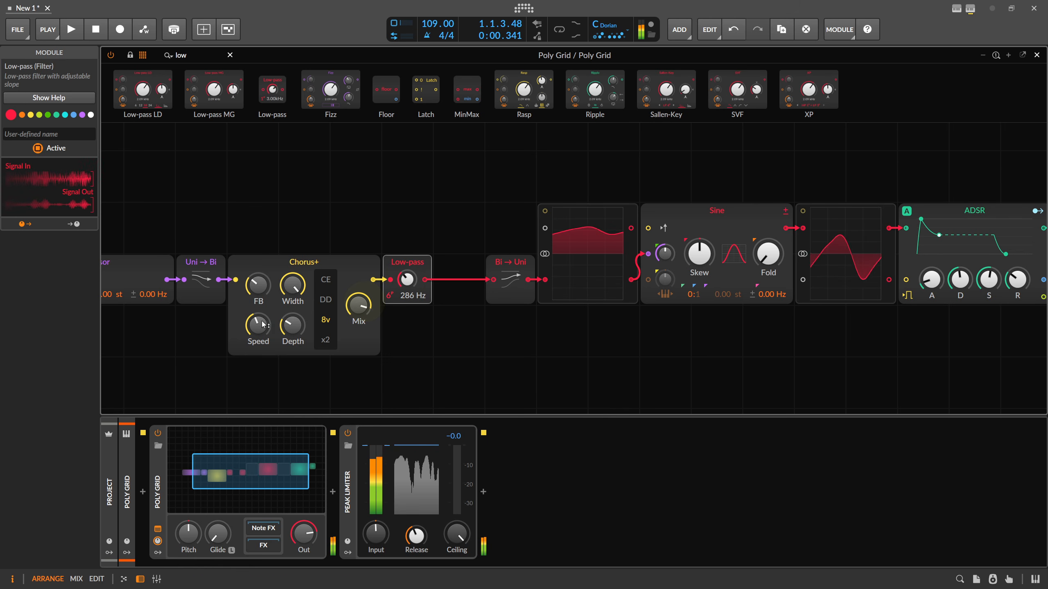
left_click_drag(261, 322, 261, 340)
left_click_drag(294, 322, 294, 319)
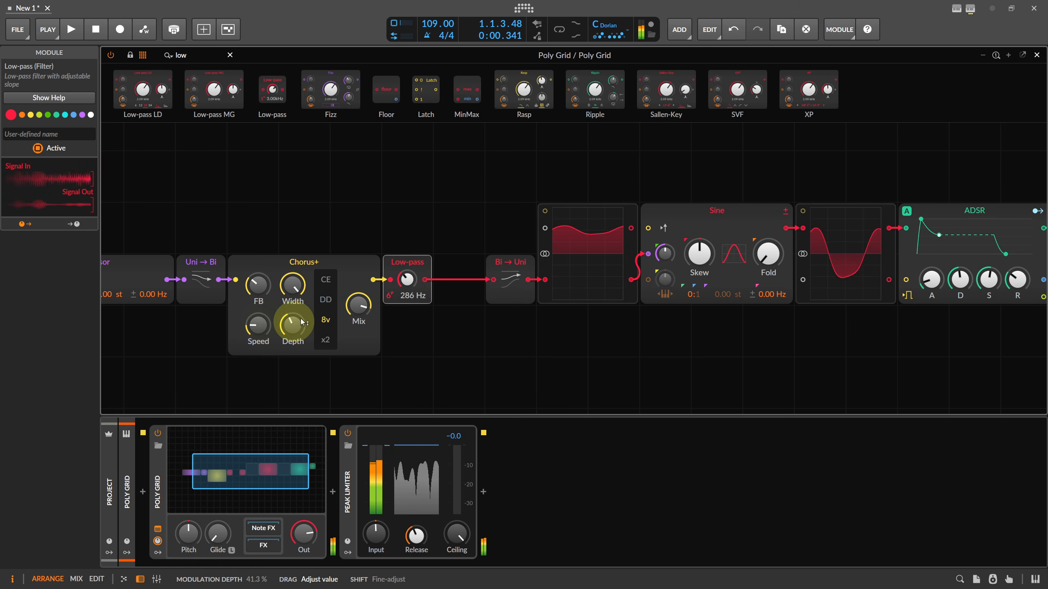
mouse_move(407, 280)
left_mouse_down()
mouse_move(407, 260)
mouse_move(398, 282)
left_mouse_up()
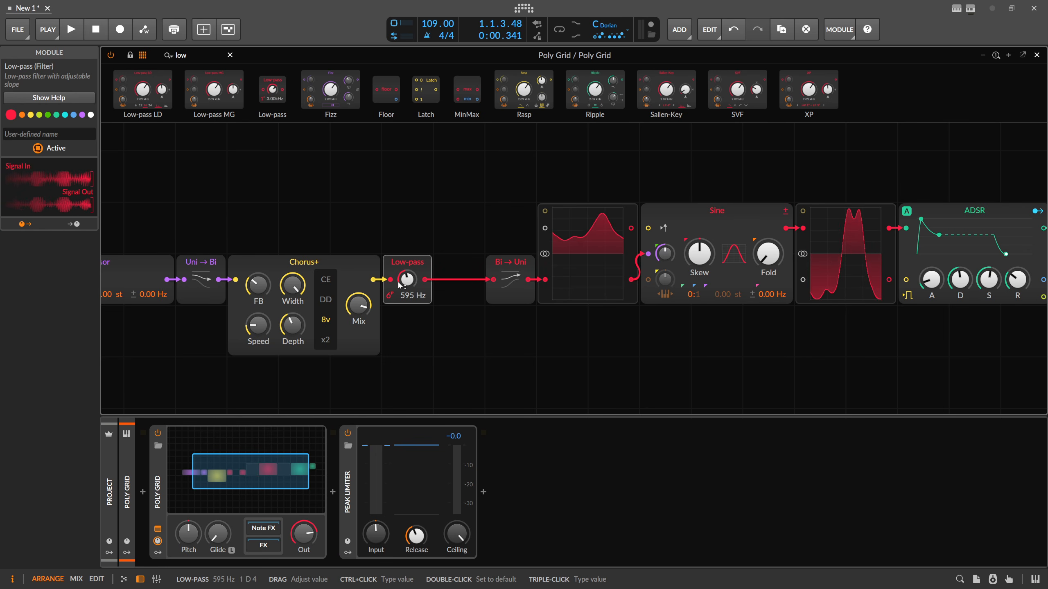
double_click(359, 306)
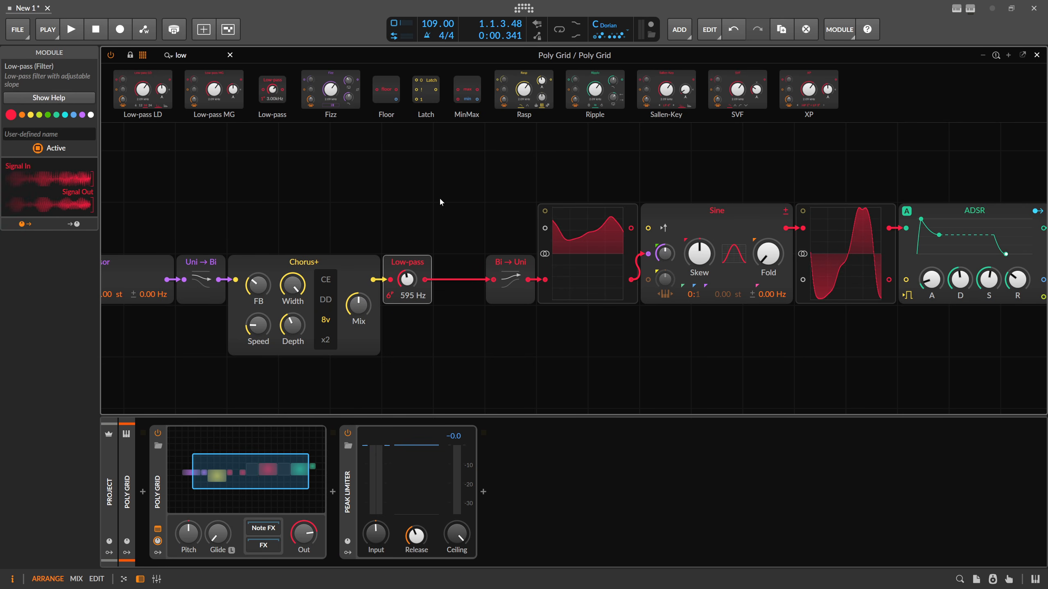
Step: Examine the whole patch, inspecting the Sine and Chorus+ modules and the Poly Grid device settings
left_click_drag(386, 196, 432, 215)
scroll(392, 216, "down", 2)
left_click(633, 250)
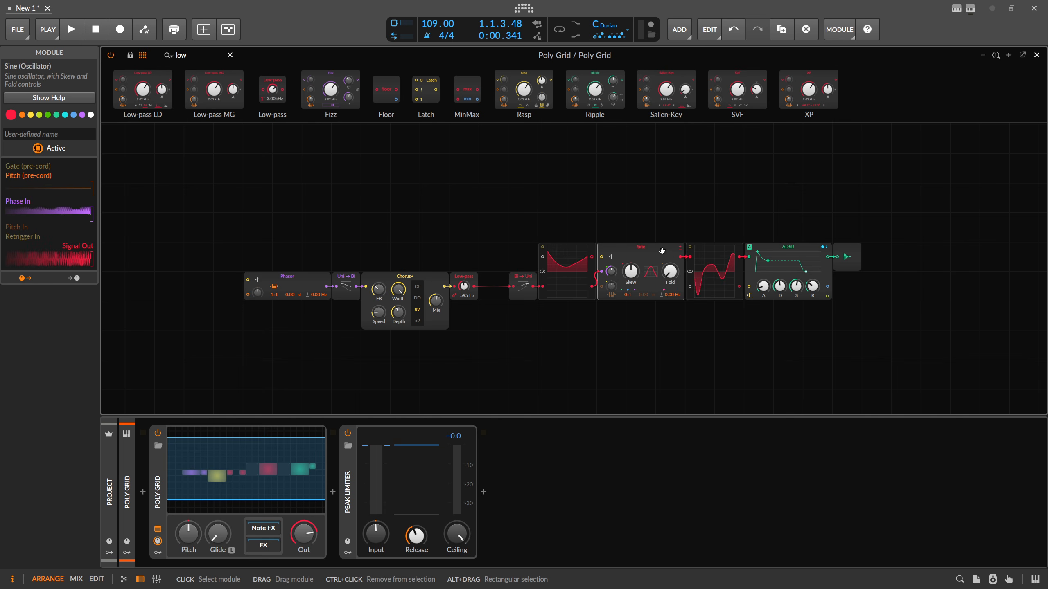
left_click_drag(679, 220, 667, 213)
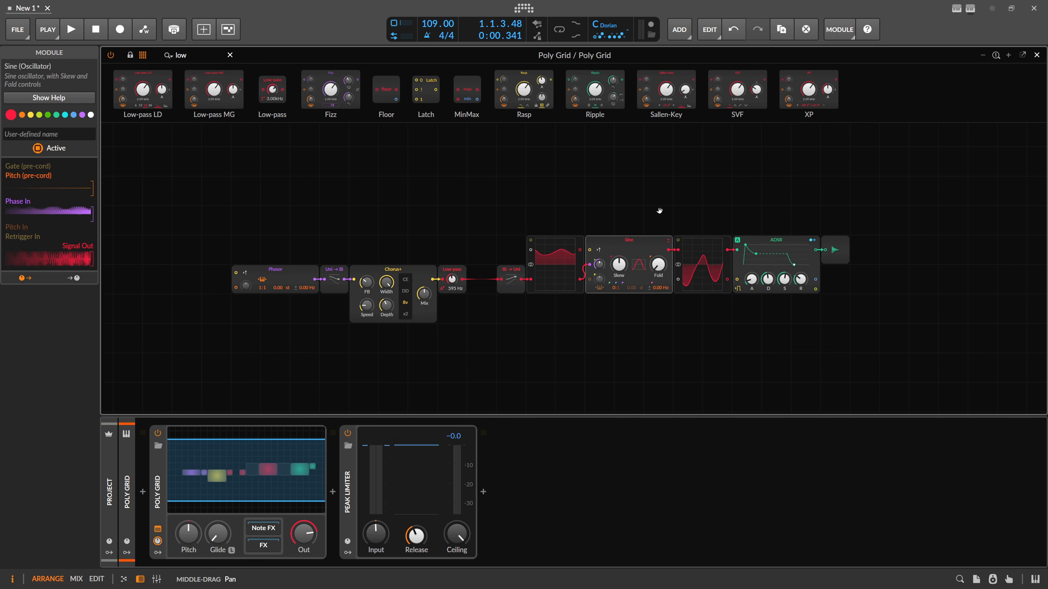
left_click(179, 459)
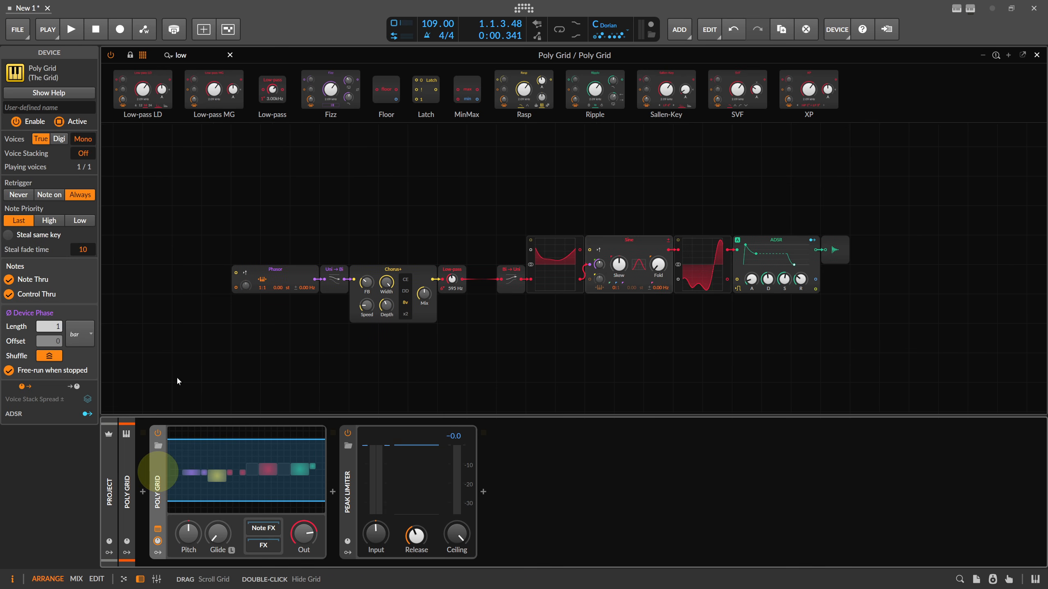
left_click(377, 272)
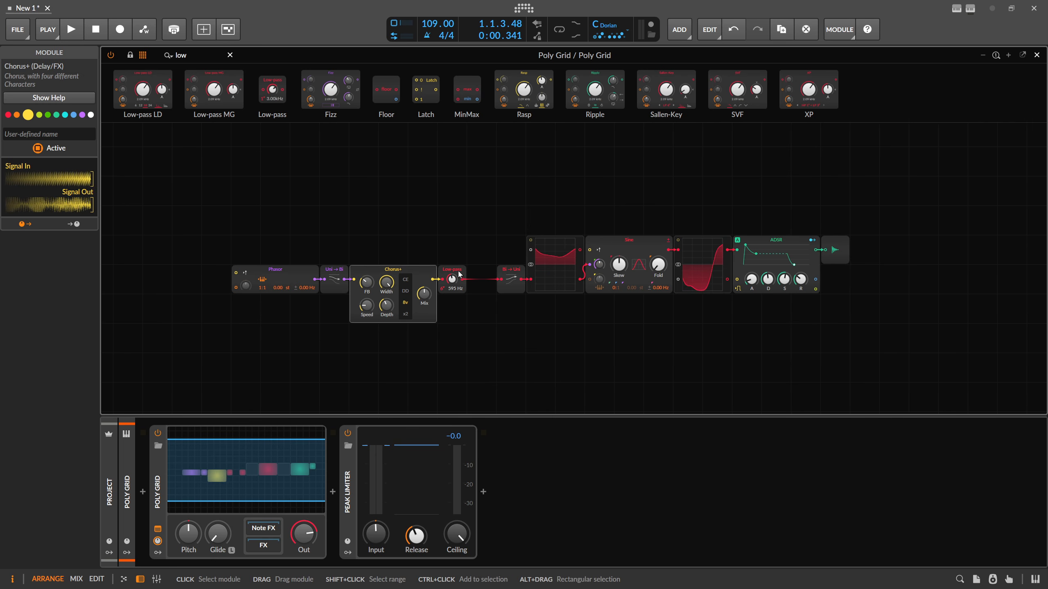
left_click_drag(490, 249, 427, 247)
left_click(573, 244)
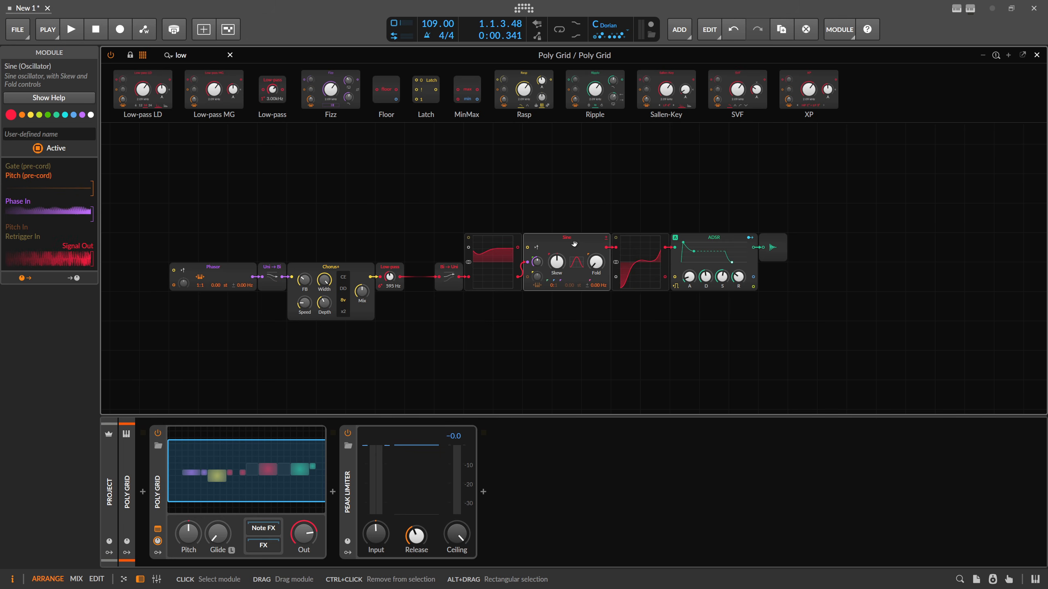
left_click(574, 244)
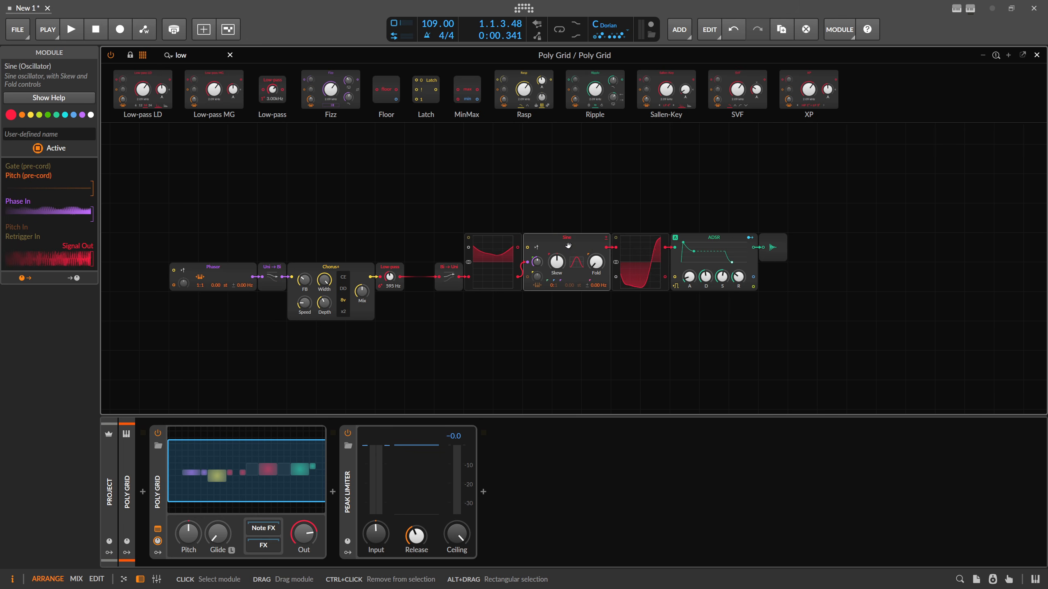
Step: Raise the attack and release of the ADSR and open the Low-pass cutoff to about 3.3 kHz
left_click_drag(687, 277, 687, 246)
left_click_drag(740, 277, 740, 256)
left_click_drag(390, 277, 389, 253)
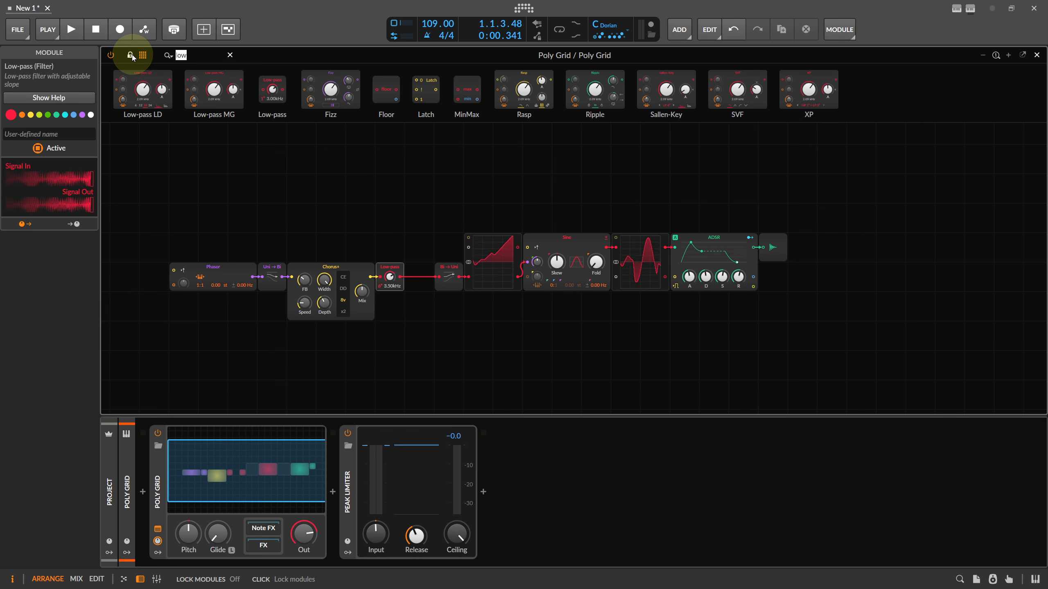
Step: Search the modules for "hi" and insert a High-pass at 44.5 Hz between Chorus+ and the Low-pass, with the Low-pass at 2.67 kHz
key("BackSpace")
key("BackSpace")
key("BackSpace")
type("hihj")
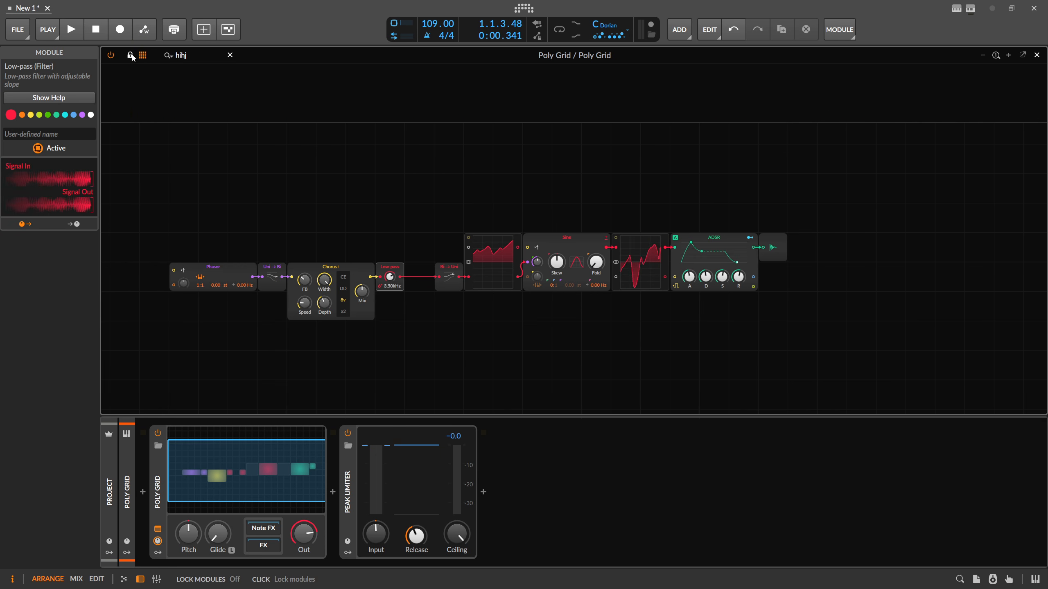
key("BackSpace")
key("BackSpace")
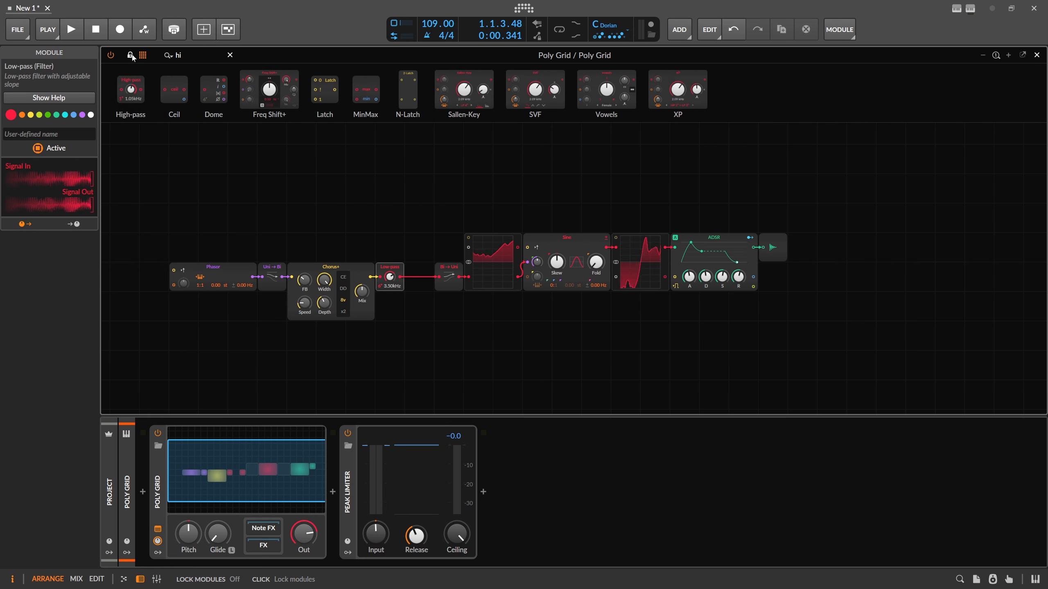
left_click_drag(131, 88, 419, 281)
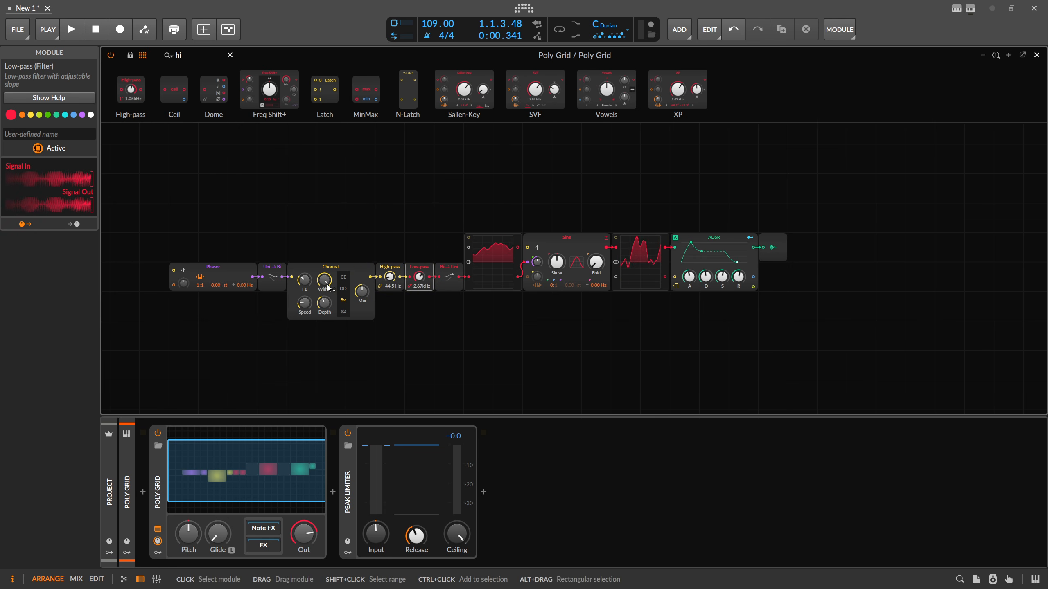
Step: Set the High-pass to 62.9 Hz with slope 3 and the Low-pass to 2.08 kHz, lower the Chorus+ Mix, and readjust its Speed and Depth
key("plus")
key("plus")
left_click_drag(333, 244, 450, 248)
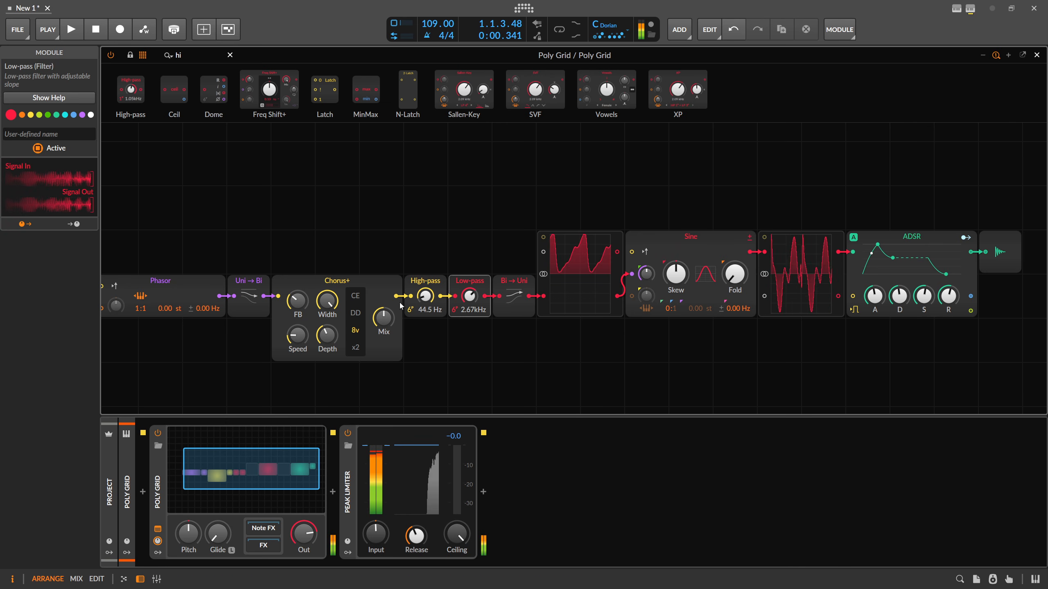
left_click_drag(469, 296, 411, 318)
left_click_drag(424, 294, 424, 308)
left_click_drag(468, 294, 467, 280)
left_click_drag(381, 313, 382, 326)
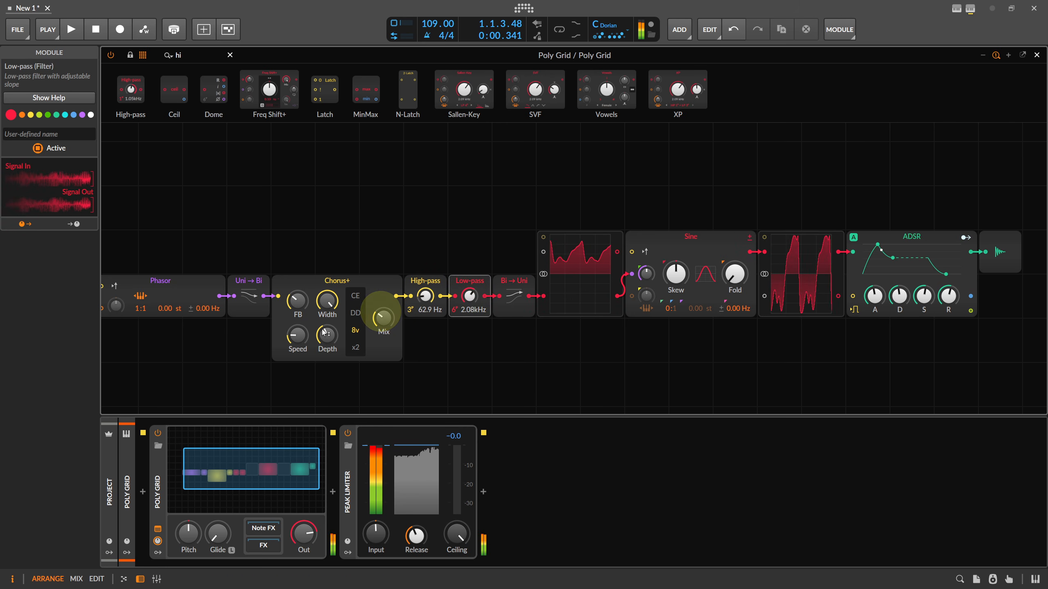
mouse_move(298, 335)
left_mouse_down()
mouse_move(298, 324)
mouse_move(299, 341)
left_mouse_up()
left_click_drag(330, 336, 330, 340)
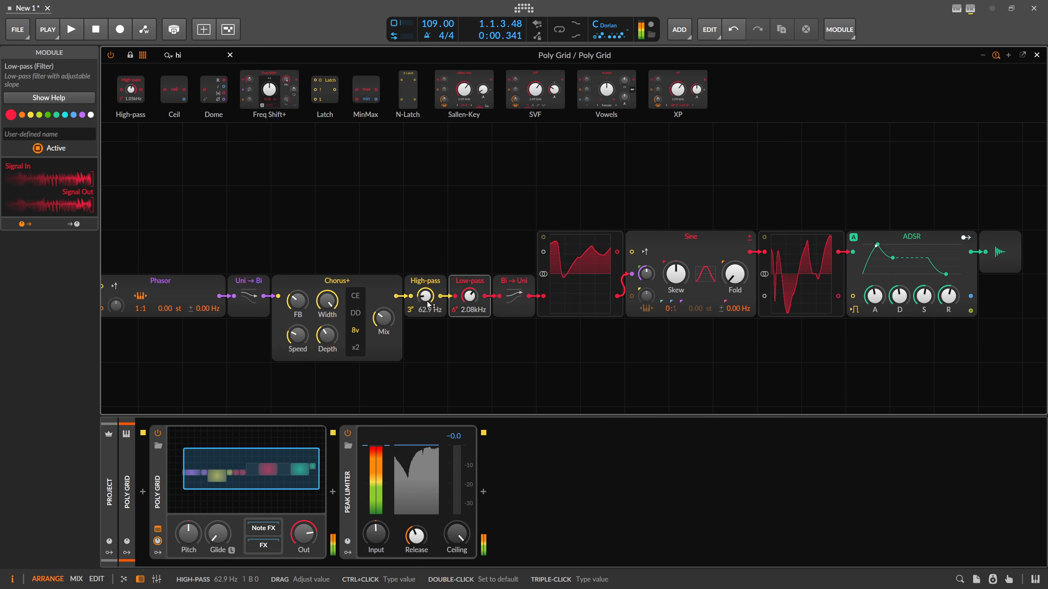
Step: Set the Poly Grid device's number of voices to 12
left_click(160, 468)
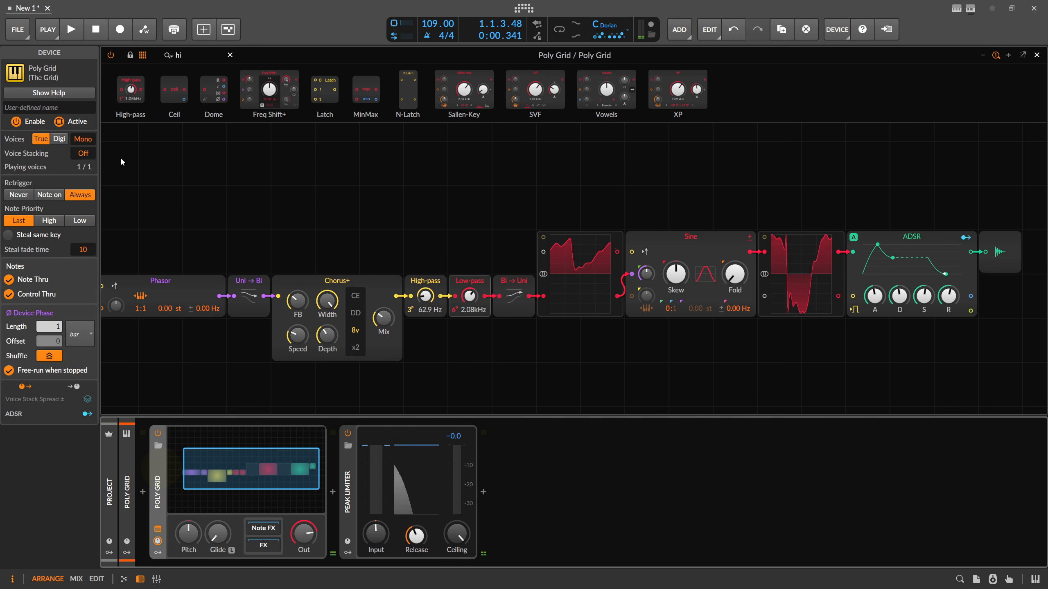
left_click(84, 152)
left_click(83, 138)
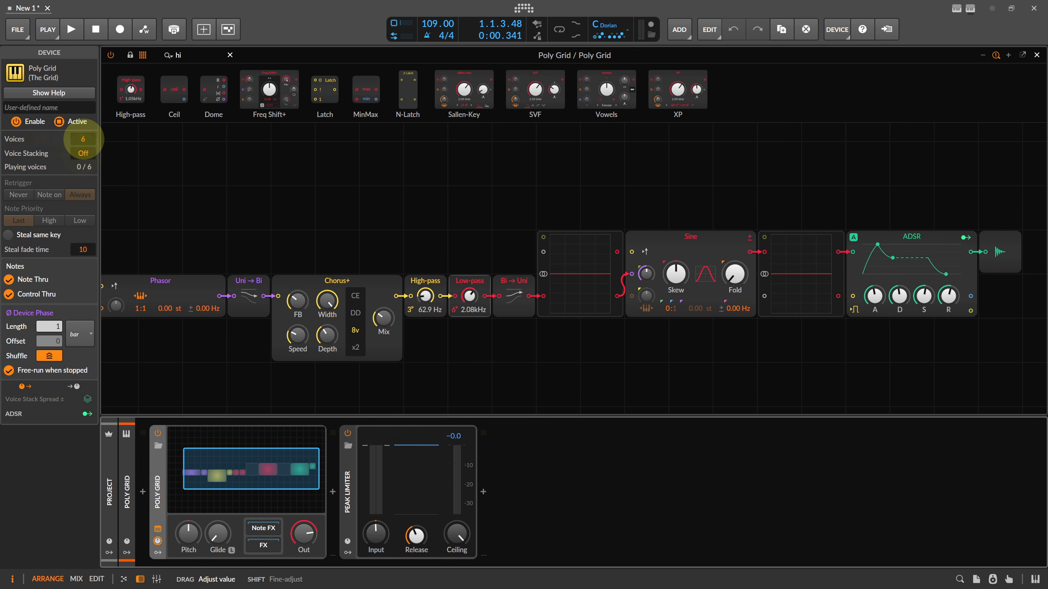
left_click_drag(84, 140, 84, 136)
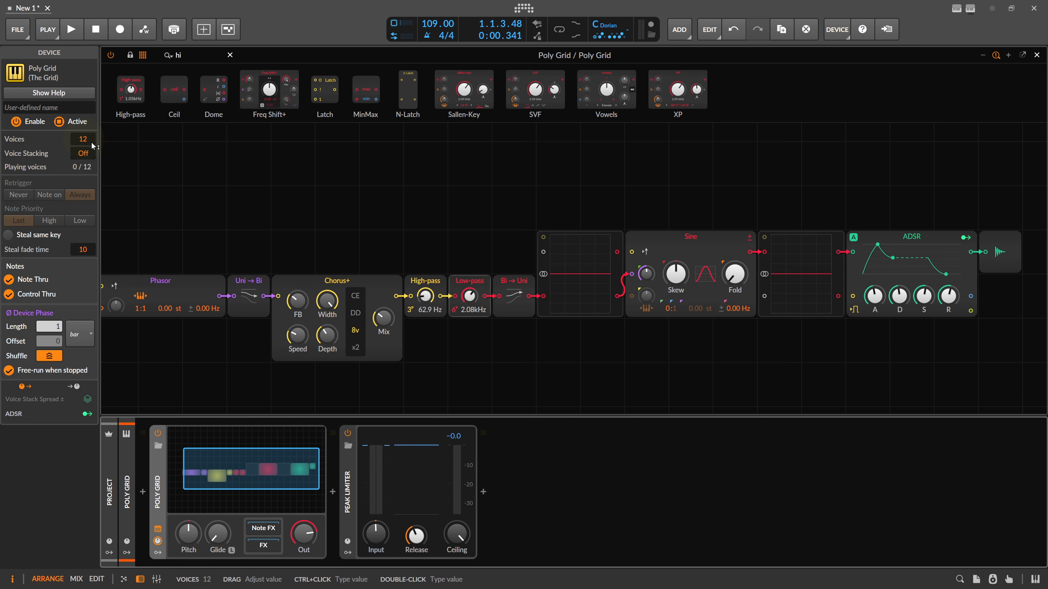
Step: Search for "super" and insert ValhallaSupermassive into the Poly Grid's FX chain
left_click(269, 544)
left_click(333, 492)
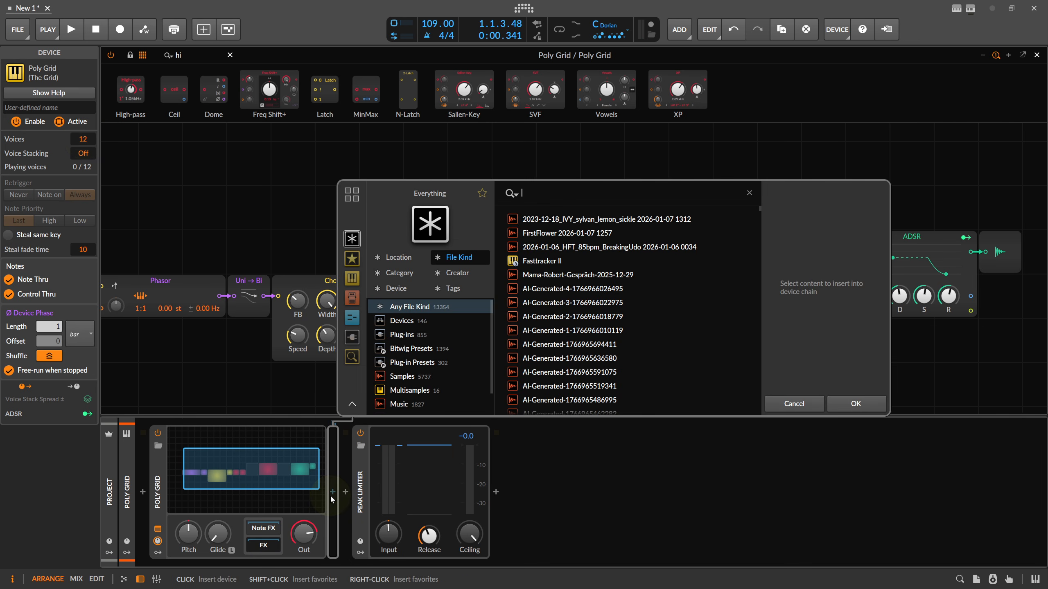
type("super")
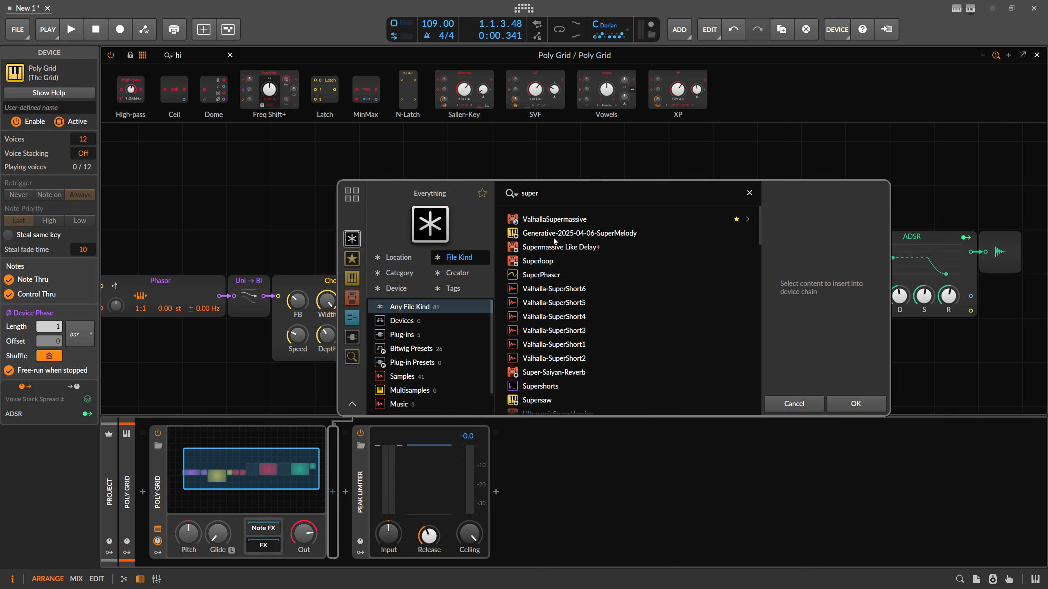
double_click(556, 219)
Step: Set ValhallaSupermassive's Mix to 39.6 %, its EQ High to 2420 Hz and EQ Low to 180 Hz, and close the plug-in window
left_click_drag(399, 277, 398, 301)
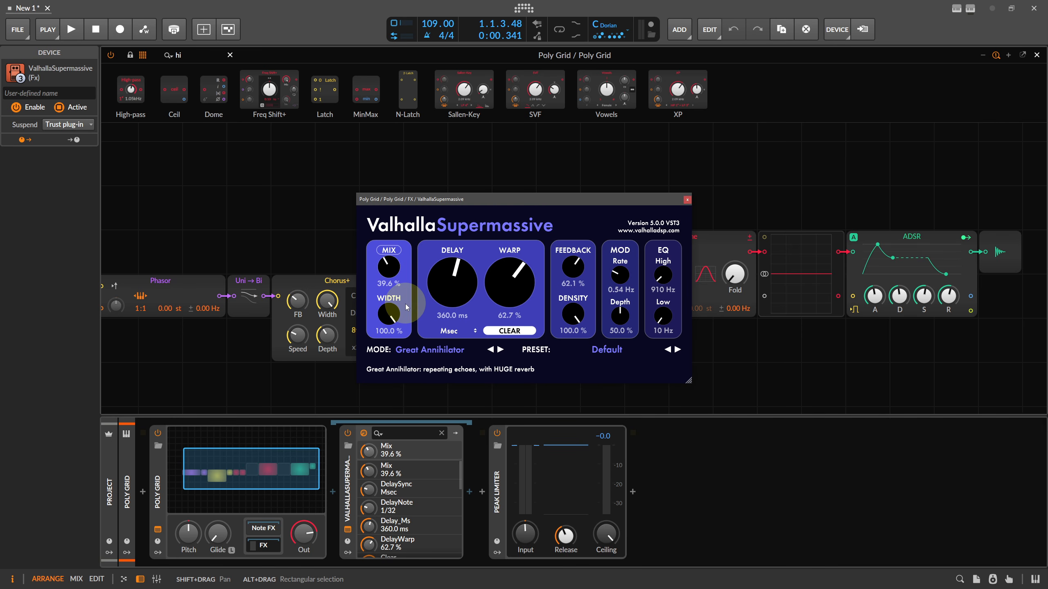
left_click_drag(673, 277, 673, 260)
left_click_drag(666, 325, 670, 313)
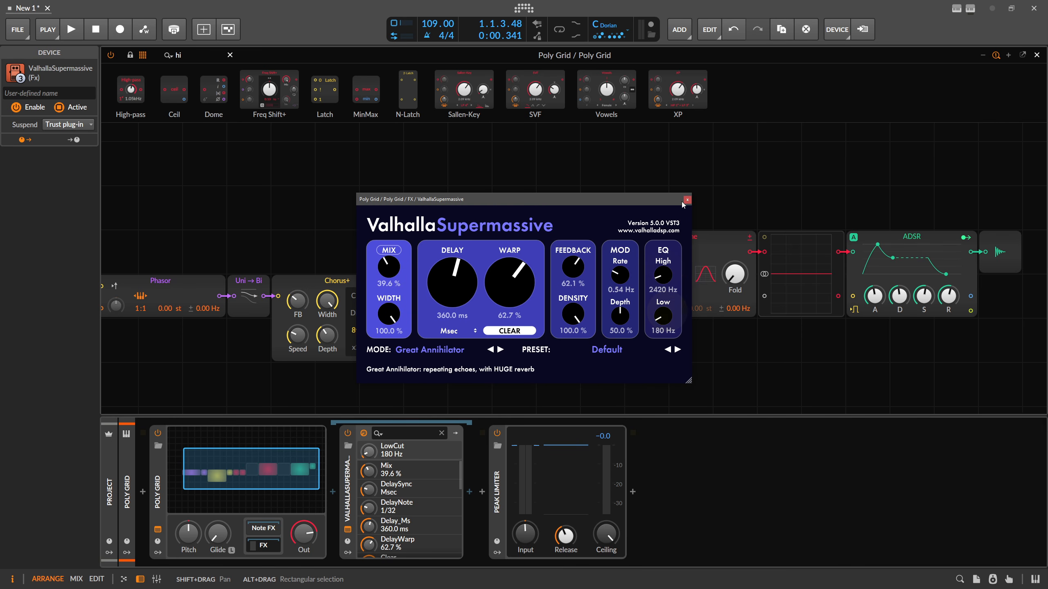
left_click(688, 200)
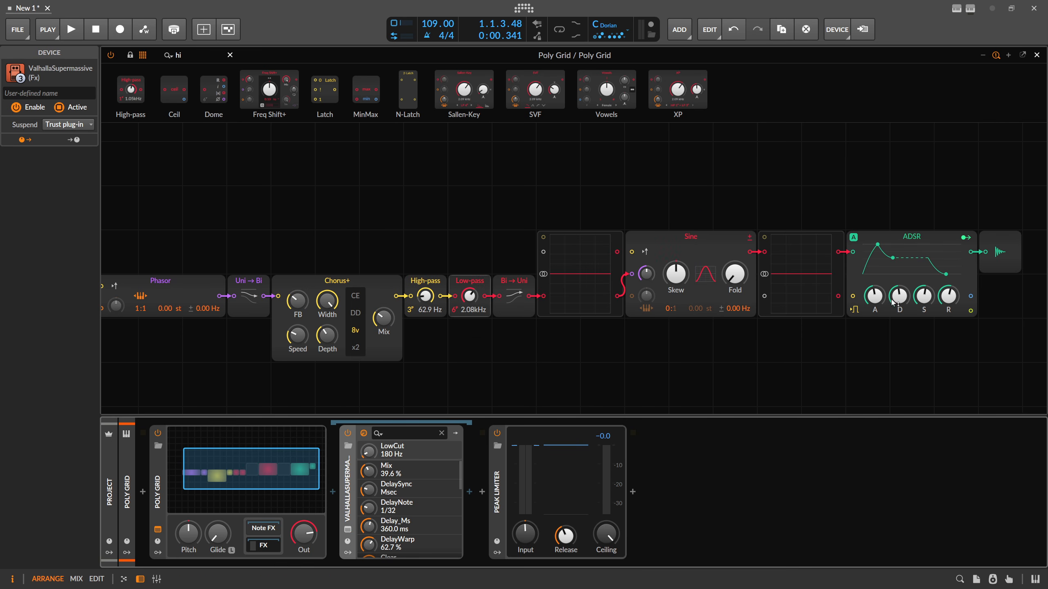
Step: Lengthen the ADSR attack, set the High-pass to 108 Hz and the Low-pass to 491 Hz, and readjust the Chorus+ Mix and Speed
left_click_drag(875, 297, 875, 292)
mouse_move(469, 296)
left_mouse_down()
mouse_move(425, 294)
mouse_move(470, 291)
mouse_move(470, 301)
left_mouse_up()
left_click_drag(384, 318, 383, 322)
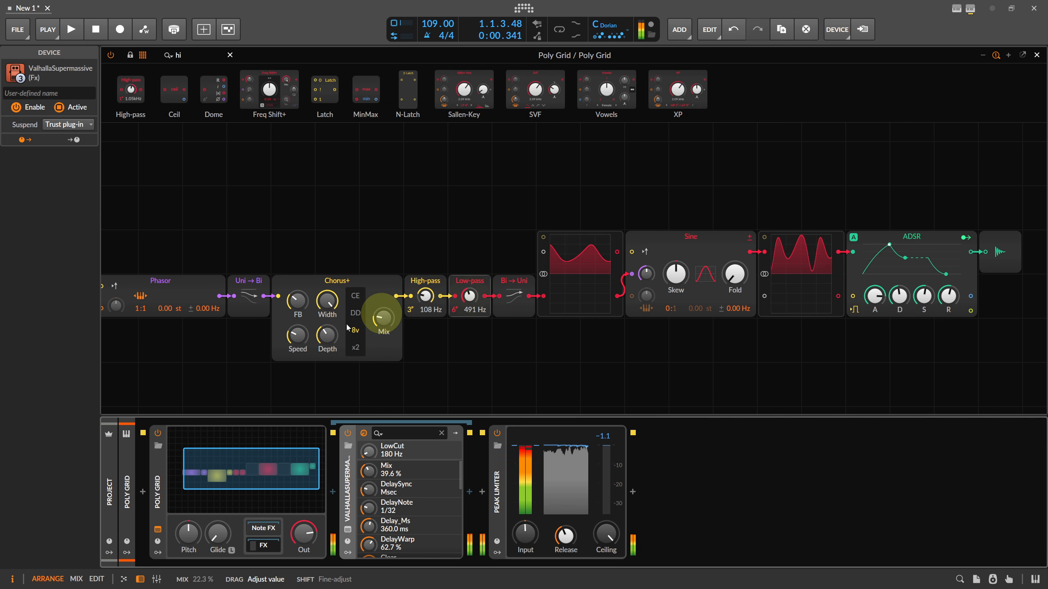
left_click_drag(297, 336, 298, 340)
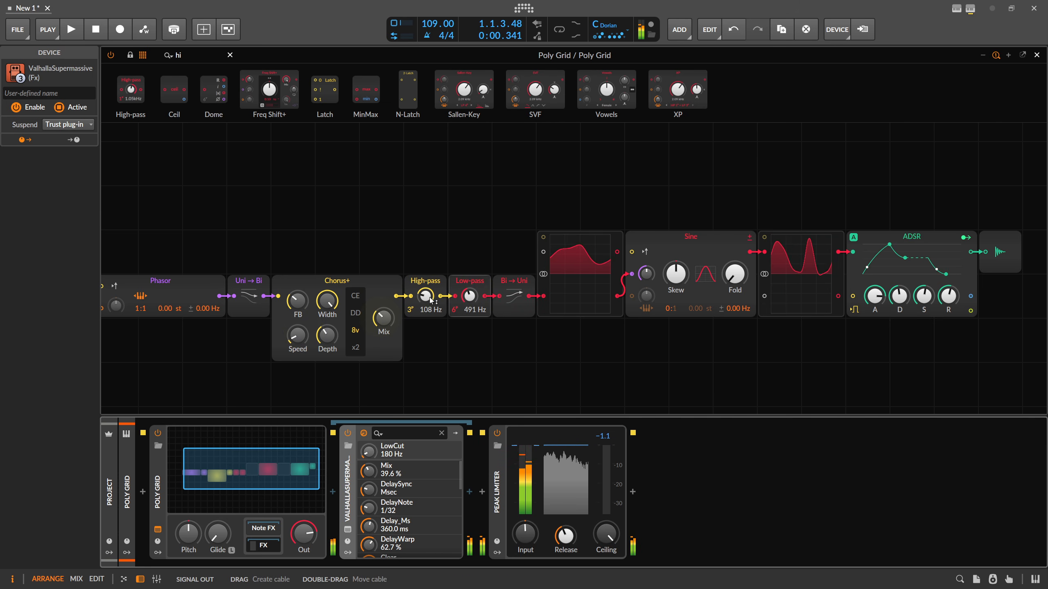
Step: Fine-tune the filters after the chorus to 121 Hz for the High-pass and 681 Hz for the Low-pass
mouse_move(425, 296)
left_mouse_down()
mouse_move(470, 290)
mouse_move(428, 299)
left_mouse_up()
left_click_drag(469, 296, 469, 299)
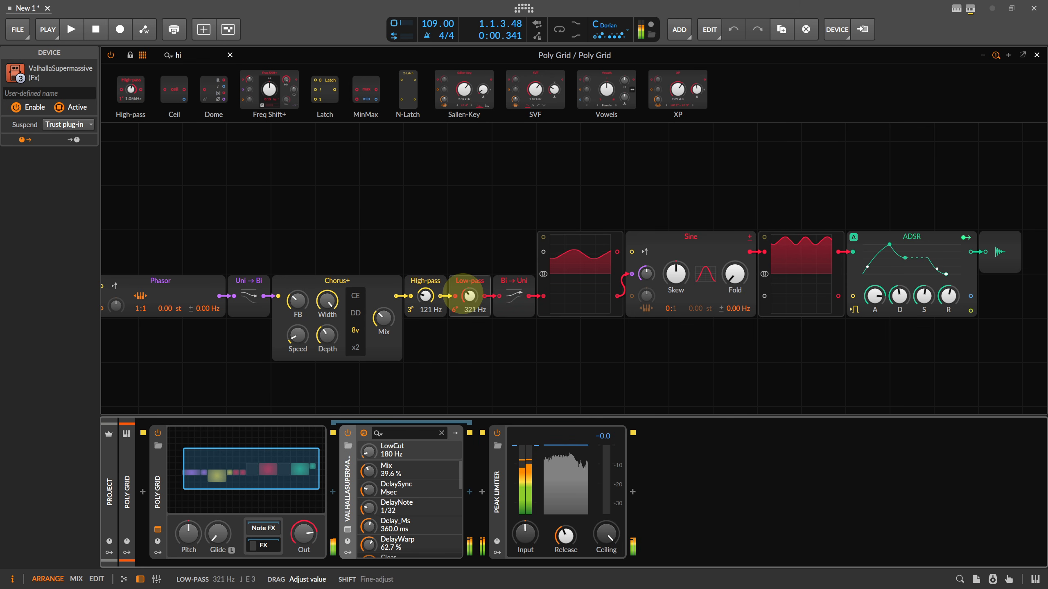
left_click_drag(470, 296, 470, 293)
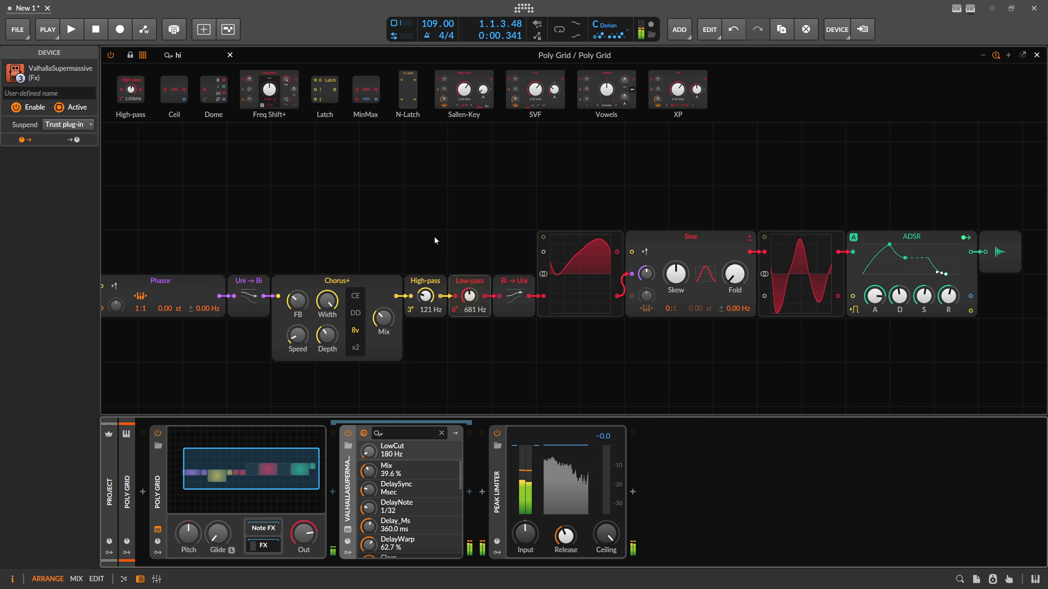
Step: Deactivate ValhallaSupermassive and set the Poly Grid's voices to Mono
left_click(363, 432)
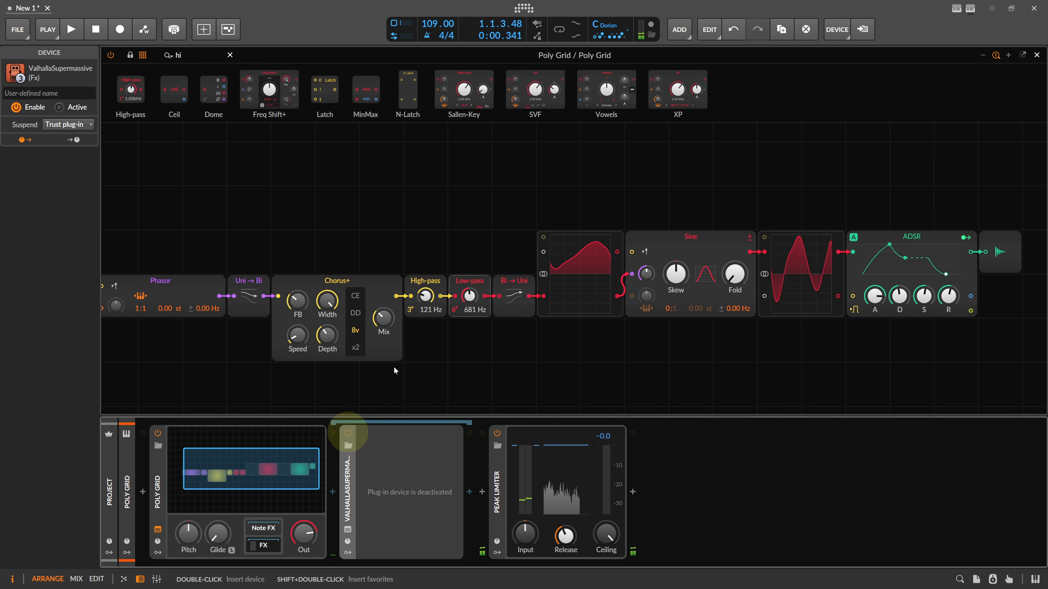
scroll(397, 309, "left", 3)
scroll(424, 245, "down", 3)
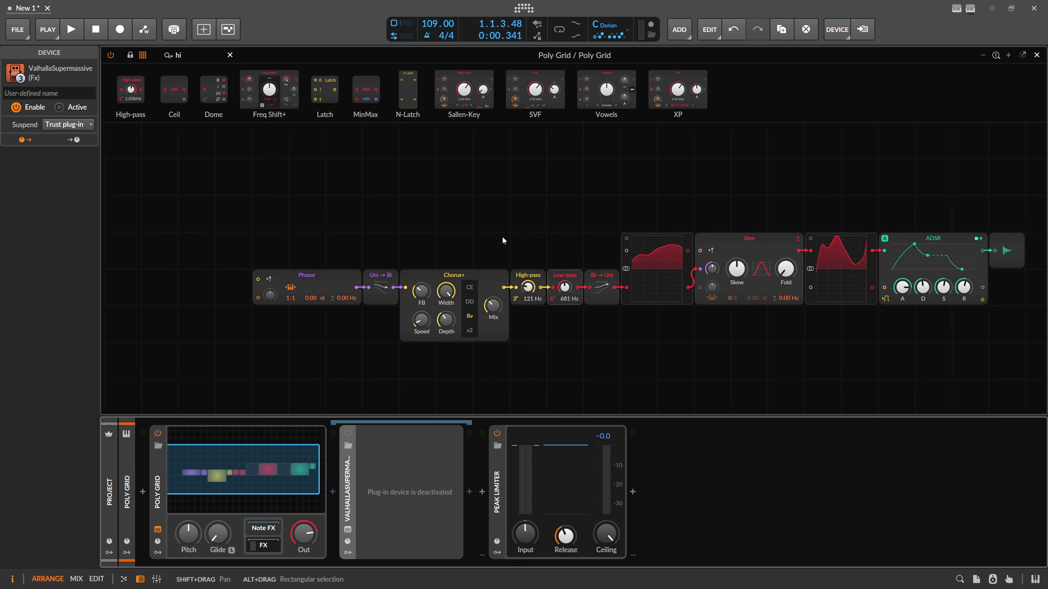
left_click(326, 279)
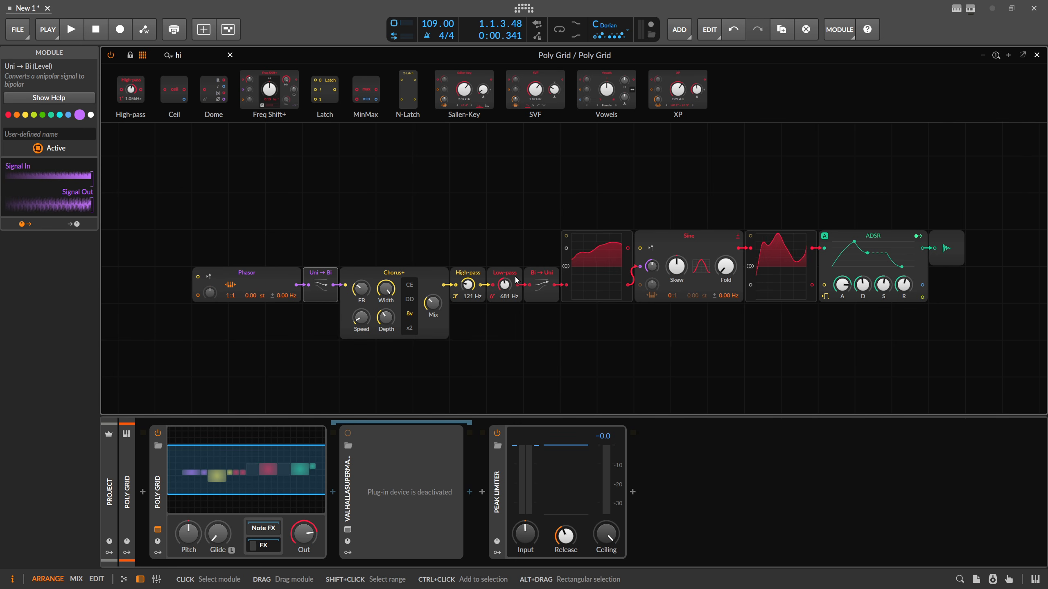
left_click(541, 284)
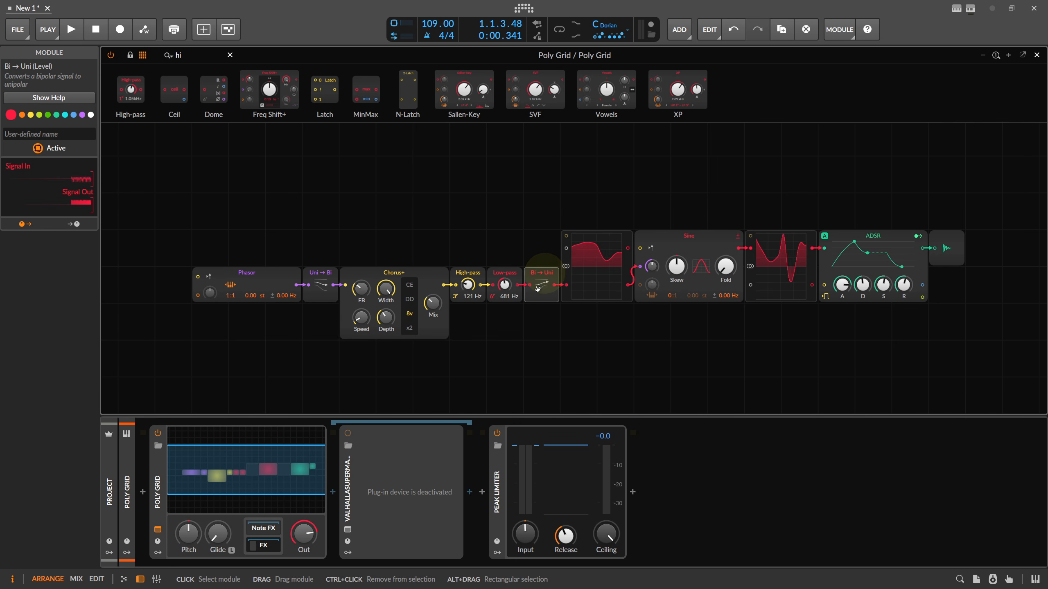
left_click(271, 434)
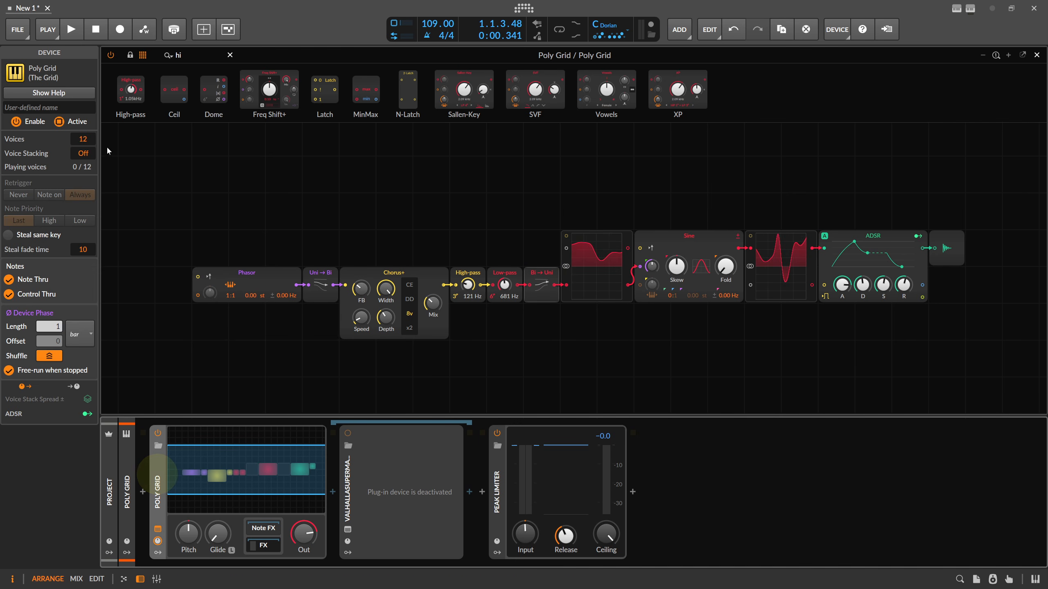
left_click(83, 139)
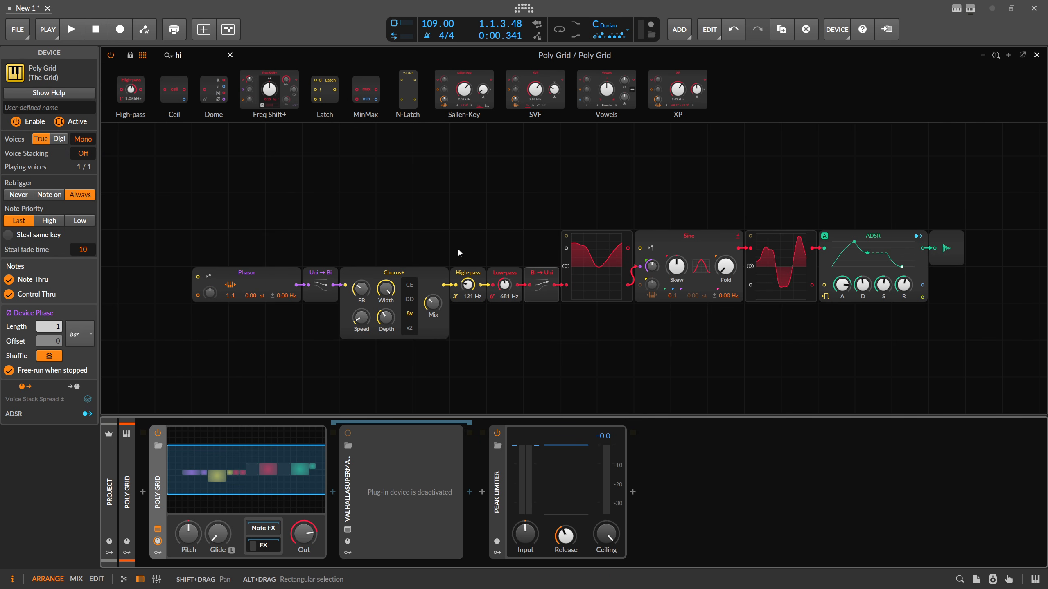
Step: Move both oscilloscopes, the Sine, the ADSR and the output module together to open a gap after Bi → Uni
left_click_drag(433, 239, 379, 228)
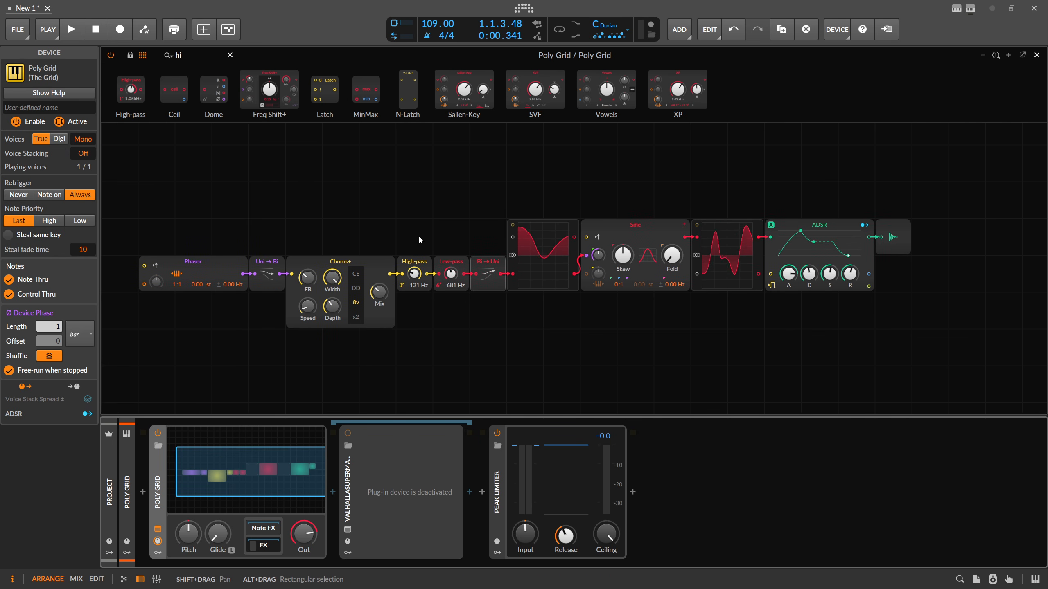
left_click(484, 264)
left_click_drag(937, 289, 621, 231)
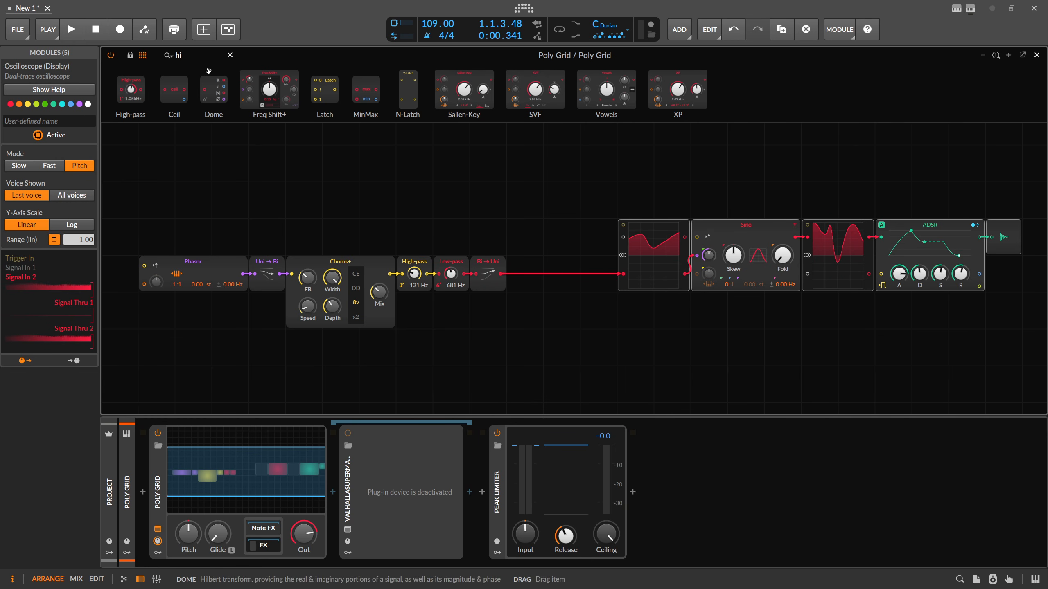
Step: Search the modules for "sca" and insert a Level Scaler after Bi → Uni with its low level at 0.0 dB
left_click(148, 58)
type("sca")
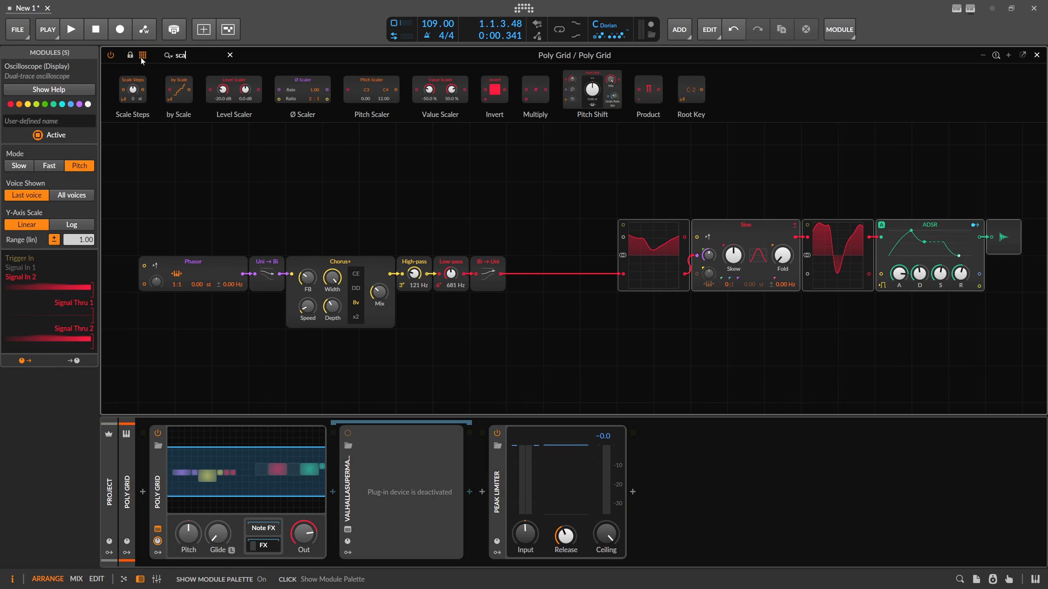
key("BackSpace")
key("BackSpace")
key("BackSpace")
type("sca")
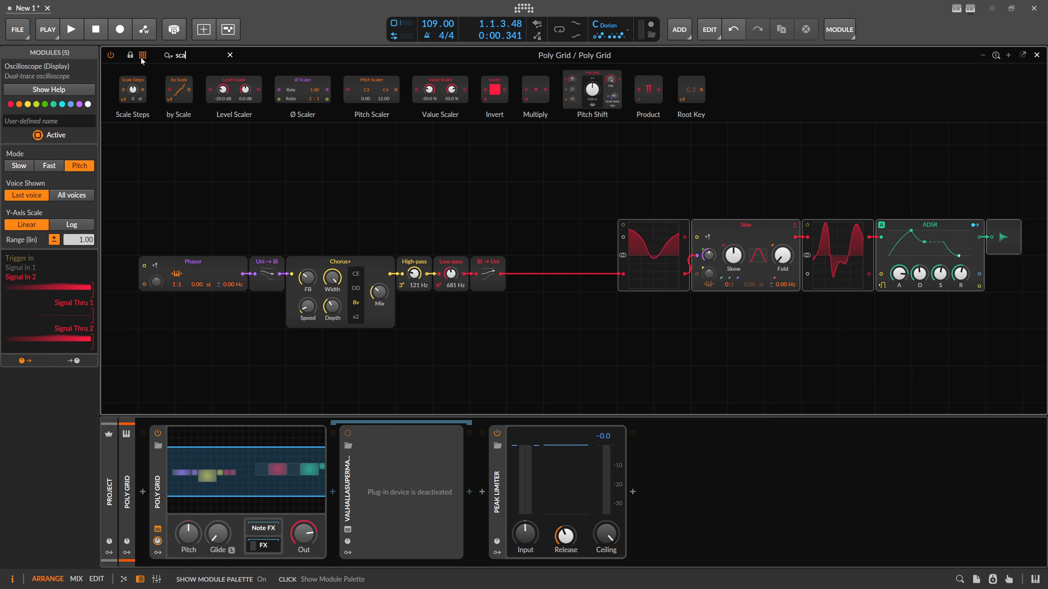
left_click_drag(227, 94, 504, 274)
double_click(525, 275)
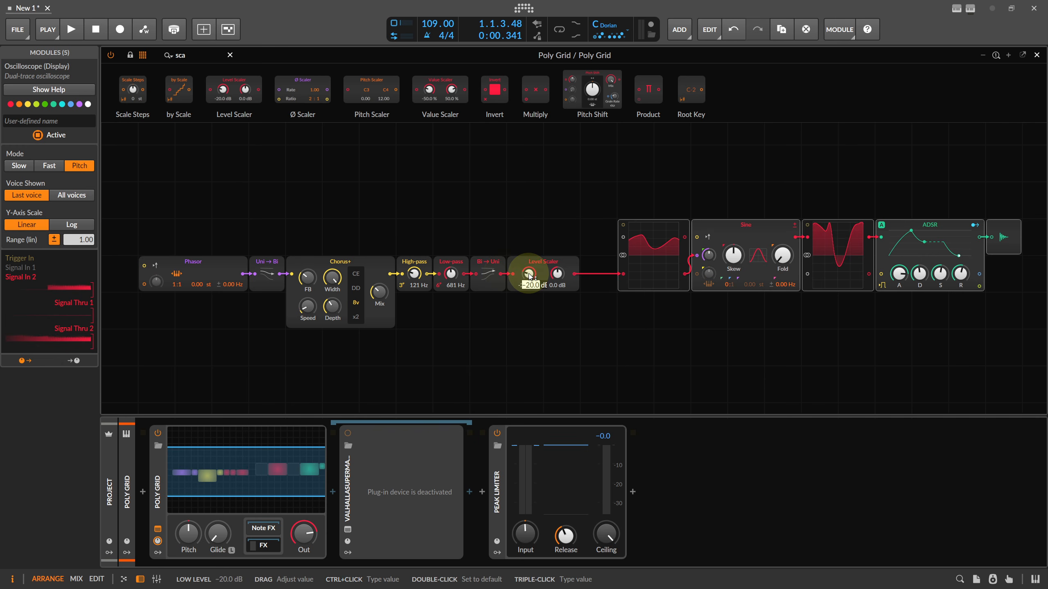
triple_click(558, 275)
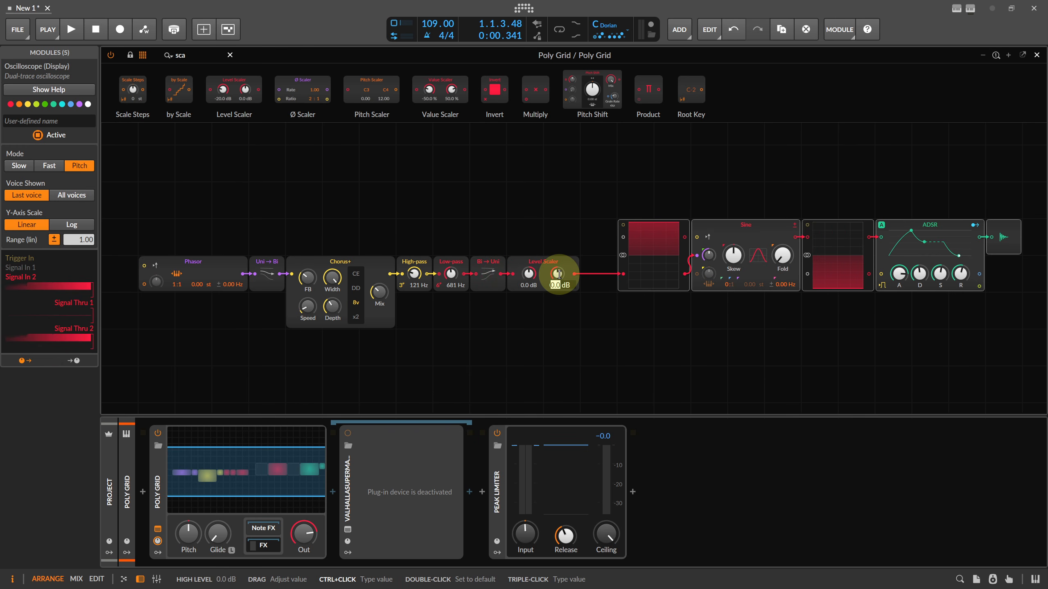
Step: Replace the Level Scaler with a Value Scaler and set its range from 0 % to 100 %
left_click(544, 276)
right_click(544, 260)
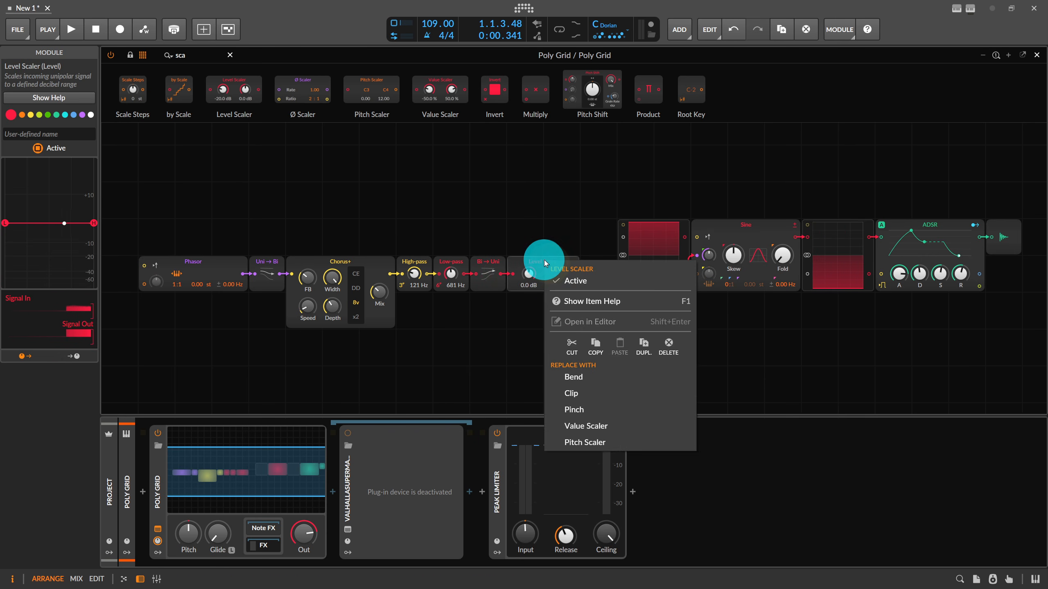
left_click(599, 427)
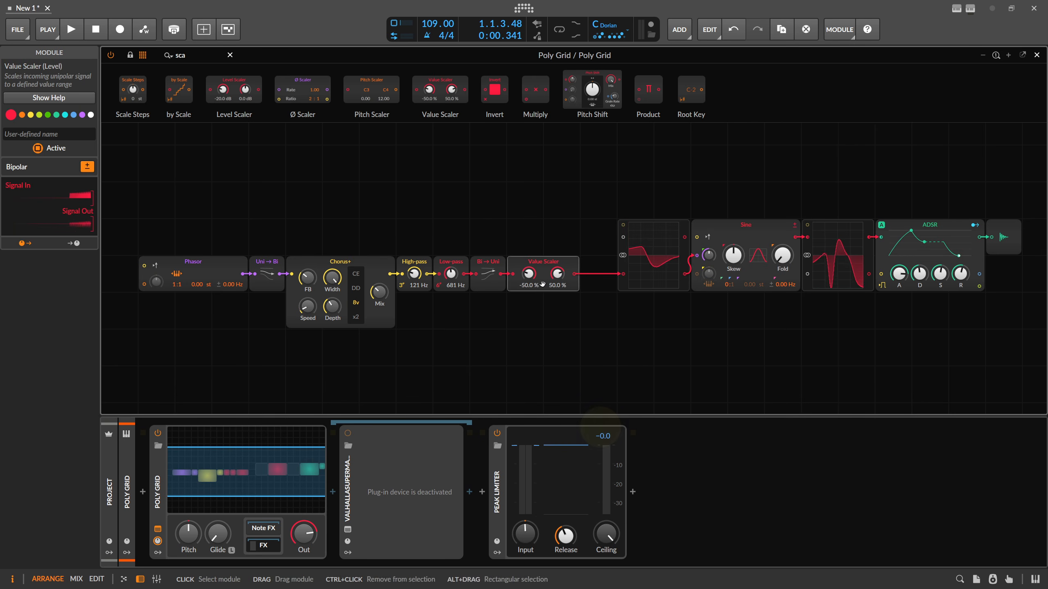
type("0")
key("Return")
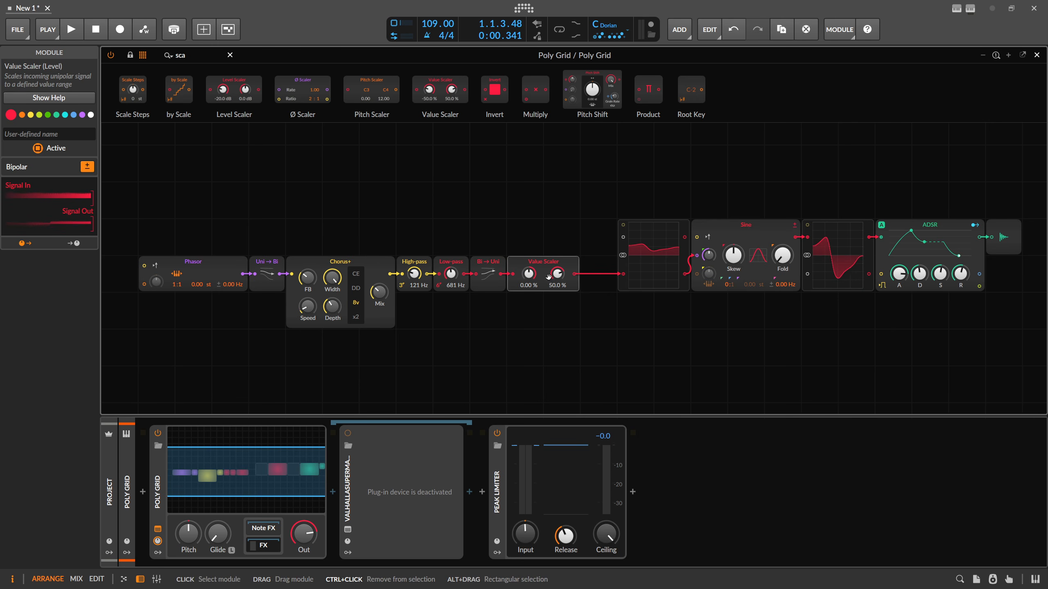
triple_click(554, 276)
type("100 %")
key("Return")
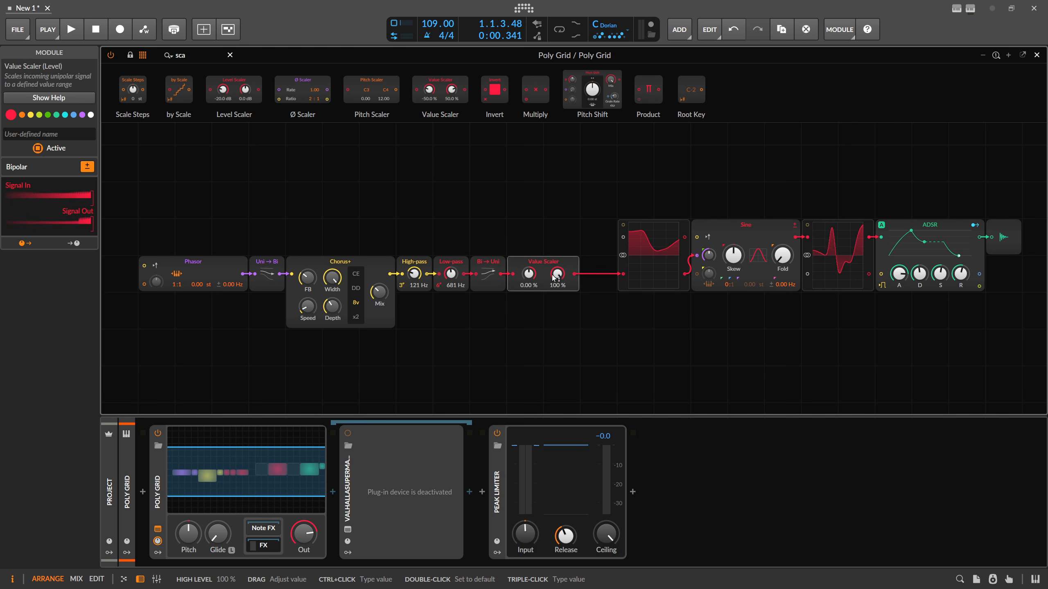
Step: Try a low level of 6 % on the Value Scaler, reset it to 0 %, and delete the module
left_click_drag(529, 273, 532, 283)
left_click(529, 273, "ctrl")
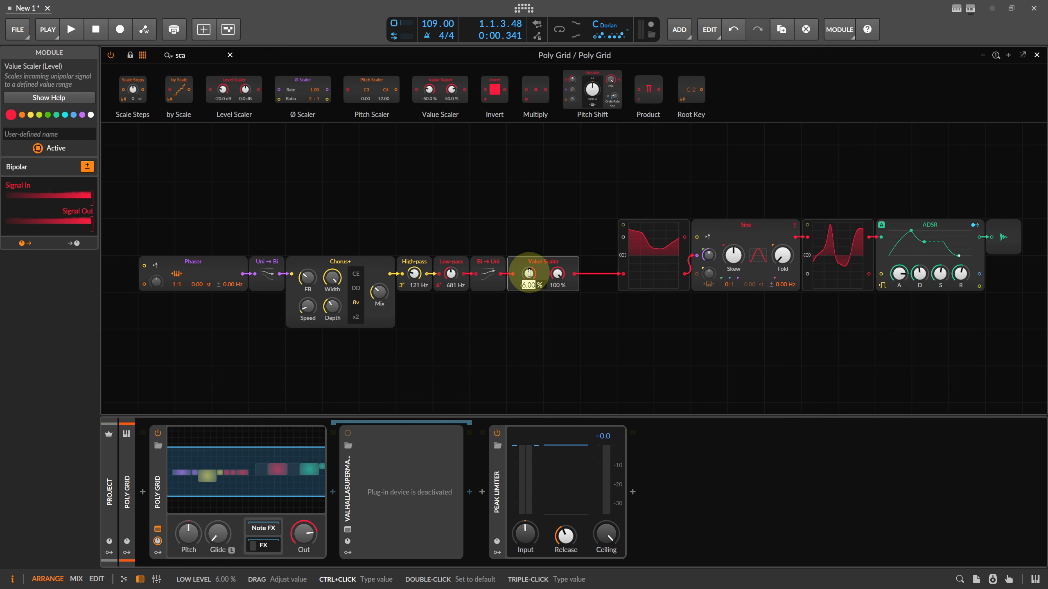
type("0")
key("Return")
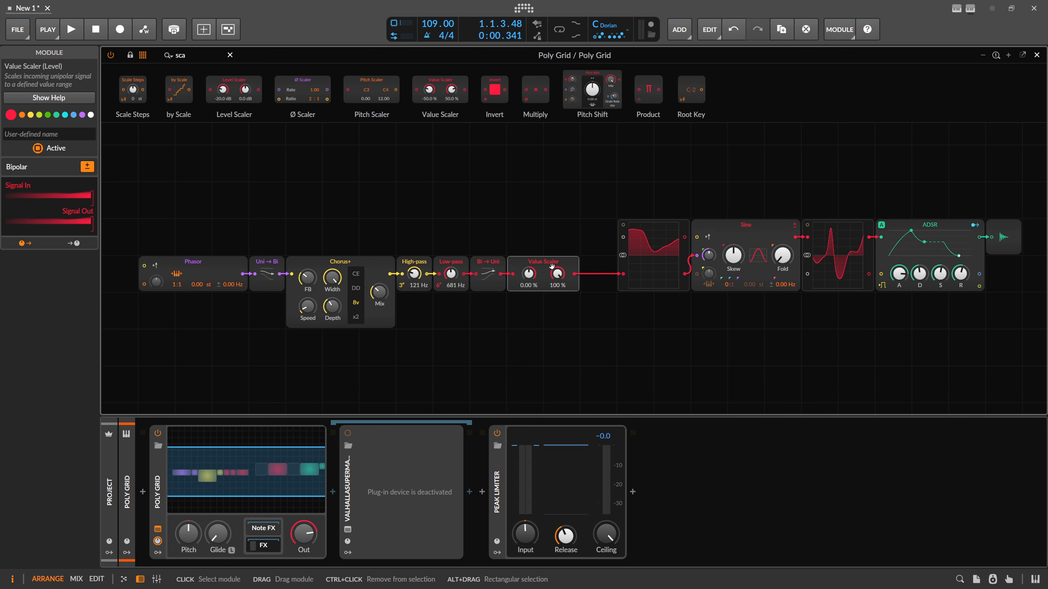
key("Delete")
Step: Move Bi → Uni away from the Low-pass and add a Follower RF below the gap, fed by the Low-pass output, with a shorter Fall
left_click_drag(488, 268, 561, 269)
left_click(452, 262)
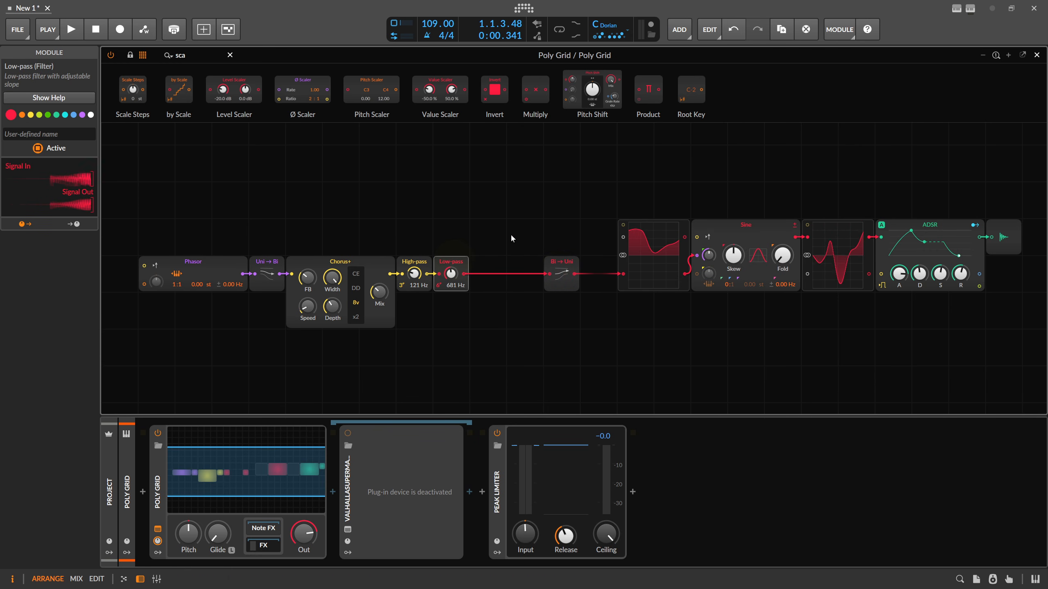
left_click(142, 58)
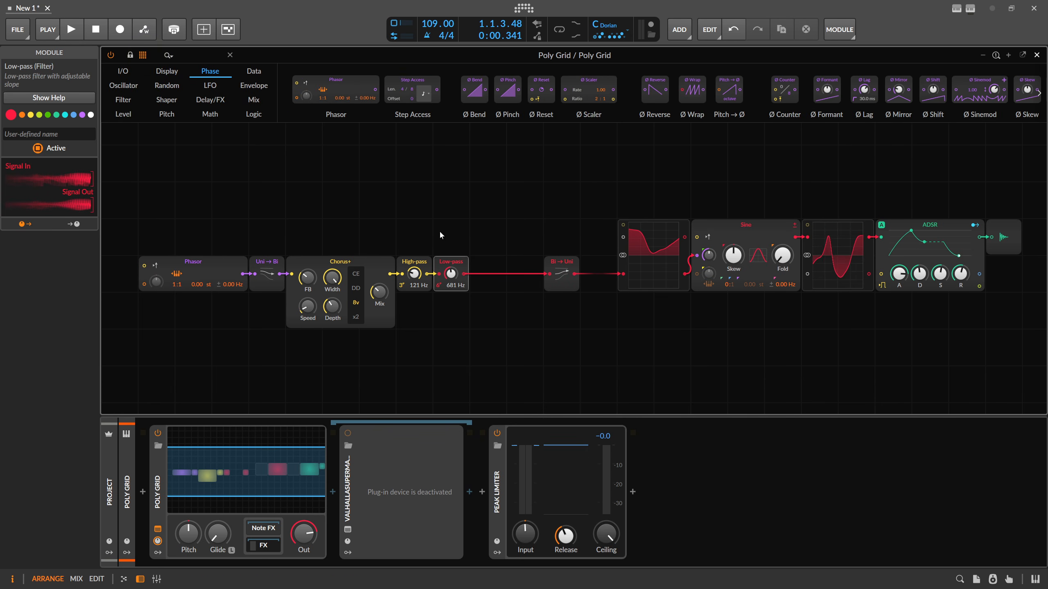
left_click(198, 56)
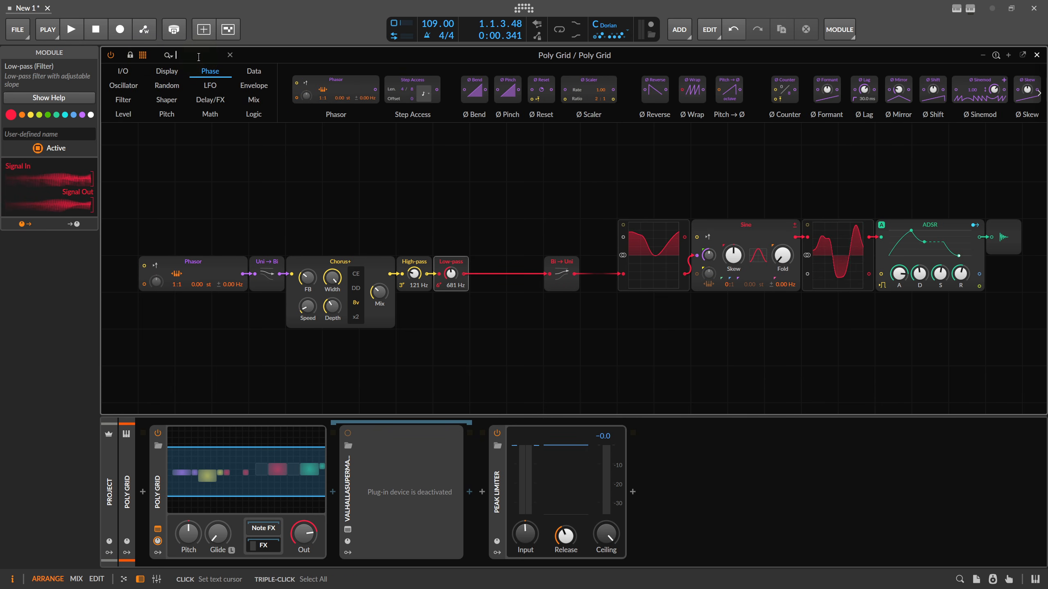
type("foll")
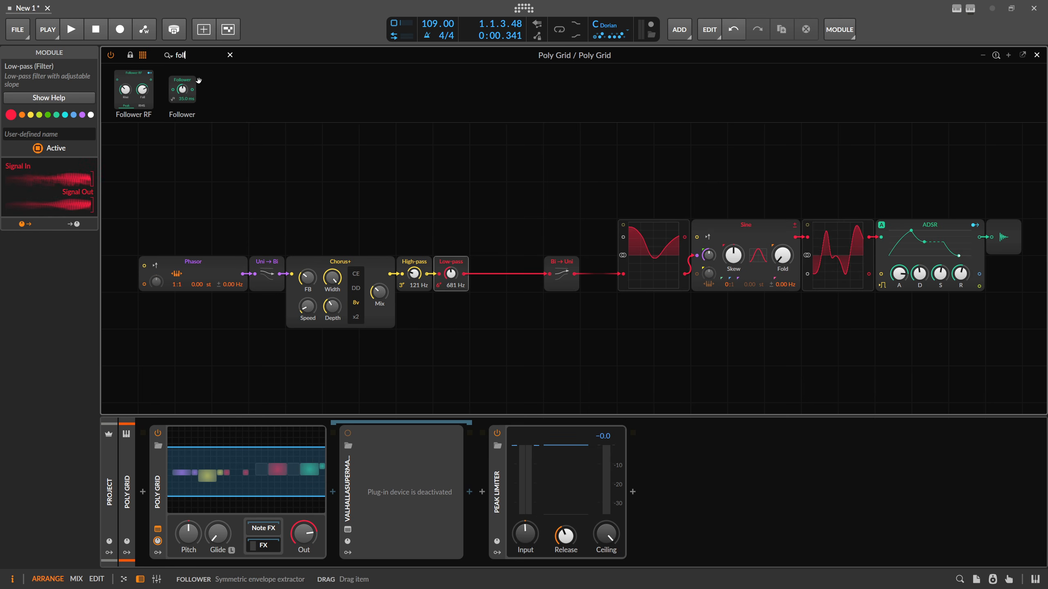
left_click_drag(133, 89, 521, 363)
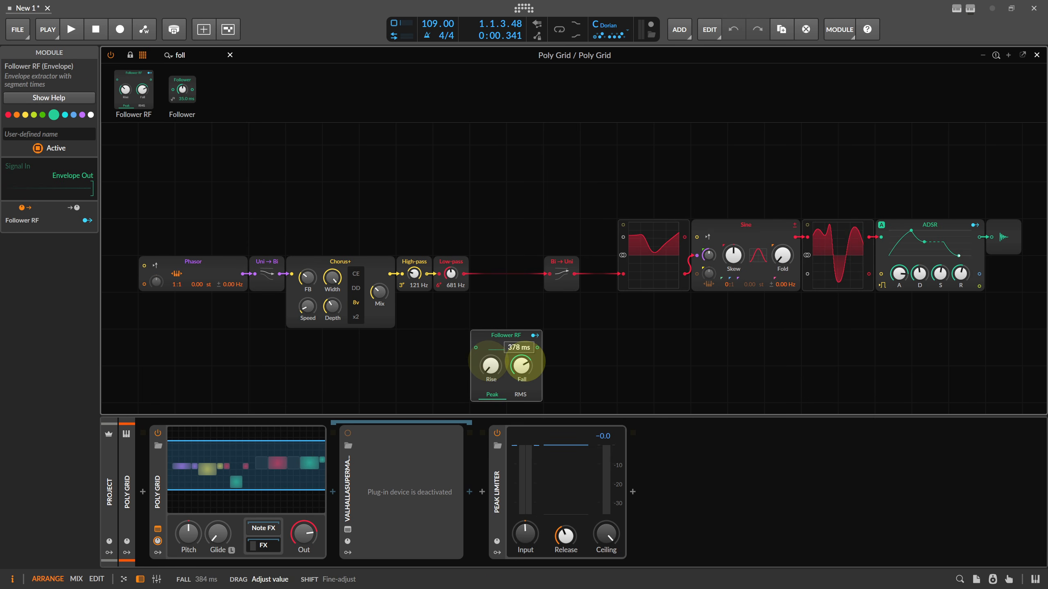
left_click_drag(478, 294, 475, 348)
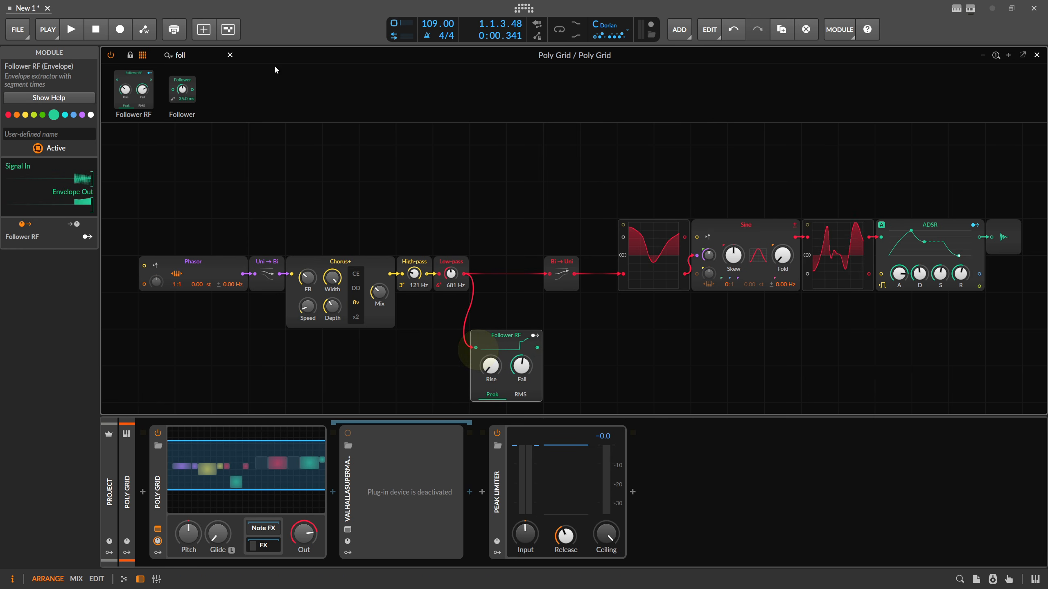
Step: Search the modules for "di" and insert a Divide module between the Low-pass and Bi → Uni
left_click(199, 54)
type("di")
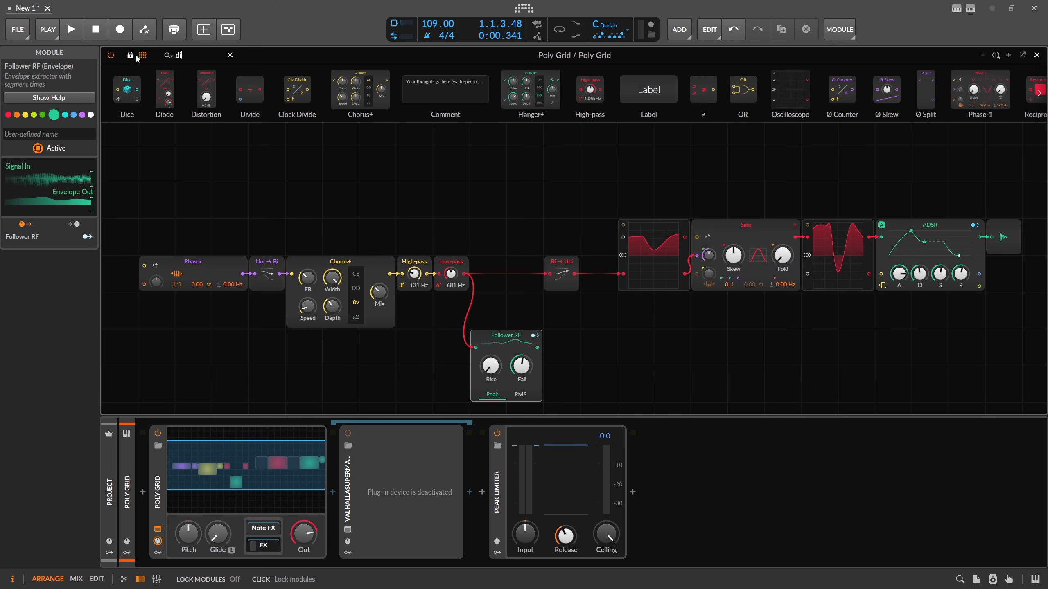
left_click(125, 84)
left_click_drag(250, 98, 554, 271)
left_click(521, 362)
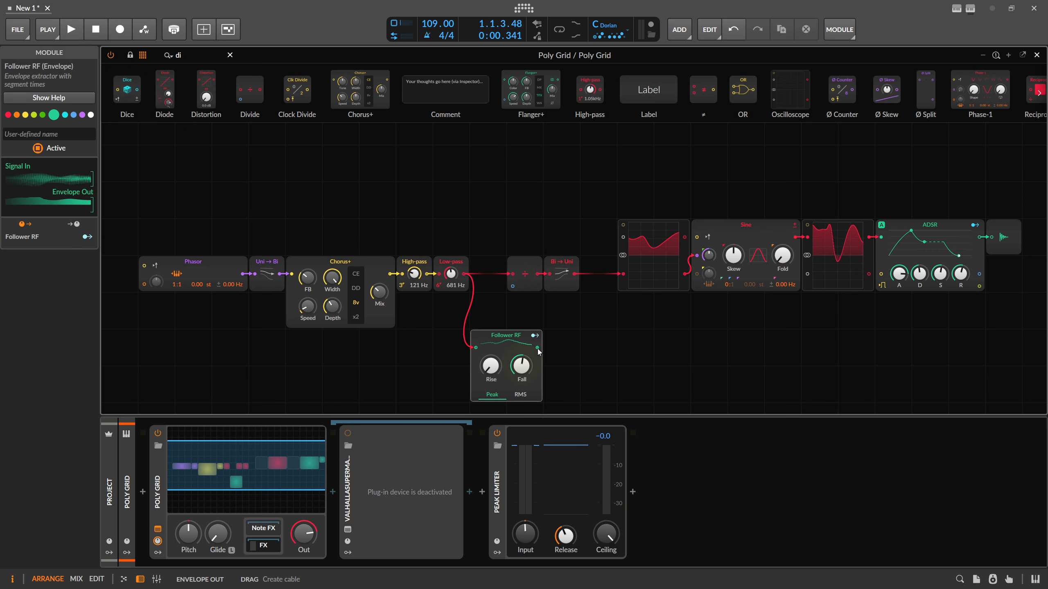
Step: Connect the Follower RF output to the Divide module's second input and adjust the follower's Fall
left_click_drag(538, 350, 513, 287)
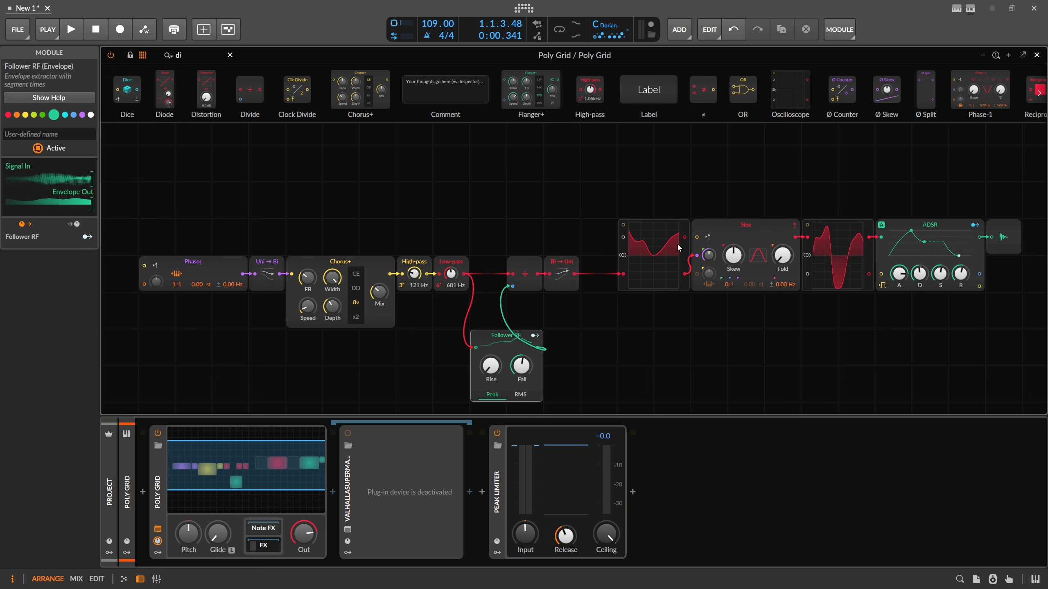
left_click(521, 365)
left_click_drag(523, 367, 522, 366)
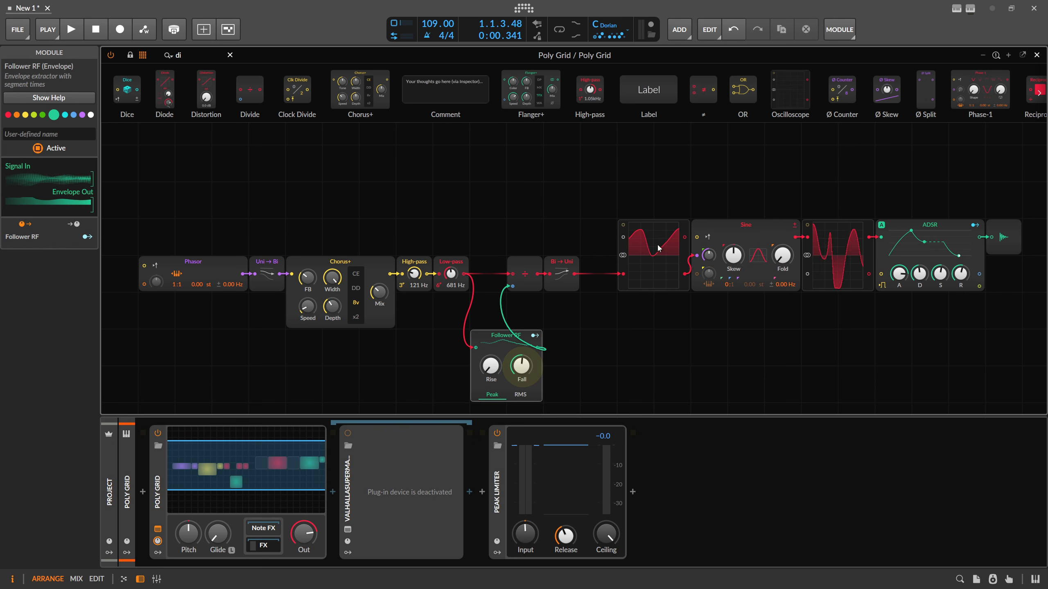
Step: Lower the Low-pass cutoff to 105 Hz
mouse_move(450, 274)
left_mouse_down()
mouse_move(451, 285)
mouse_move(448, 274)
left_mouse_up()
left_click_drag(451, 275, 550, 275)
left_click(465, 274)
left_click_drag(449, 271, 448, 276)
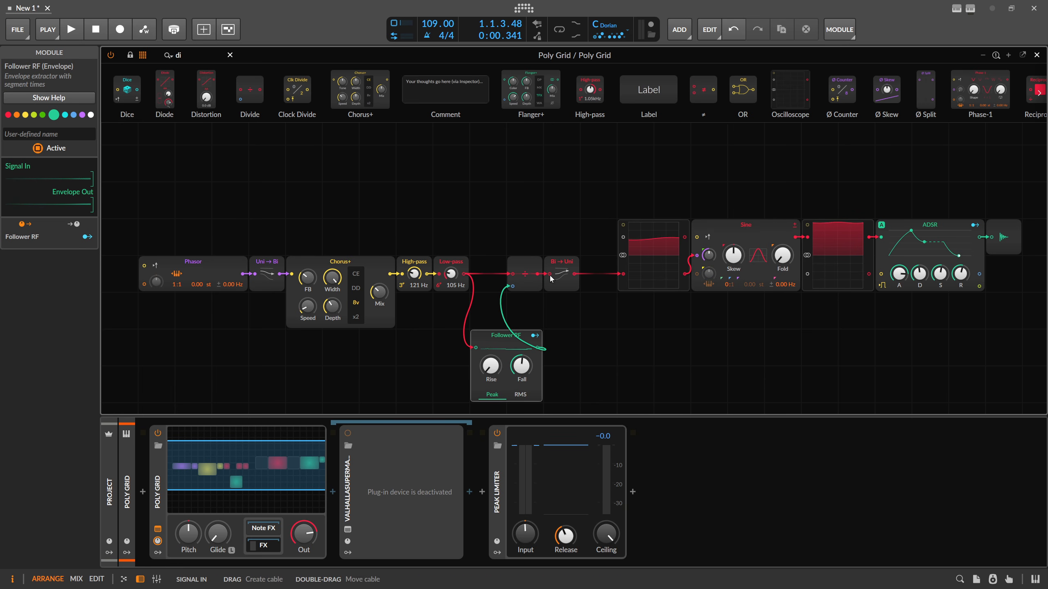
left_click_drag(538, 275, 550, 273)
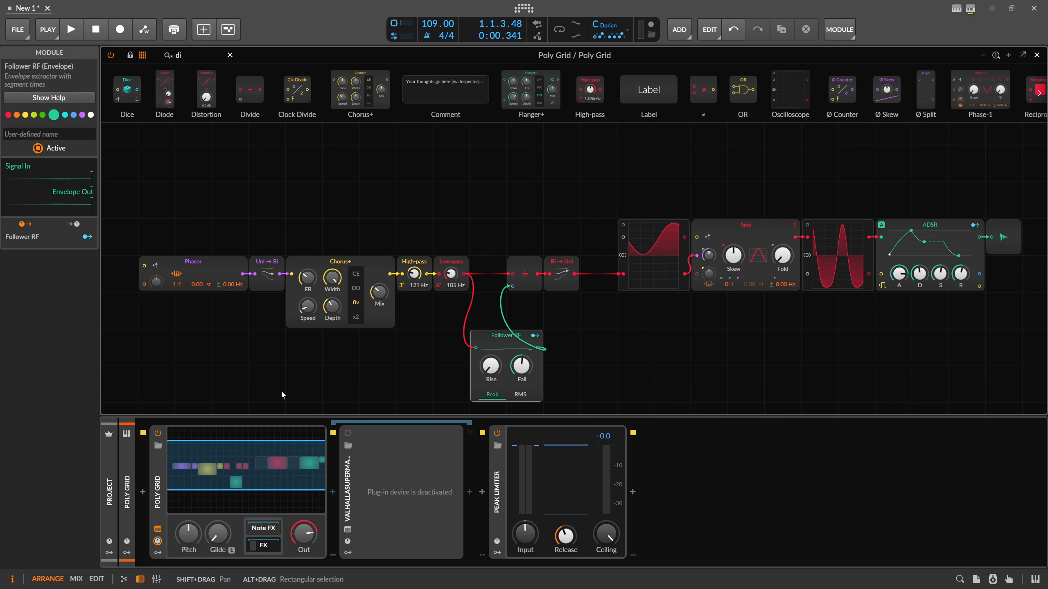
Step: Set the High-pass to 162 Hz and the Low-pass to 520 Hz, and raise the Chorus+ Speed and Mix
mouse_move(451, 273)
left_mouse_down()
mouse_move(452, 244)
mouse_move(451, 278)
left_mouse_up()
left_click_drag(414, 272, 414, 267)
left_click_drag(451, 272, 450, 275)
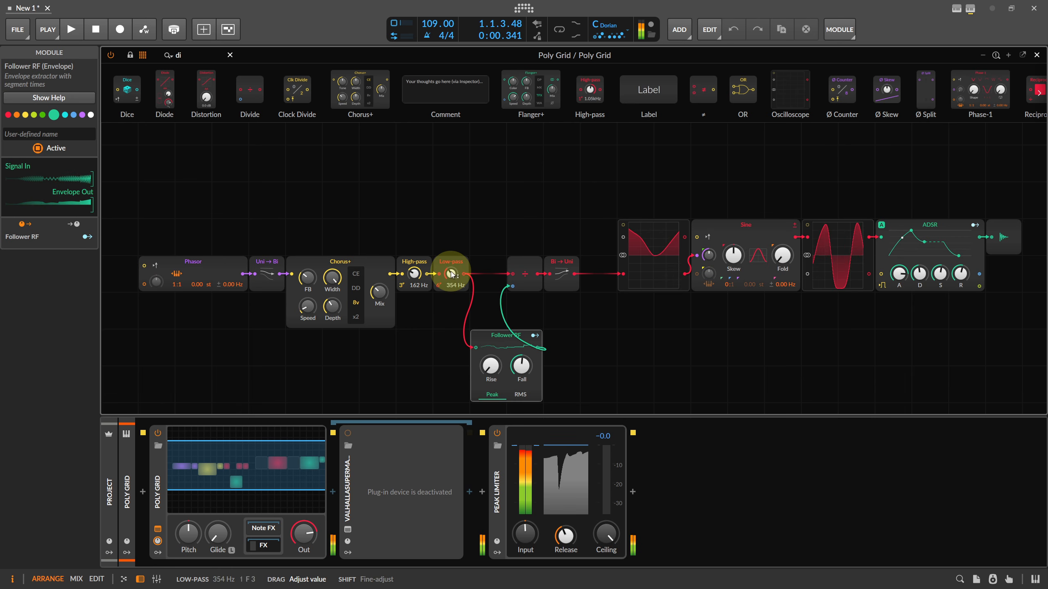
left_click(310, 307)
left_click_drag(311, 307, 310, 305)
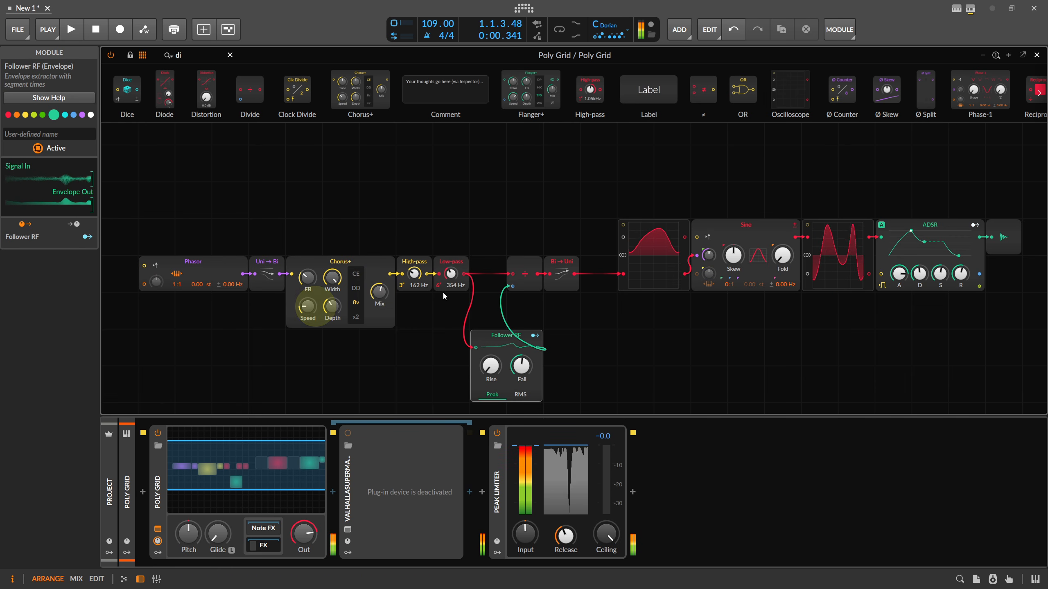
left_click_drag(451, 273, 451, 268)
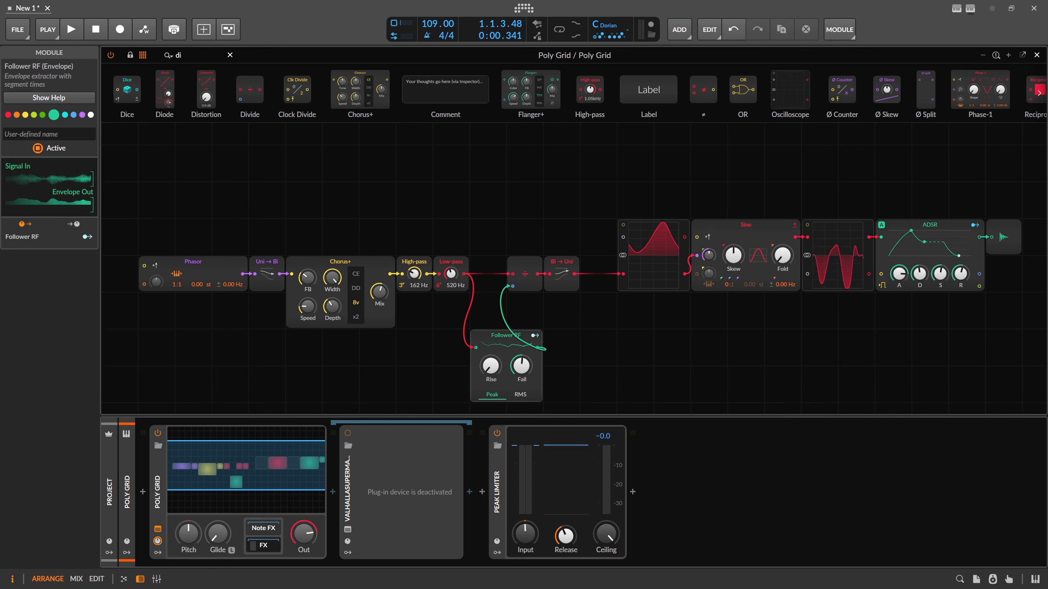
Step: Delete all modules between the Phasor and the oscilloscope ahead of the Sine oscillator
left_click_drag(306, 224, 453, 364)
left_click_drag(258, 225, 563, 385)
key("Delete")
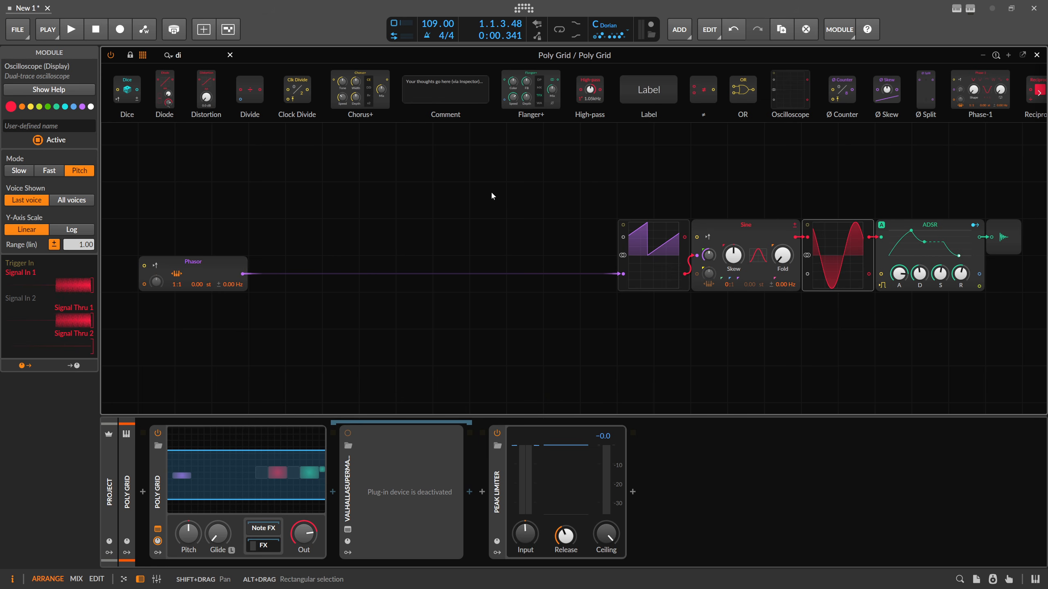
Step: Search the modules for "wave" and place a Wavetable LFO between the Phasor and the oscilloscope
left_click_drag(211, 56, 136, 51)
type("wave")
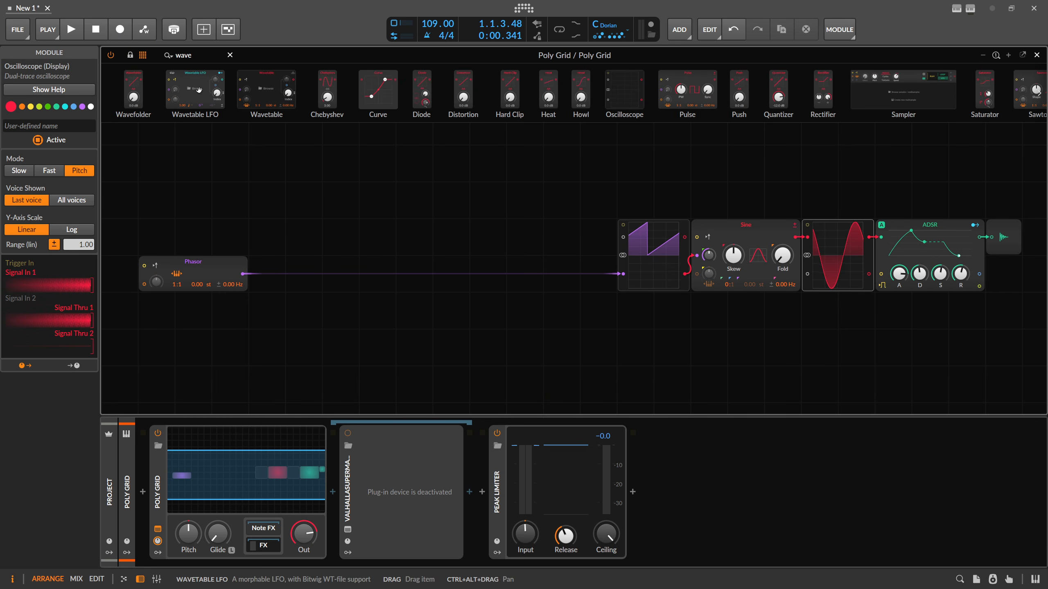
left_click_drag(195, 91, 369, 307)
scroll(380, 258, "up", 1)
left_click_drag(327, 243, 399, 231)
left_click_drag(148, 249, 276, 265)
left_click_drag(393, 300, 456, 290)
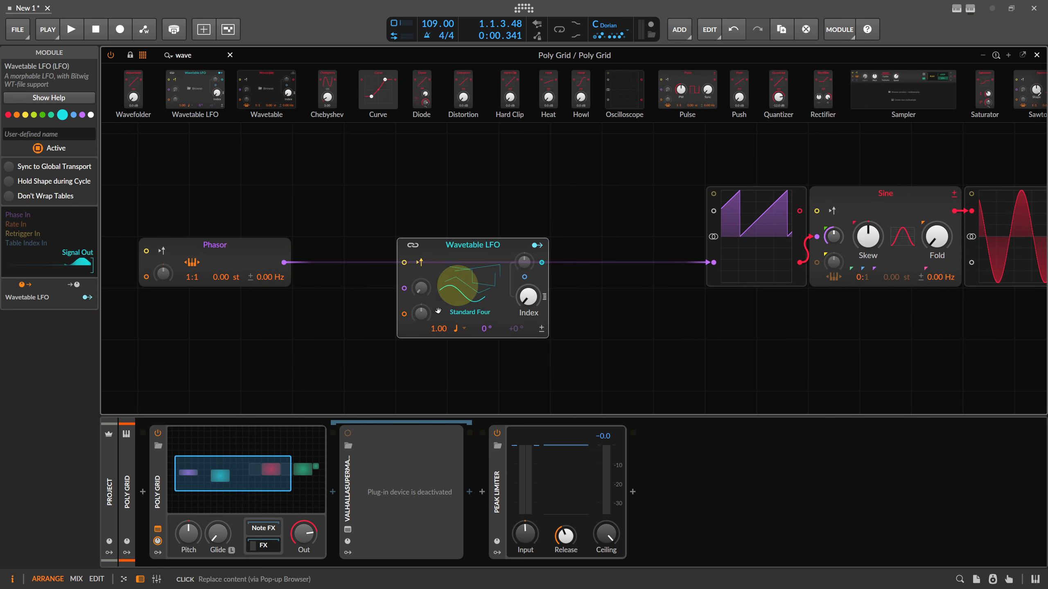
Step: Switch to File Explorer and load the Phase-Disperse wavetable from the Vital folder into the Wavetable LFO
key("alt+Tab")
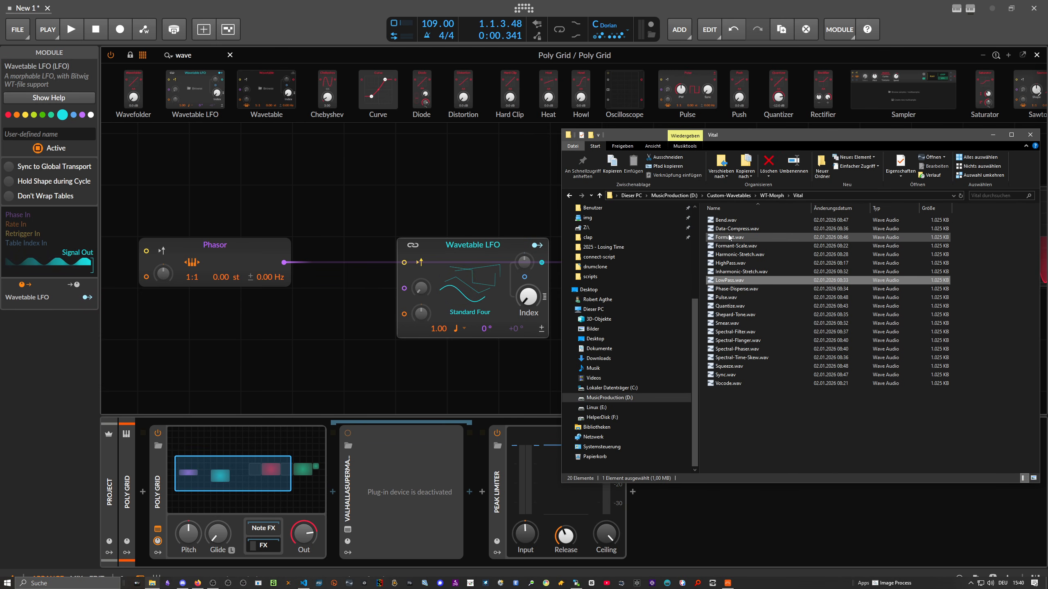
left_click(734, 288)
left_click_drag(718, 310, 486, 287)
left_click(484, 222)
left_click_drag(483, 222, 426, 223)
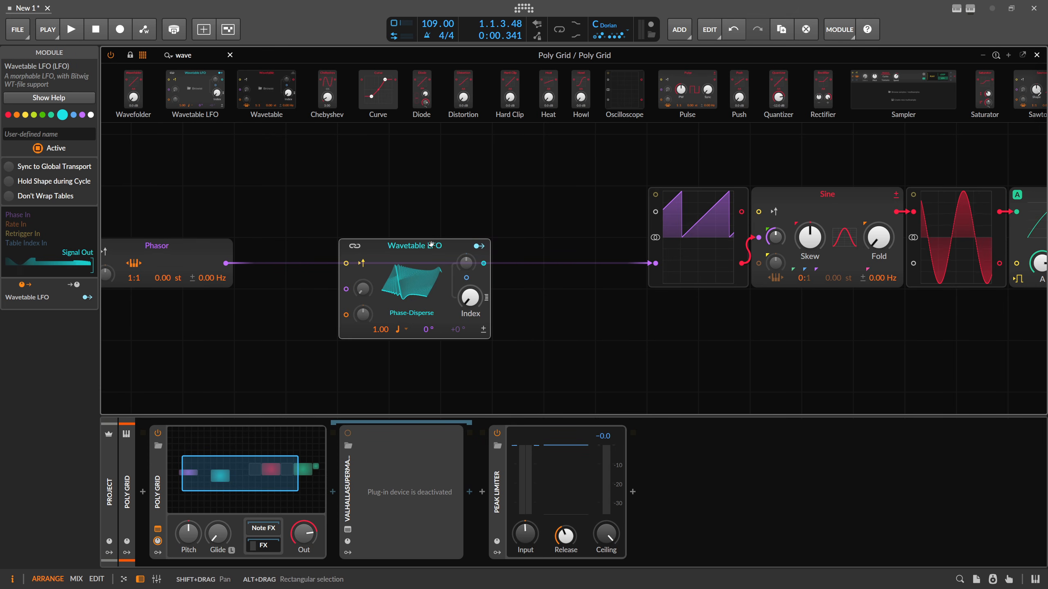
Step: Set the Wavetable LFO's timebase to Hold and connect the Phasor to its phase input with 100 % phase modulation
mouse_move(476, 299)
left_mouse_down()
mouse_move(477, 273)
mouse_move(476, 299)
left_mouse_up()
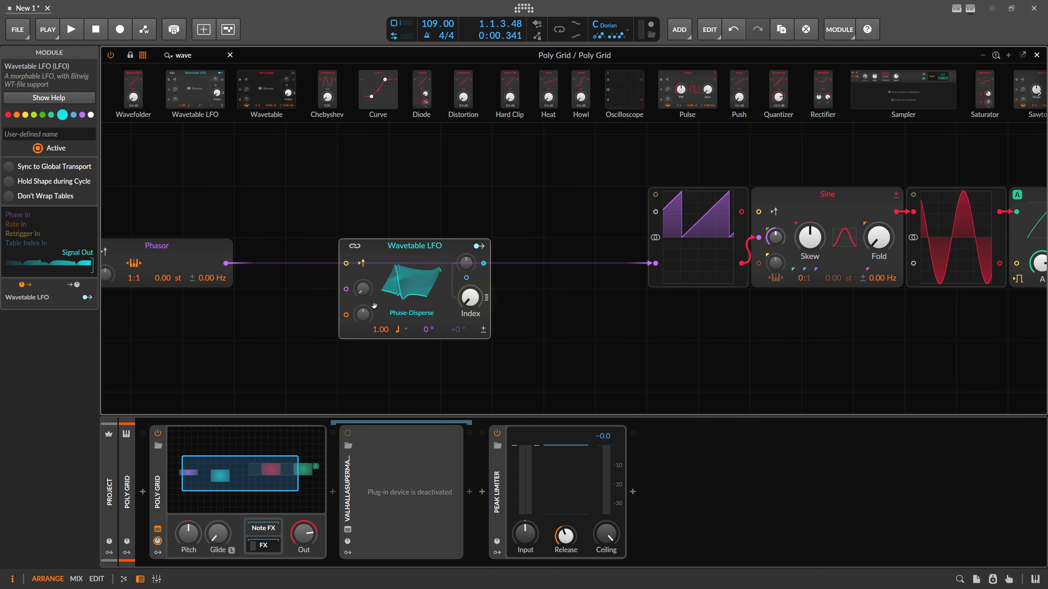
left_click(400, 330)
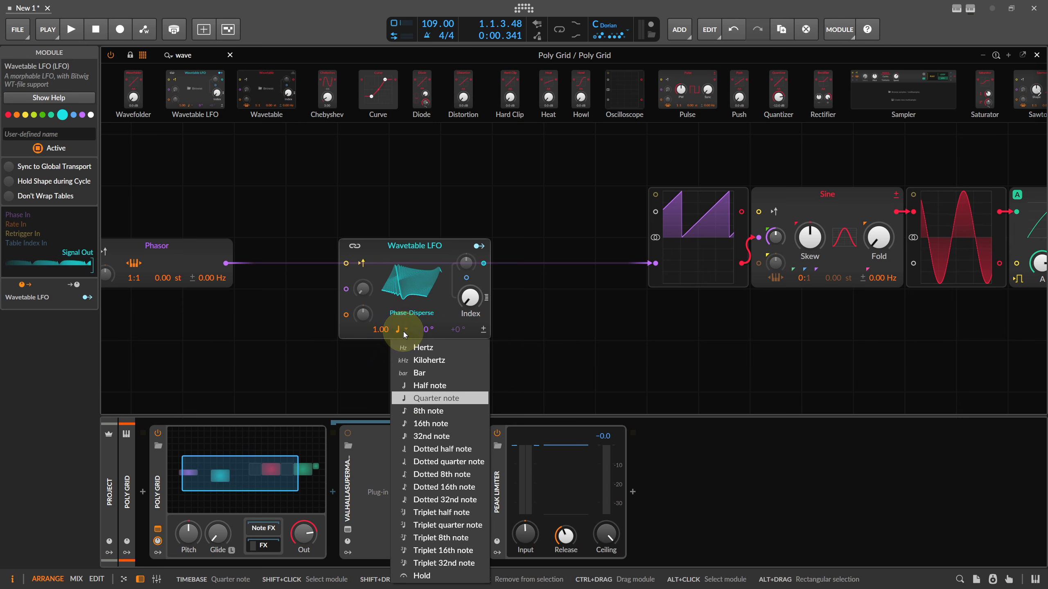
left_click(440, 577)
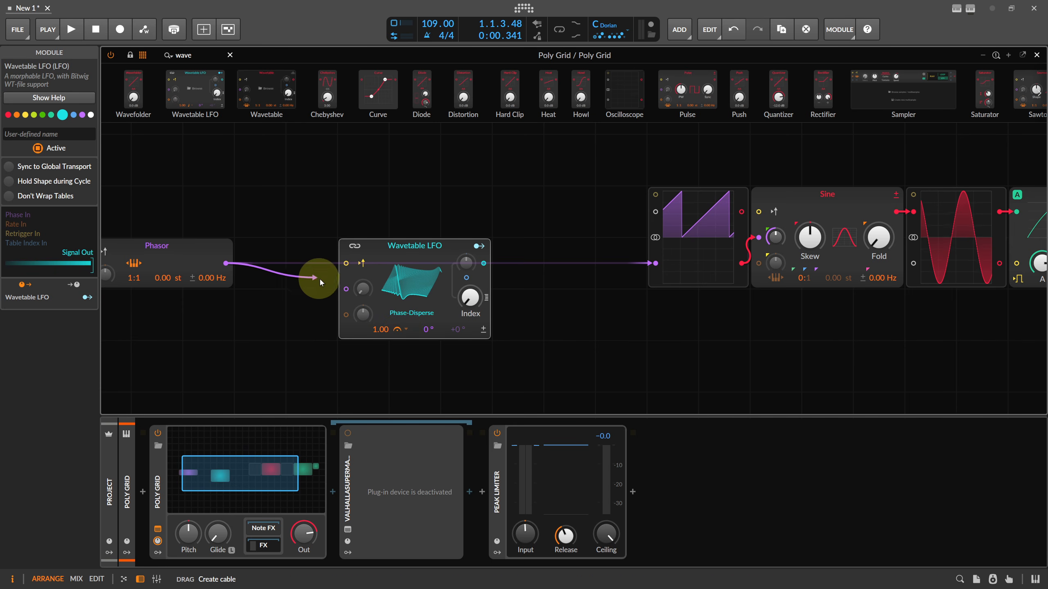
left_click_drag(319, 278, 346, 289)
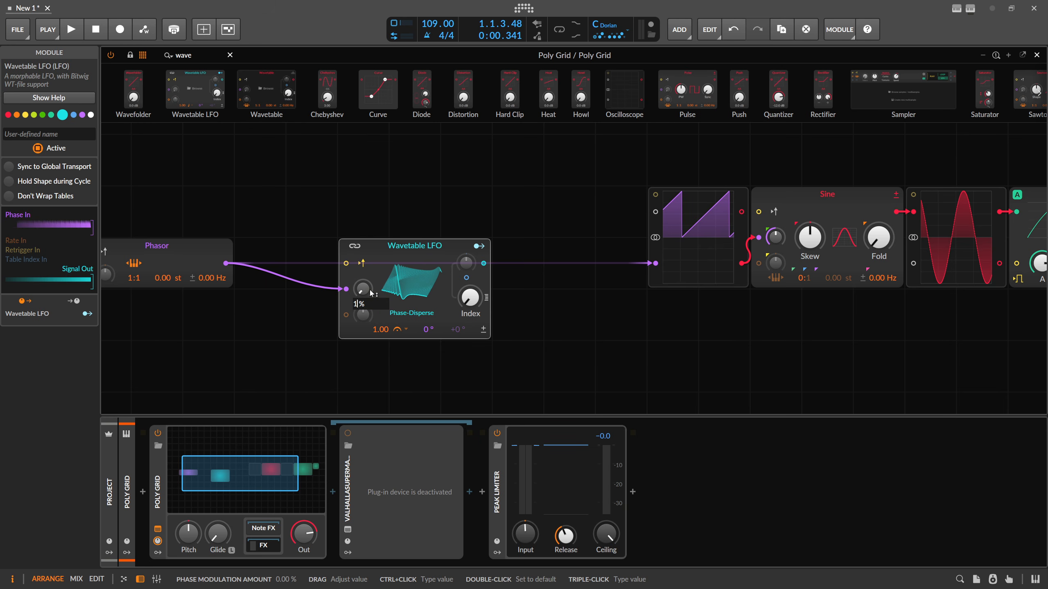
type("00")
key("Return")
Step: Route the Wavetable LFO output to the oscilloscope ahead of the Sine oscillator, replacing the direct Phasor cable
left_click(197, 245)
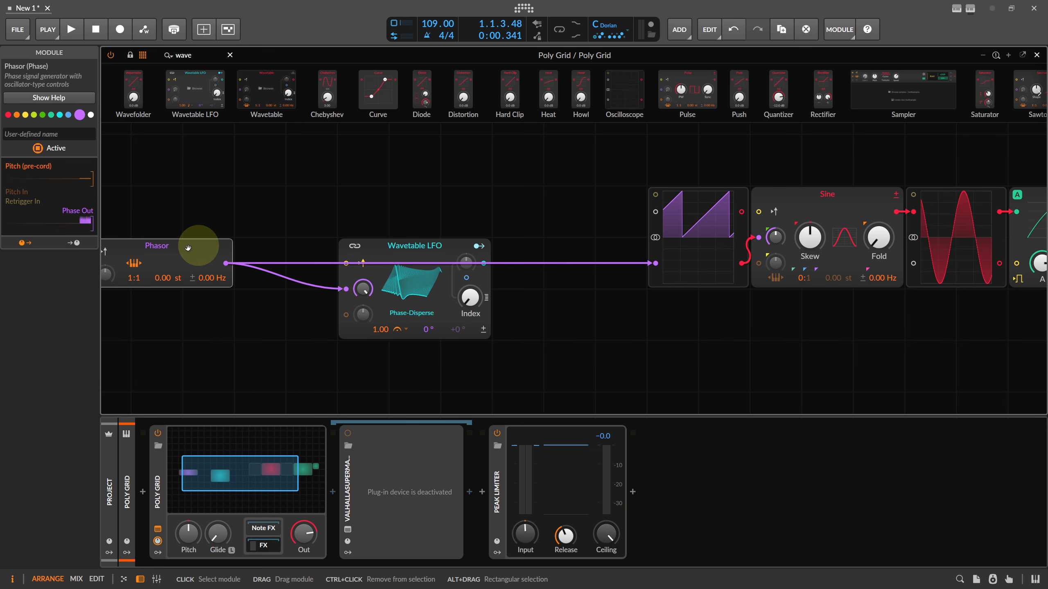
left_click(395, 257)
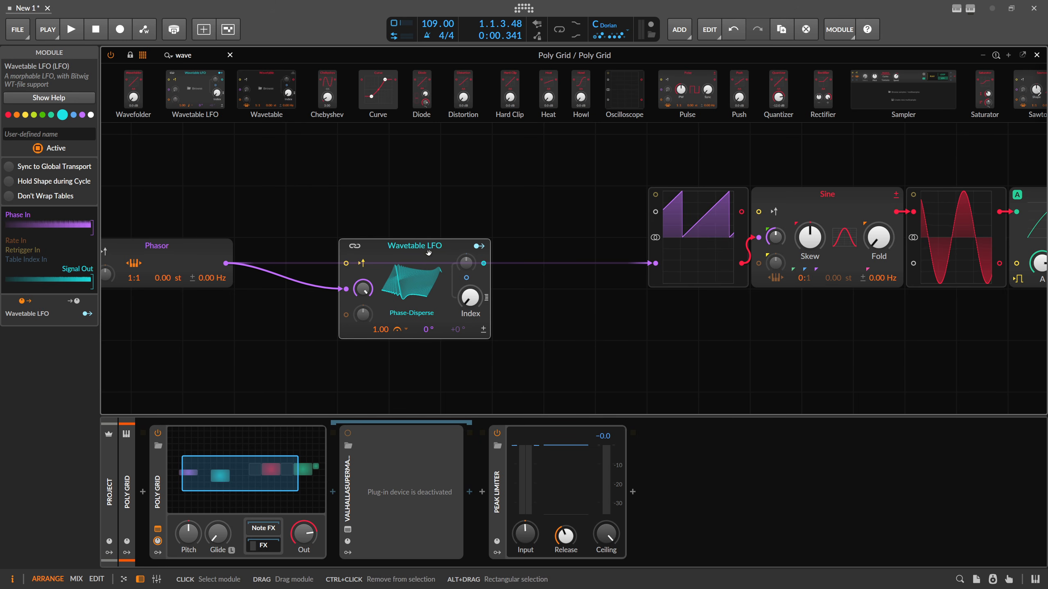
left_click_drag(484, 263, 652, 264)
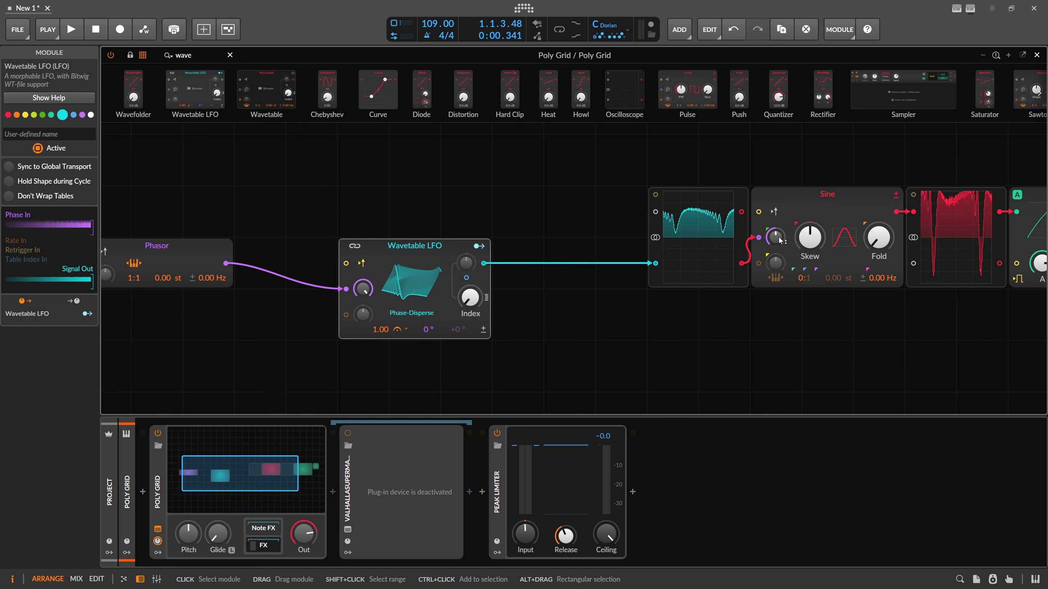
left_click(809, 199)
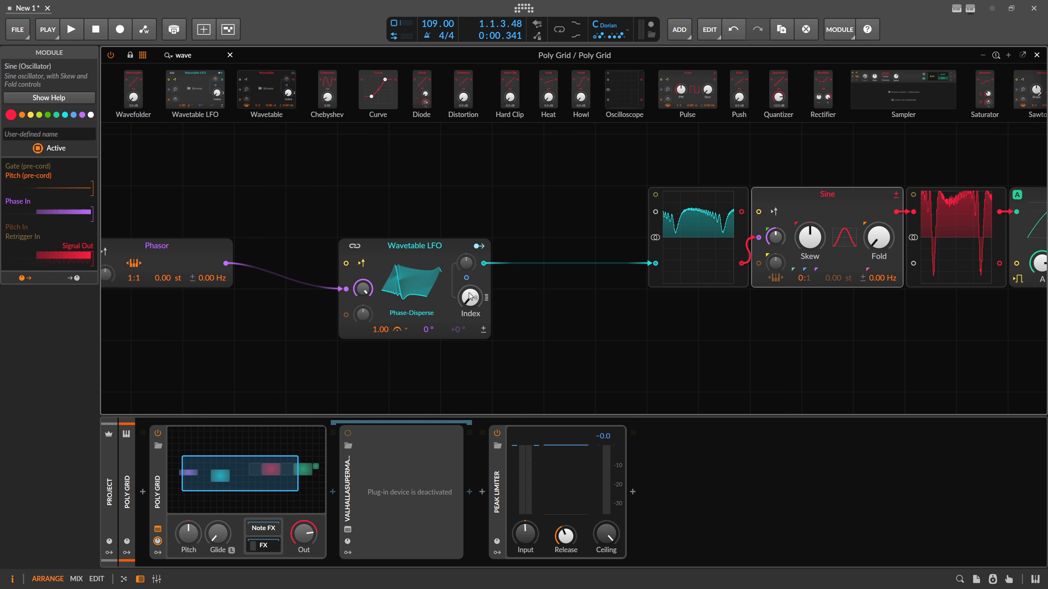
left_click_drag(470, 296, 471, 297)
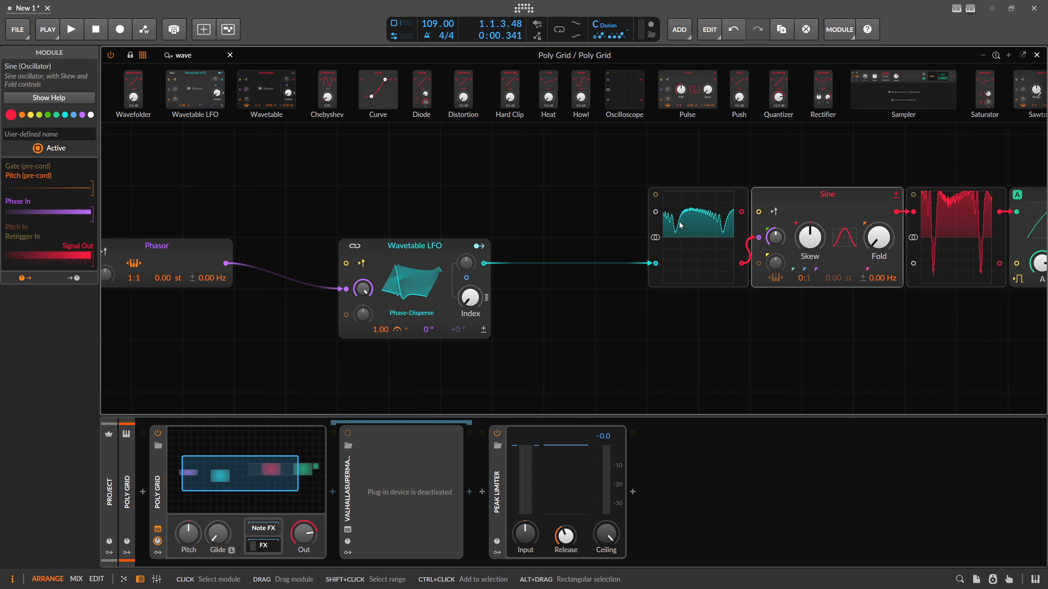
Step: Move the Wavetable LFO beside the Phasor, search for "u", and insert Uni → Bi and Bi → Uni after it with a gap between them
left_click_drag(409, 248, 307, 249)
double_click(205, 54)
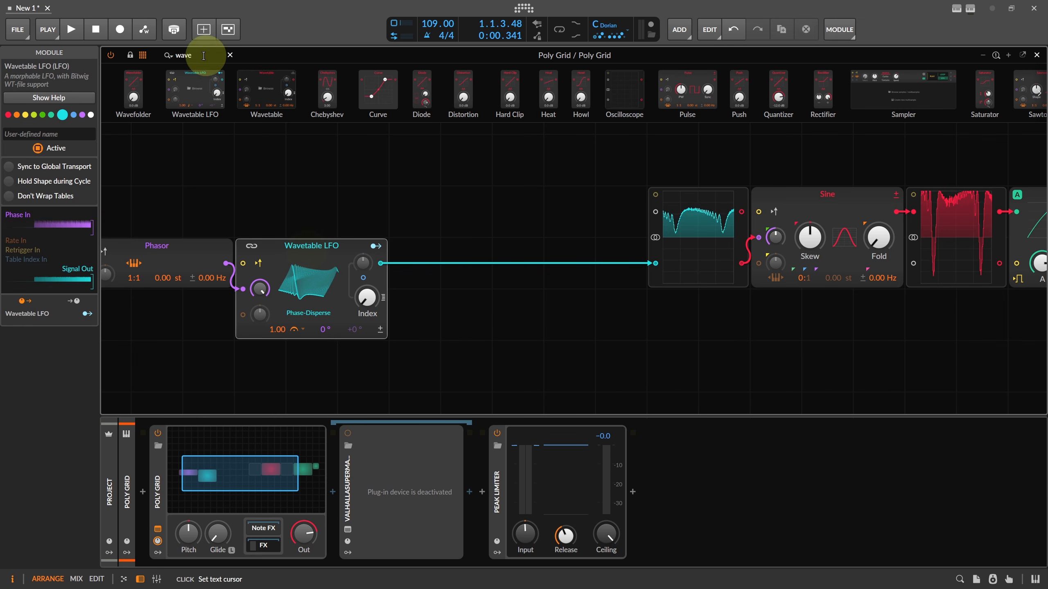
key("BackSpace")
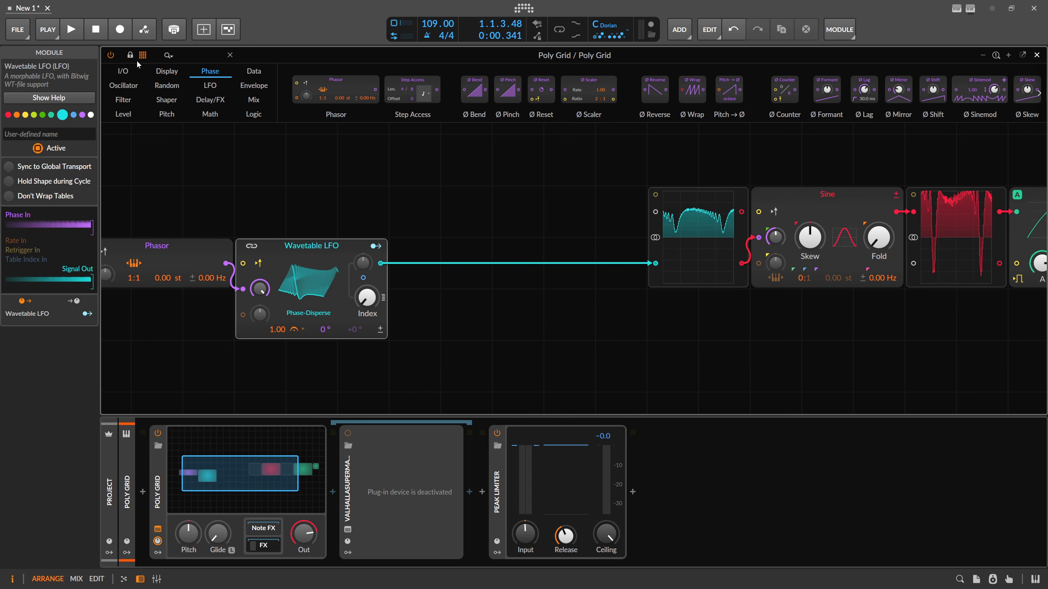
type("u")
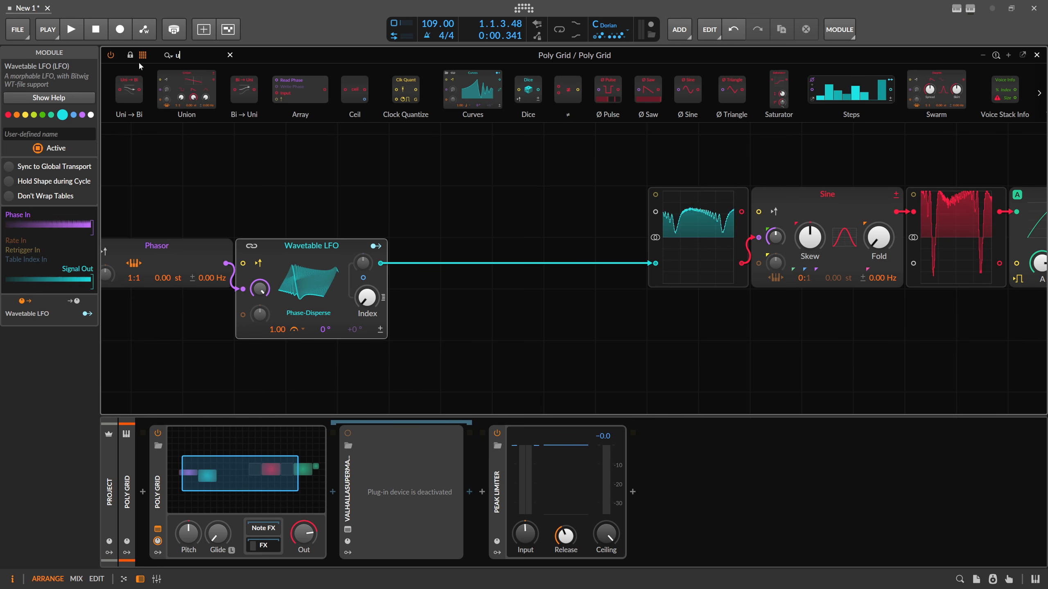
left_click_drag(128, 88, 392, 263)
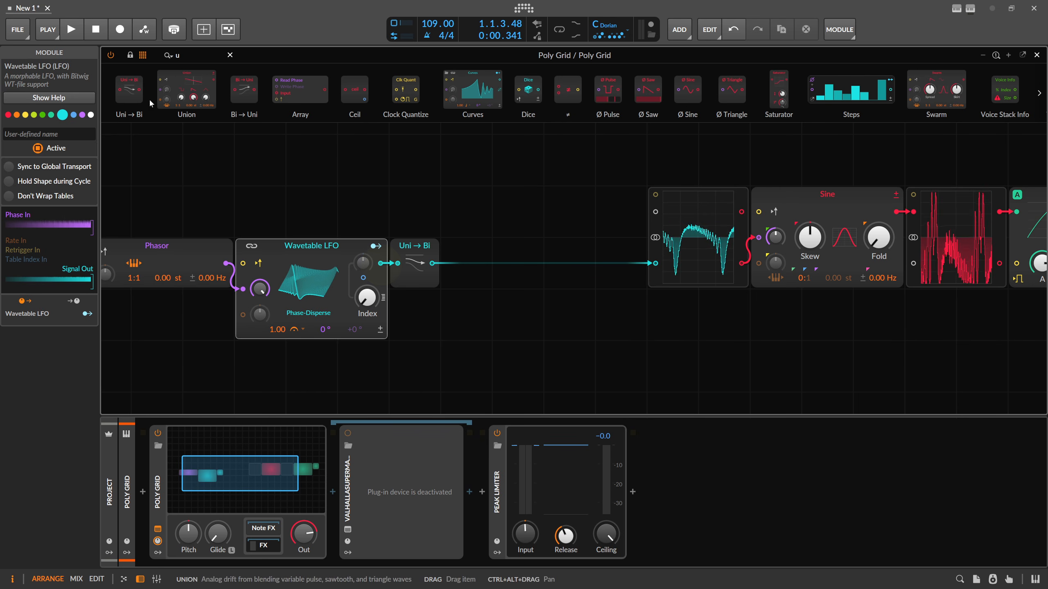
left_click_drag(244, 89, 555, 259)
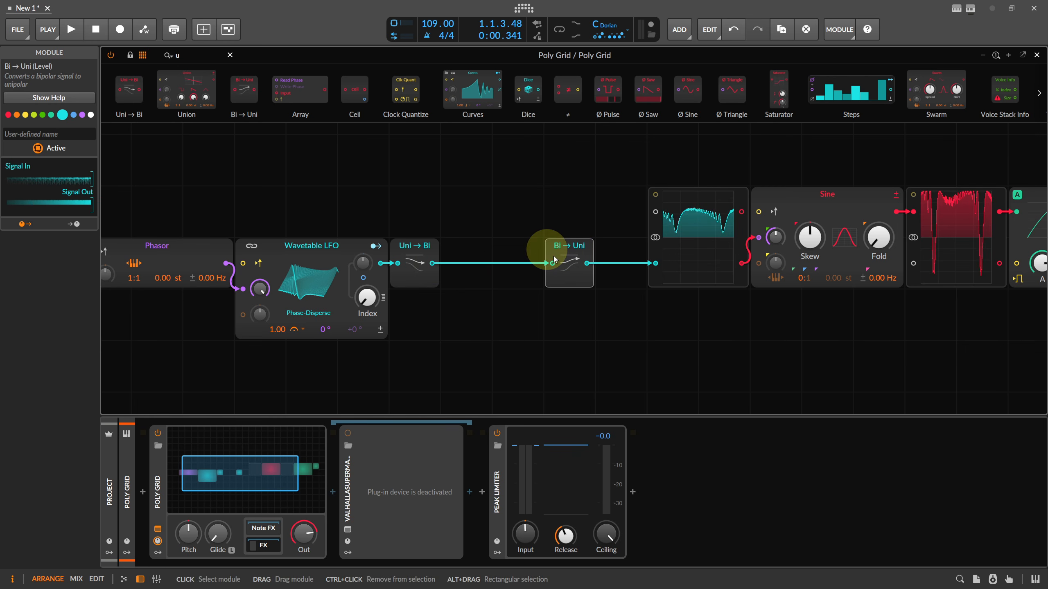
Step: Search the modules for "di" and insert a Divide module between Uni → Bi and Bi → Uni
left_click_drag(200, 58, 114, 57)
type("di")
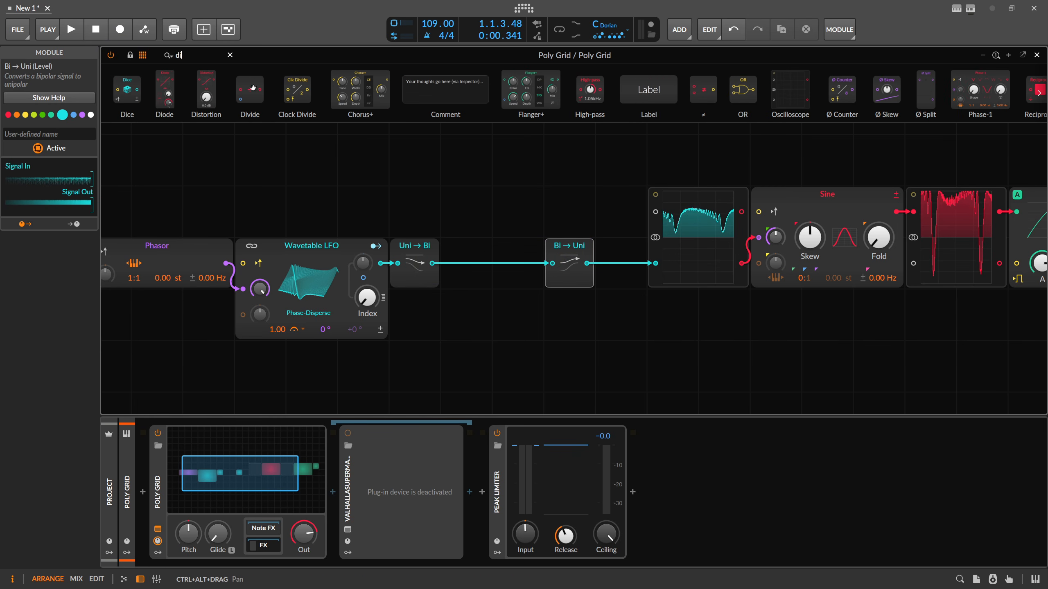
left_click_drag(253, 87, 433, 258)
Step: Move Divide beside Bi → Uni, search for "foll", and add a Follower RF fed by Uni → Bi and connected to Divide's second input
left_click_drag(181, 55, 468, 336)
type("foll")
left_click_drag(470, 260, 522, 260)
left_click_drag(433, 264, 449, 315)
left_click_drag(535, 315, 501, 281)
left_click_drag(472, 336, 519, 351)
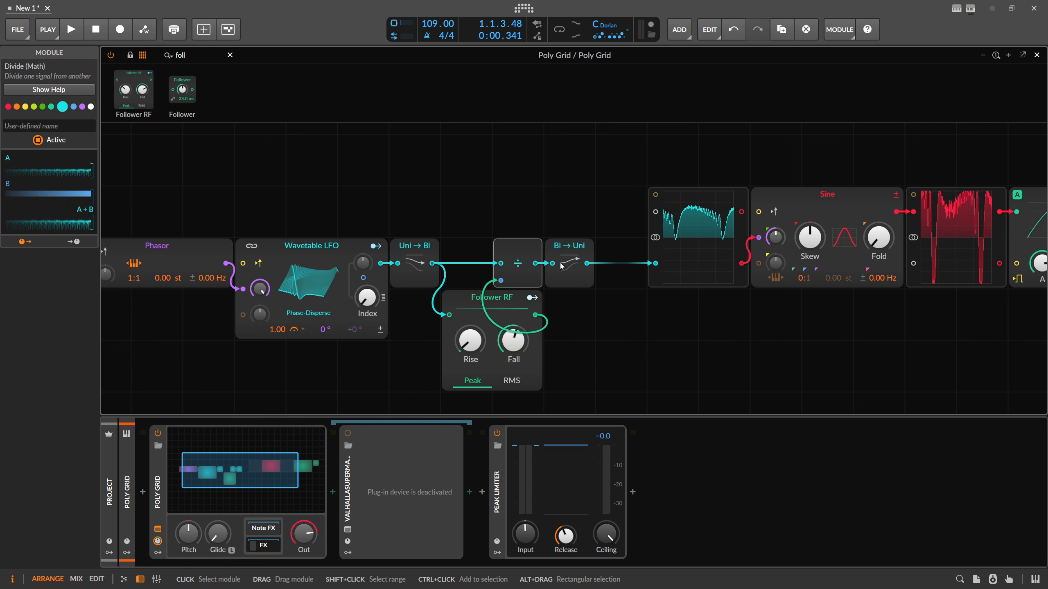
Step: Raise the Wavetable LFO's Index and shorten the Follower RF's Fall
left_click(574, 255)
left_click_drag(366, 297, 368, 301)
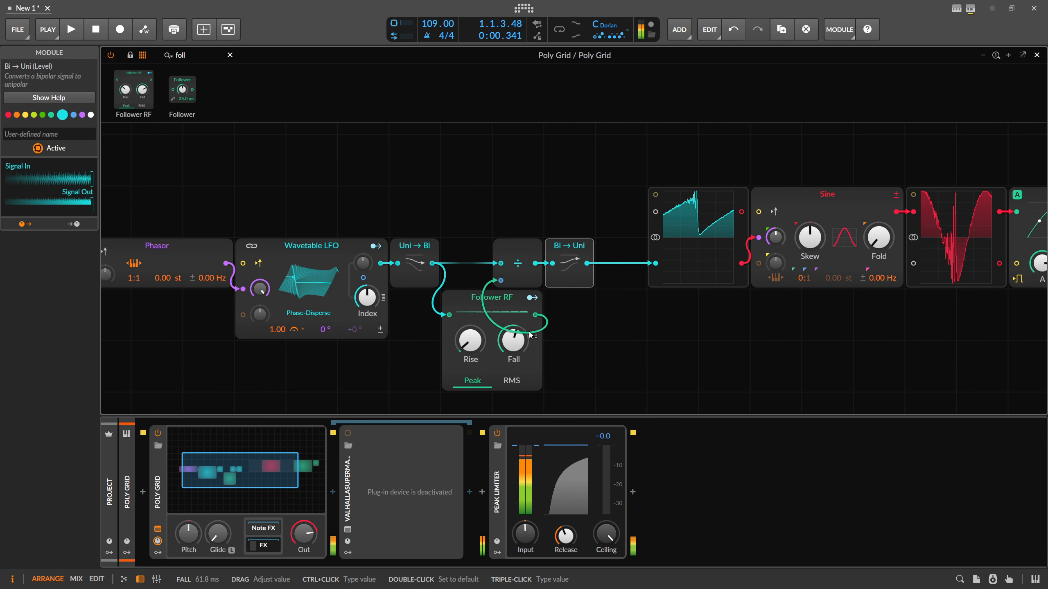
mouse_move(366, 297)
left_mouse_down()
mouse_move(367, 320)
mouse_move(367, 296)
left_mouse_up()
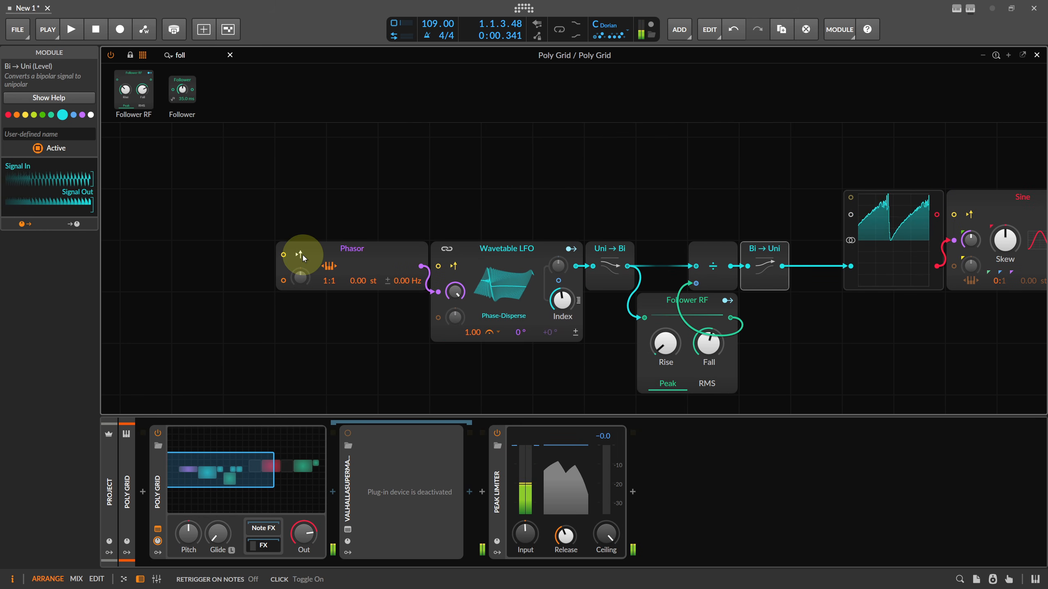
left_click_drag(490, 182, 159, 186)
left_click_drag(390, 341, 390, 345)
mouse_move(239, 301)
left_mouse_down()
mouse_move(239, 311)
mouse_move(239, 287)
mouse_move(239, 298)
left_mouse_up()
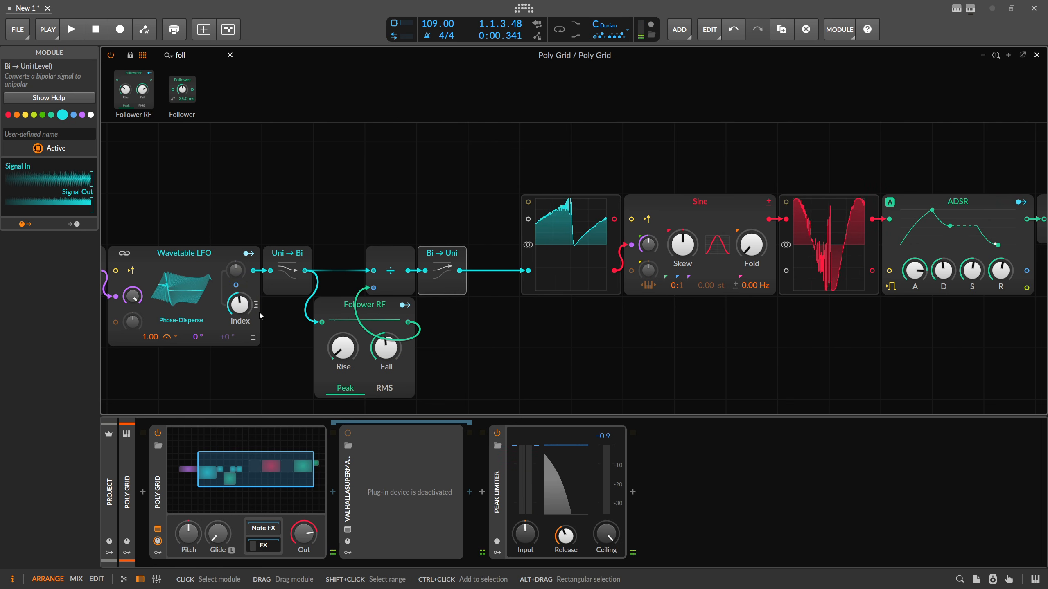
Step: Move the Uni → Bi, Divide, Follower RF and Bi → Uni modules together next to the oscilloscope
left_click(719, 214)
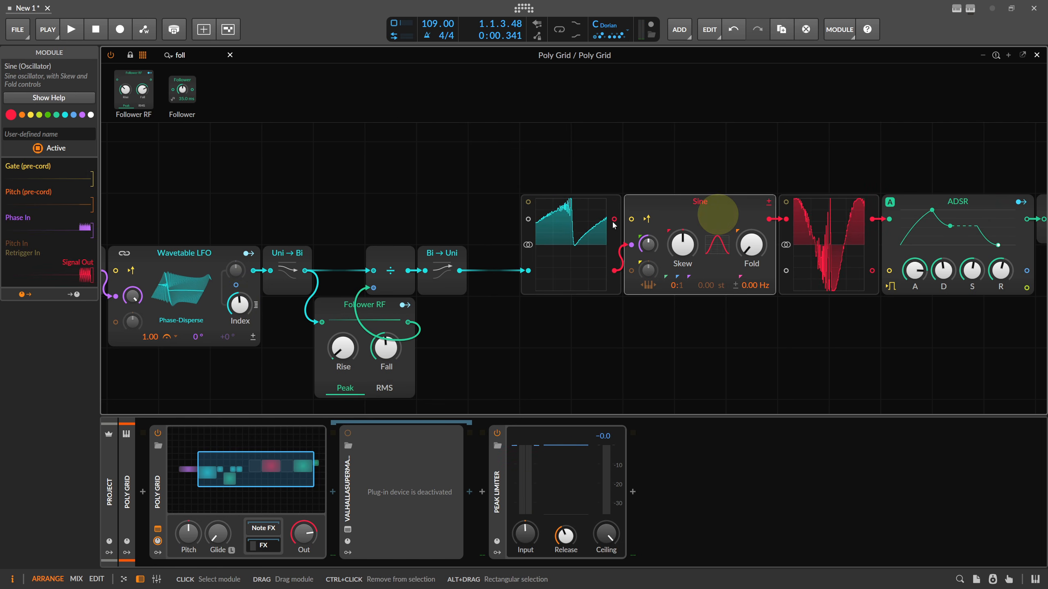
scroll(473, 181, "down", 1)
scroll(473, 183, "down", 1)
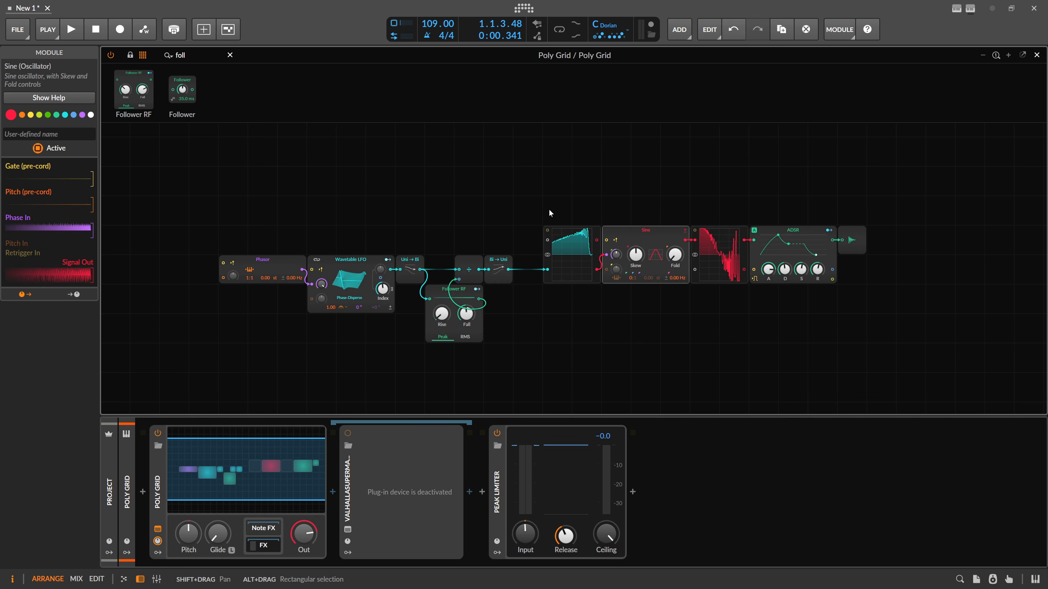
left_click_drag(463, 222, 498, 186)
left_click_drag(551, 302, 410, 317)
left_click_drag(548, 308, 471, 235)
Step: Move the Phasor and Wavetable LFO away from Uni → Bi, and open a small gap between the two modules
left_click_drag(428, 311, 255, 200)
left_click_drag(310, 226, 192, 226)
left_click_drag(242, 185, 293, 181)
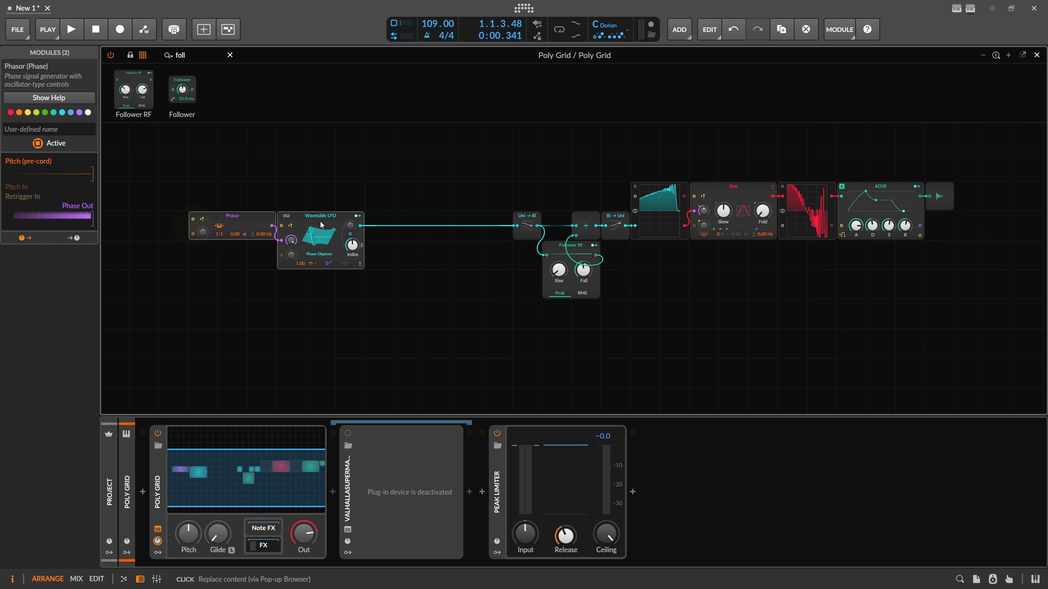
left_click_drag(321, 217, 358, 217)
left_click(334, 199)
left_click(327, 215)
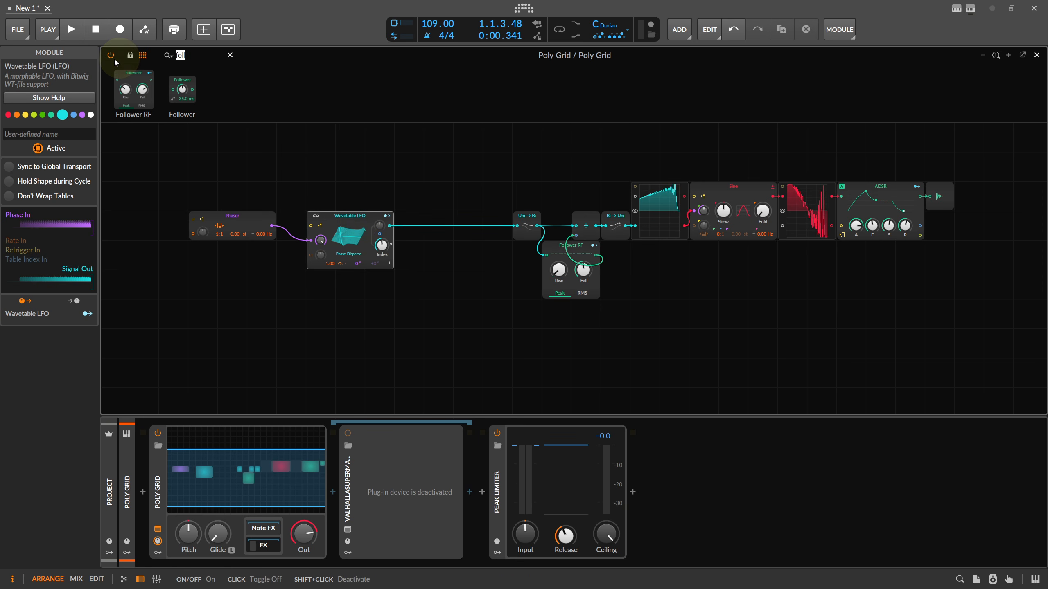
Step: Search for "pinch" and add an Ø Pinch below the Wavetable LFO, fed by the Phasor
key("BackSpace")
key("BackSpace")
key("BackSpace")
key("BackSpace")
type("be")
key("BackSpace")
key("BackSpace")
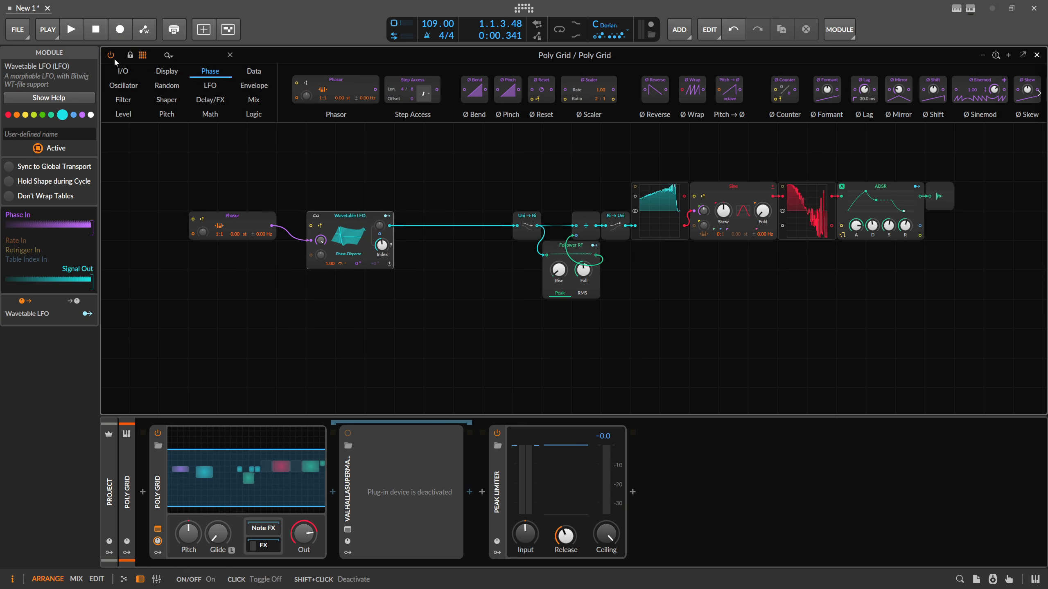
type("pinch")
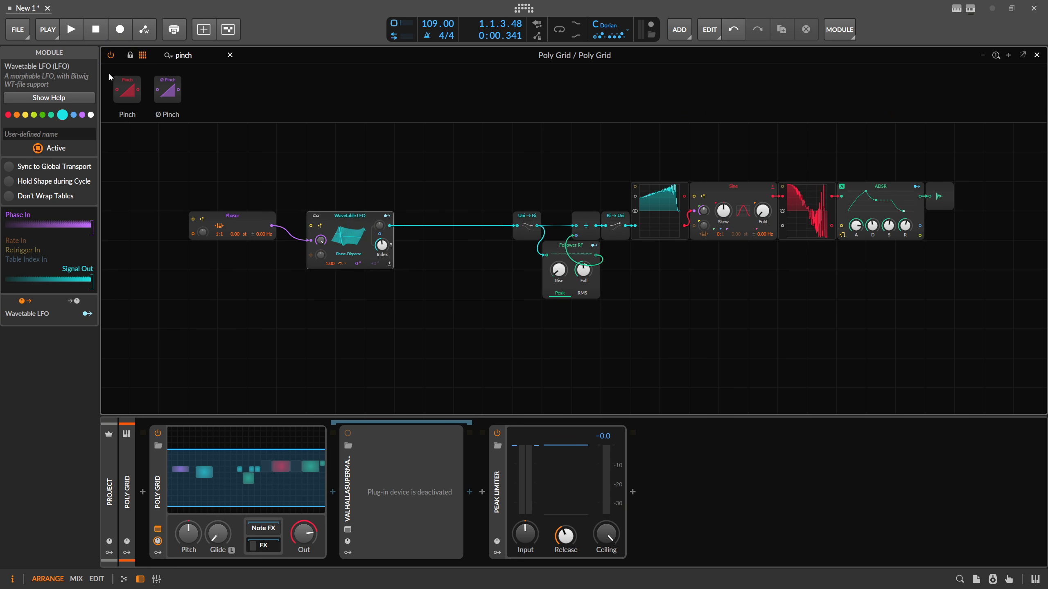
left_click_drag(167, 91, 366, 303)
left_click_drag(275, 230, 374, 308)
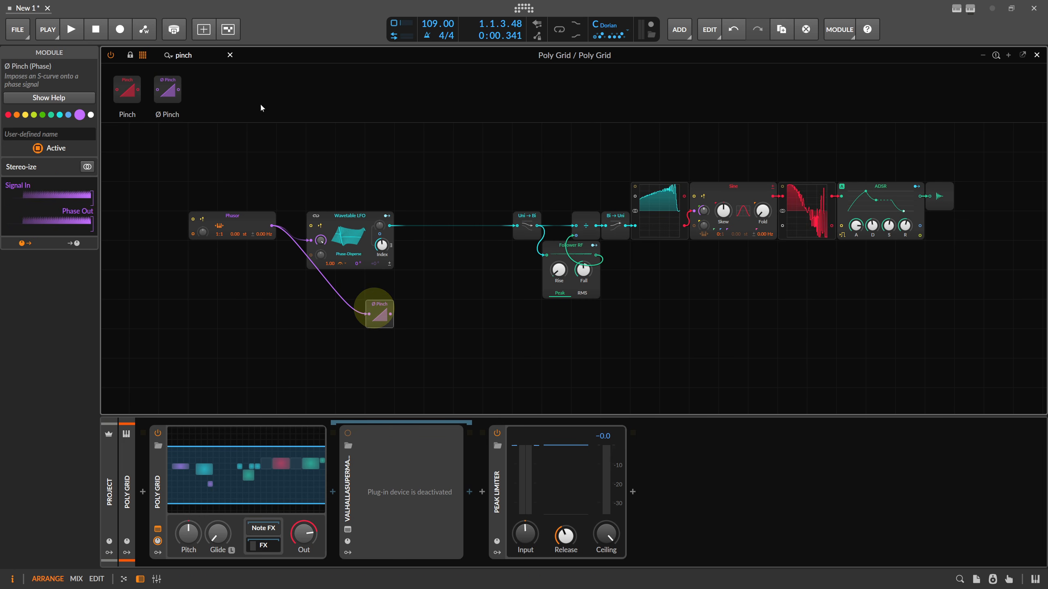
Step: Search for "mix", insert a Mixer before Uni → Bi, and connect the Ø Pinch output to the Mixer's second channel
left_click_drag(207, 57, 135, 60)
key("BackSpace")
type("mix")
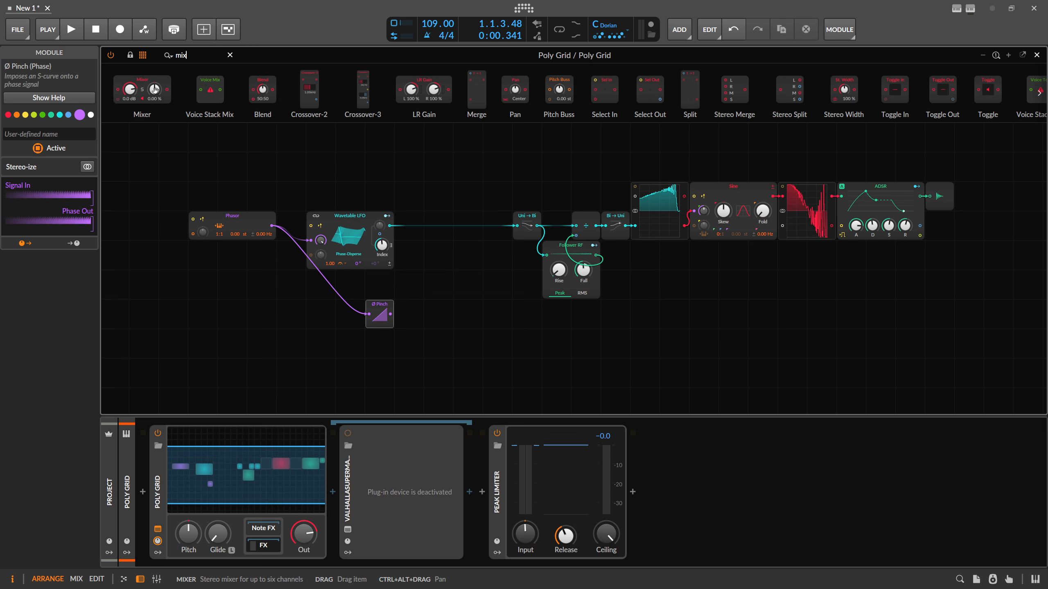
left_click_drag(154, 89, 521, 225)
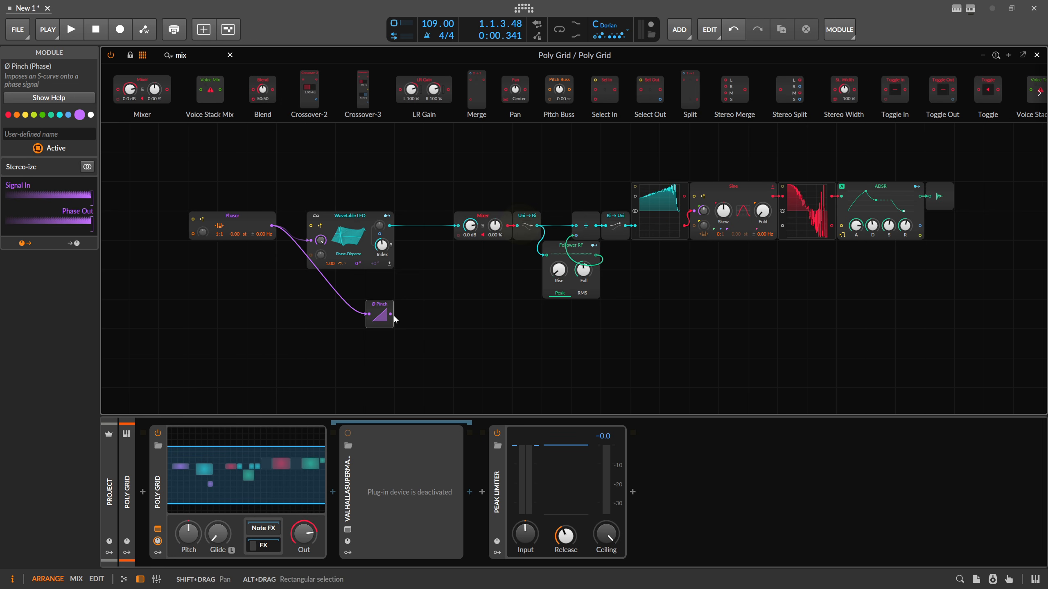
left_click_drag(390, 313, 457, 234)
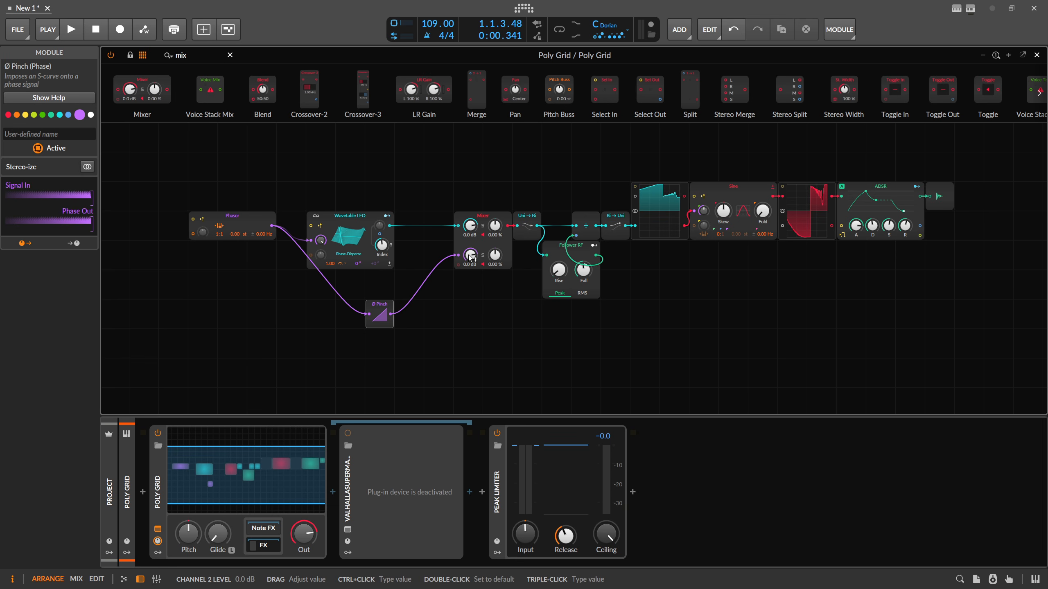
Step: Balance the Mixer with channel 1 near -2 dB and channel 2 at -14.2 dB, and set a negative Ø Pinch amount
left_click_drag(470, 255, 470, 272)
left_click_drag(473, 222, 471, 256)
left_click_drag(380, 314, 380, 313)
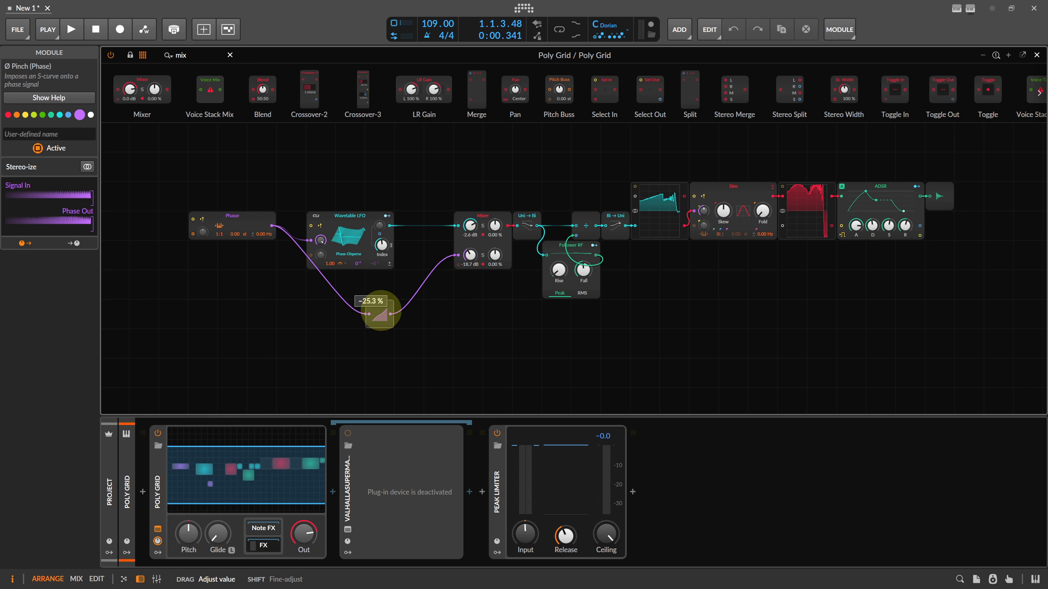
left_click(471, 255)
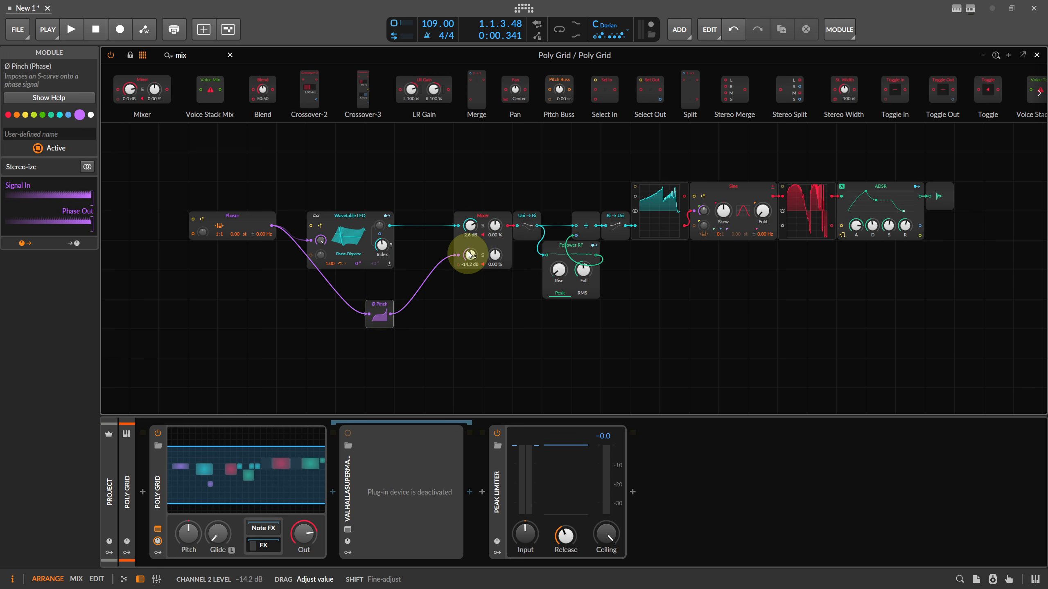
left_click_drag(471, 222, 470, 225)
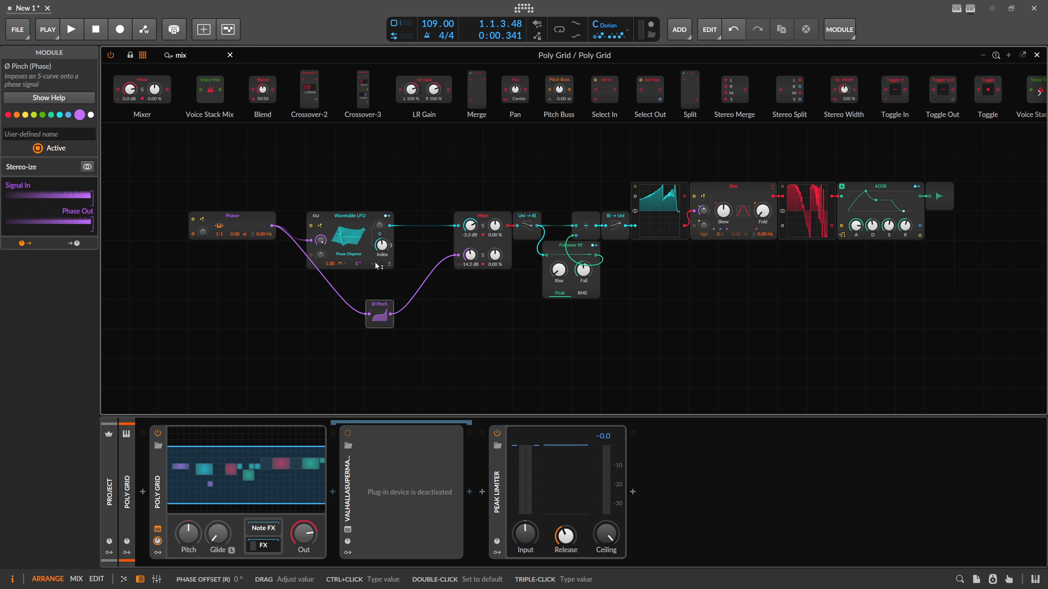
Step: Search for "chor" and place a Chorus+ module below the Mixer
left_click_drag(185, 58, 128, 68)
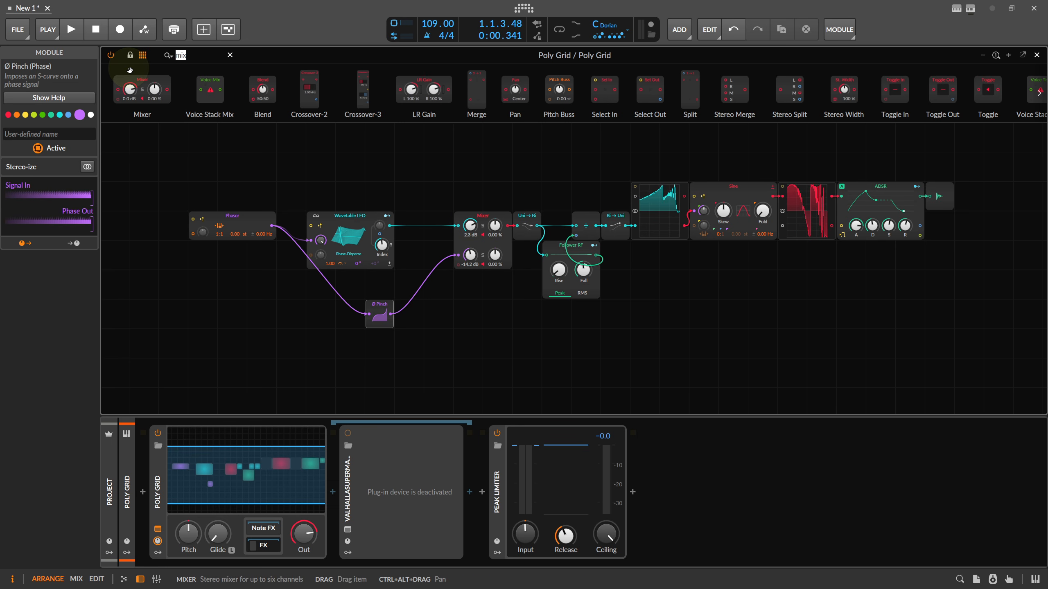
key("BackSpace")
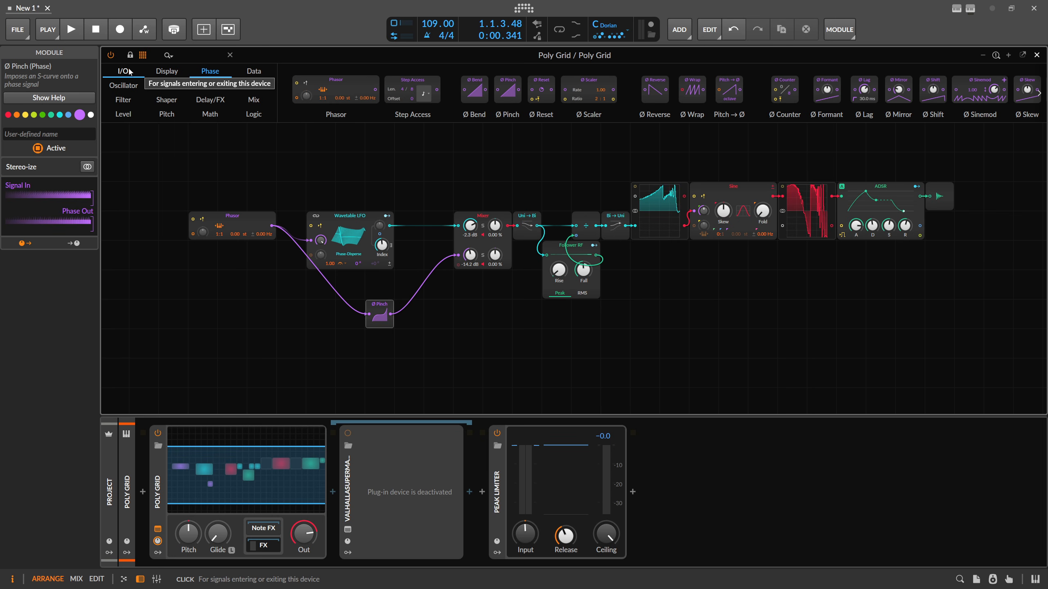
type("chor")
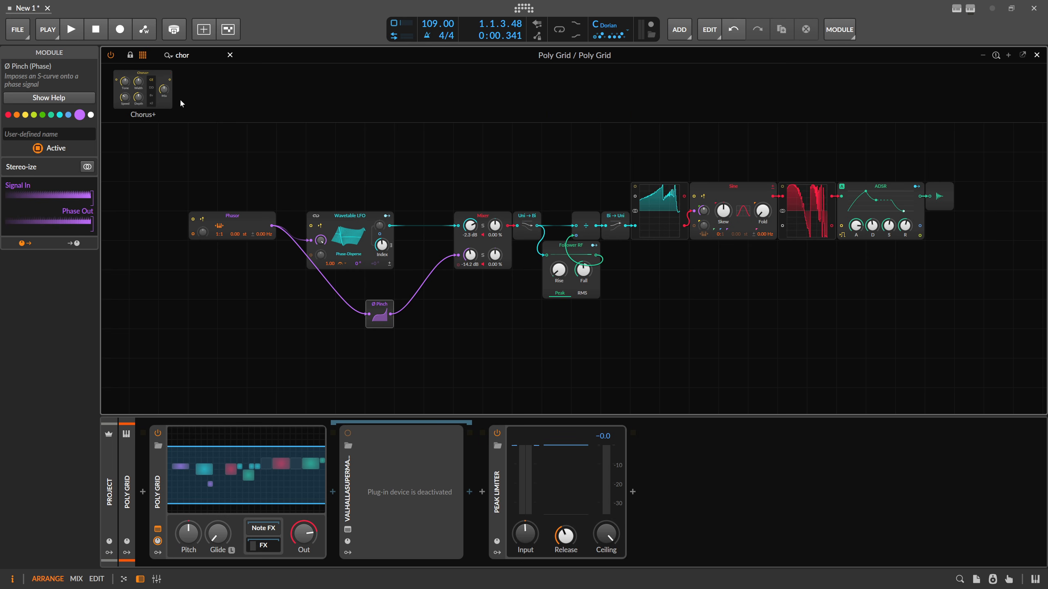
left_click_drag(138, 85, 427, 343)
Step: Shift Divide, Follower RF and the modules after them away from Uni → Bi, and move Mixer and Uni → Bi closer to the Wavetable LFO
left_click(497, 218)
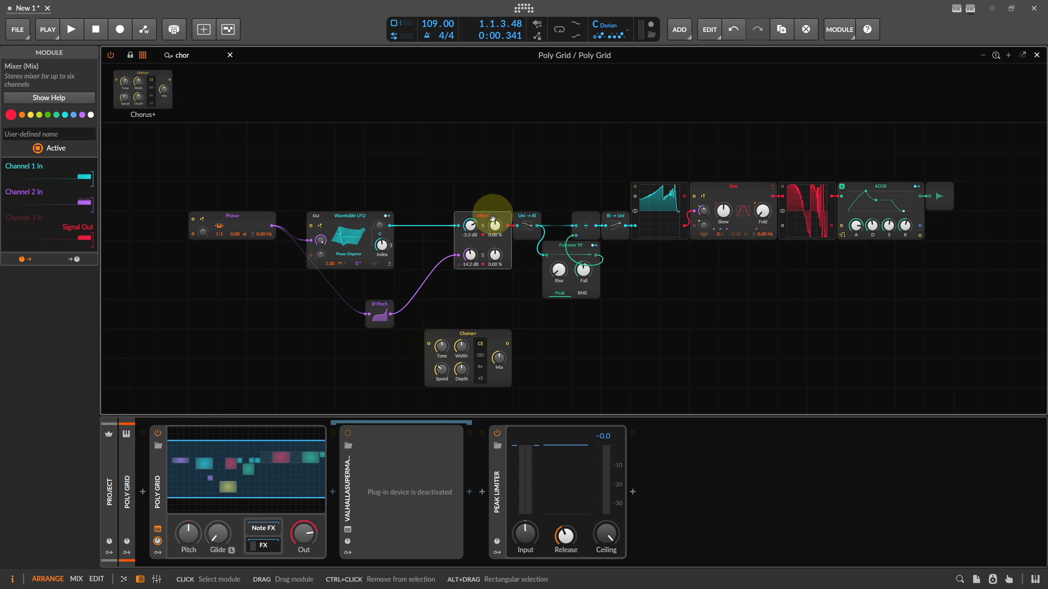
left_click_drag(978, 315, 542, 137)
left_click_drag(588, 219, 735, 220)
left_click(474, 218)
left_click_drag(475, 219, 446, 219)
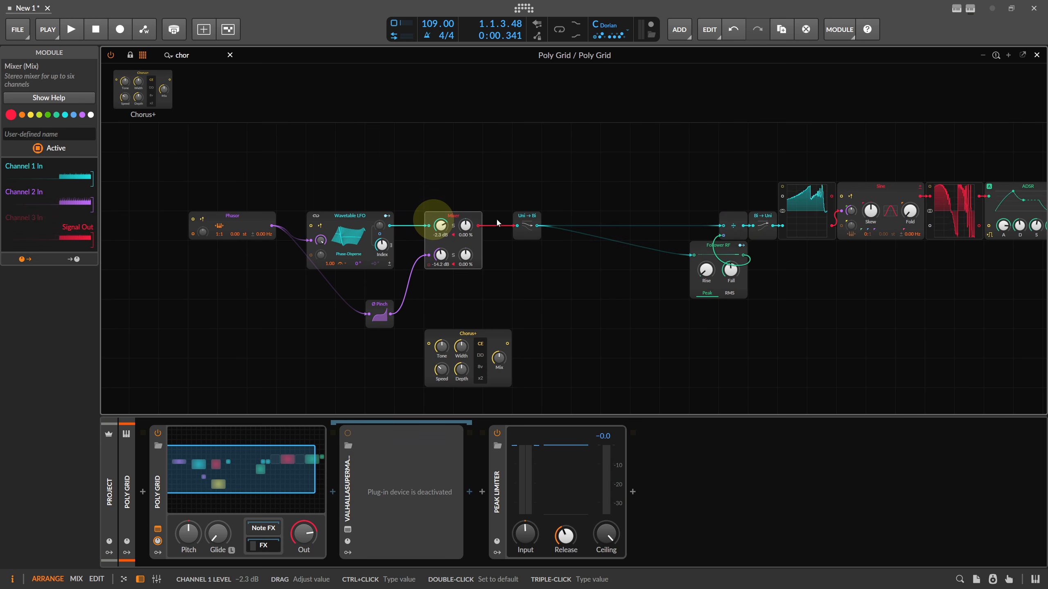
left_click_drag(524, 217, 495, 217)
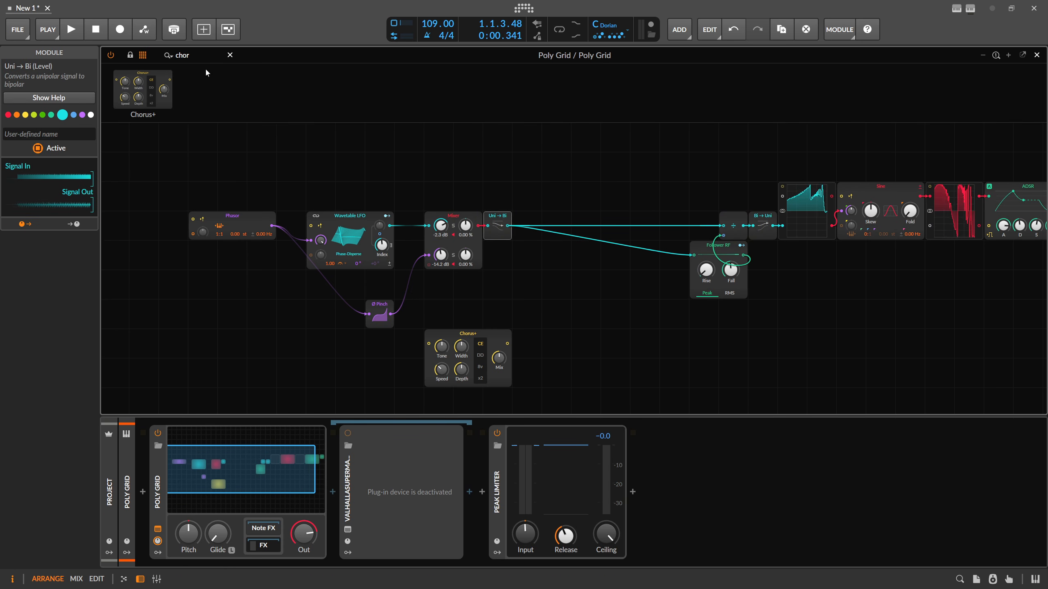
Step: Insert a Chorus+ directly after Uni → Bi, adjust its Mix and Speed, and delete the unconnected Chorus+ below the Mixer
left_click_drag(165, 82, 504, 223)
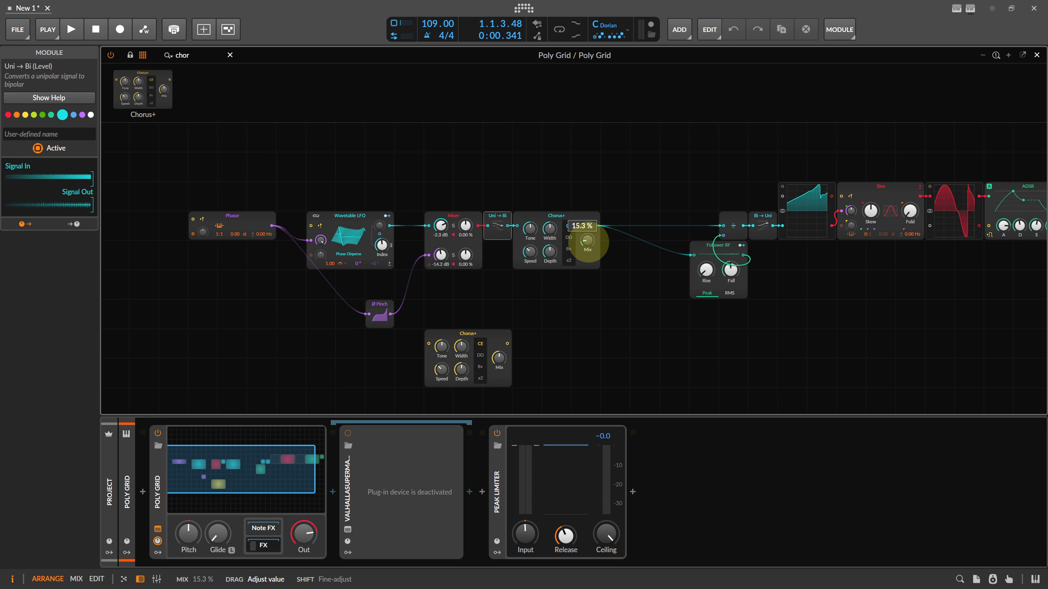
left_click_drag(533, 250, 533, 257)
left_click(476, 350)
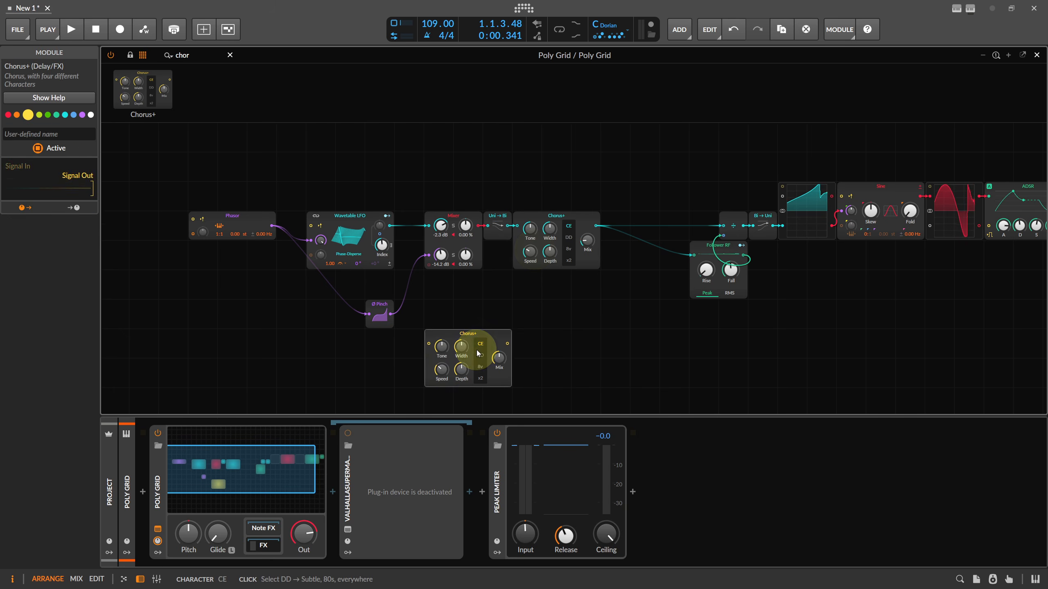
key("Delete")
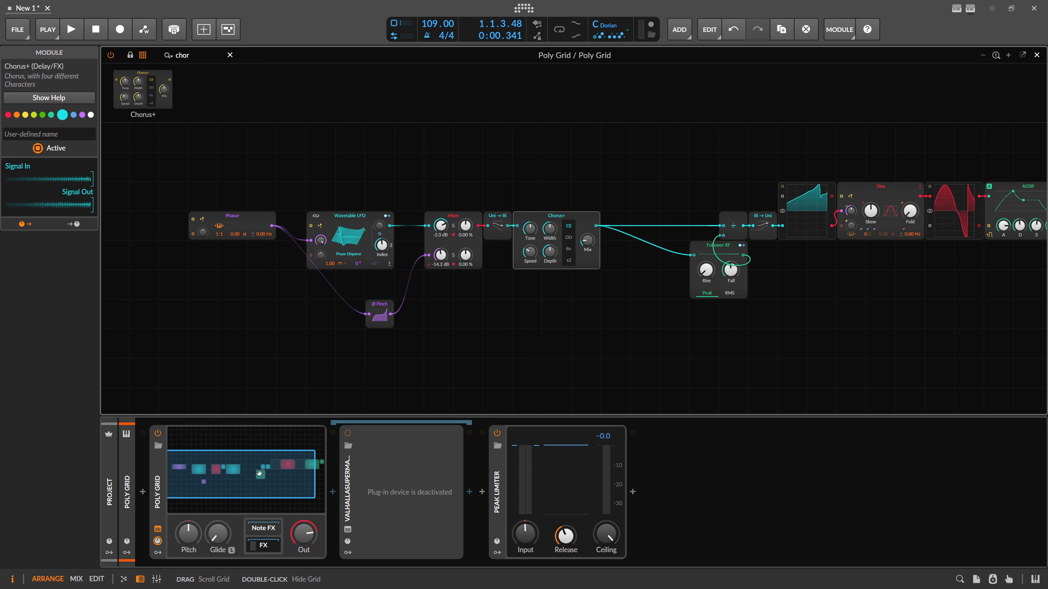
Step: Raise the Chorus+ Mix, retune its Speed and the Ø Pinch amount, and set the Mixer channels to -6.3 dB and -5.3 dB
left_click_drag(588, 238, 588, 232)
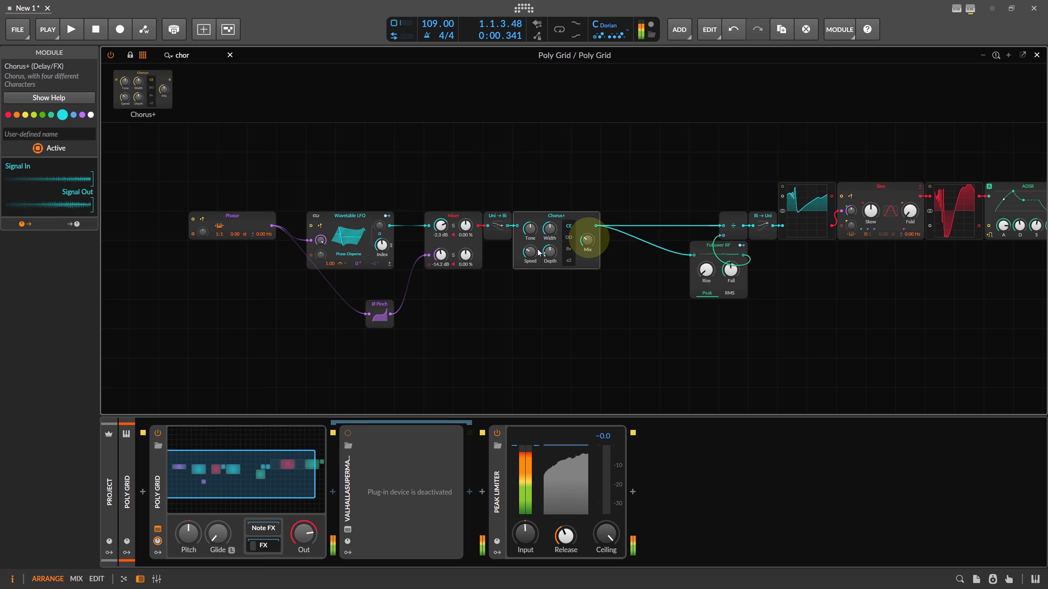
left_click_drag(533, 249, 532, 253)
left_click(381, 312)
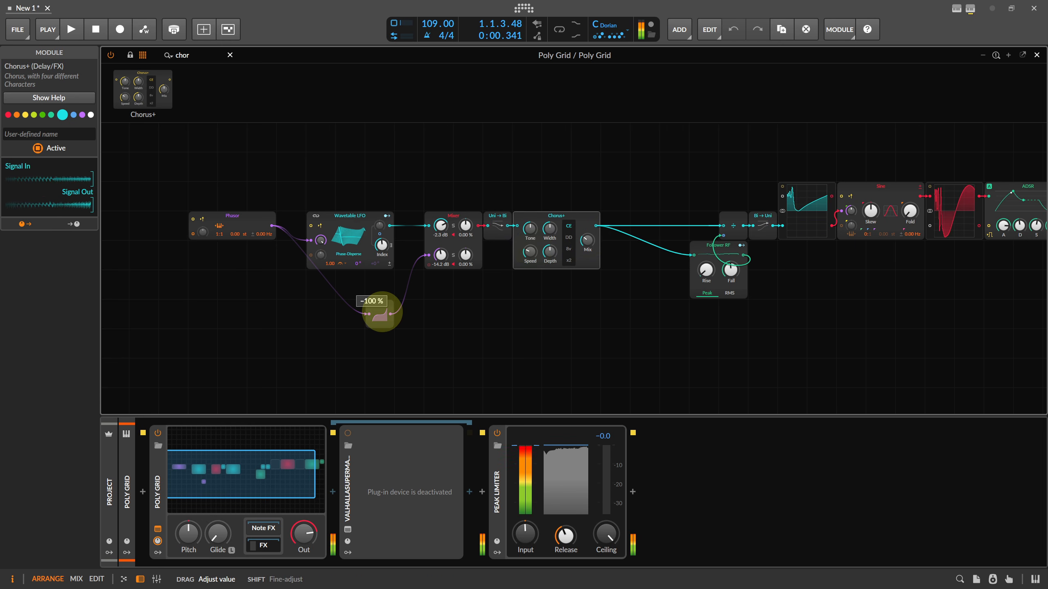
left_click_drag(382, 312, 381, 314)
left_click_drag(441, 255, 440, 225)
Step: Adjust the Chorus+ Depth and Speed, switch its character to 8v, and adjust the ADSR's Release
left_click_drag(550, 251, 528, 250)
left_click(568, 249)
left_click_drag(555, 186, 227, 192)
left_click_drag(728, 233, 728, 225)
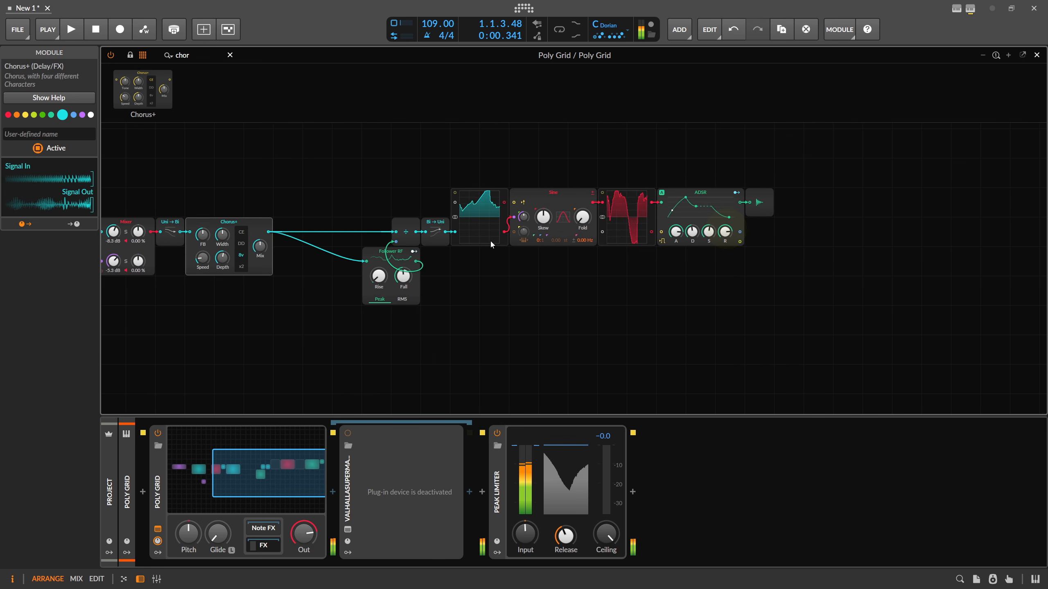
Step: Move the Follower RF nearer to Chorus+, away from the Divide module
left_click_drag(410, 251, 351, 251)
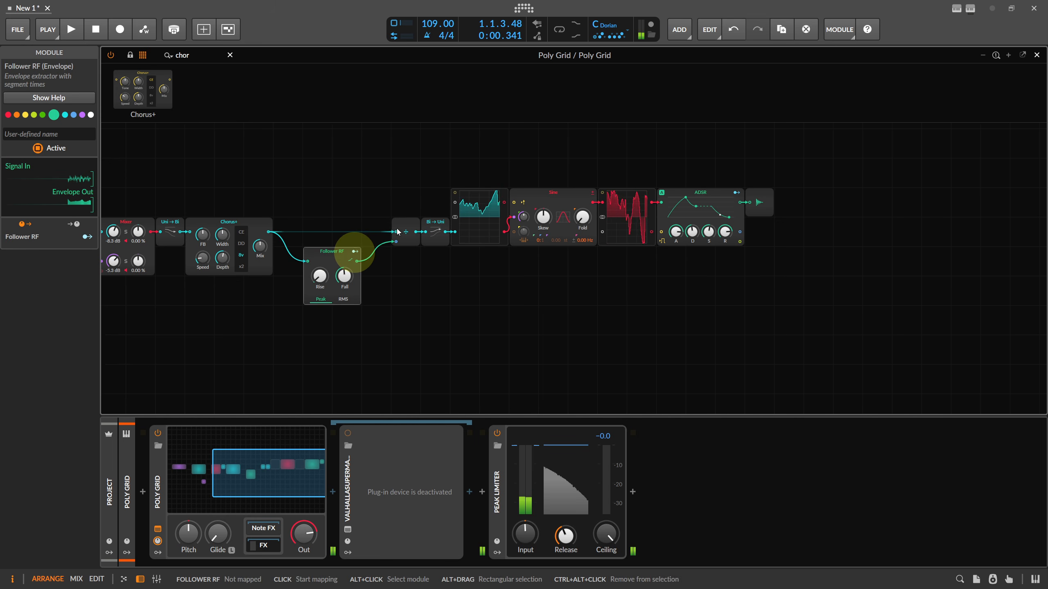
left_click(400, 226)
left_click(230, 222)
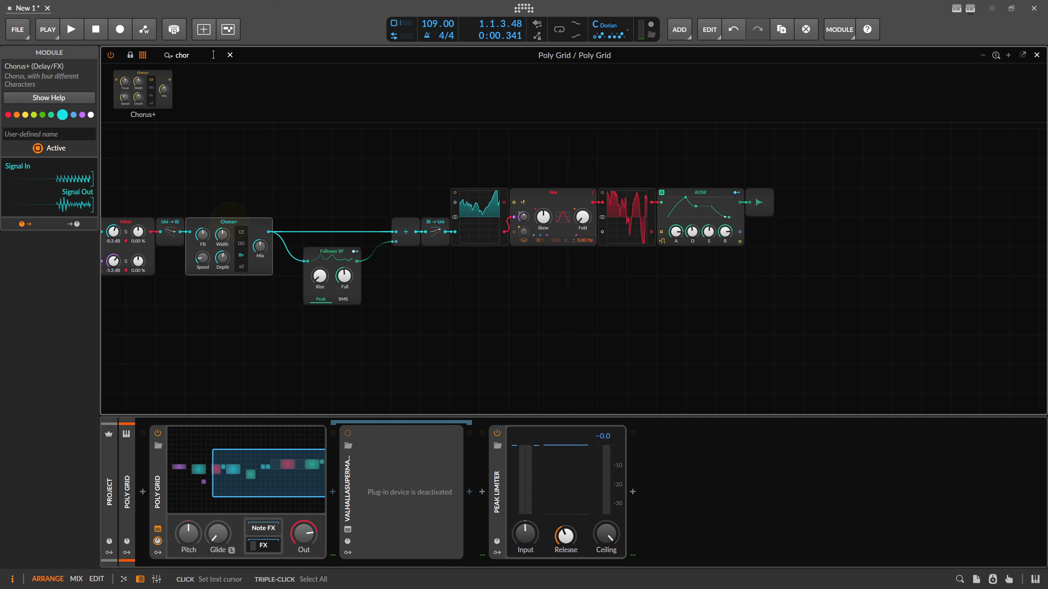
Step: Search for "low" and insert a Low-pass after Chorus+ with its cutoff at about 1.15 kHz
left_click_drag(195, 56, 109, 50)
type("low")
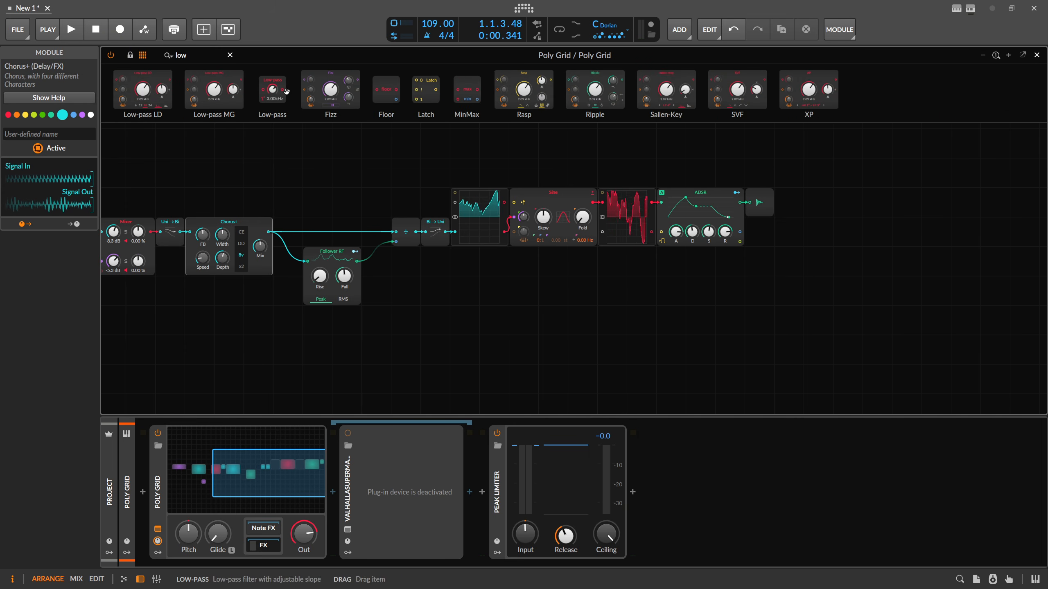
left_click_drag(269, 232, 346, 239)
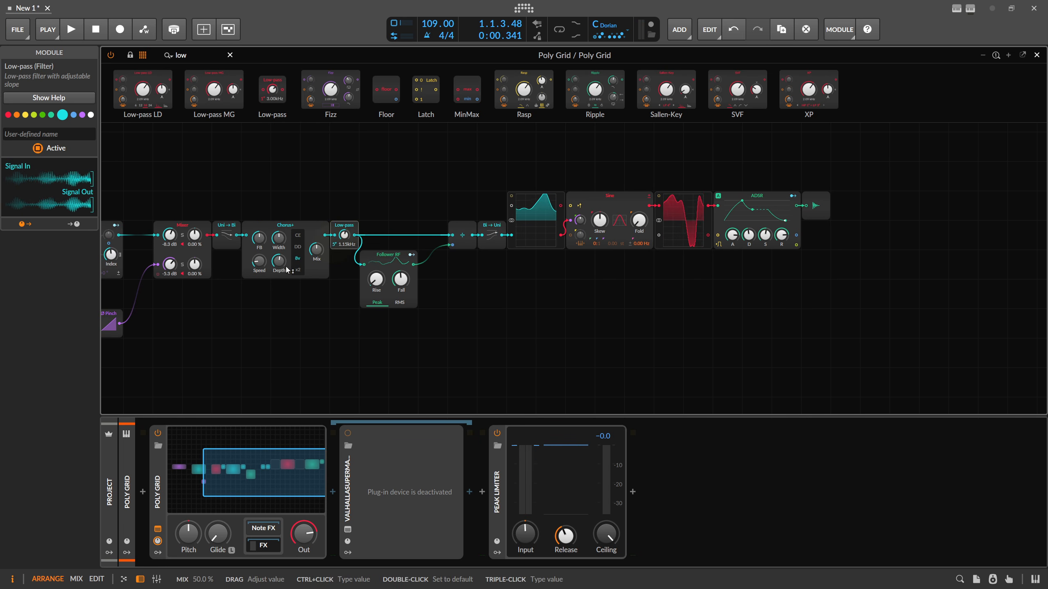
Step: Fine-tune the Chorus+ Depth and the Follower RF's Fall
left_click_drag(279, 260, 276, 262)
left_click_drag(445, 317, 495, 316)
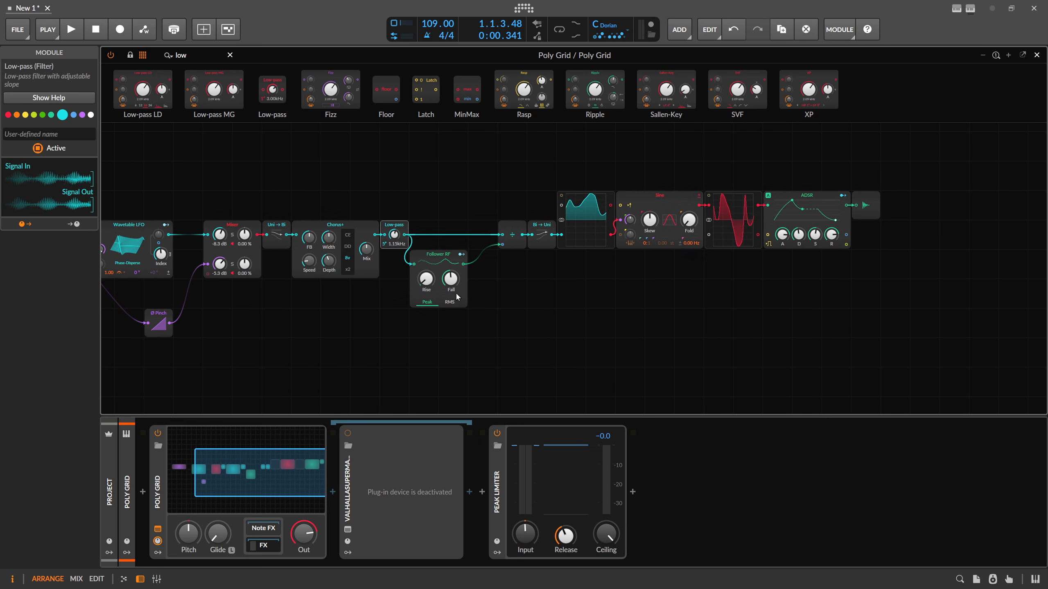
left_click_drag(451, 280, 451, 277)
Step: Activate the ValhallaSupermassive plug-in, set its Mix to 36.0 %, and close its window
left_click(348, 433)
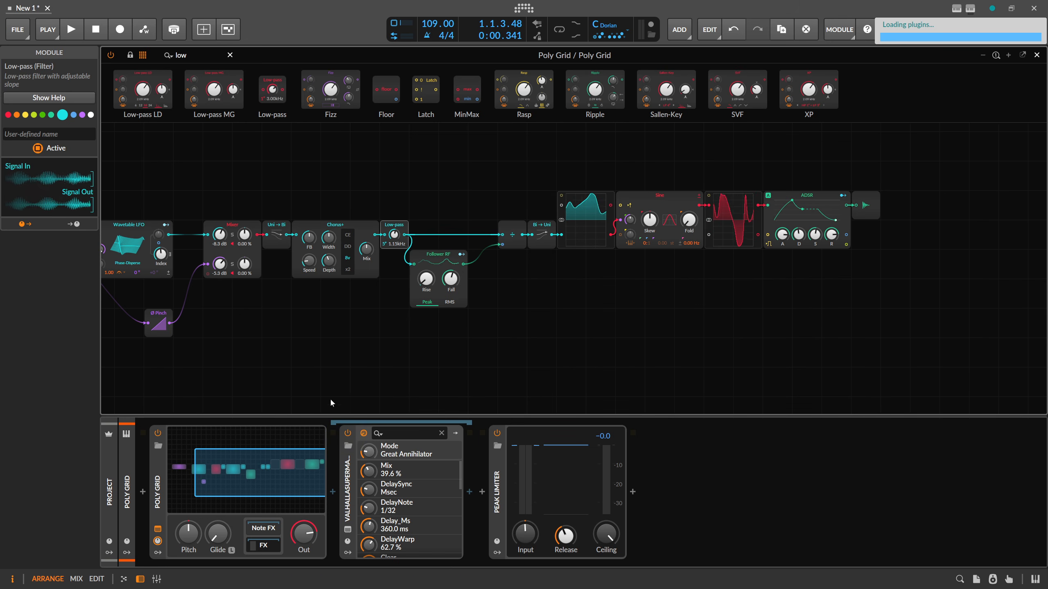
left_click(348, 530)
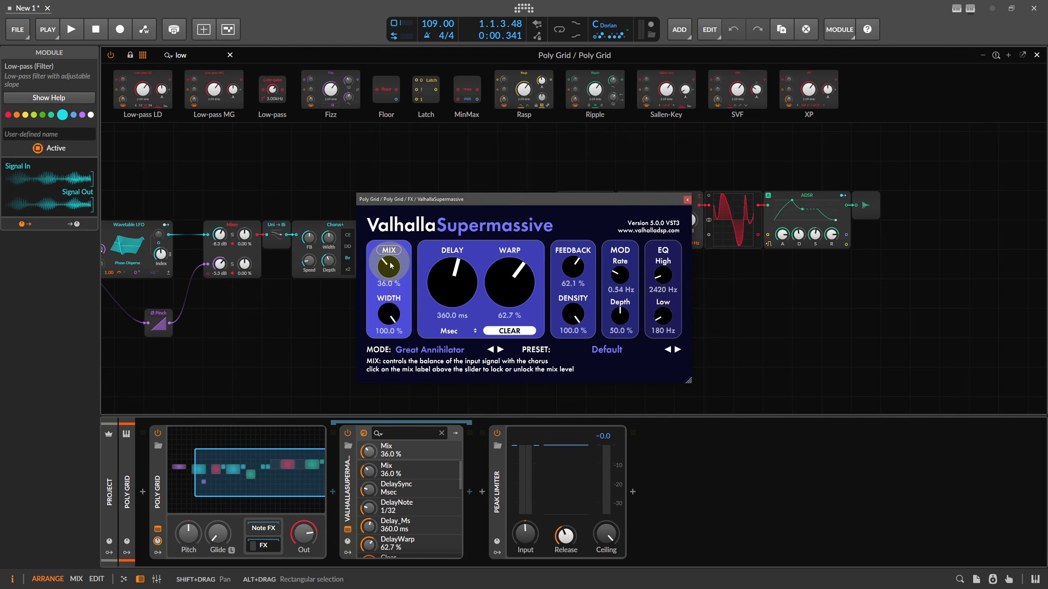
left_click(687, 200)
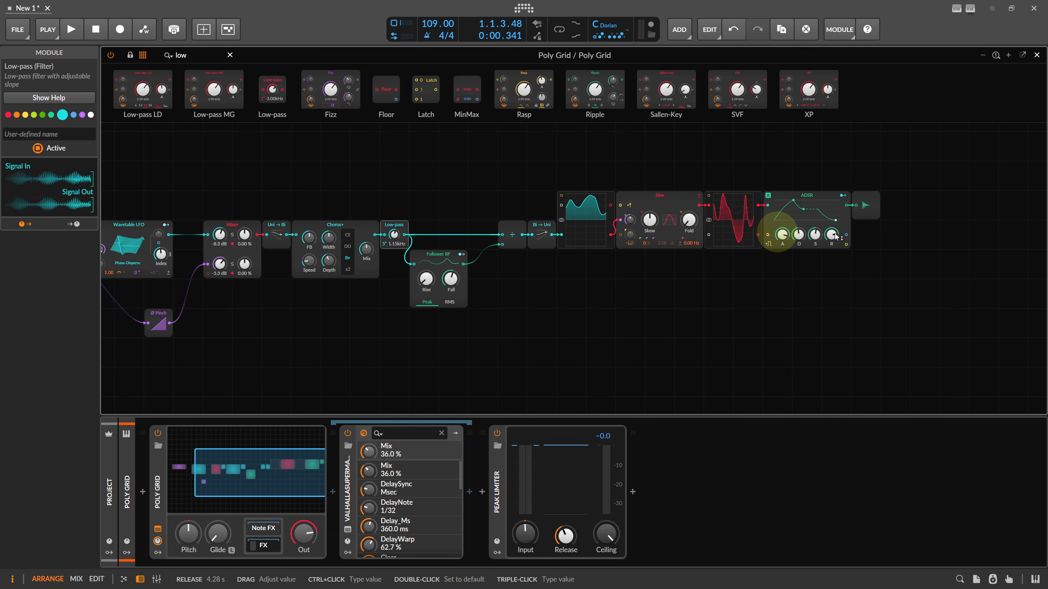
Step: Lower Mixer channel 2 to about -10 dB, and vary the Wavetable LFO's Index and the Ø Pinch amount
scroll(618, 180, "left", 5)
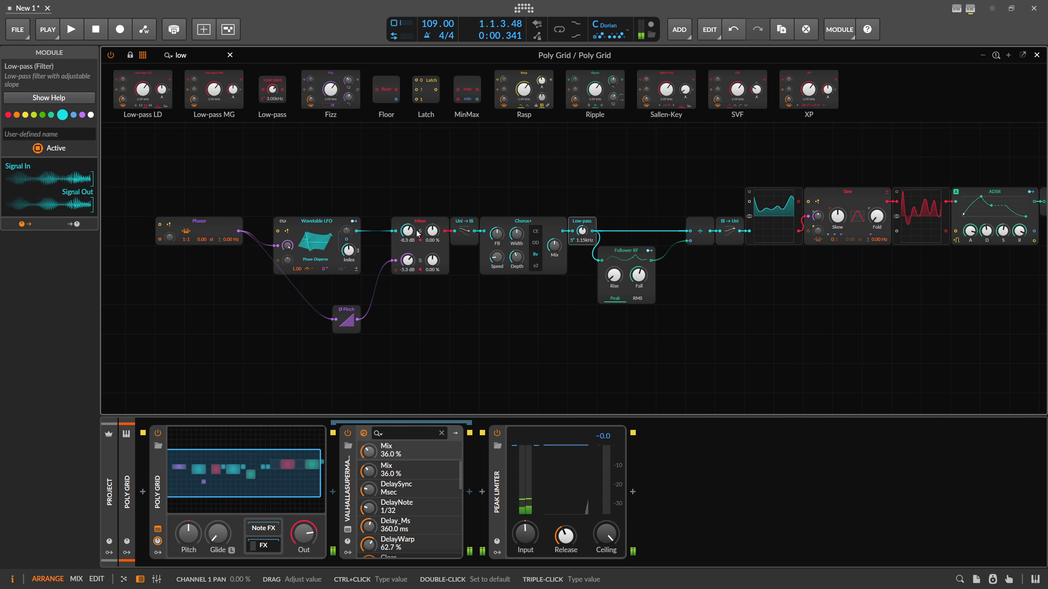
left_click_drag(407, 260, 408, 274)
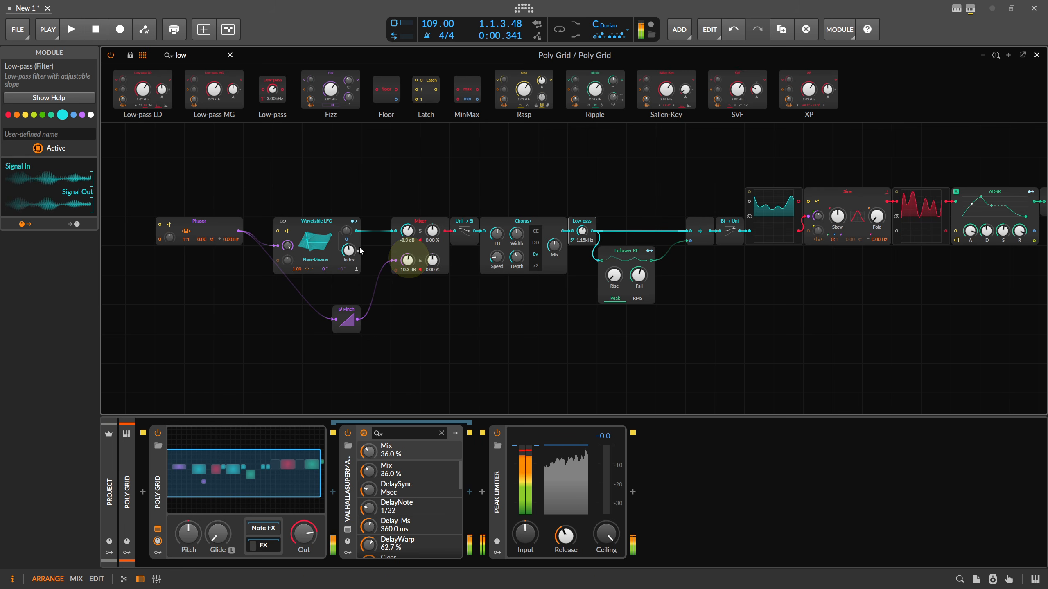
left_click_drag(349, 250, 349, 247)
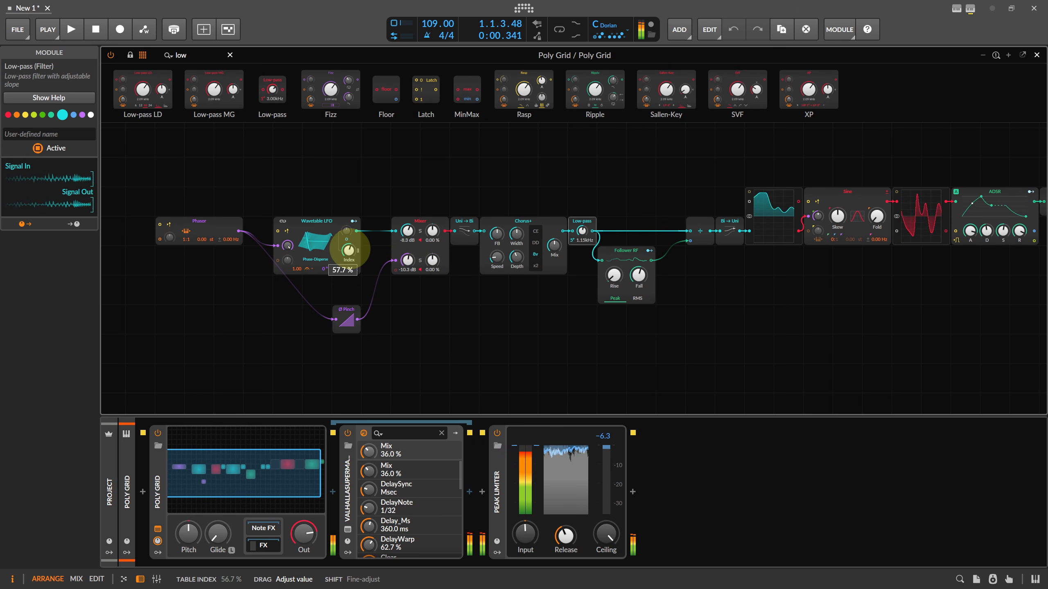
left_click_drag(349, 250, 348, 248)
left_click_drag(346, 321, 345, 318)
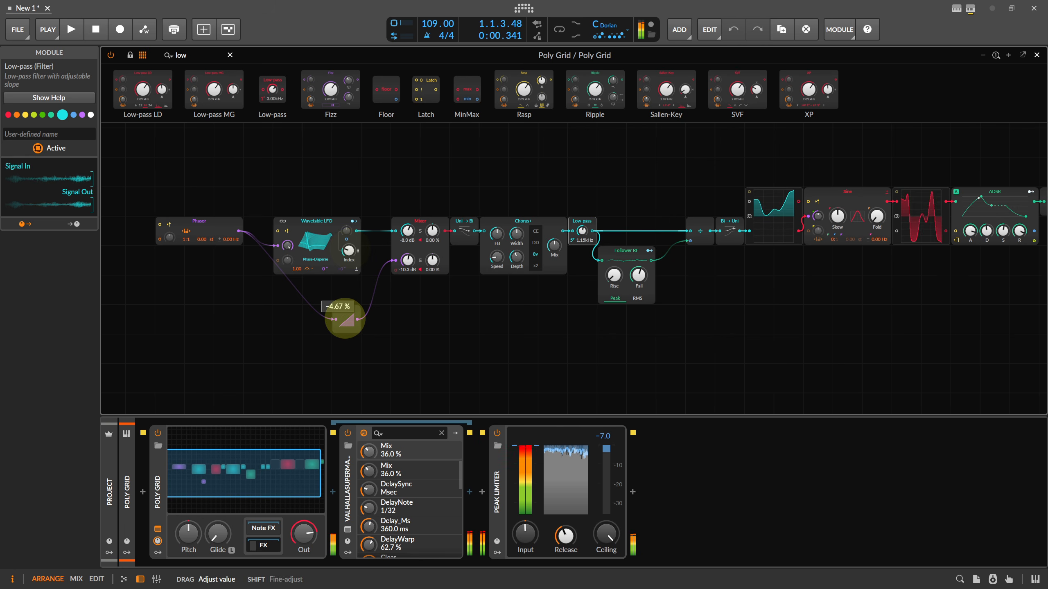
Step: Set the Mixer channels to -14.0 dB and -3.3 dB, lower the Chorus+ Mix to about 34 %, and readjust Ø Pinch
left_click_drag(408, 260, 408, 232)
left_click_drag(554, 246, 555, 252)
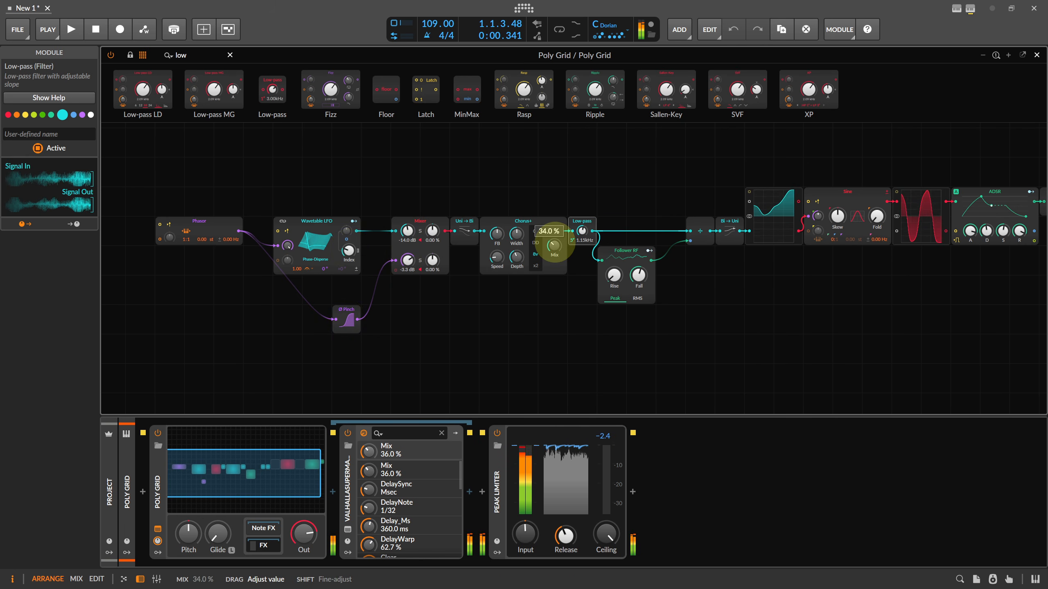
left_click(348, 318)
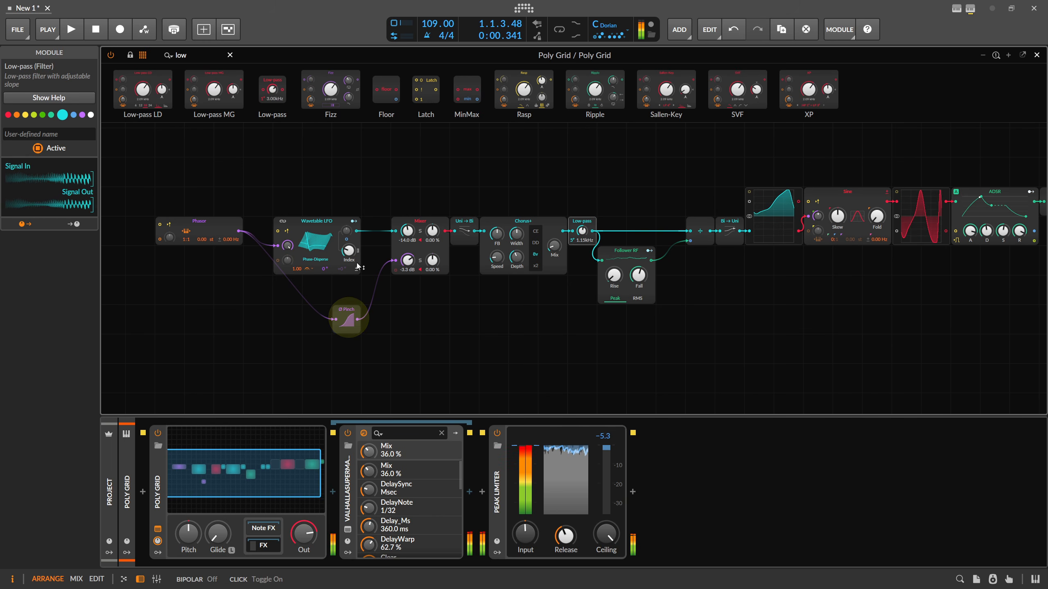
Step: Raise Mixer channel 1 to -3.4 dB and set the Wavetable LFO's Index to about 10 %
left_click_drag(350, 247, 349, 246)
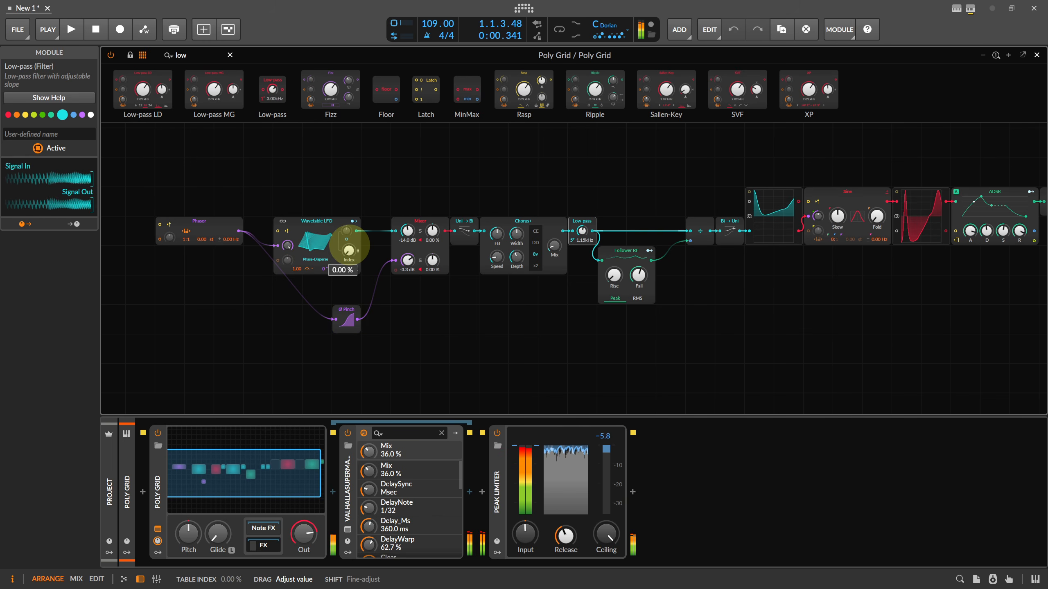
left_click_drag(407, 231, 407, 223)
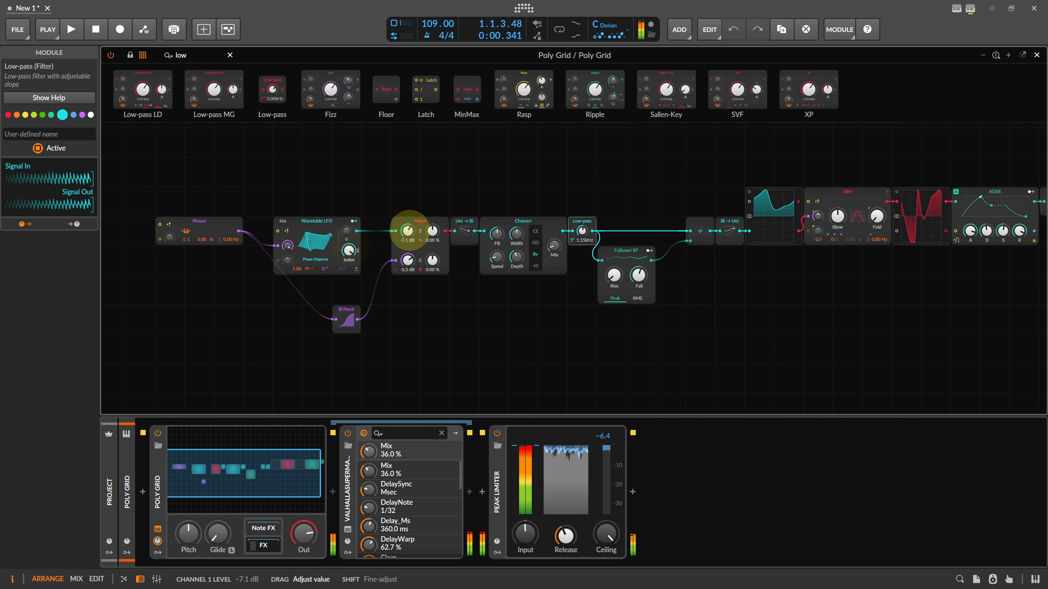
left_click_drag(348, 251, 349, 240)
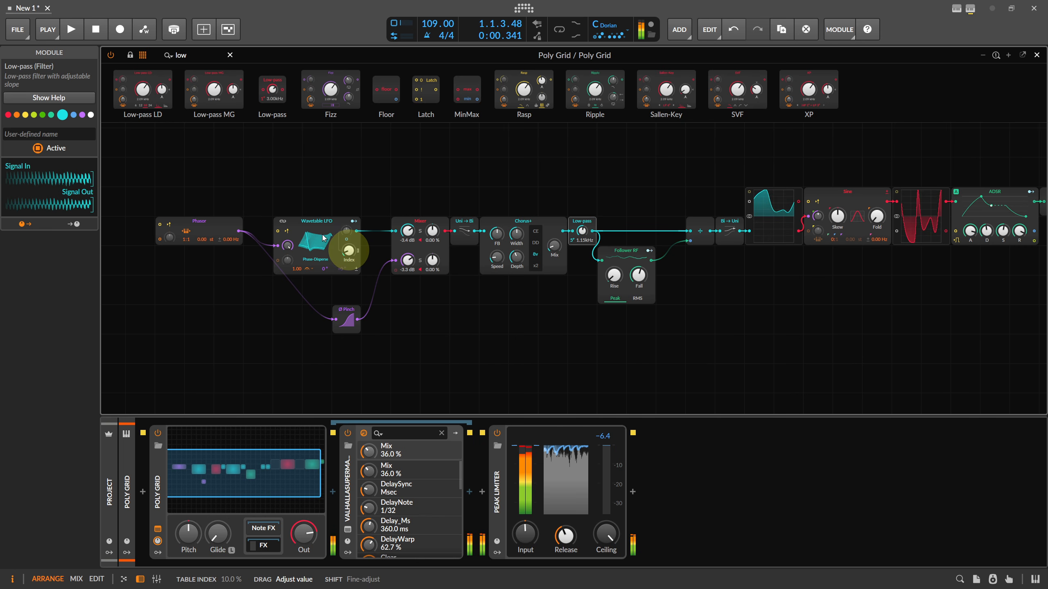
Step: Try Pulse.wav from the Vital wavetable folder in the Wavetable LFO, and replace it with Smear.wav
key("alt+Tab")
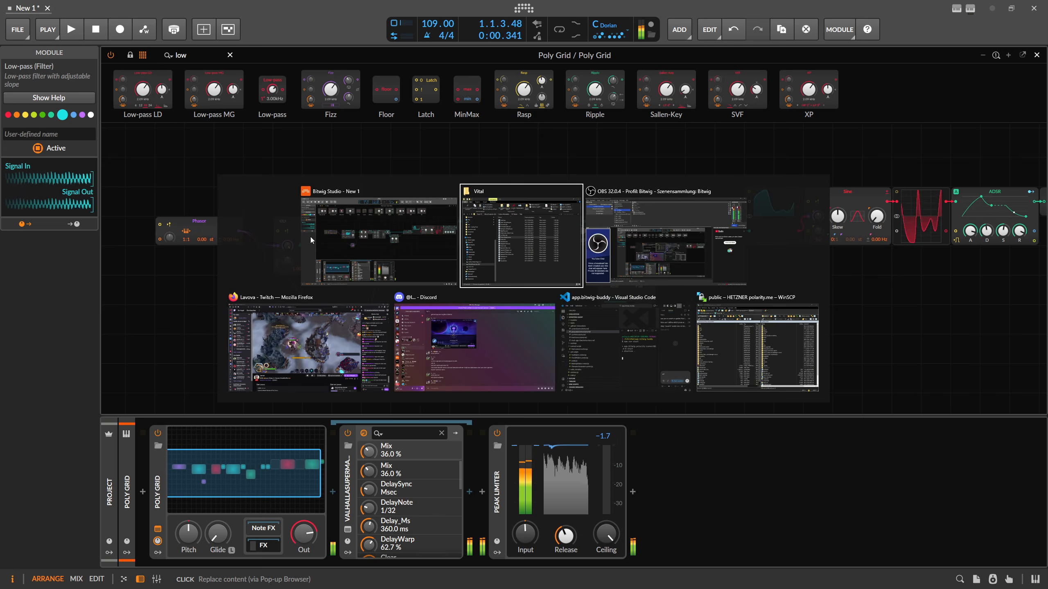
left_click(723, 297)
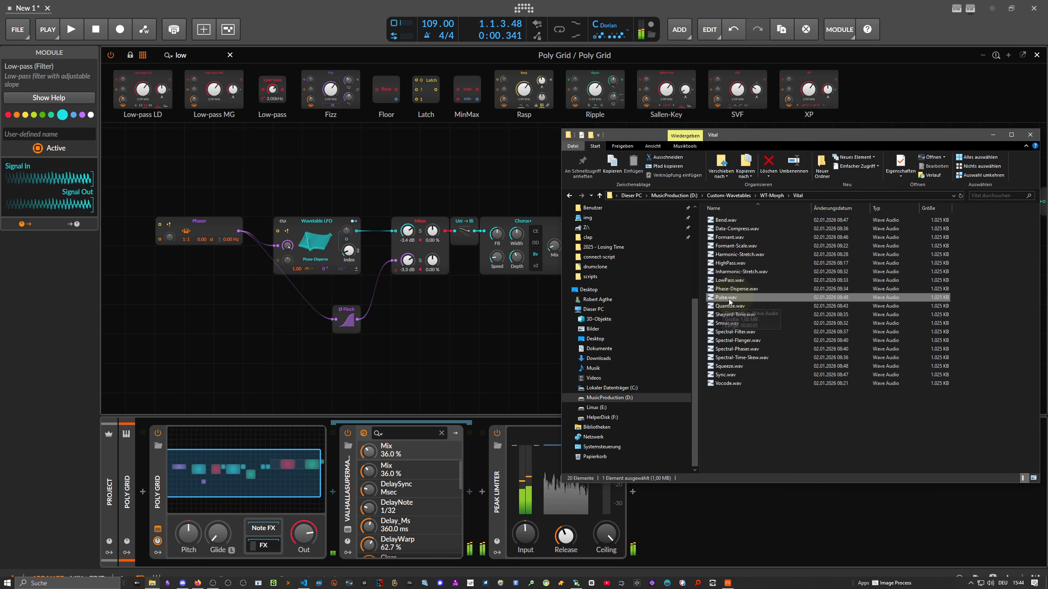
left_click_drag(723, 298, 346, 243)
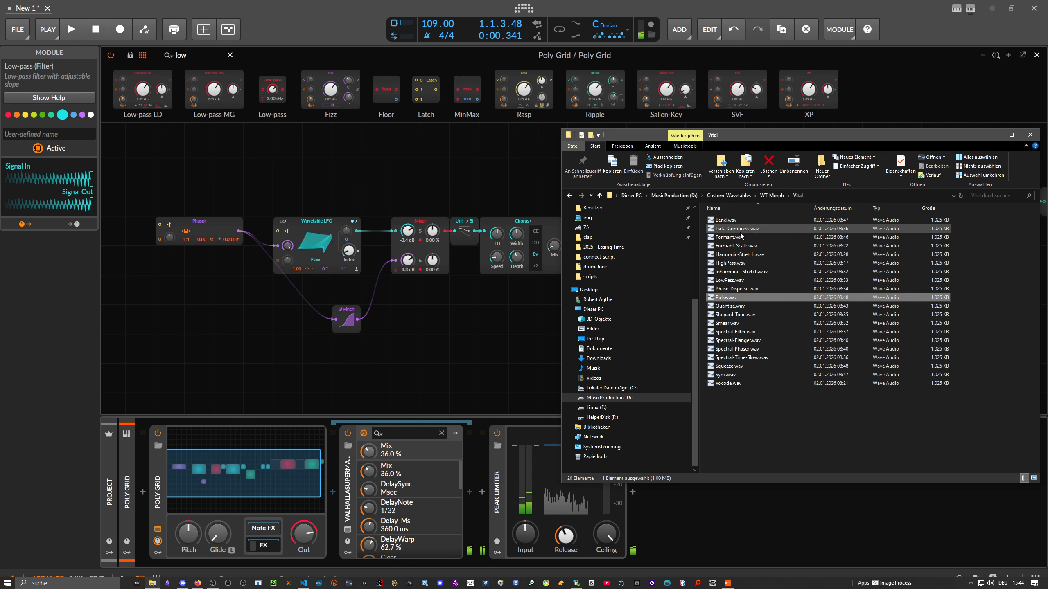
left_click(740, 333)
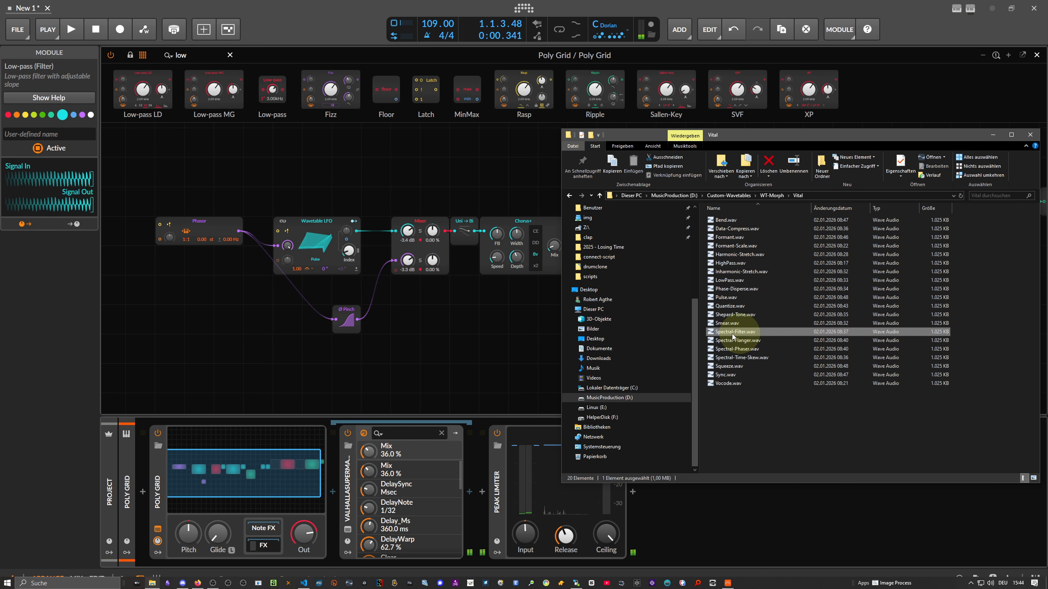
mouse_move(735, 332)
left_mouse_down()
mouse_move(388, 251)
mouse_move(664, 302)
mouse_move(737, 332)
mouse_move(594, 294)
mouse_move(318, 247)
mouse_move(350, 248)
left_mouse_up()
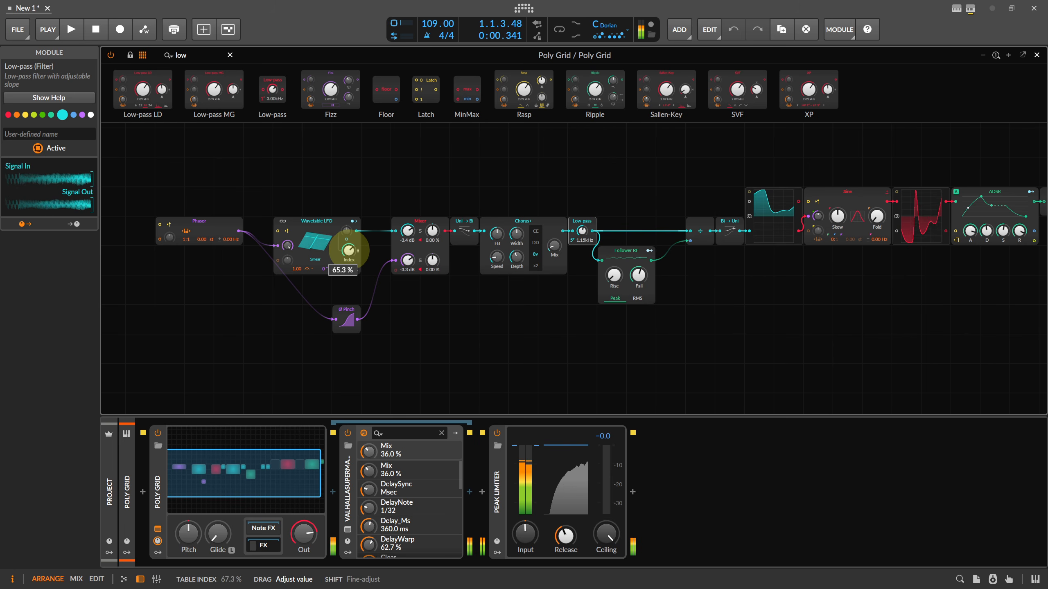
Step: Set Mixer channel 1 to 0.0 dB and channel 2 to about -25 dB while varying the Wavetable LFO's Index
left_click_drag(349, 250, 347, 250)
double_click(408, 231)
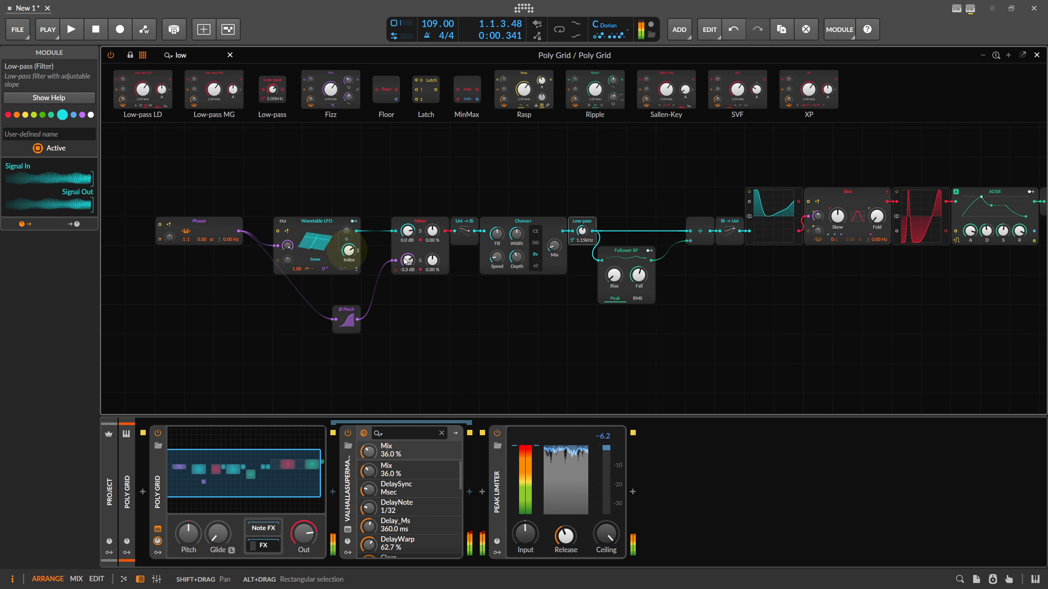
left_click_drag(407, 260, 408, 269)
left_click_drag(349, 250, 350, 251)
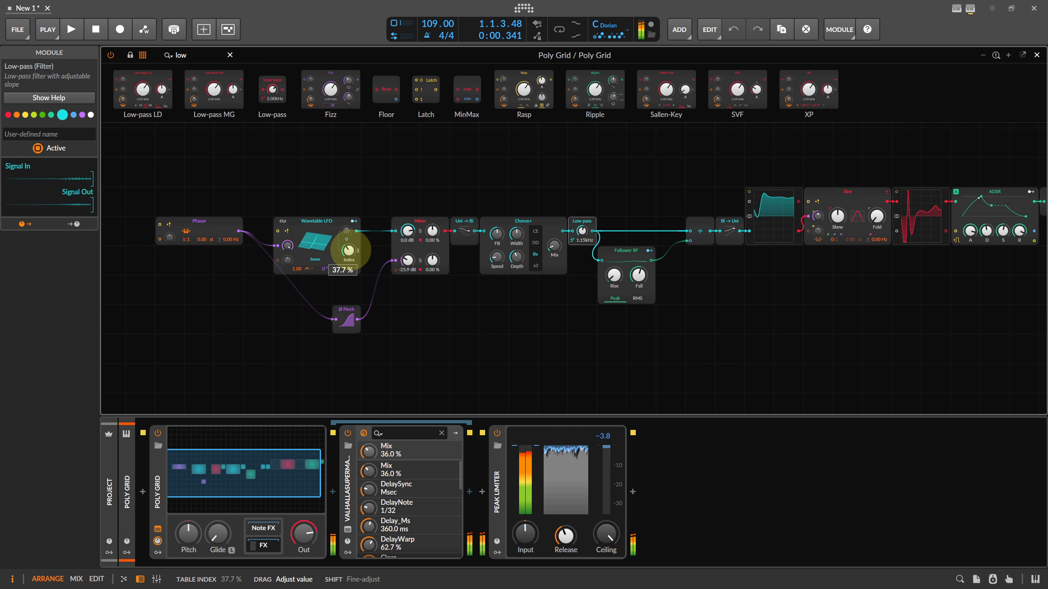
left_click_drag(348, 251, 348, 251)
Step: Search the modules for "rand" and place an S/H LFO directly above the Wavetable LFO
left_click_drag(198, 53, 113, 55)
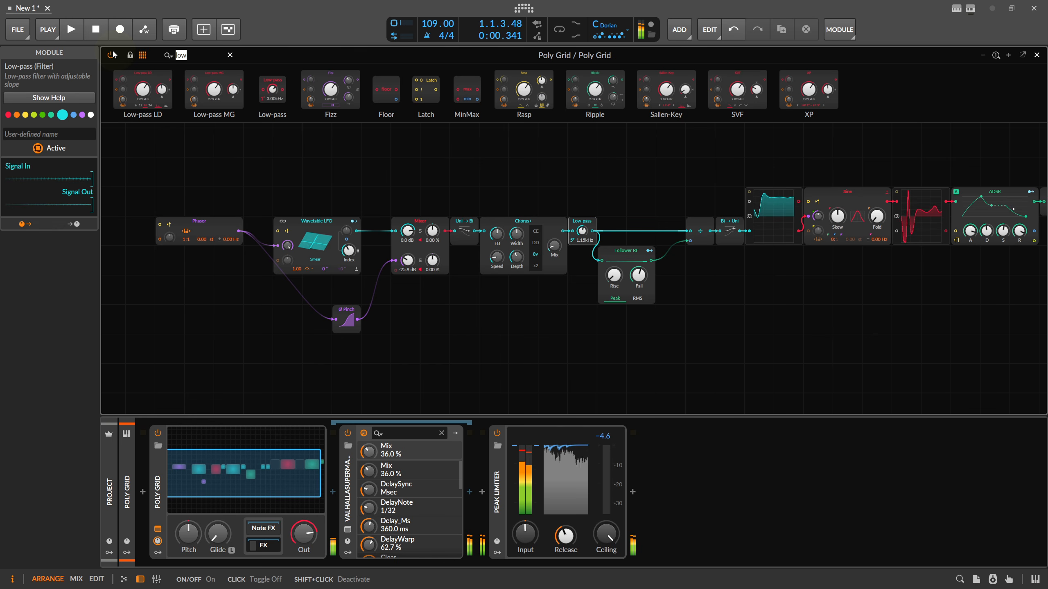
type("rand")
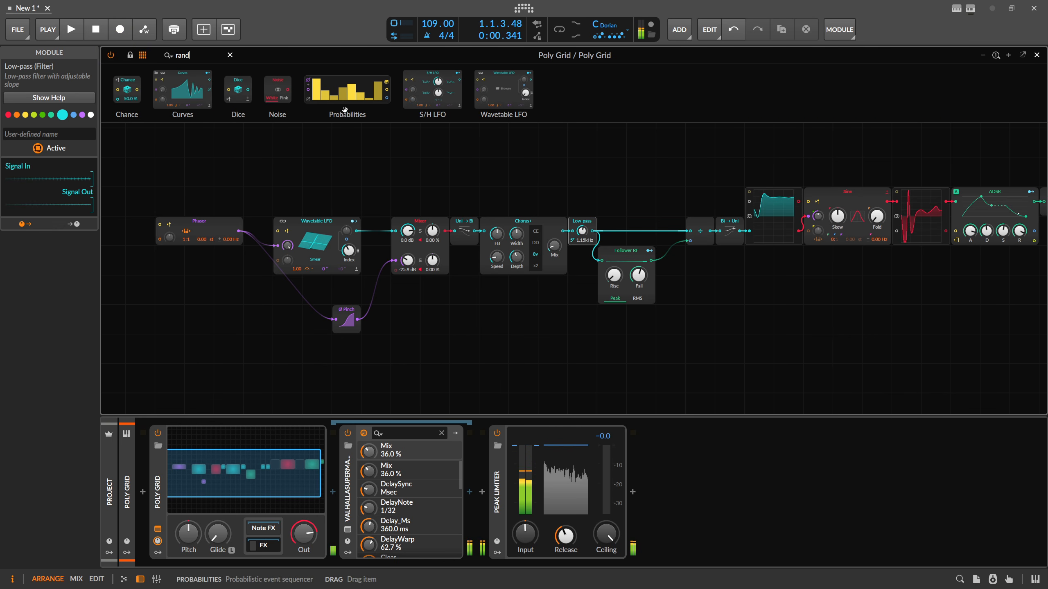
left_click_drag(442, 92, 296, 257)
Step: Try modulating the Wavetable LFO's Index from the S/H LFO with an amount of 0.597, and remove the mapping
left_click(353, 243)
left_click_drag(349, 330, 350, 354)
left_click(356, 242)
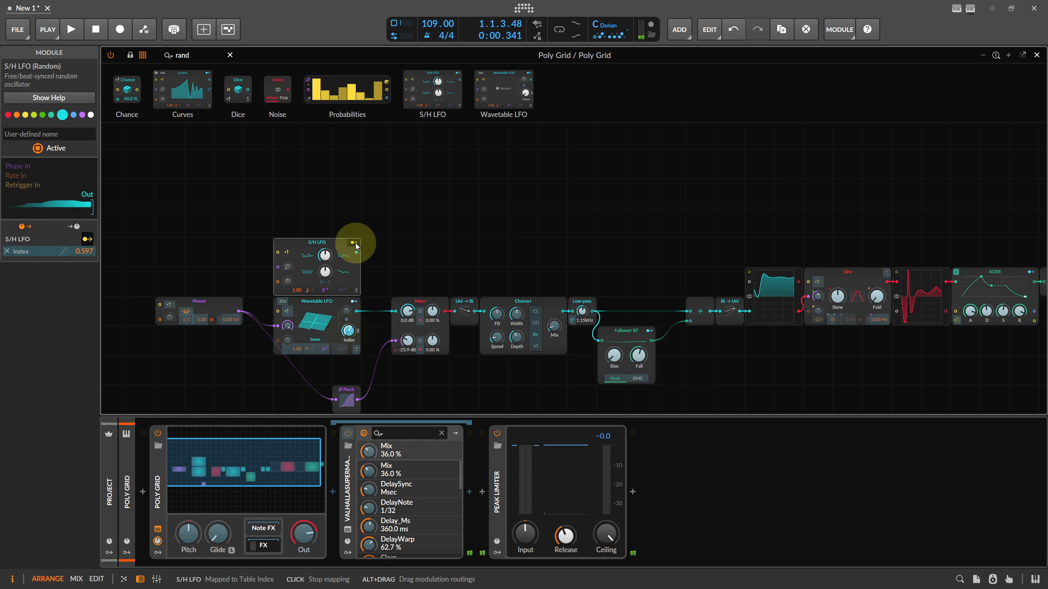
left_click(357, 242)
left_click(350, 329)
double_click(350, 329)
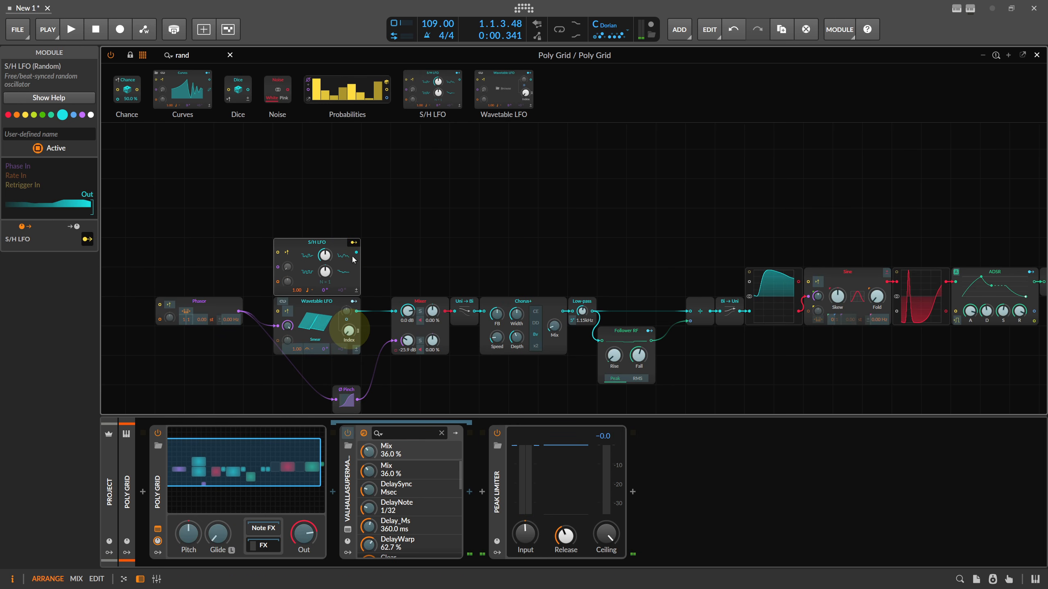
Step: Patch the S/H LFO's output into the Wavetable LFO's index input and set its Smoothing to 100 %, keeping the quarter-note timebase
left_click_drag(356, 252, 326, 256)
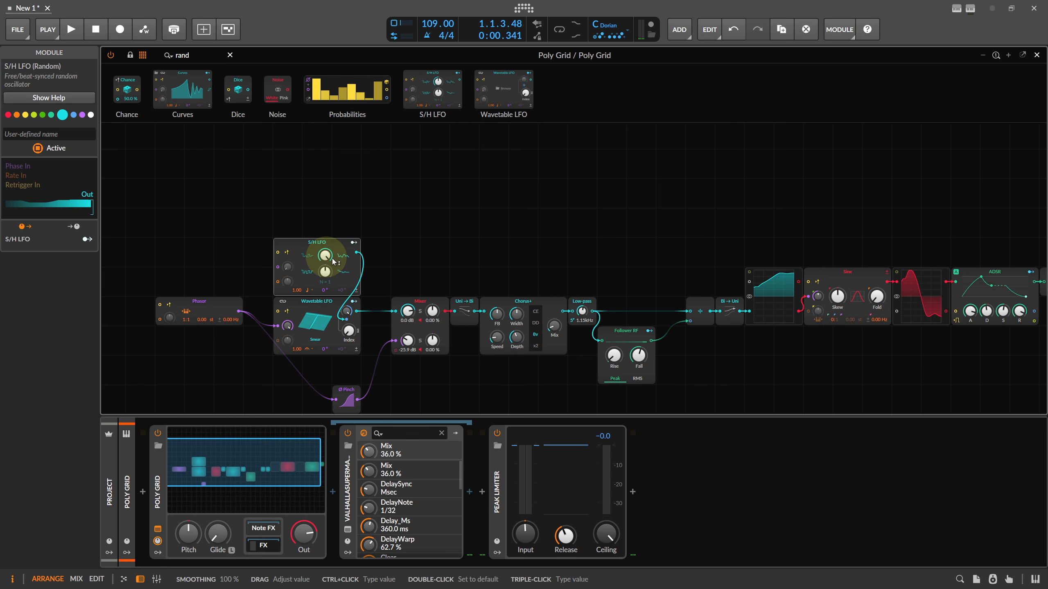
left_click(310, 290)
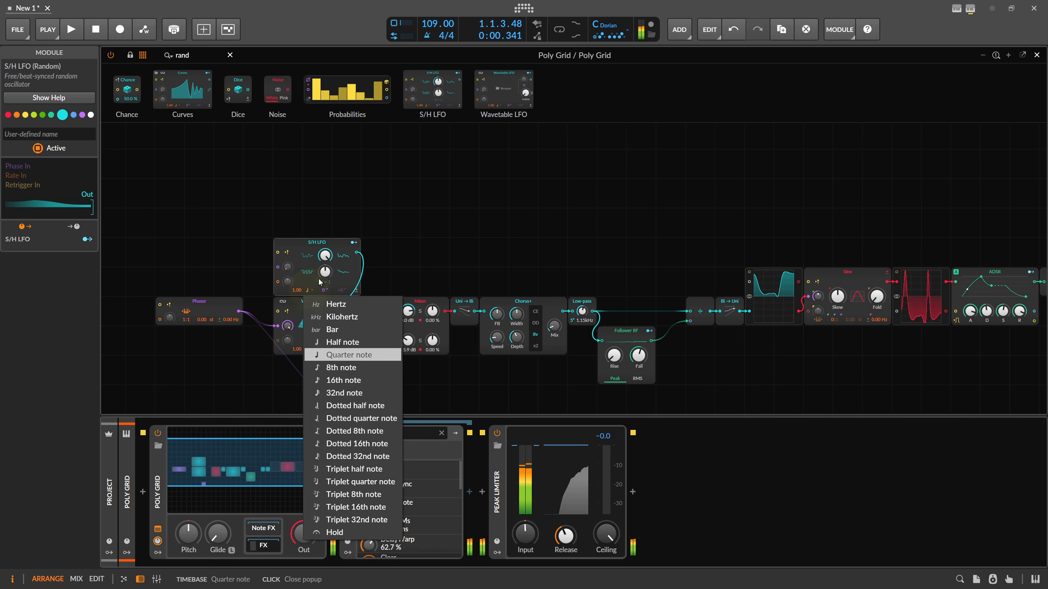
left_click(336, 240)
Step: Fine-tune the Speed, Depth and Mix of the Chorus+ module
left_click_drag(496, 338, 495, 337)
left_click_drag(516, 337, 497, 345)
left_click_drag(554, 327, 554, 327)
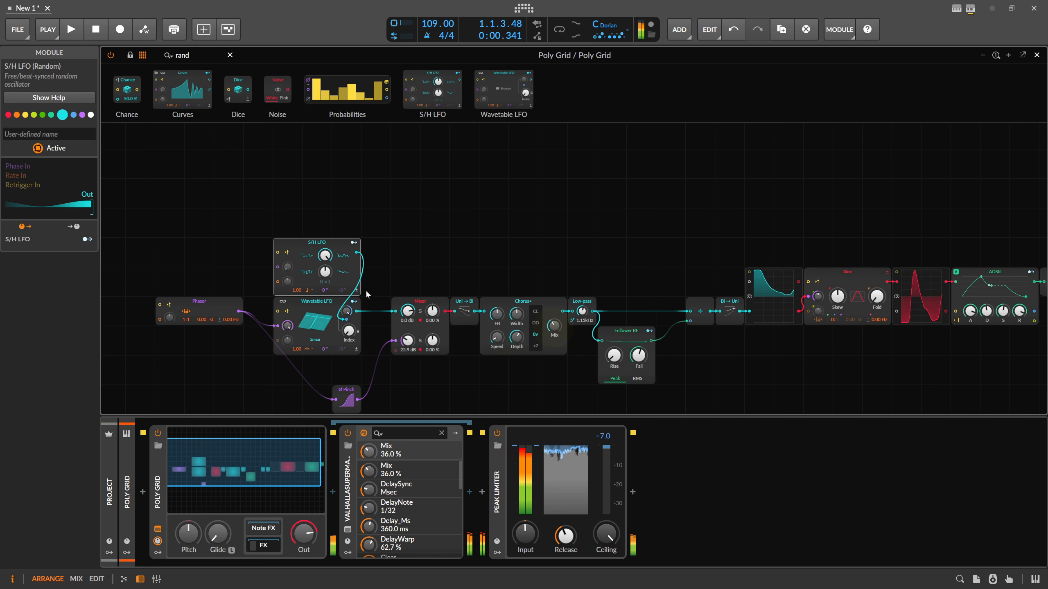
Step: Set the S/H LFO's Rate to 4.00 and lower the Low-pass cutoff to about 590 Hz
left_click(287, 281)
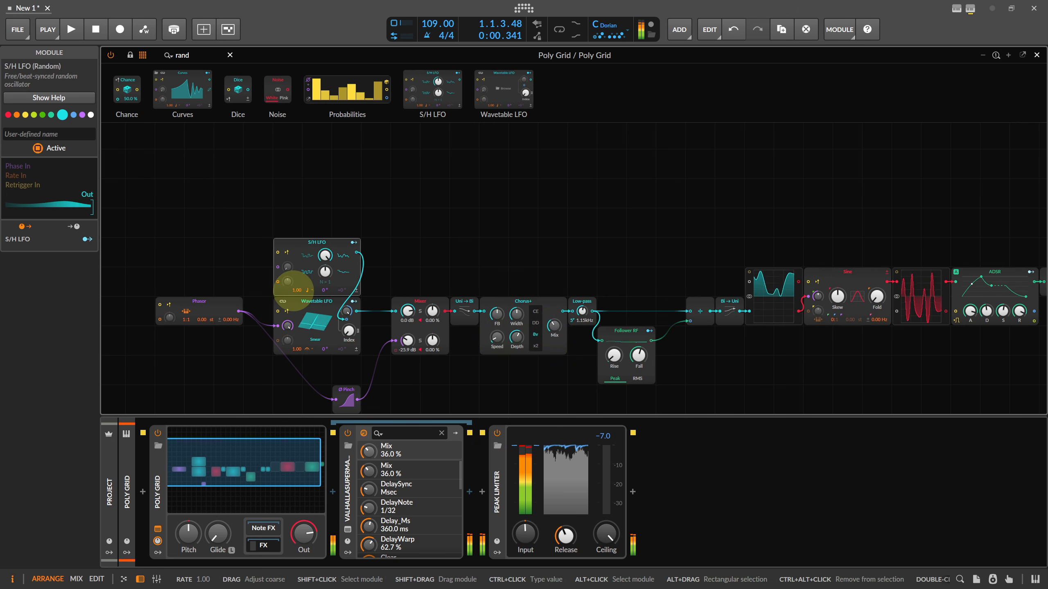
left_click_drag(288, 281, 288, 280)
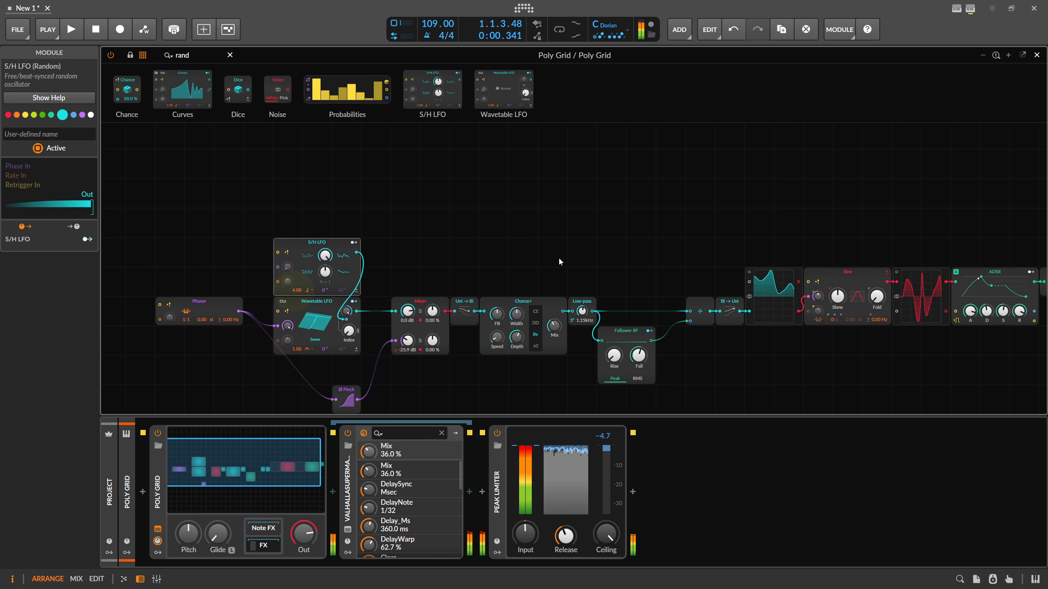
left_click_drag(559, 257, 423, 244)
left_click_drag(446, 299, 445, 297)
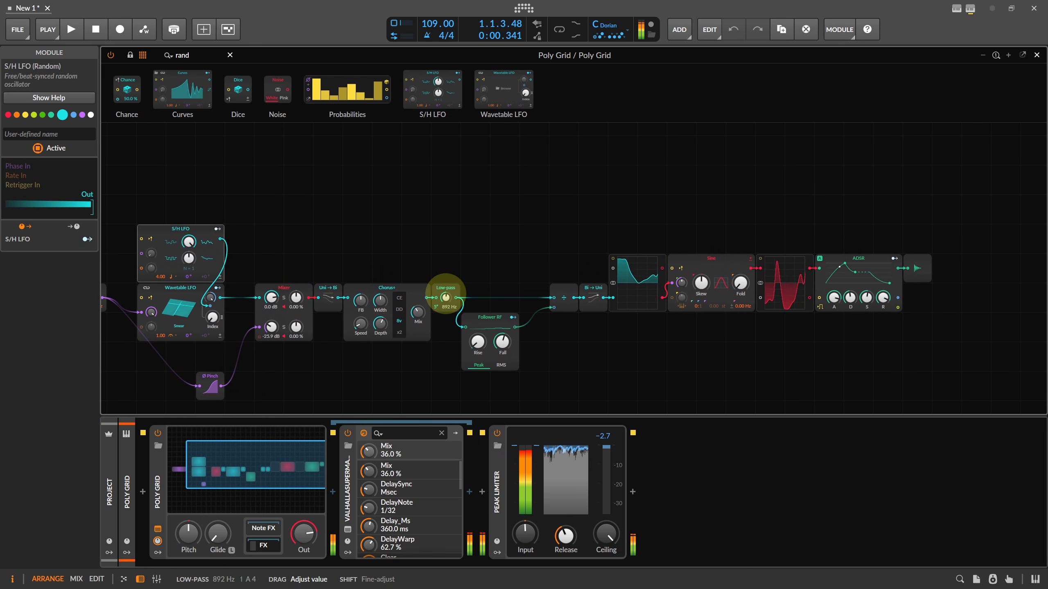
left_click_drag(446, 297, 446, 301)
Step: Duplicate the S/H LFO above the Chorus+ and map the copy to the Low-pass cutoff with an amount of 31.00
left_click(184, 229)
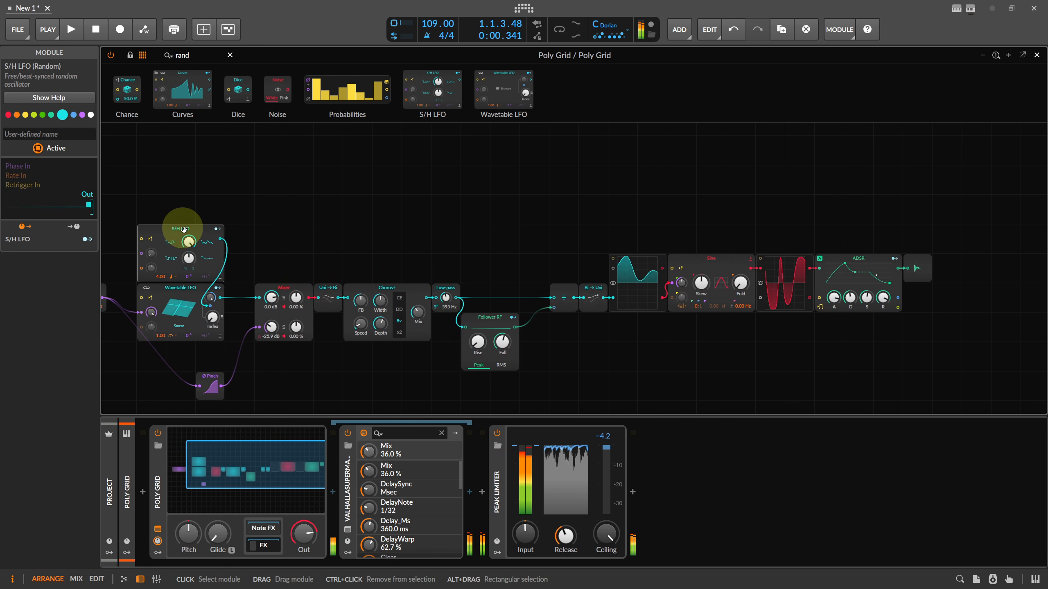
left_click_drag(184, 229, 378, 202)
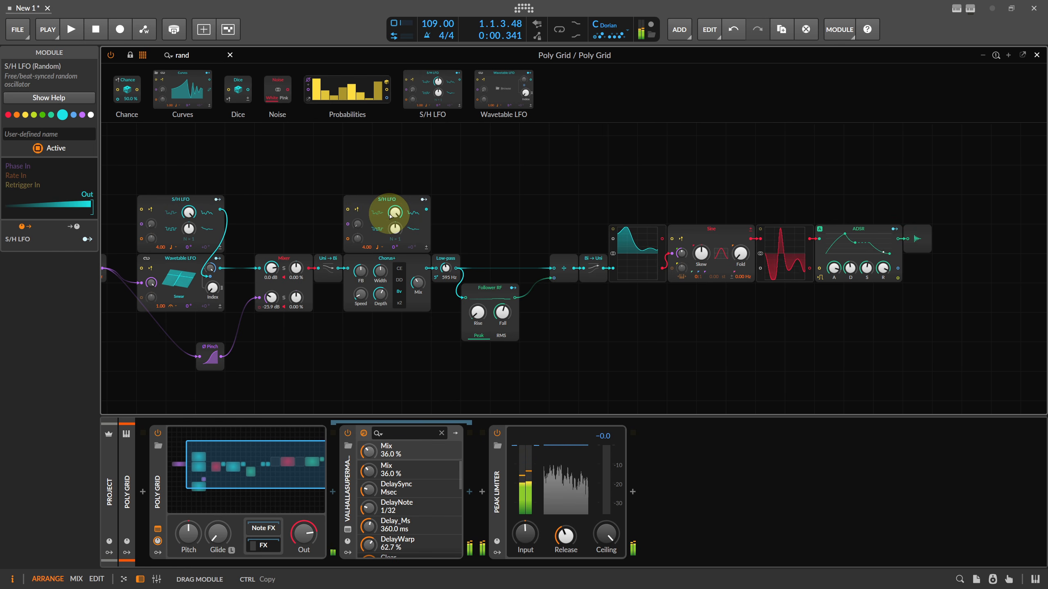
left_click(424, 200)
left_click_drag(446, 268, 446, 239)
left_click(423, 199)
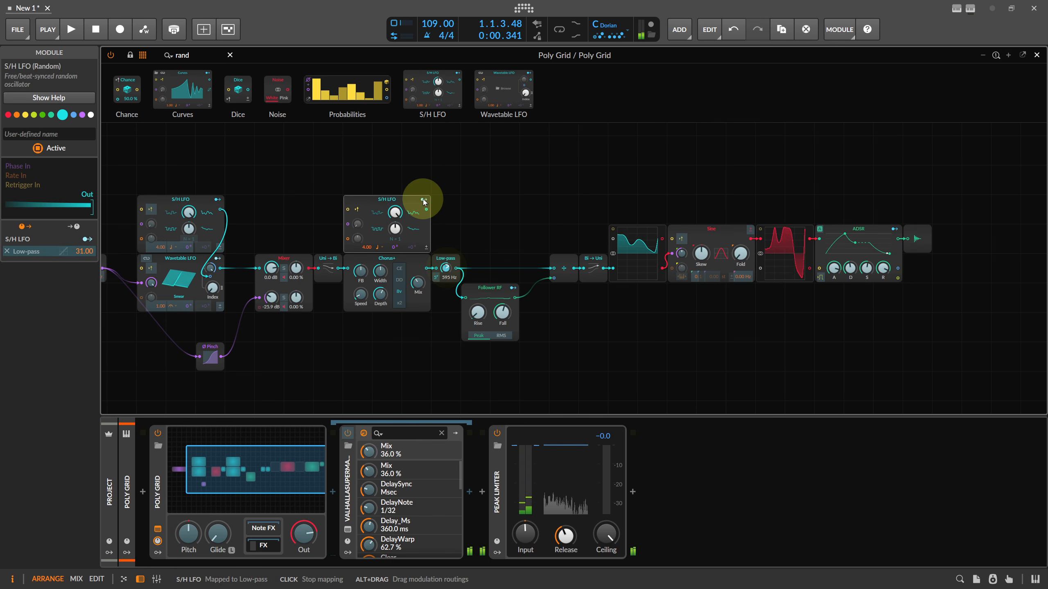
Step: Lower the Low-pass cutoff to 347 Hz and adjust the filter's slope
left_click(446, 268)
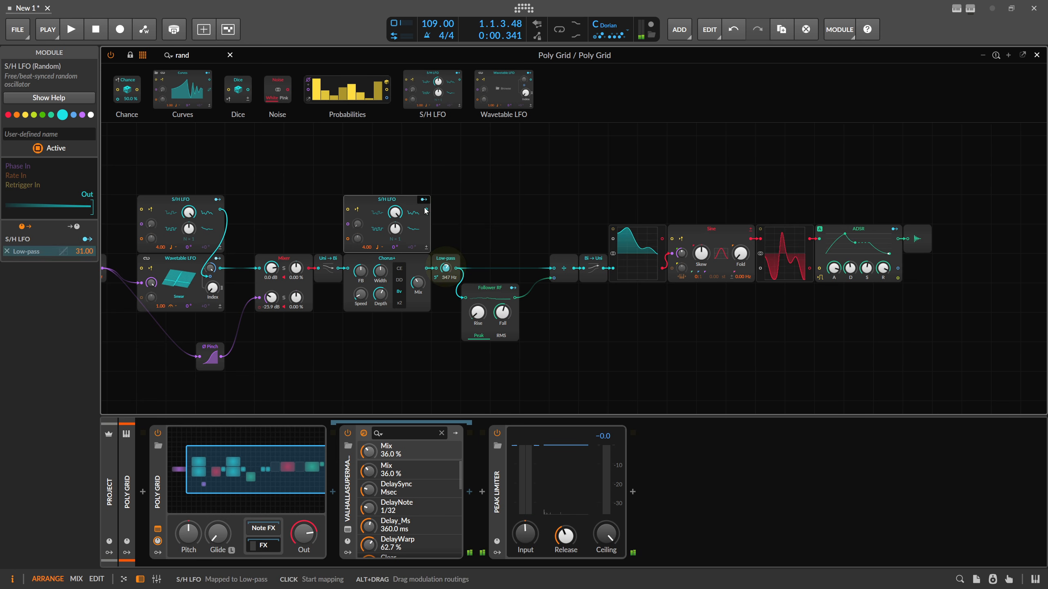
left_click_drag(437, 279, 437, 286)
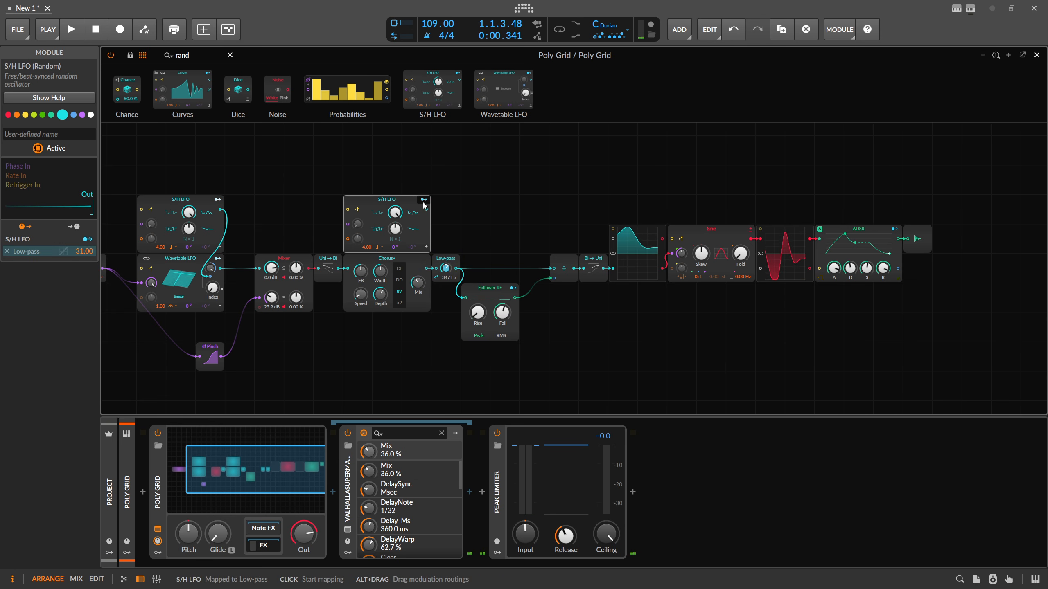
Step: Set the second S/H LFO's Rate to 2.00 and raise its Low-pass modulation amount to 60.33
left_click(359, 239)
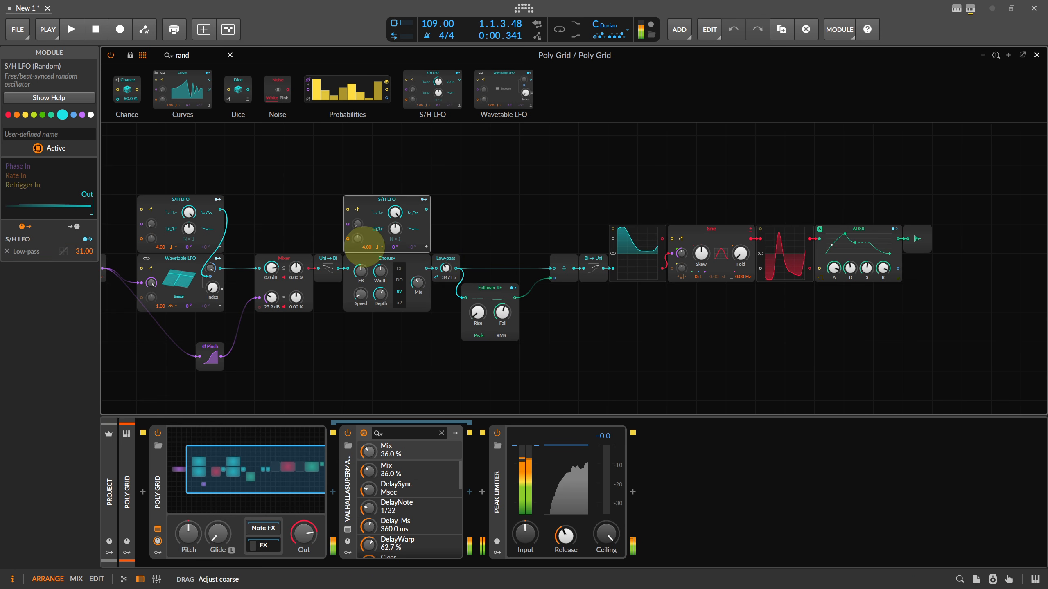
left_click(424, 199)
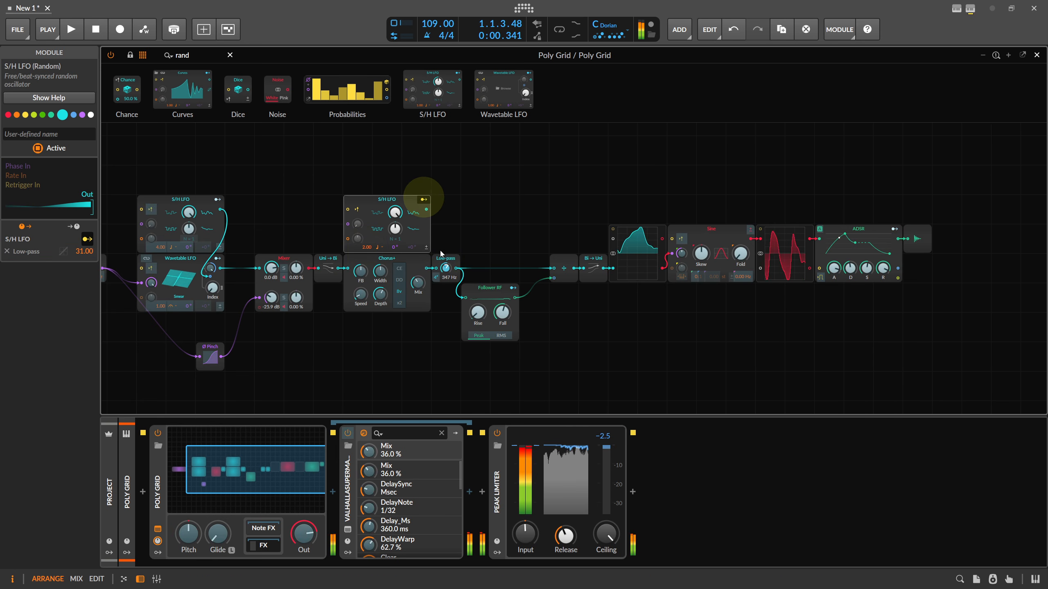
left_click_drag(446, 271, 446, 265)
left_click(423, 199)
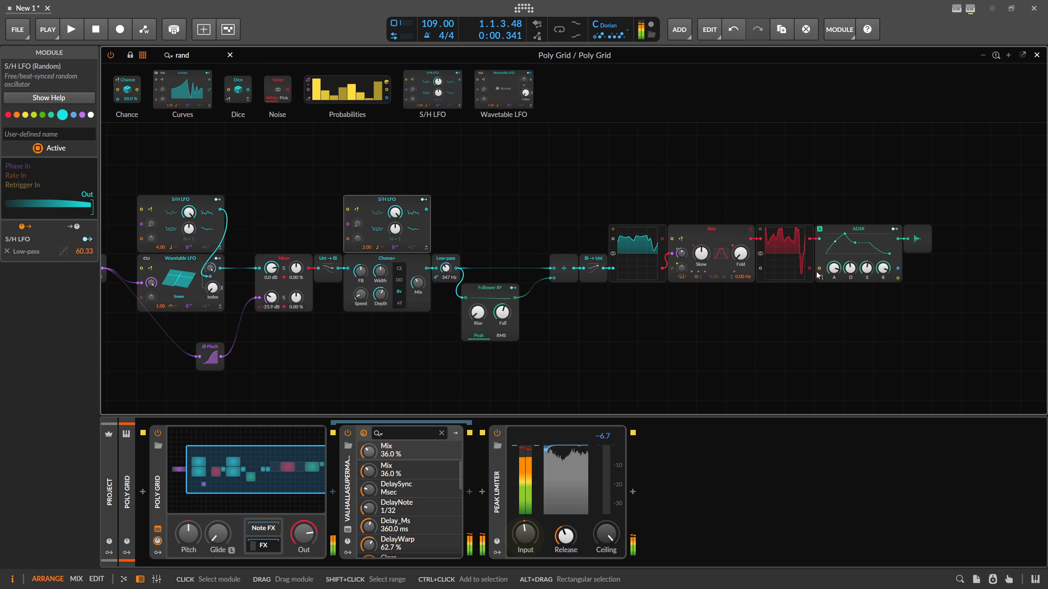
Step: Search the modules for "amp" and insert an Amplify between the Sine and its oscilloscope, set to 60.7 %
left_click(230, 55)
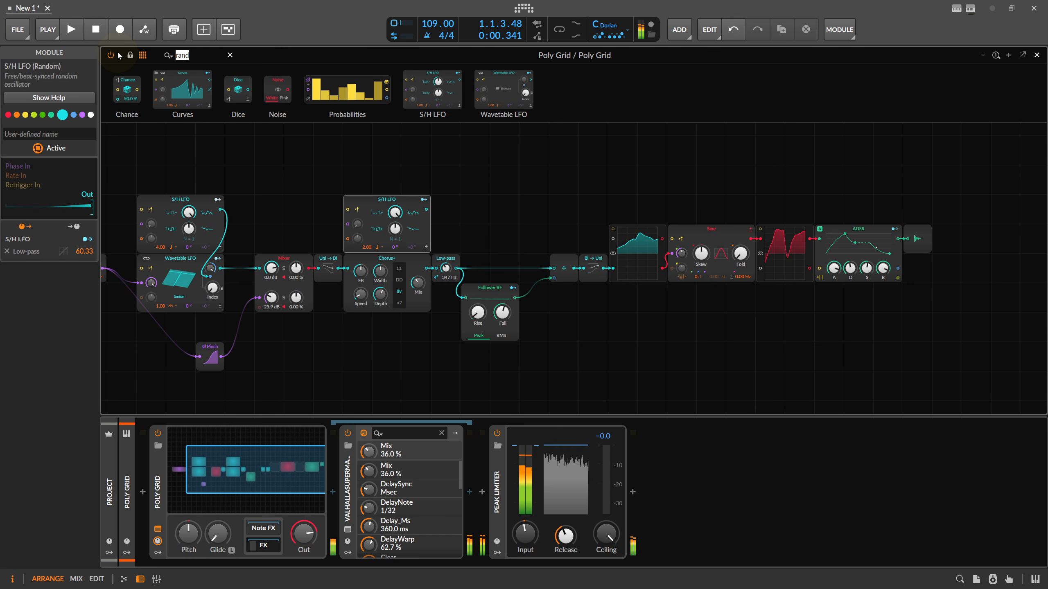
type("amp")
left_click_drag(127, 89, 770, 255)
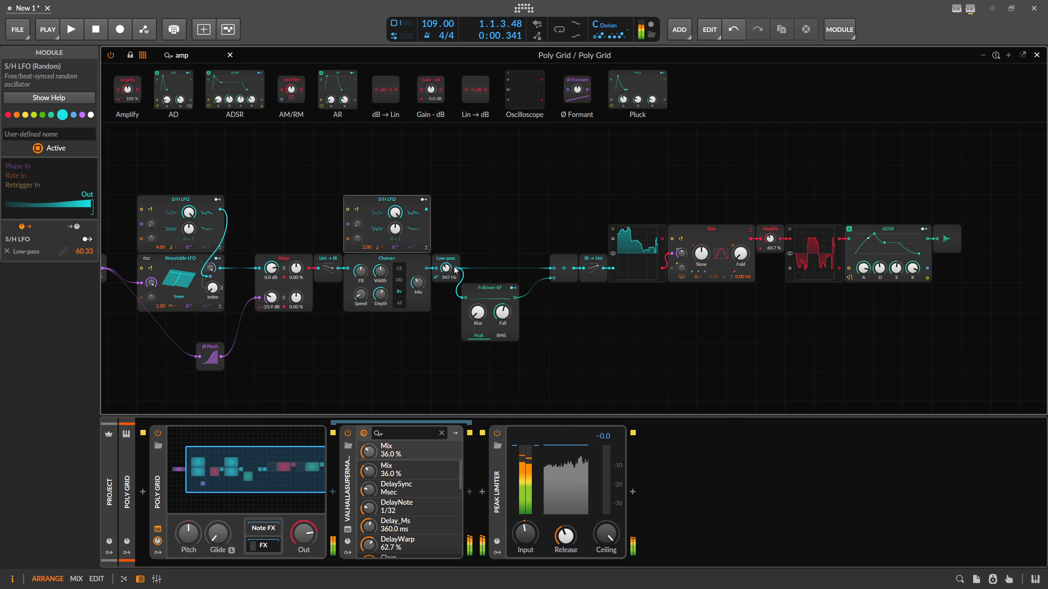
Step: Lower the Low-pass cutoff to 138 Hz
mouse_move(444, 268)
left_mouse_down()
mouse_move(436, 276)
mouse_move(444, 267)
left_mouse_up()
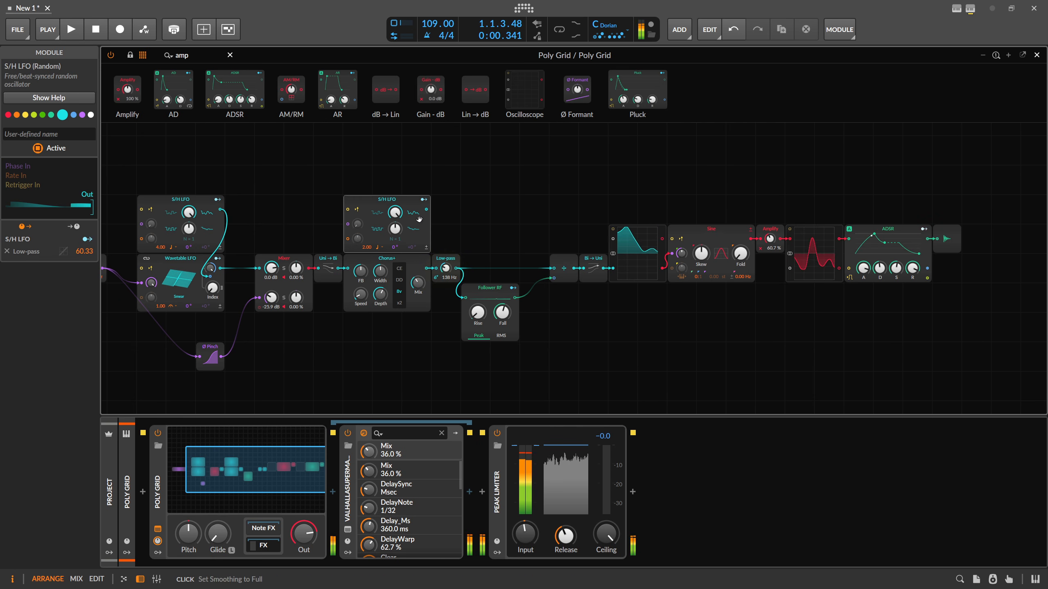
left_click(358, 211)
left_click_drag(301, 193, 366, 189)
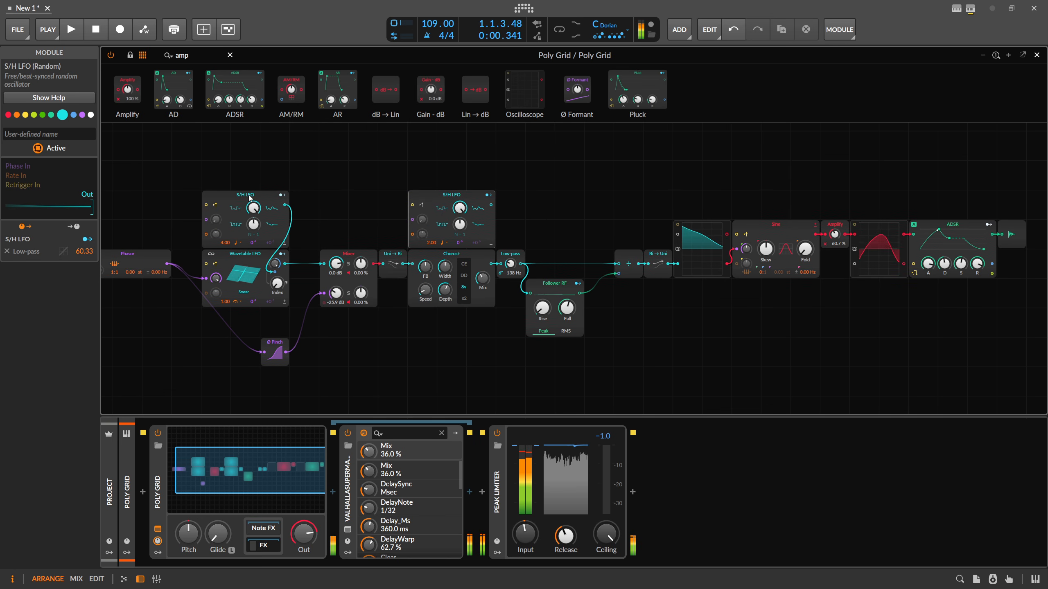
left_click(216, 203)
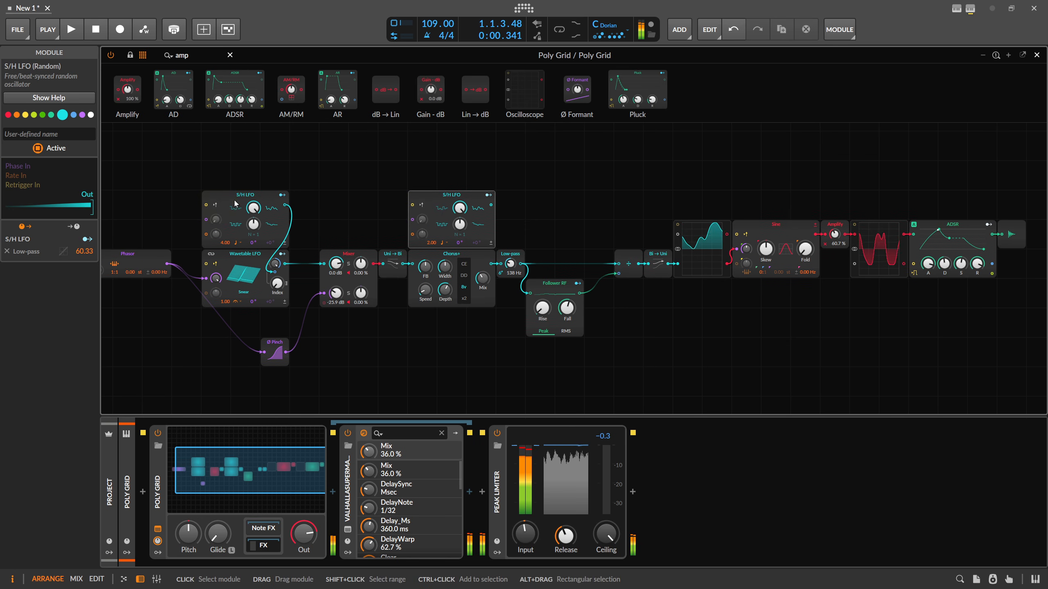
Step: Reduce the Amplify level to about 55 % and adjust the ADSR's Attack
left_click_drag(842, 208, 763, 235)
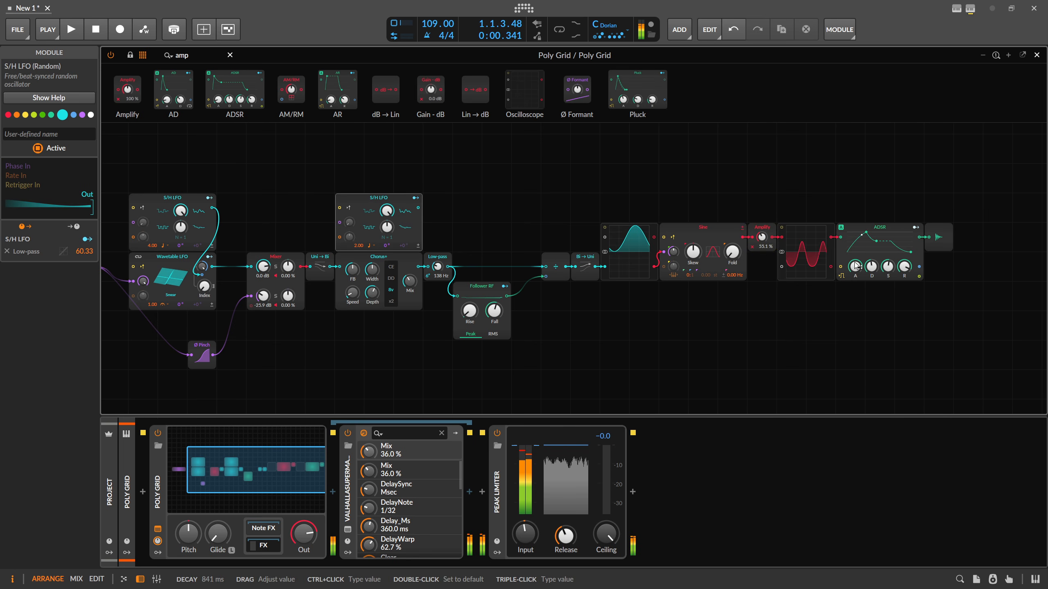
left_click_drag(856, 266, 854, 262)
left_click_drag(545, 224, 309, 244)
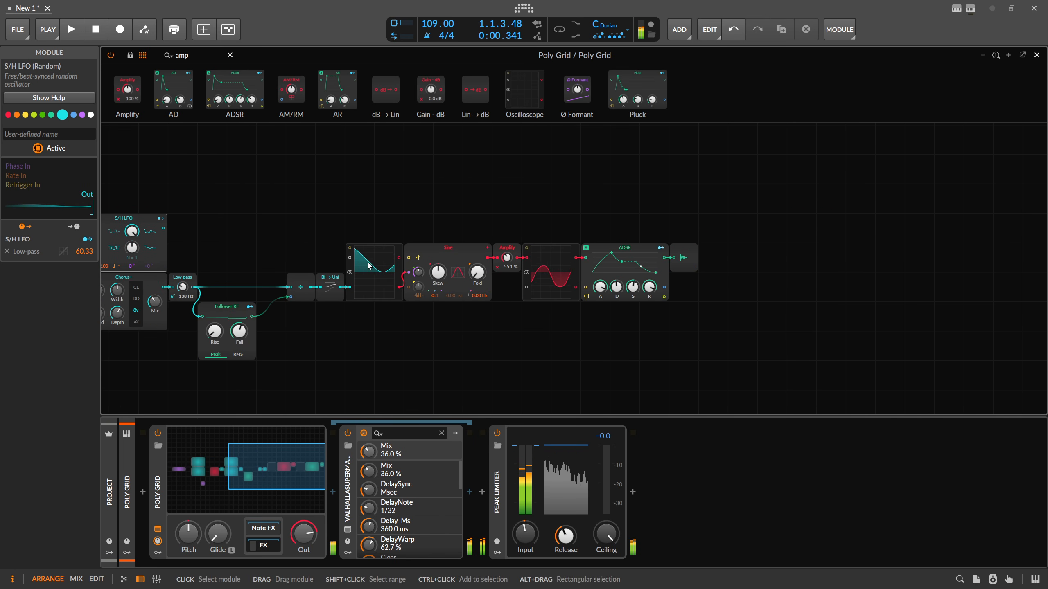
Step: Delete the oscilloscope ahead of the Sine and connect the Bi → Uni output directly to the Sine's phase input
left_click(354, 264)
key("Delete")
left_click(460, 250)
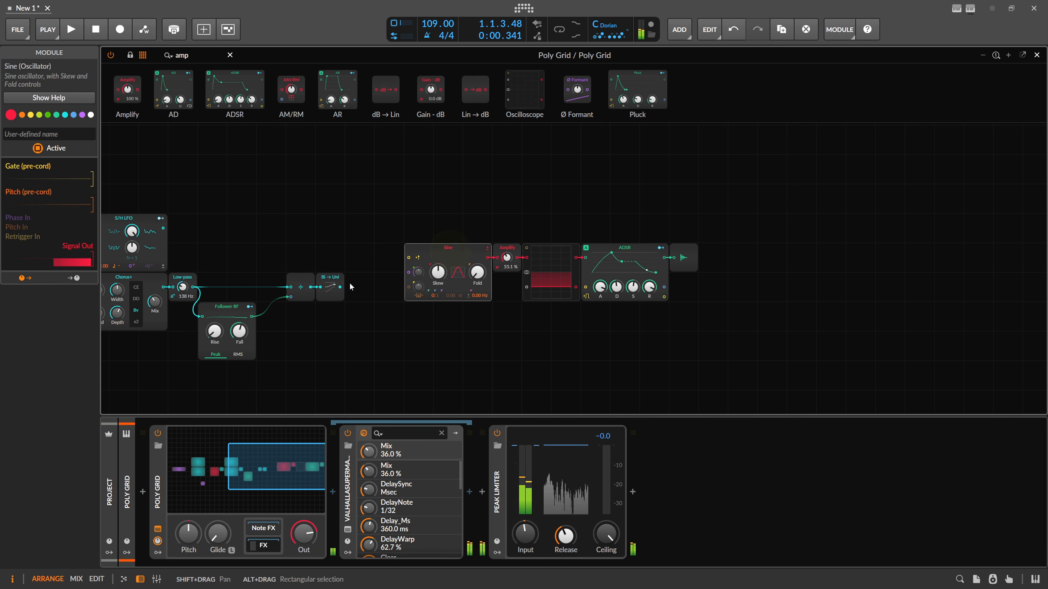
left_click_drag(340, 287, 408, 273)
left_click(465, 240)
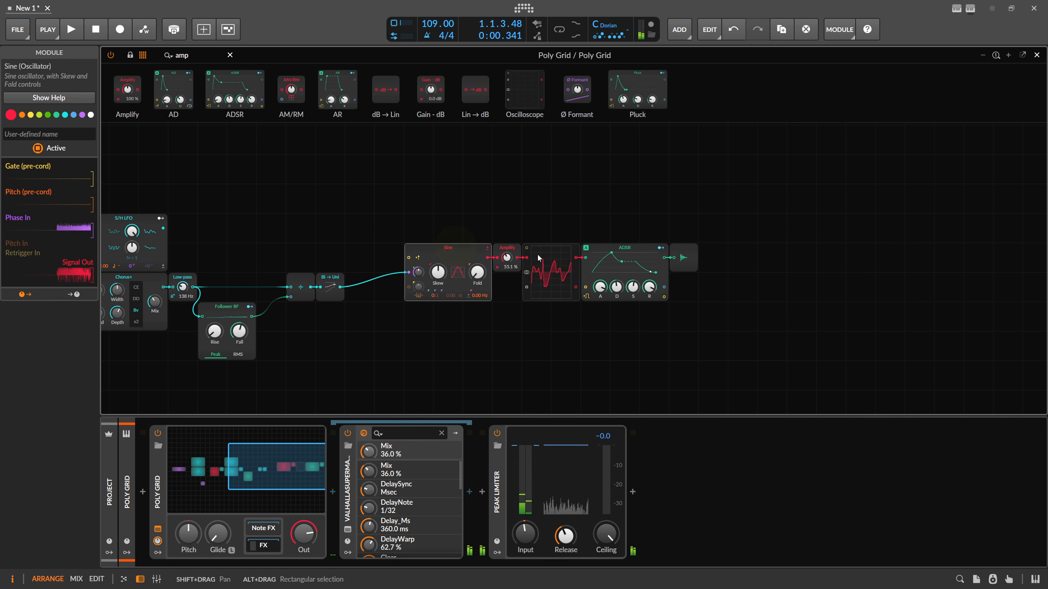
Step: Examine the signal chain from the Phasor through the Divide and Bi → Uni modules to the Sine and ADSR
left_click_drag(409, 217, 716, 343)
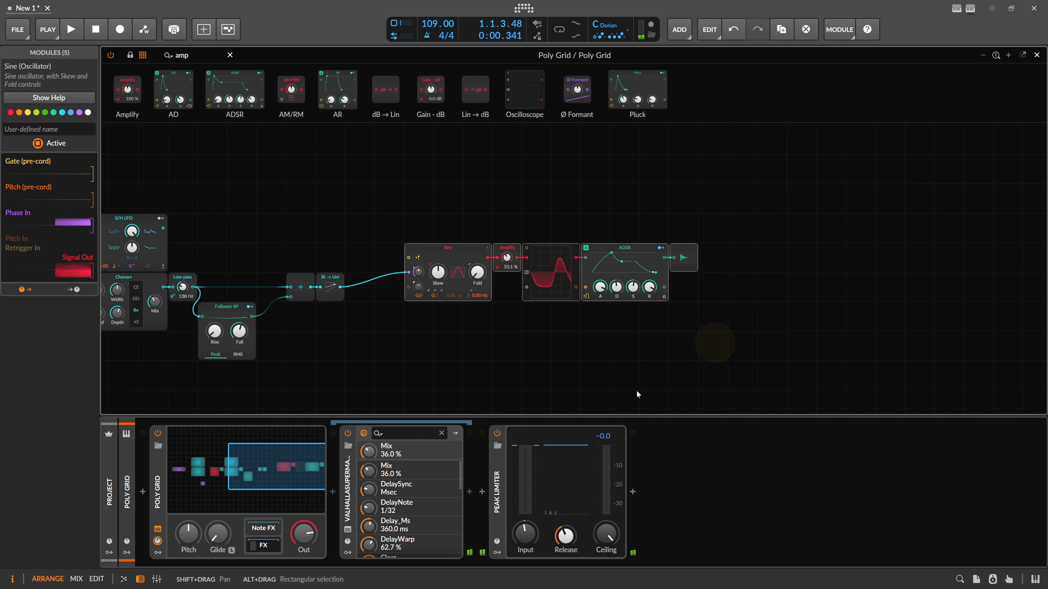
left_click_drag(466, 326, 831, 321)
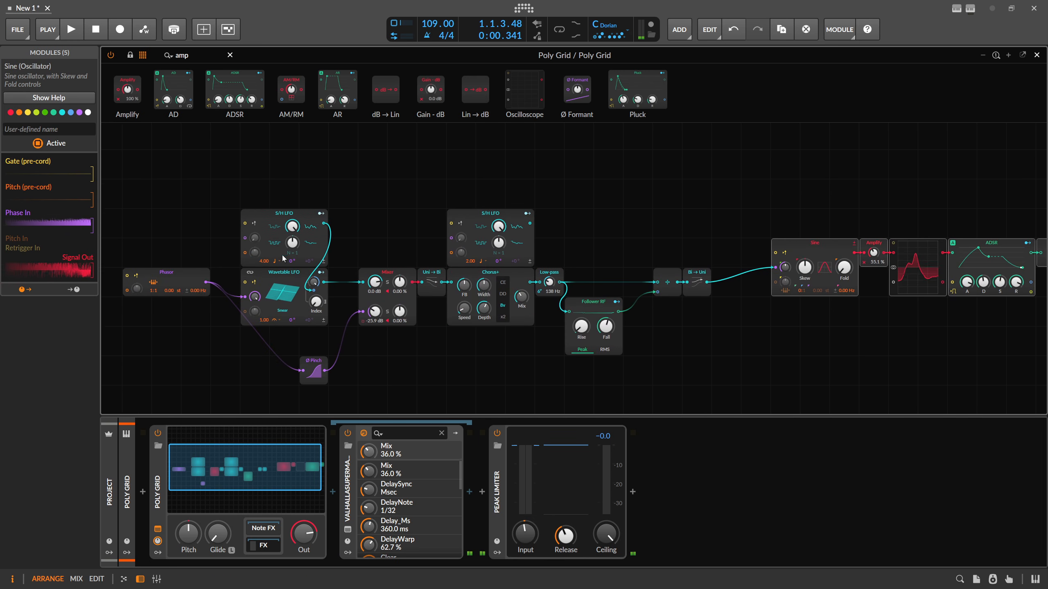
left_click_drag(700, 250, 563, 244)
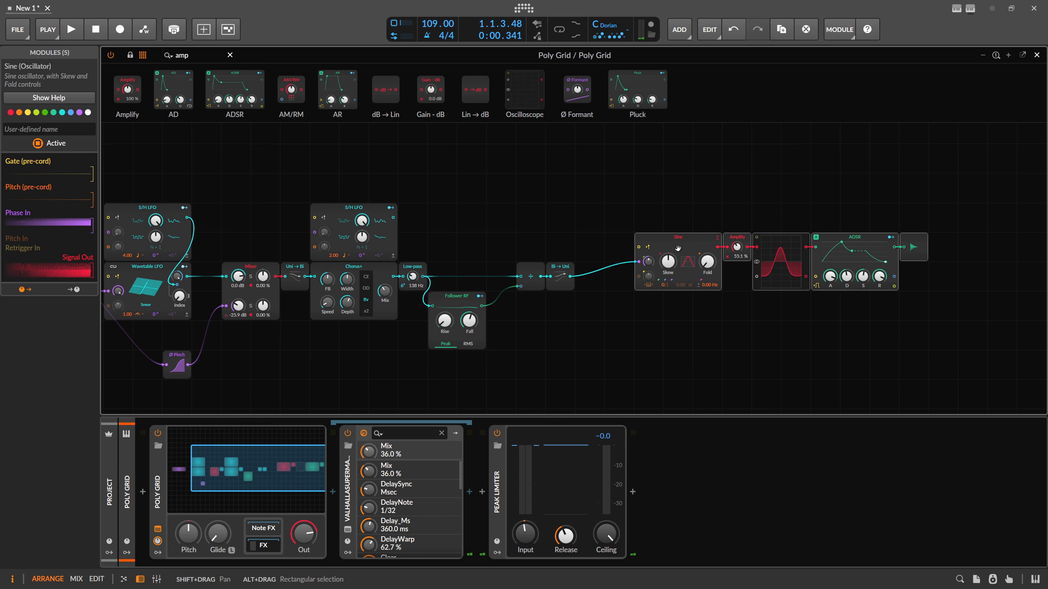
left_click(660, 251)
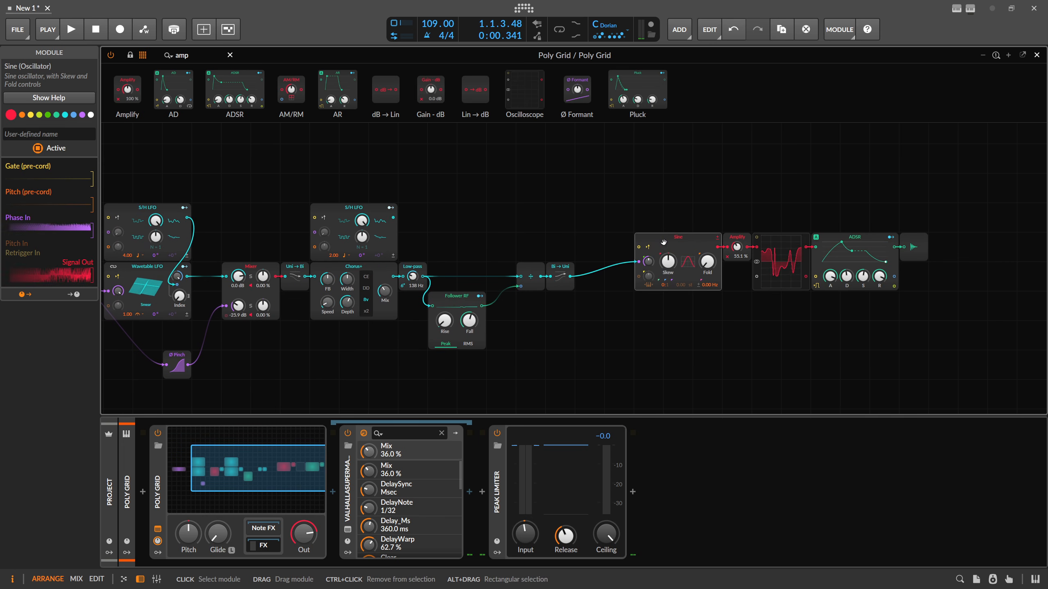
left_click_drag(587, 299, 498, 270)
left_click_drag(436, 244, 567, 240)
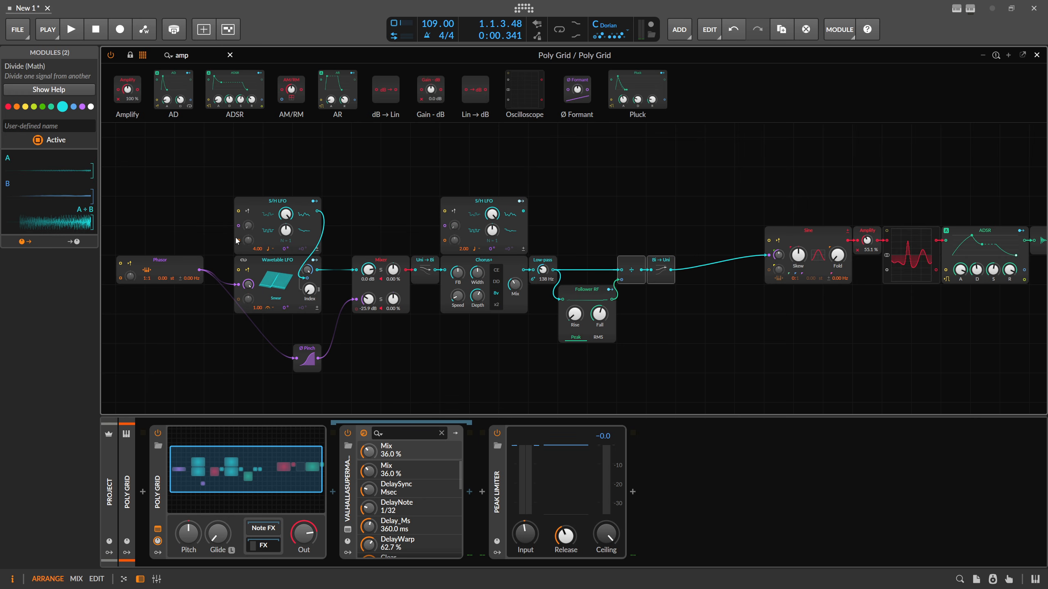
left_click(165, 269)
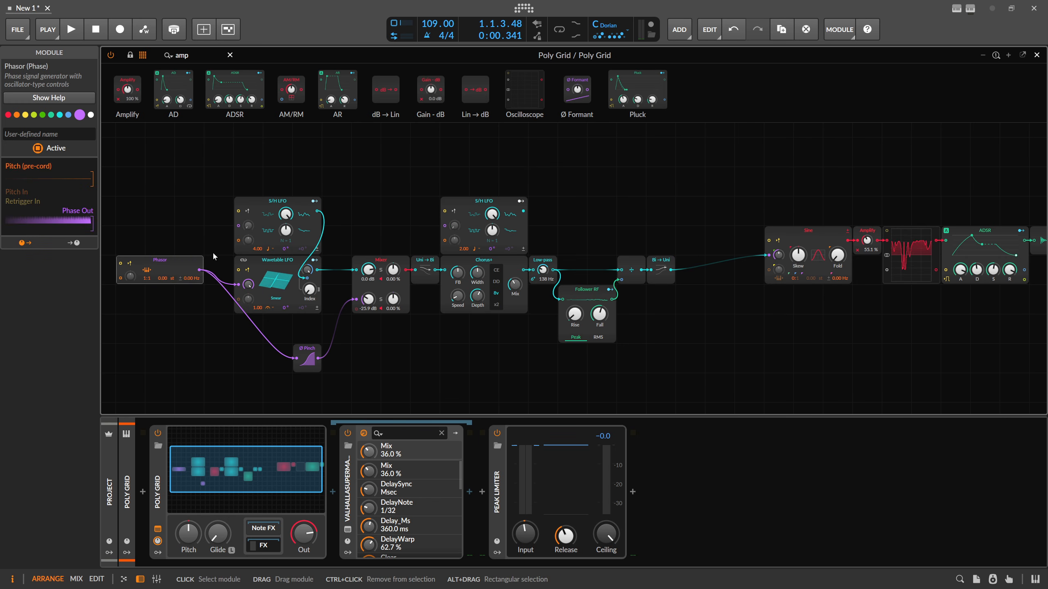
left_click_drag(618, 206, 334, 234)
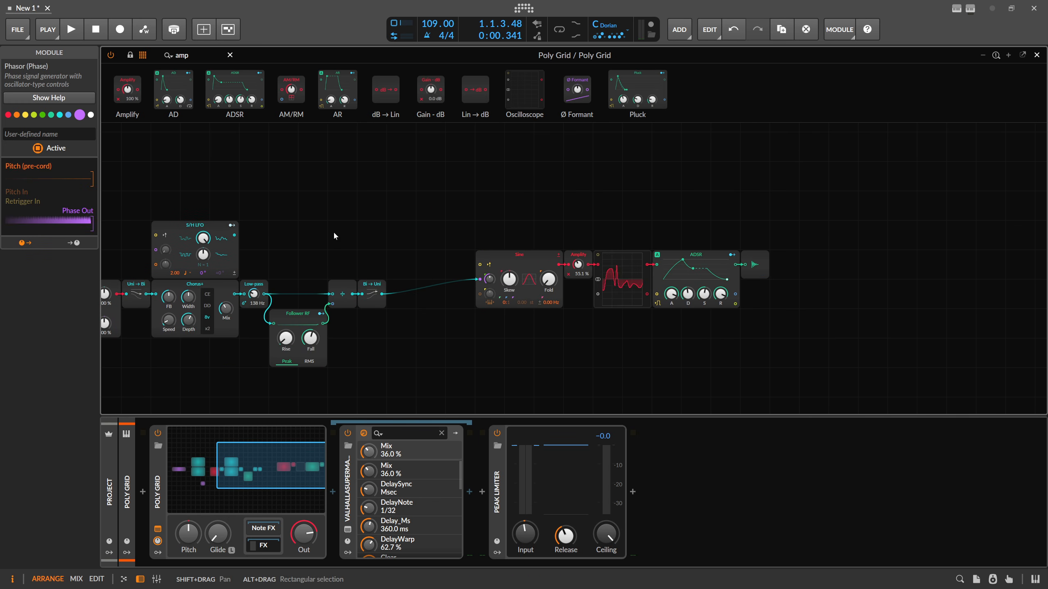
Step: Remove the cable from the Sine's phase input to compare the plain sine, and reconnect Bi → Uni to it
double_click(480, 278)
left_click_drag(502, 304, 503, 300)
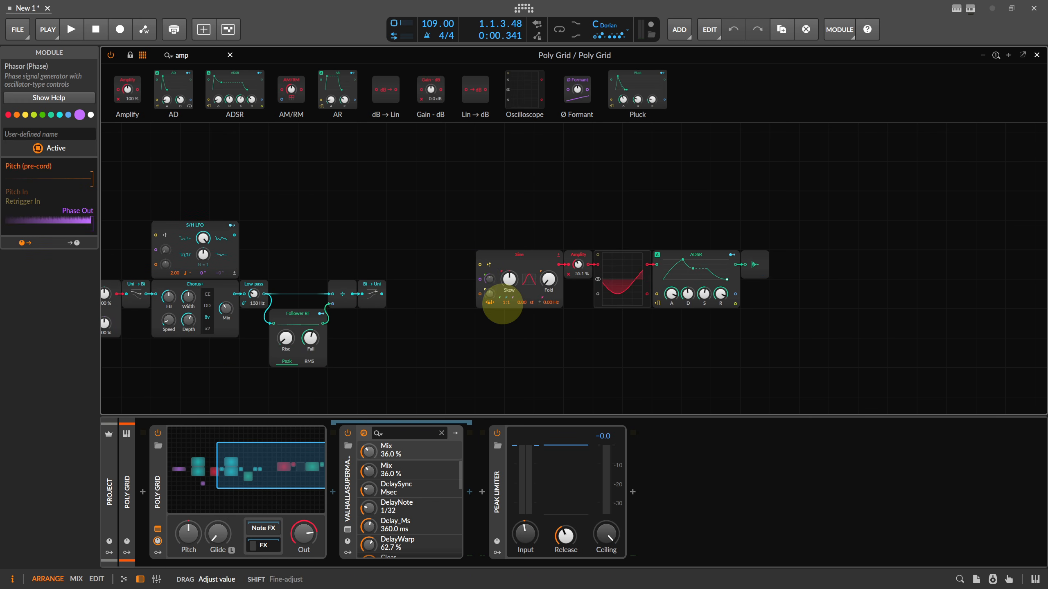
left_click(526, 258)
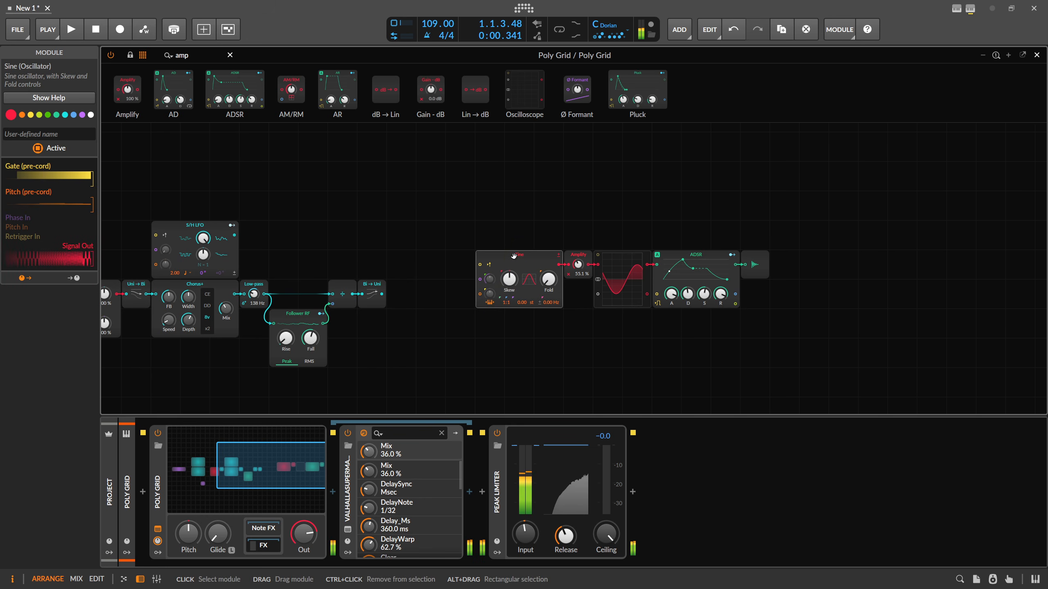
left_click_drag(381, 294, 479, 279)
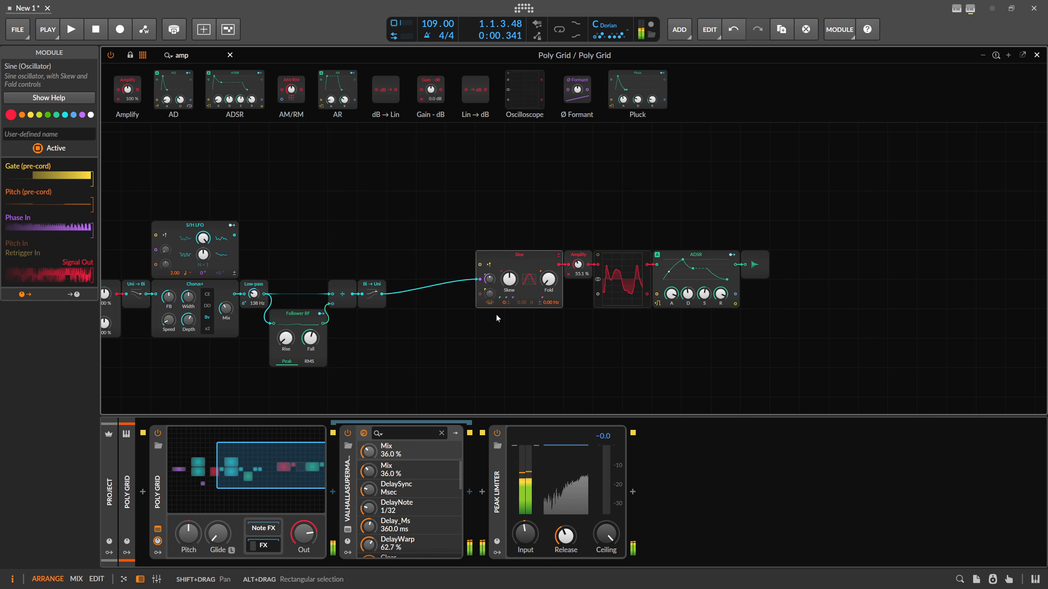
Step: Adjust the ADSR's Attack and set the Poly Grid's Voices to 10
left_click_drag(672, 293, 672, 309)
left_click(158, 464)
left_click(83, 139)
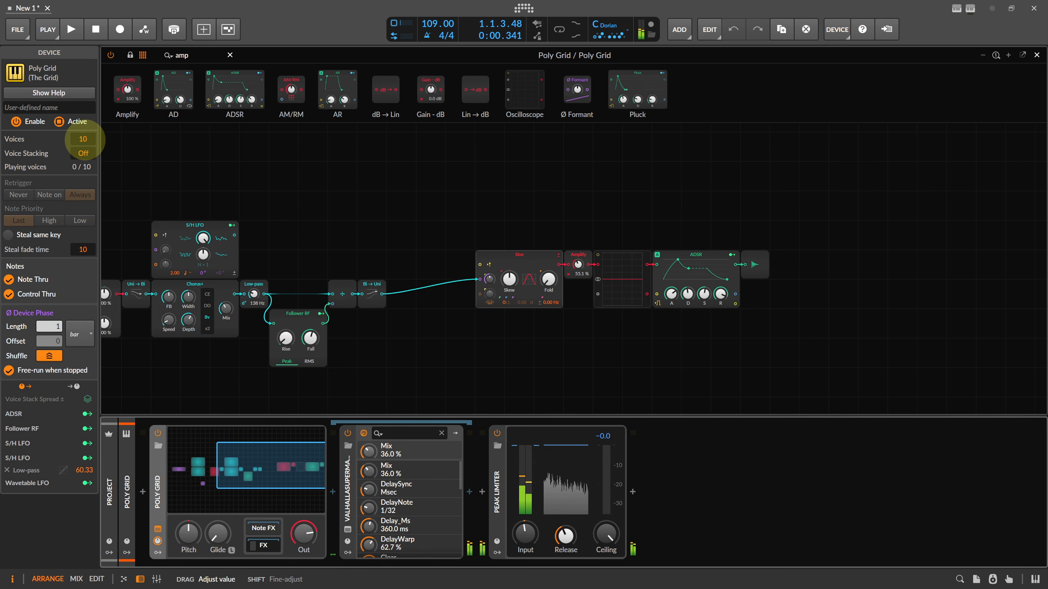
left_click_drag(85, 141, 84, 147)
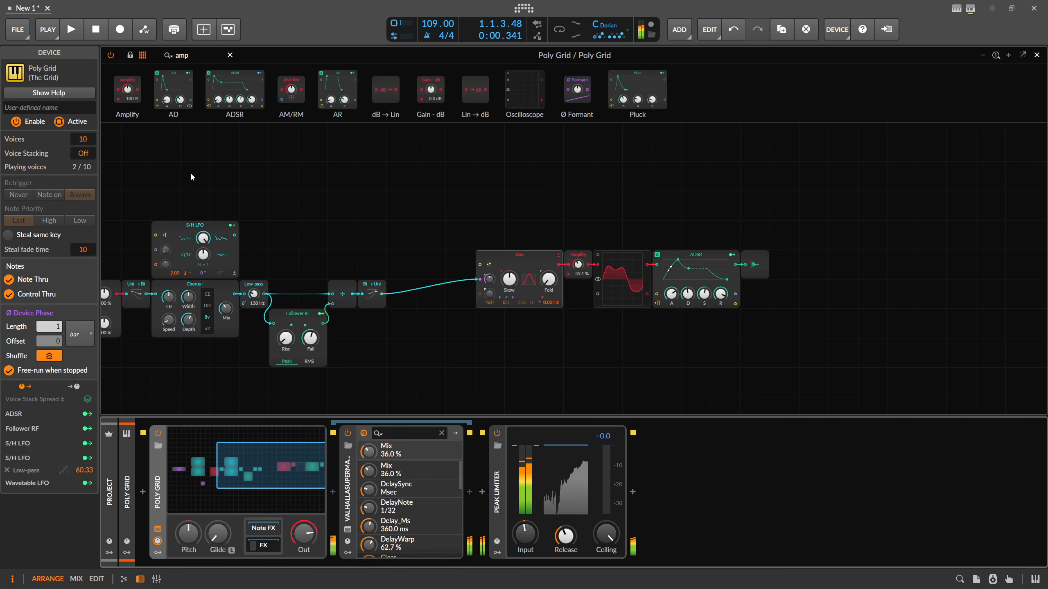
Step: Lower the Amplify level to 39.4 % and reduce the second S/H LFO's Low-pass modulation amount to 21.67
left_click_drag(263, 202, 388, 198)
left_click_drag(716, 260, 717, 265)
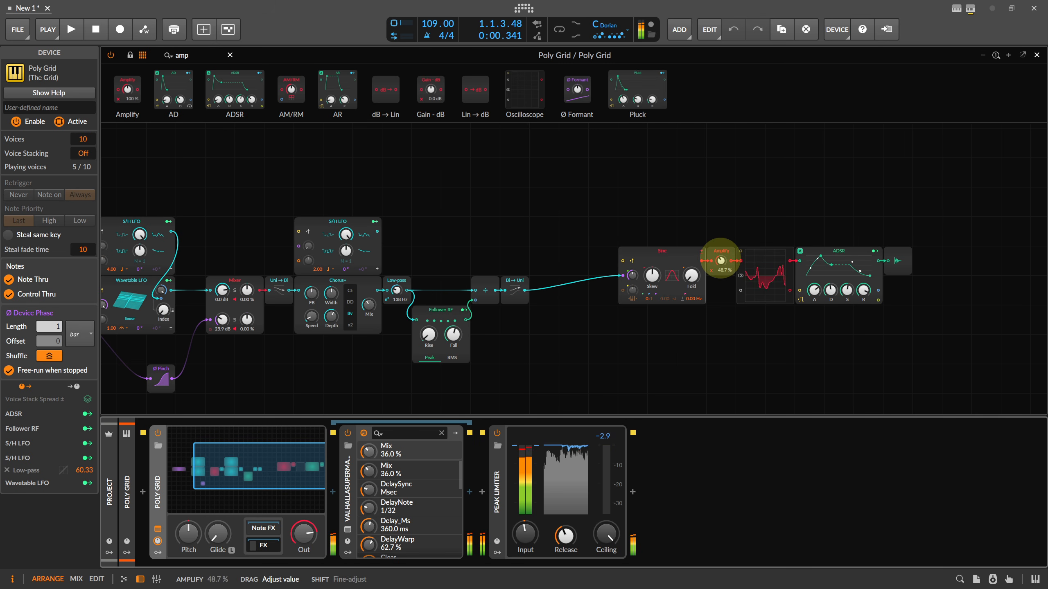
left_click_drag(512, 237, 546, 229)
right_click(429, 283)
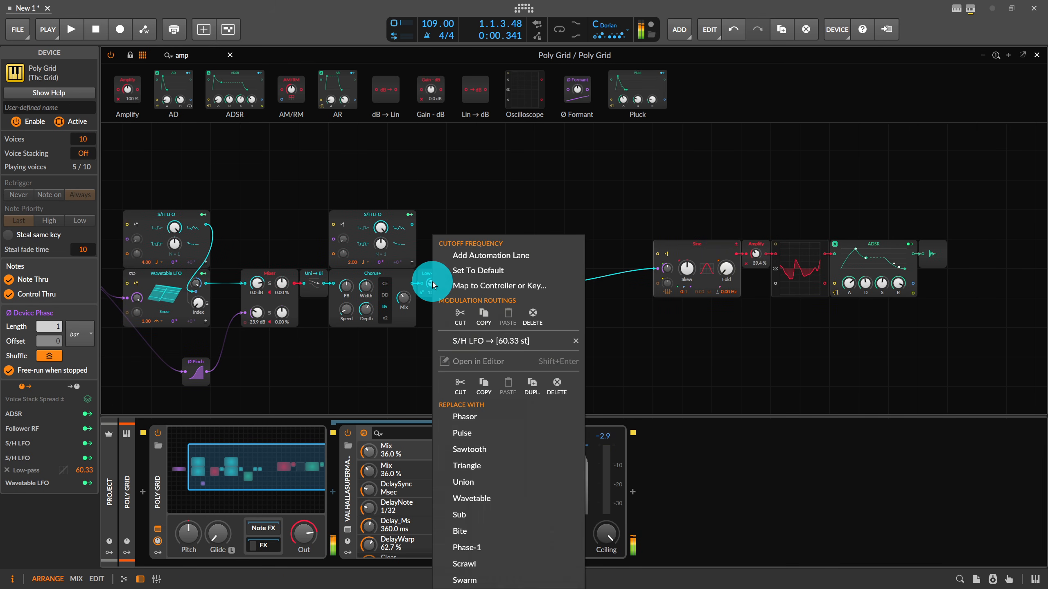
left_click(475, 343)
left_click_drag(430, 280, 431, 283)
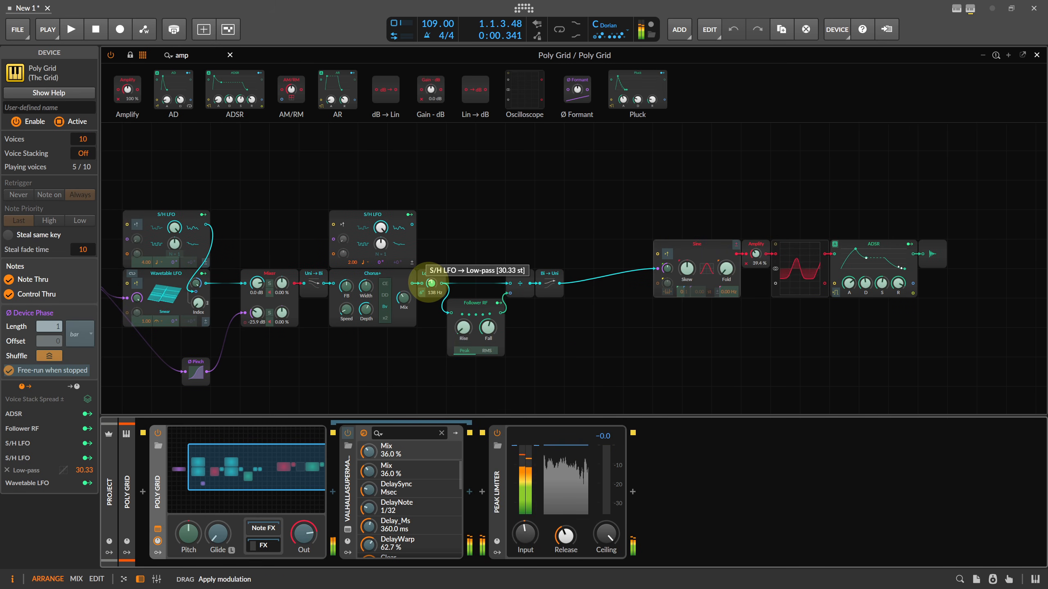
left_click(411, 217)
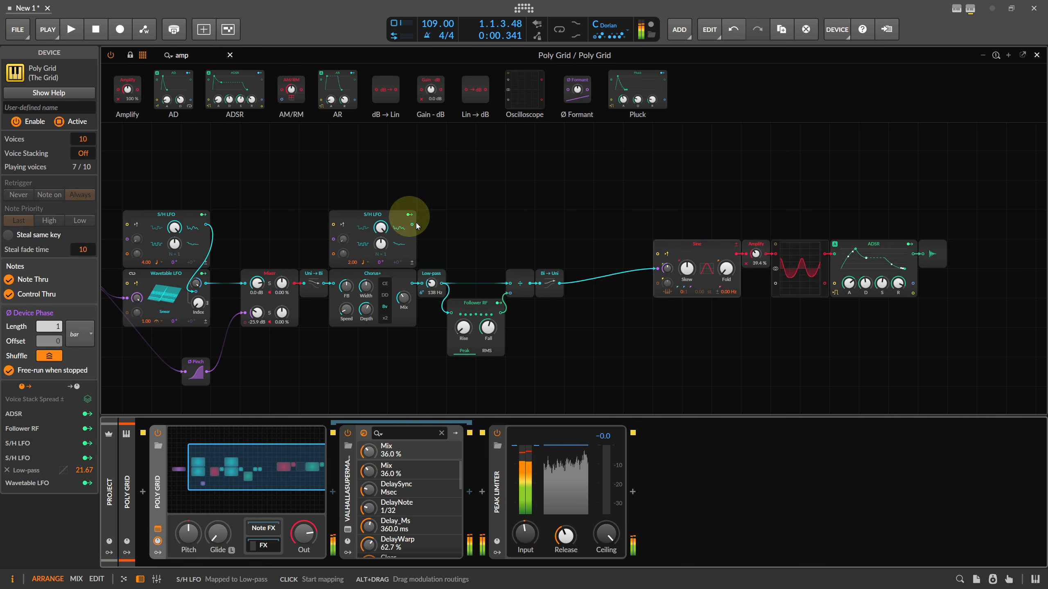
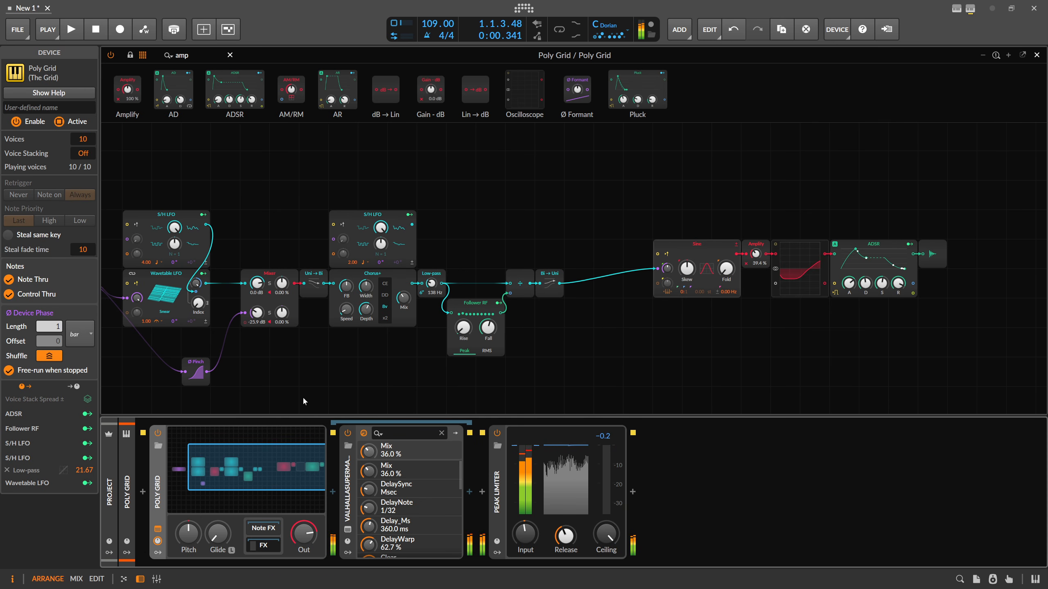
Step: Lower the Poly Grid's Out level, check the two S/H LFOs, and bring the Out level partly back up
left_click_drag(269, 456, 254, 459)
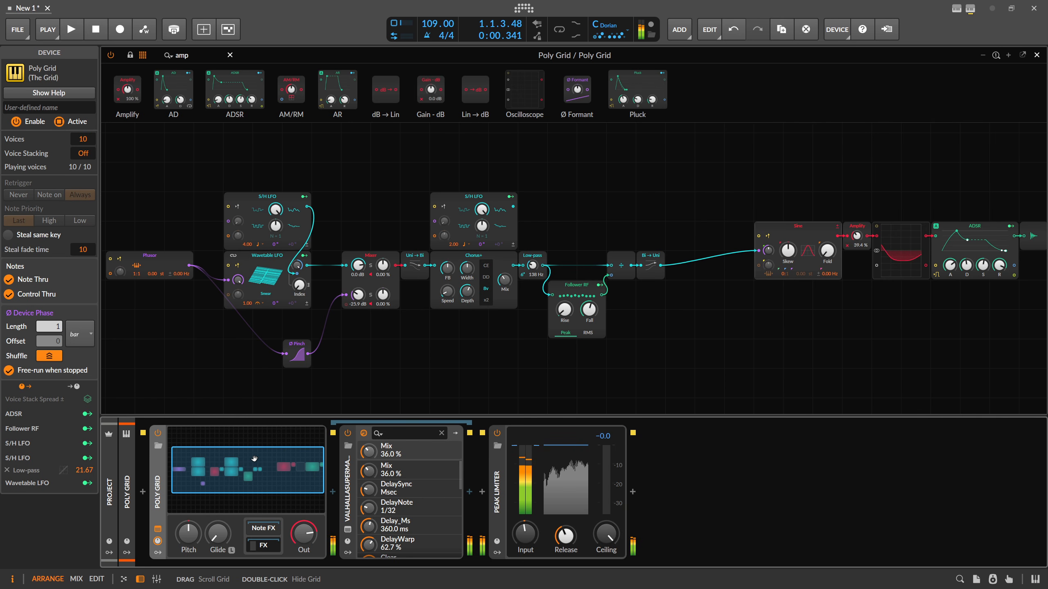
left_click_drag(312, 538, 313, 547)
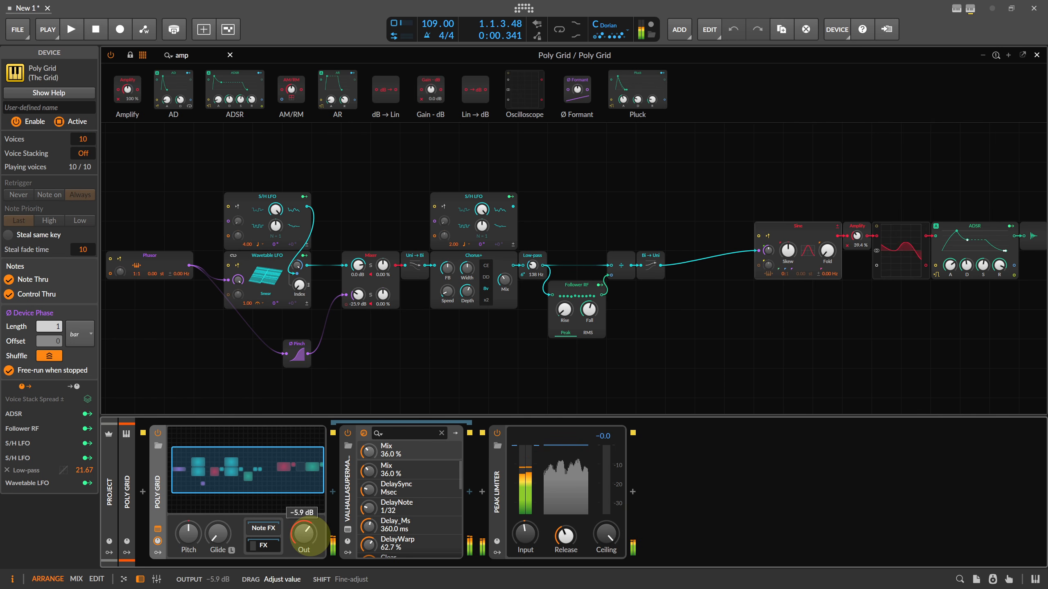
left_click_drag(416, 333, 464, 340)
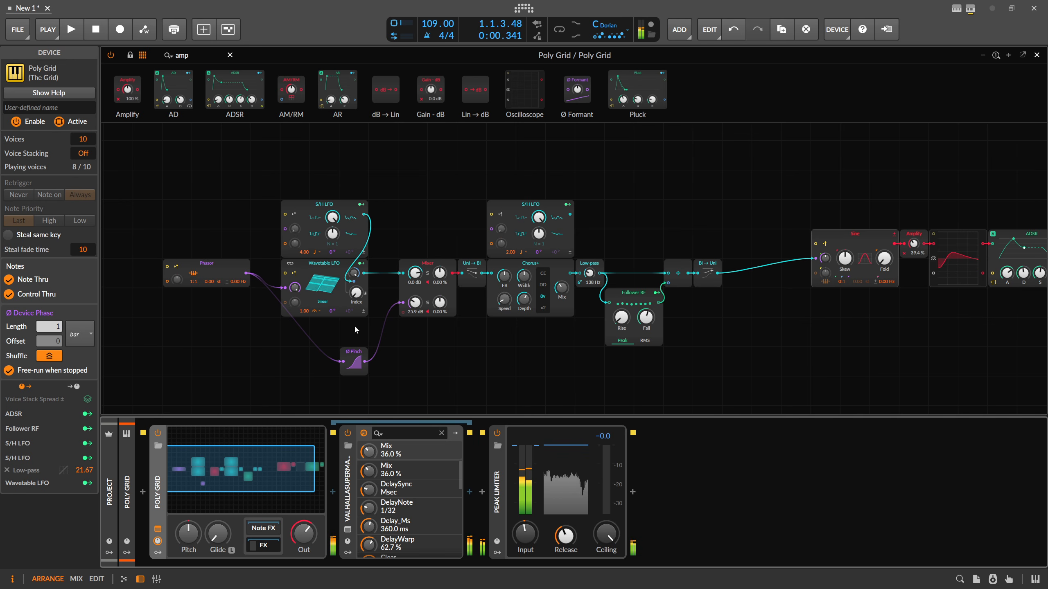
left_click(336, 203)
left_click(530, 204)
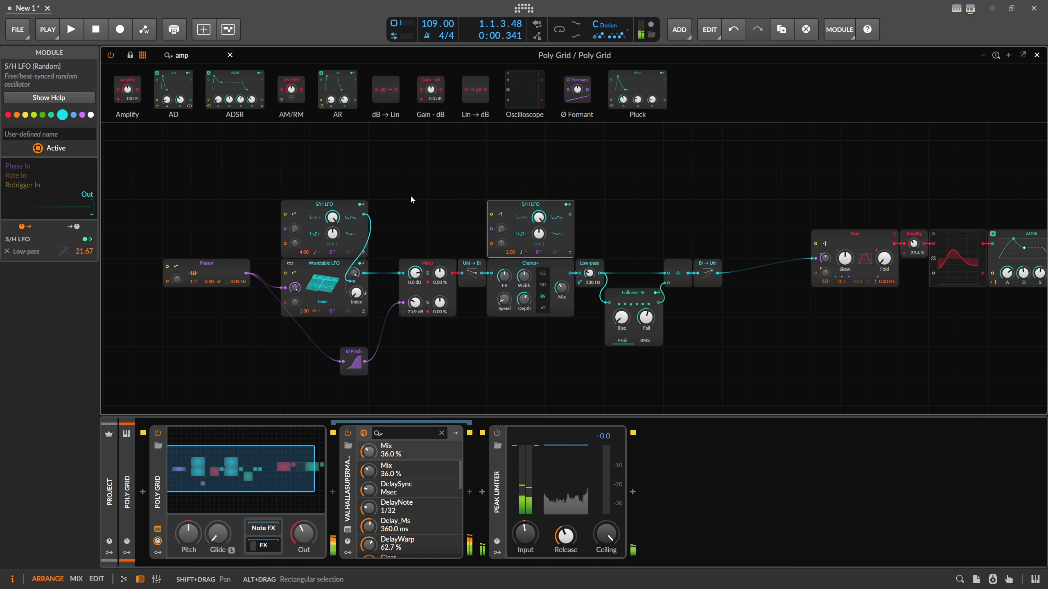
left_click_drag(411, 194, 352, 193)
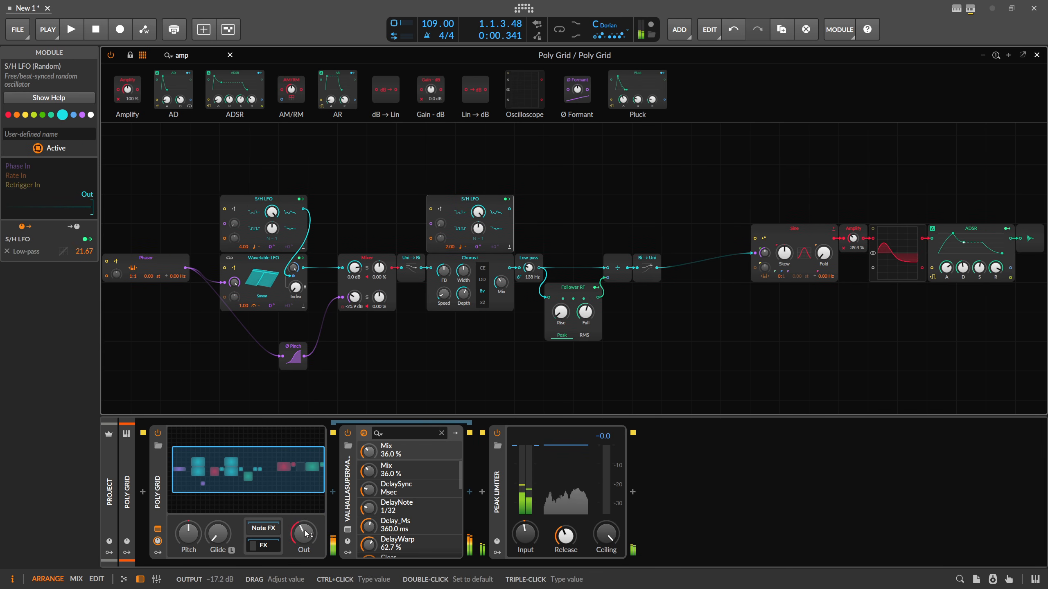
left_click_drag(304, 533, 304, 530)
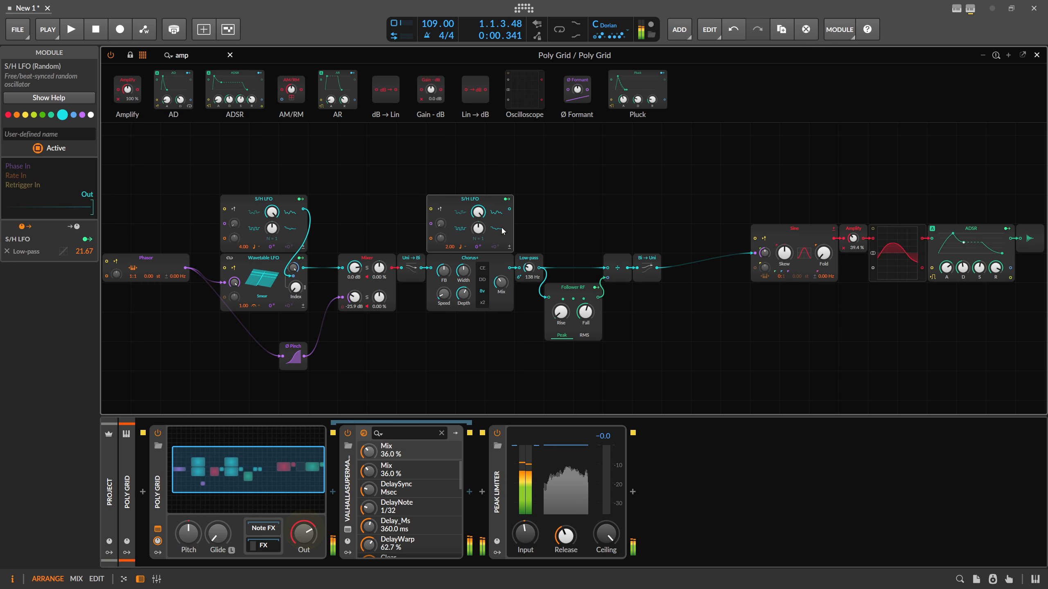
Step: Fine-tune the Chorus+ and Low-pass modules with the cutoff at 170 Hz, and raise the Poly Grid's Out level
left_click_drag(528, 267, 528, 264)
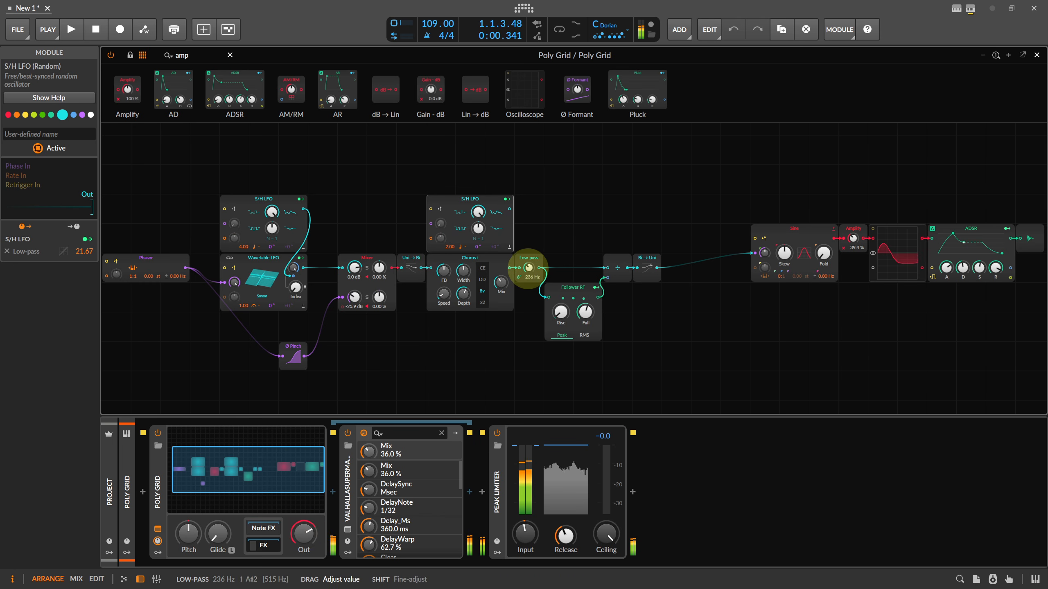
left_click_drag(465, 291, 505, 287)
left_click_drag(464, 294, 463, 298)
left_click_drag(310, 529, 311, 525)
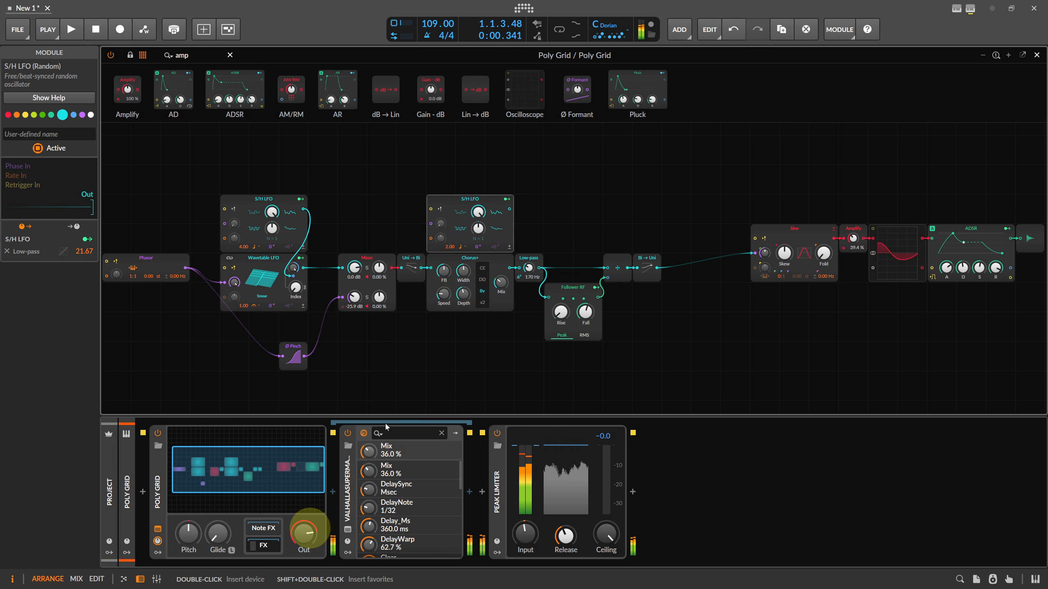
left_click_drag(441, 297, 465, 292)
left_click_drag(501, 282, 529, 271)
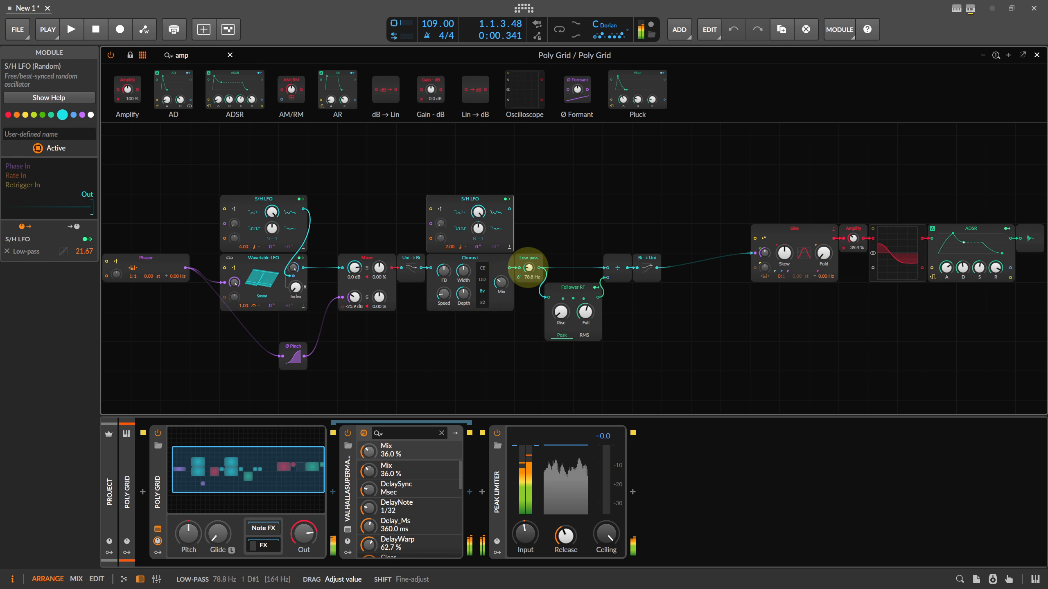
left_click_drag(528, 268, 529, 264)
Step: Adjust the ADSR's Sustain and raise the Amplify level to about 51 %
left_click_drag(553, 230, 332, 257)
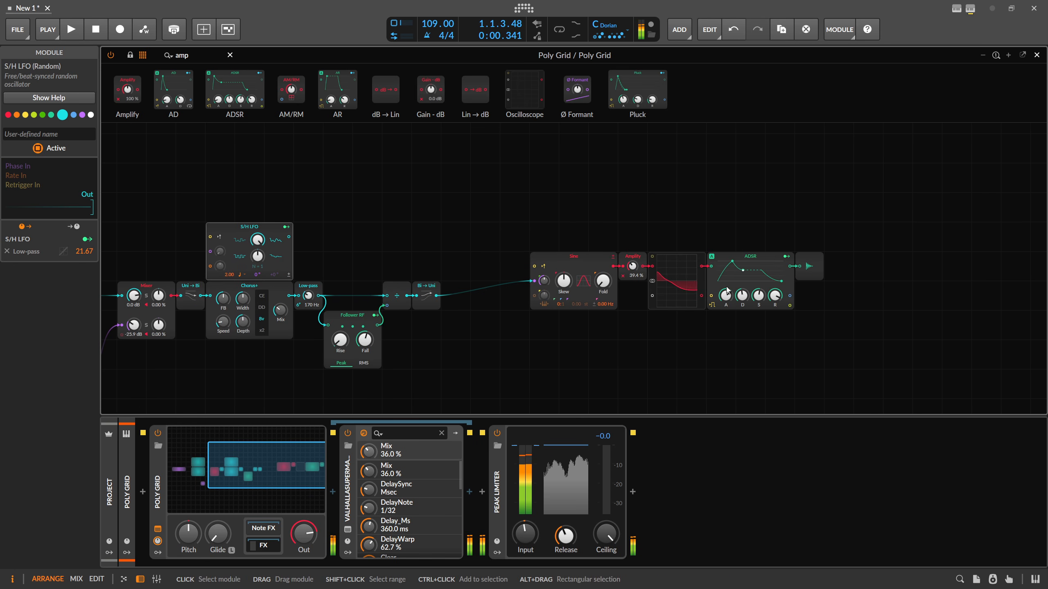
left_click_drag(758, 295, 758, 295)
left_click_drag(633, 266, 633, 262)
Step: Try the Sine's Skew at about 18 % and reset it, offset its frequency by 0.14 Hz and raise Amplify to 98.0 %
left_click_drag(563, 281, 563, 280)
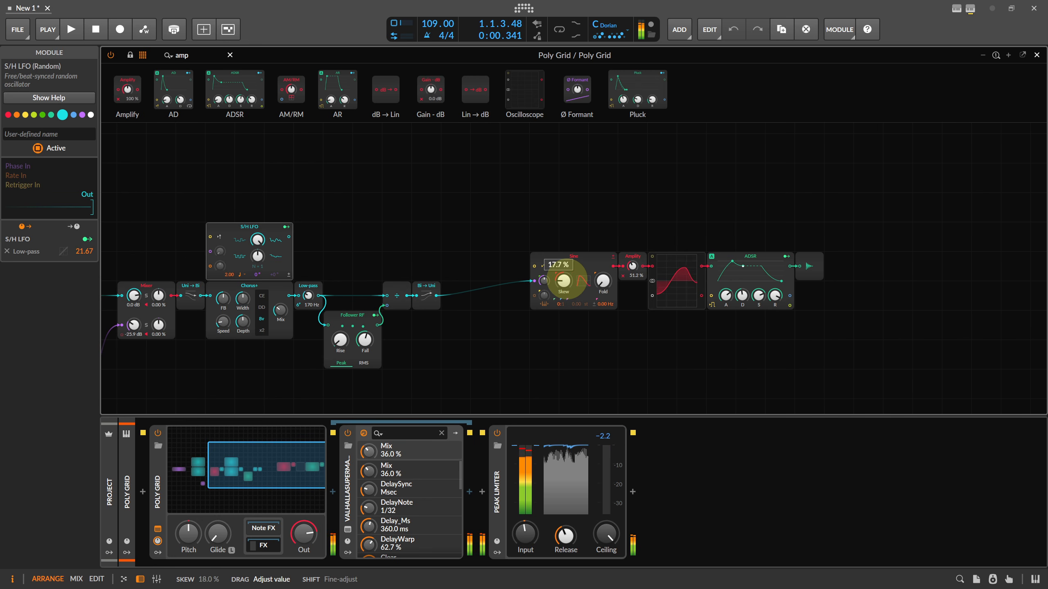
left_click_drag(567, 280, 633, 264)
double_click(564, 280)
double_click(563, 283)
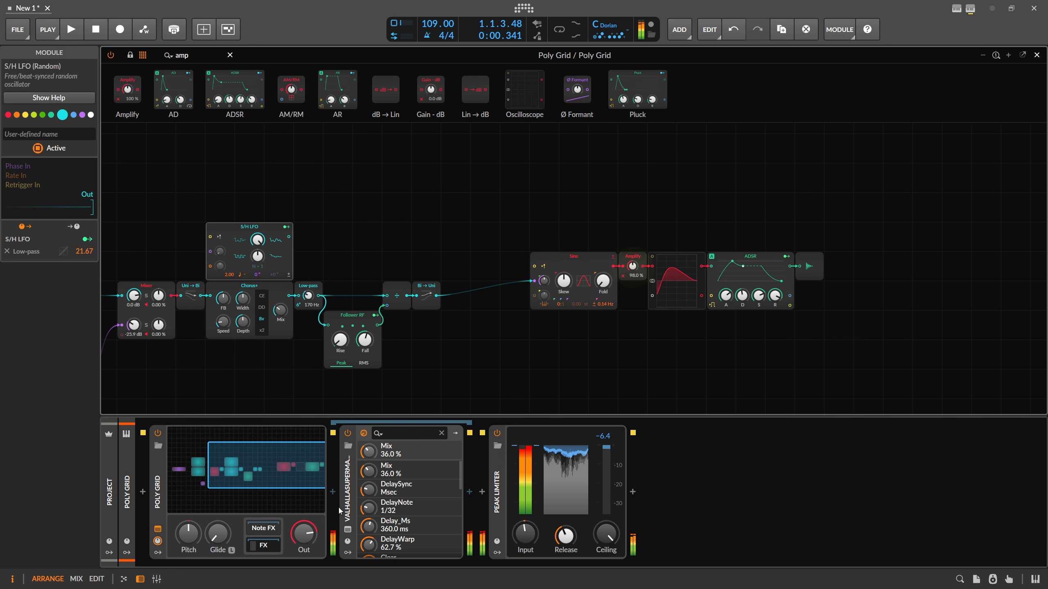
Step: Turn the Poly Grid's Out level down, search the modules for "wave" and add a Wavetable oscillator above the Sine
left_click_drag(305, 530, 306, 541)
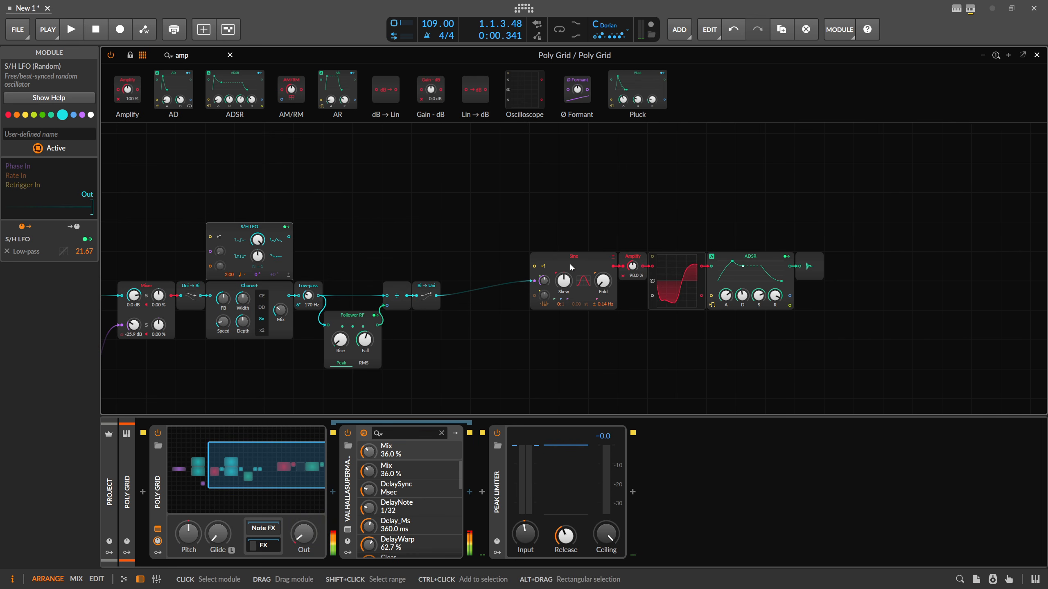
left_click_drag(200, 56, 128, 61)
key("BackSpace")
type("wave")
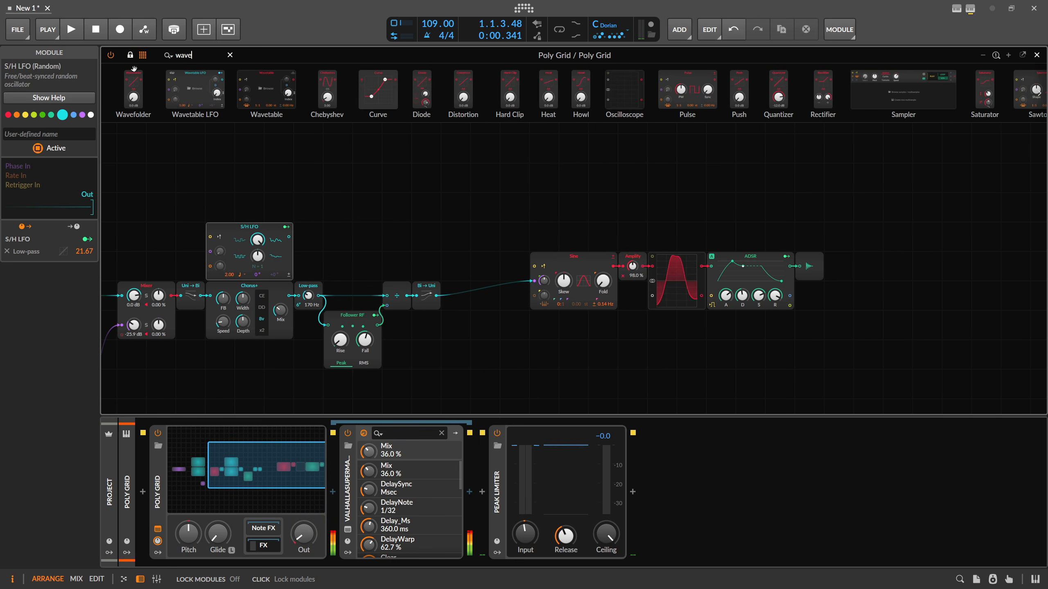
left_click_drag(267, 89, 485, 182)
Step: Sweep the new Wavetable's Index to examine how its waveform changes
left_click_drag(547, 200, 547, 197)
scroll(499, 209, "up", 4)
left_click_drag(482, 210, 501, 313)
mouse_move(545, 247)
left_mouse_down()
mouse_move(545, 266)
mouse_move(545, 244)
mouse_move(551, 250)
left_mouse_up()
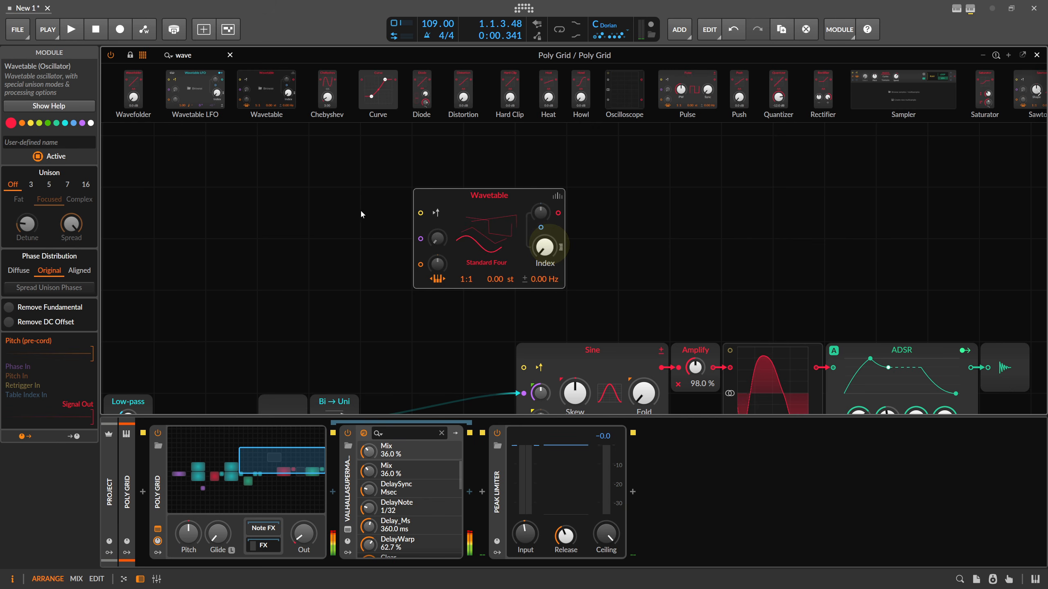
left_click_drag(345, 225, 427, 168)
scroll(413, 194, "down", 2)
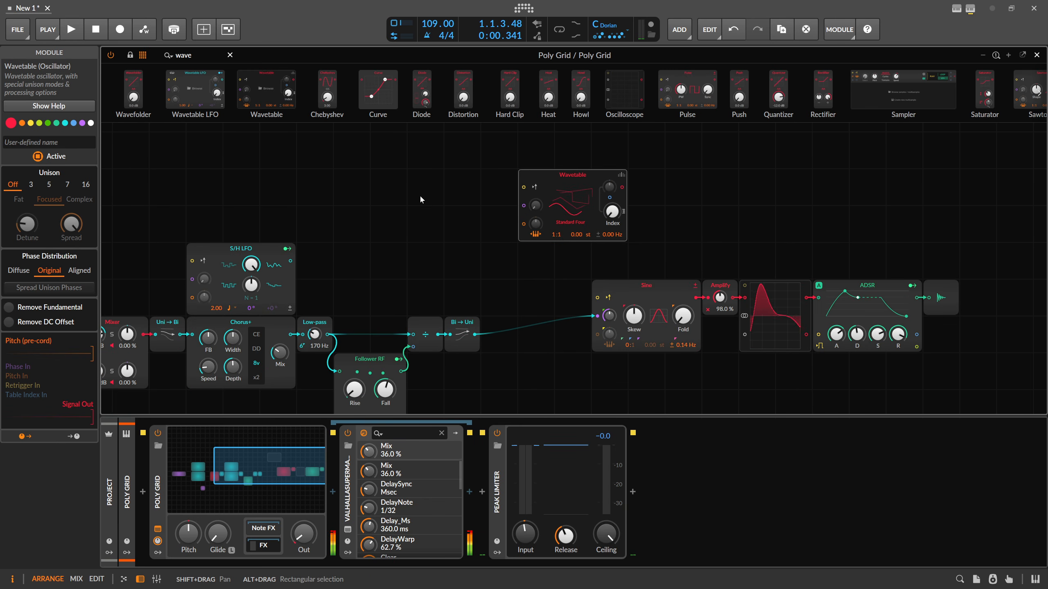
Step: Delete the Ø Pinch module and the Mixer between the Wavetable LFO and the Uni → Bi module
scroll(573, 264, "down", 1)
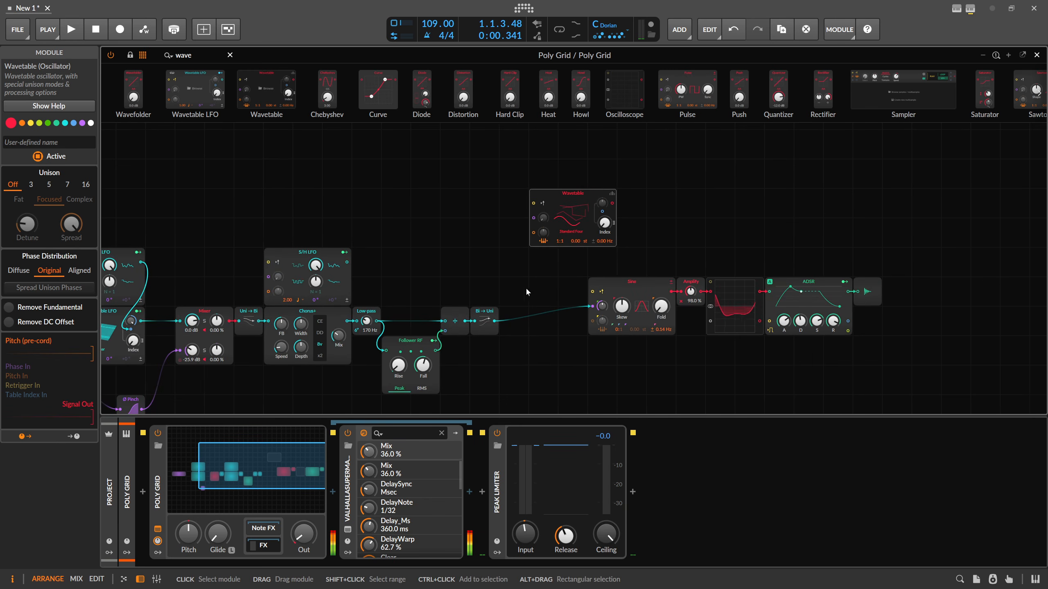
left_click_drag(525, 287, 699, 227)
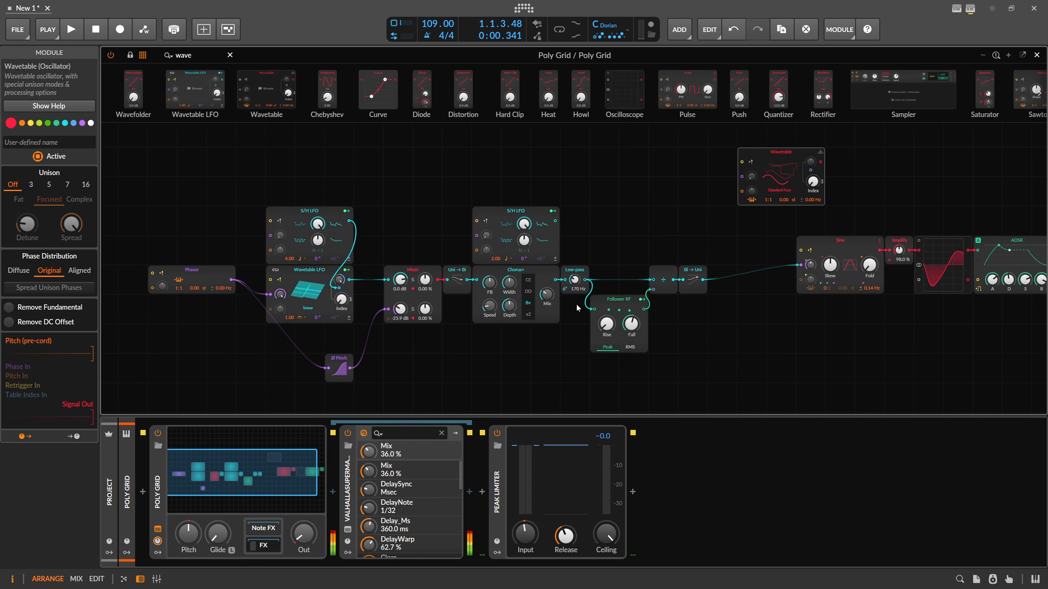
left_click_drag(598, 228, 462, 235)
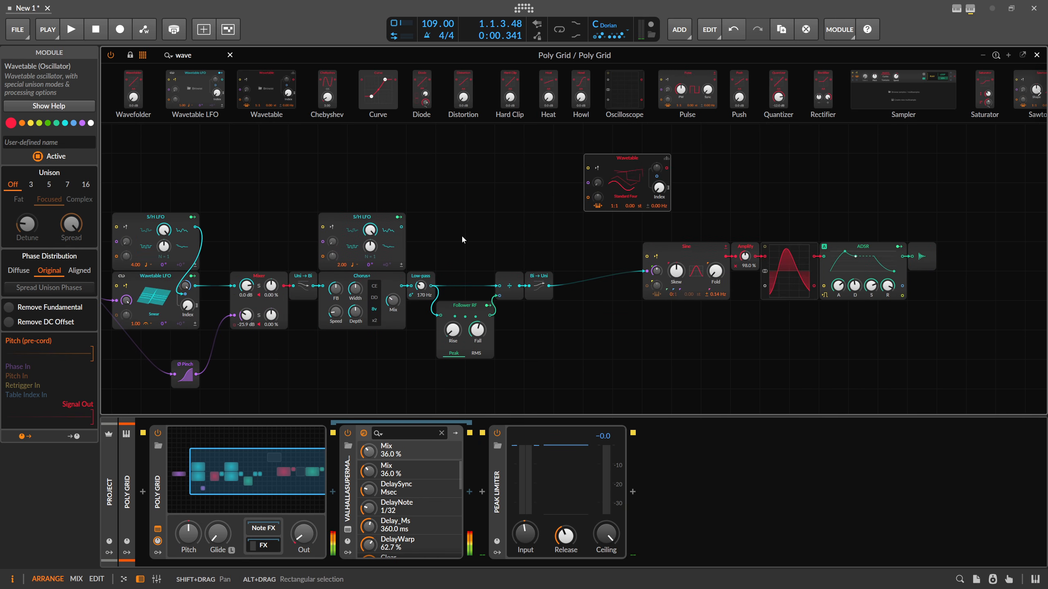
left_click_drag(239, 242, 304, 235)
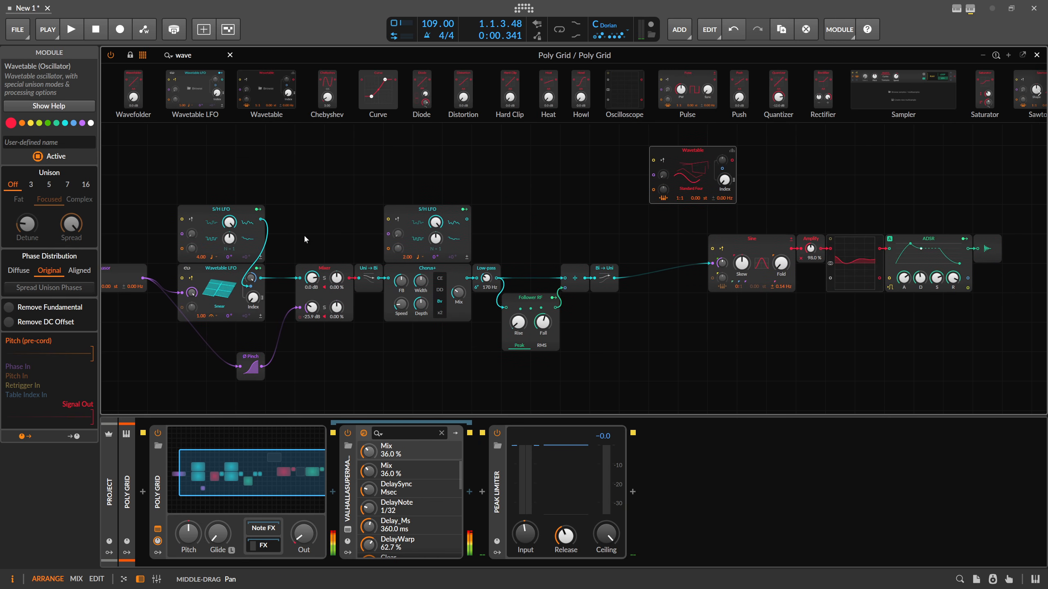
scroll(329, 218, "down", 1)
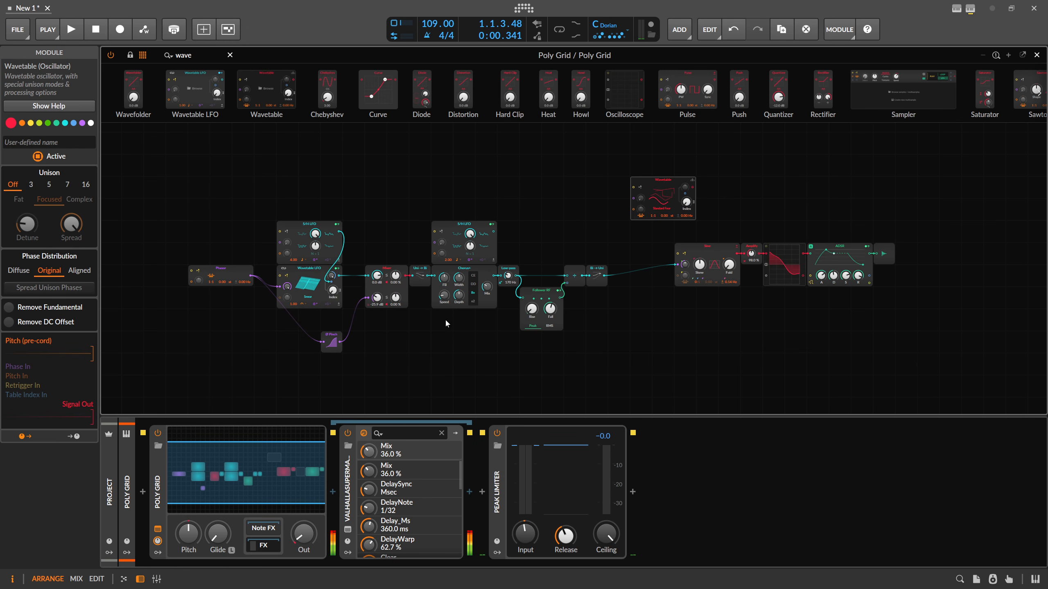
left_click(330, 341)
key("Delete")
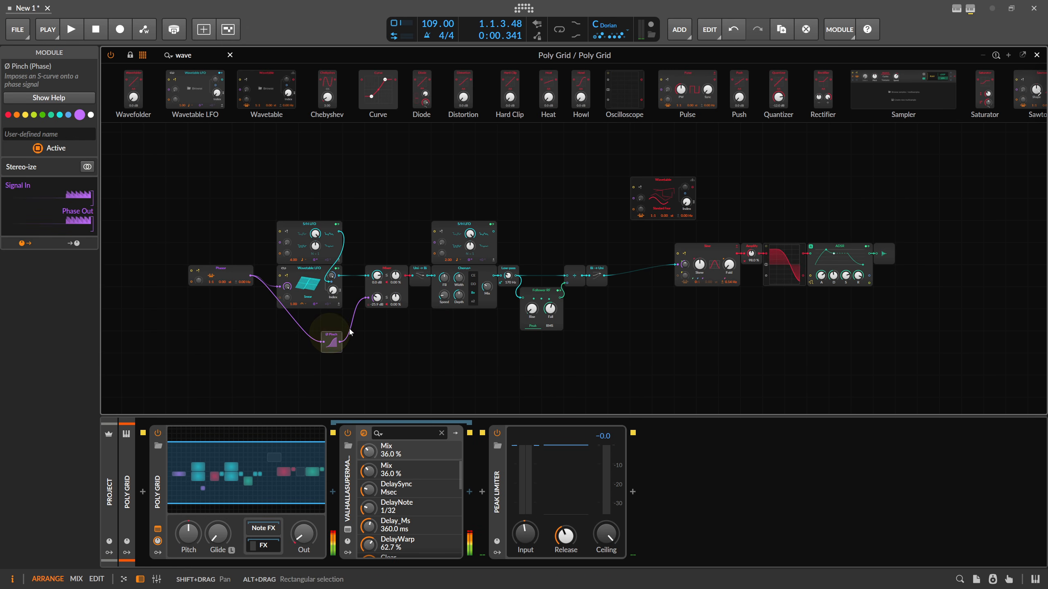
left_click_drag(389, 326, 390, 258)
key("Delete")
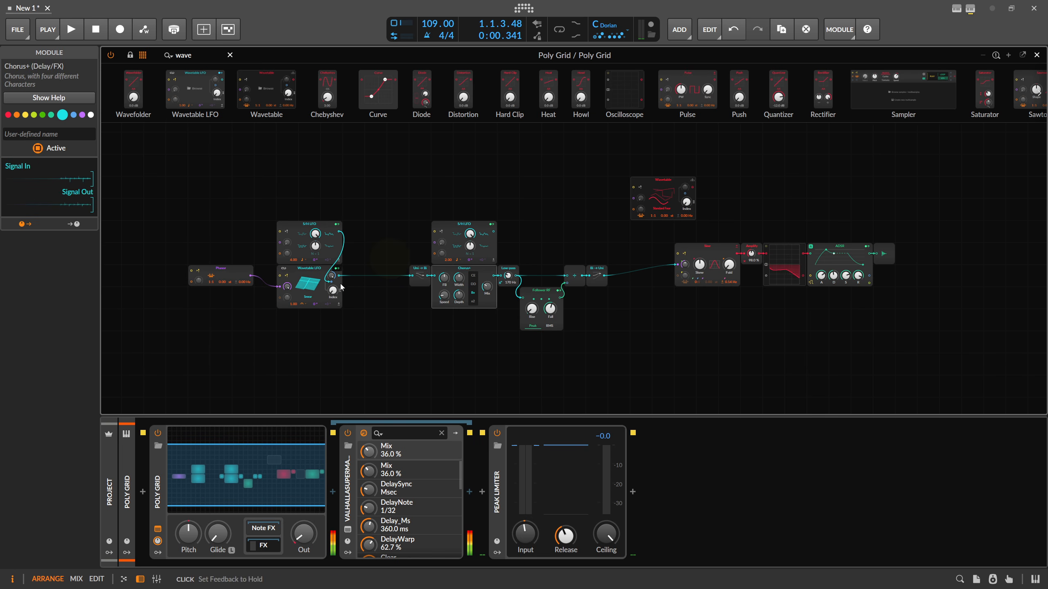
Step: Close the gaps between the Phasor, the Wavetable LFO group and the downstream chain, and delete the unconnected Wavetable oscillator
left_click_drag(376, 315, 298, 225)
left_click_drag(295, 225, 349, 224)
left_click_drag(238, 269, 326, 269)
left_click_drag(314, 235, 243, 235)
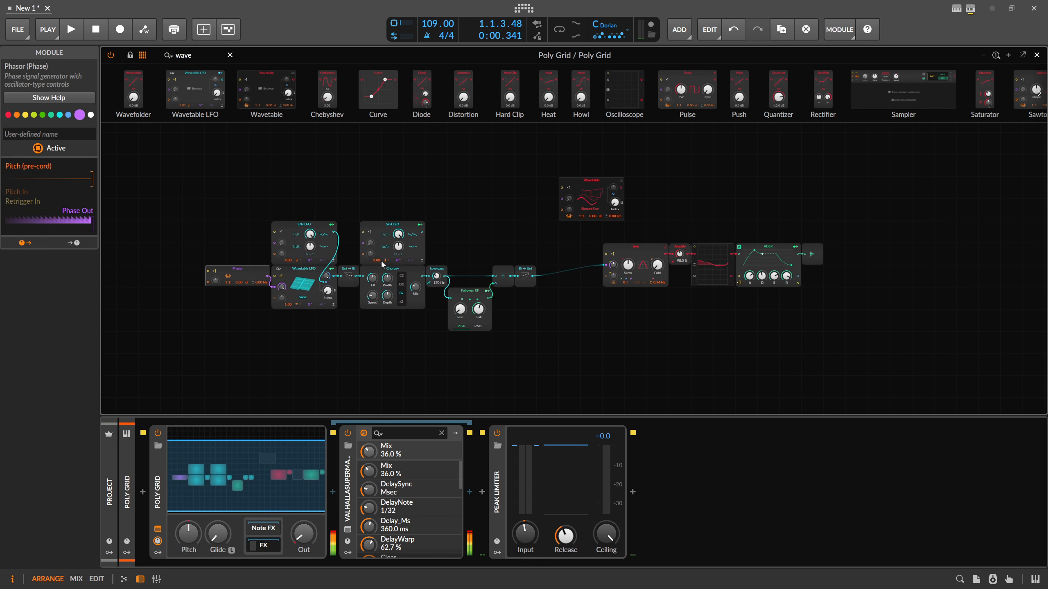
left_click(561, 192)
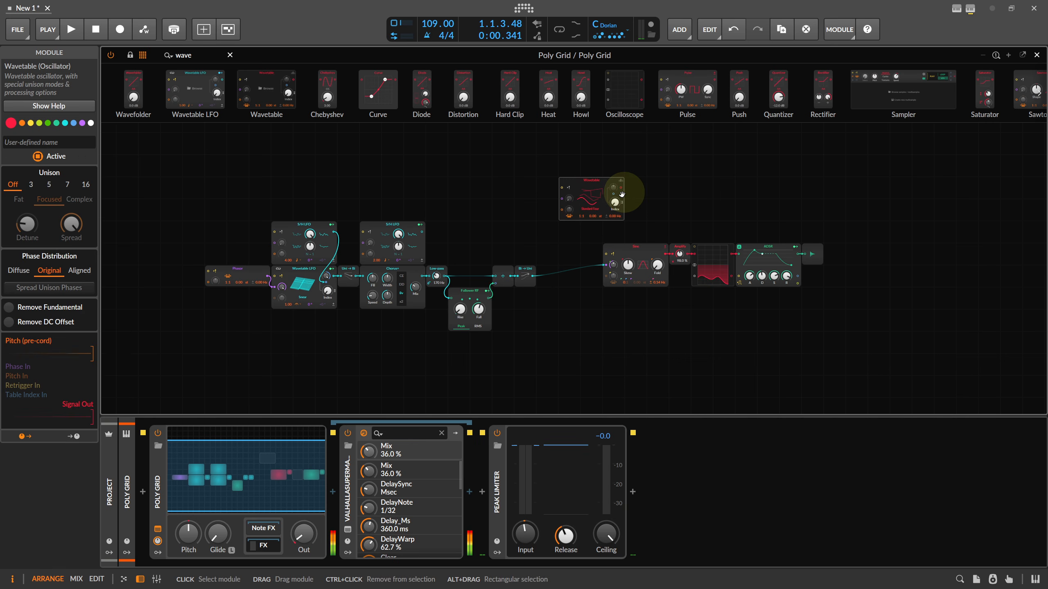
key("Delete")
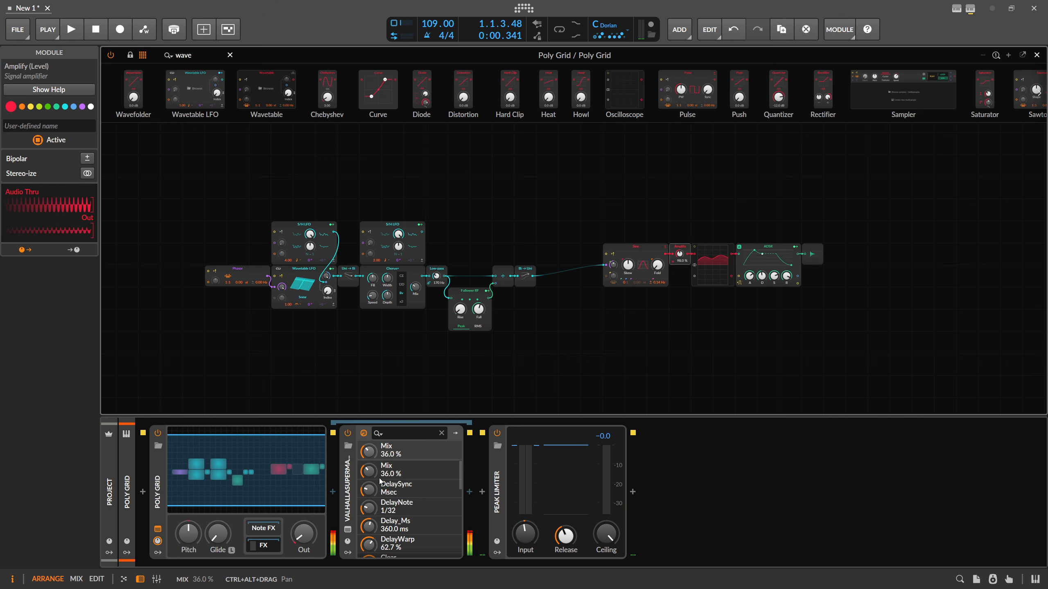
Step: Raise the Poly Grid's Out level and lower the Peak Limiter's Input gain to about -9.6 dB
left_click_drag(303, 534, 305, 516)
left_click_drag(483, 365, 533, 314)
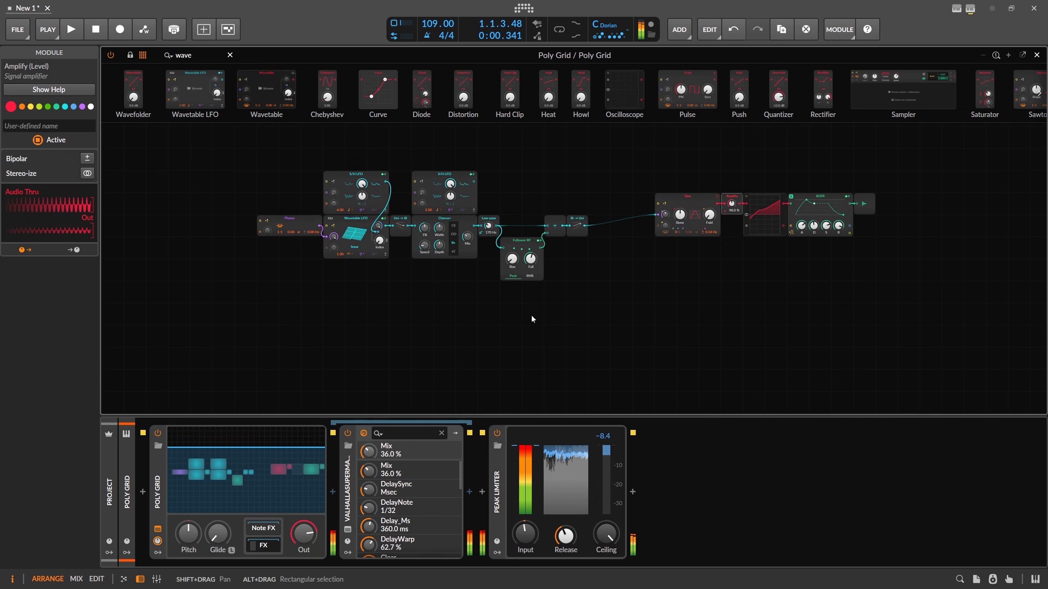
left_click(530, 540)
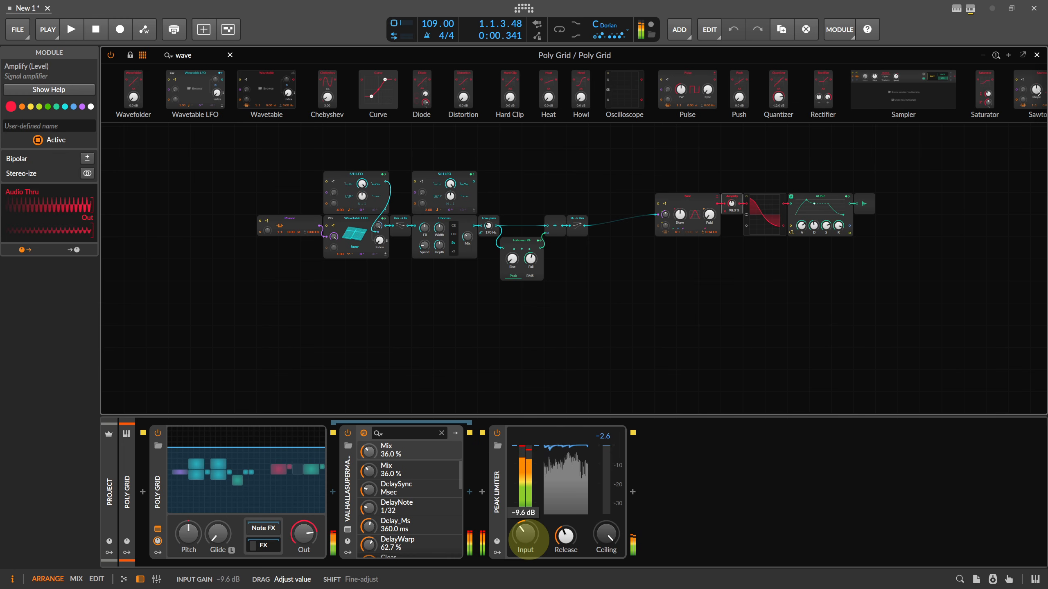
left_click_drag(529, 539, 528, 540)
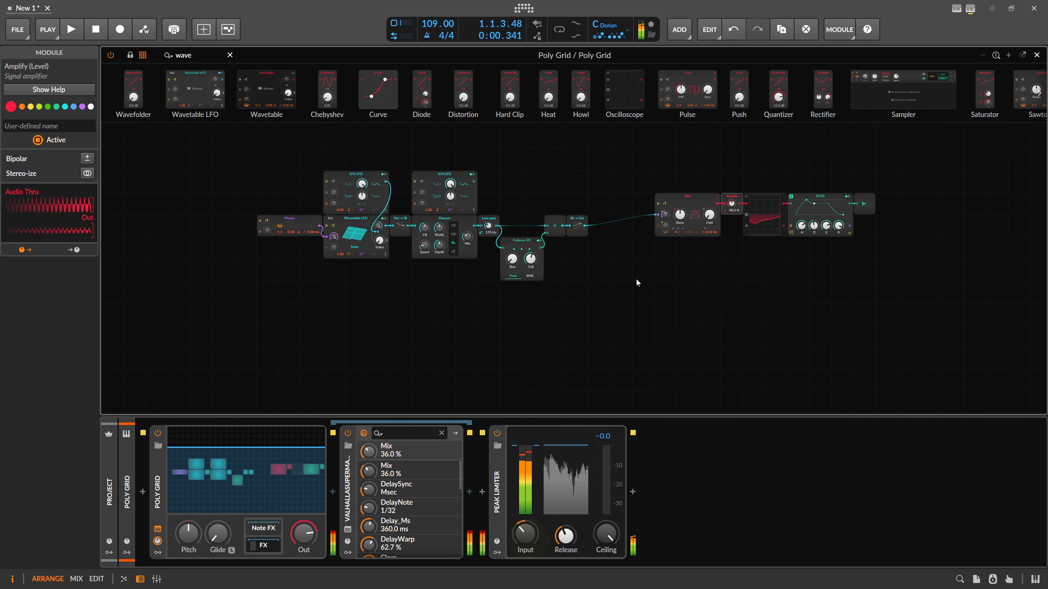
scroll(638, 277, "up", 1)
scroll(639, 279, "up", 1)
left_click_drag(691, 255, 633, 314)
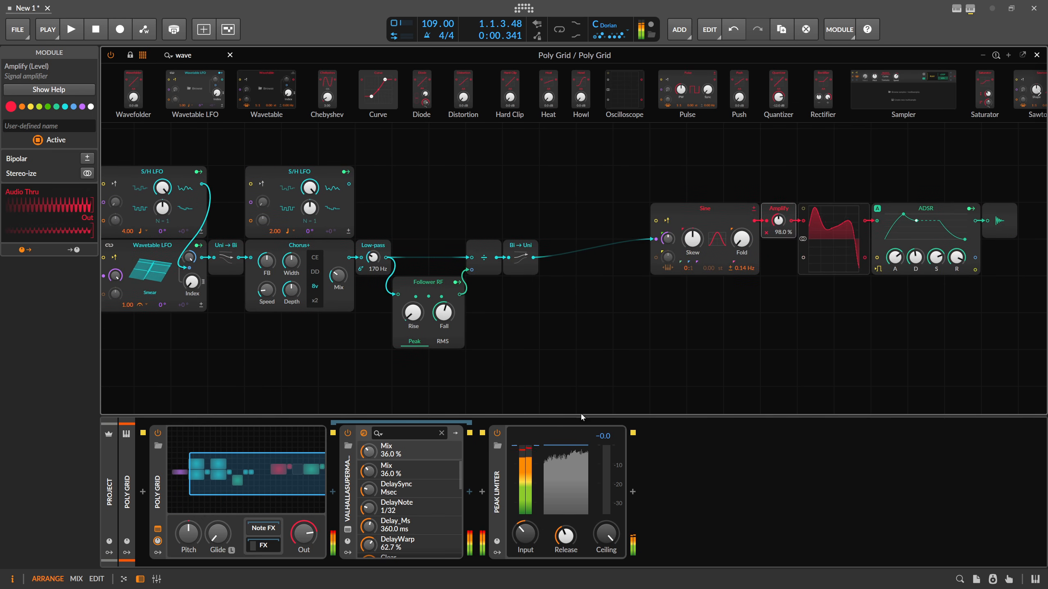
left_click_drag(524, 529, 524, 529)
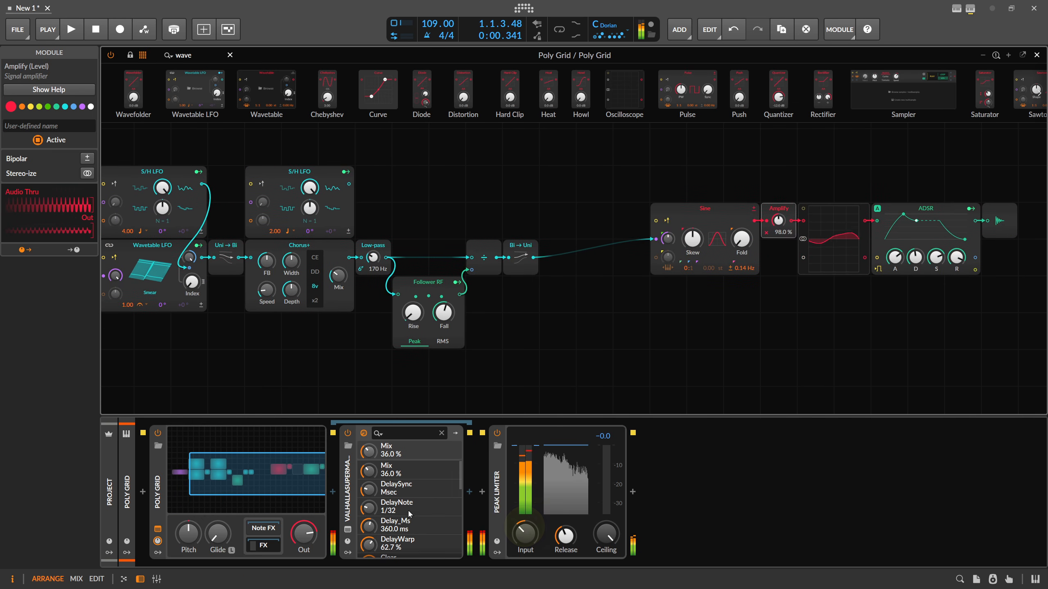
Step: Lower the ValhallaSupermassive Mix to 22.4 % in the plug-in's own window and close that window
left_click(348, 530)
left_click_drag(664, 272, 666, 275)
left_click_drag(389, 268, 392, 280)
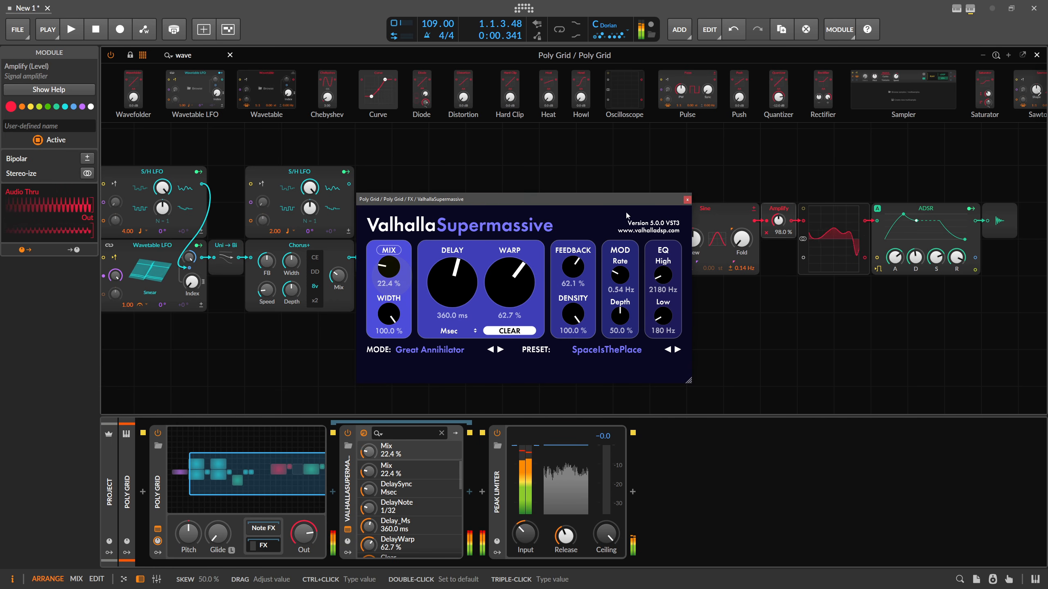
left_click(687, 200)
Step: Try the Sine's Fold at about 11.5 st, Skew at 56.3 % and phase modulation amount at 92.2 %, restoring Skew to default and modulation to 100 %
scroll(637, 288, "down", 2)
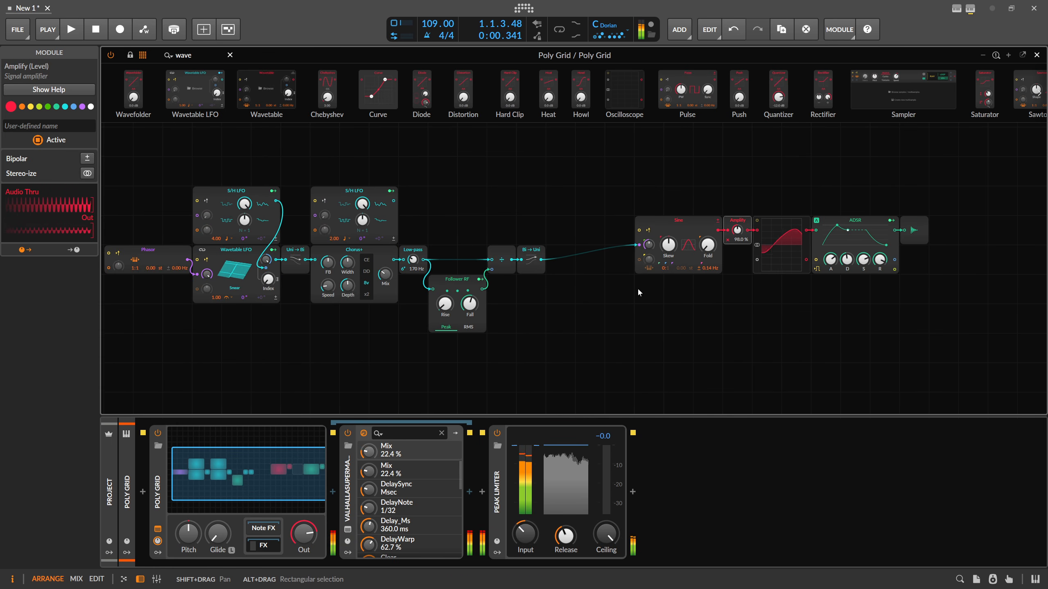
left_click(708, 245)
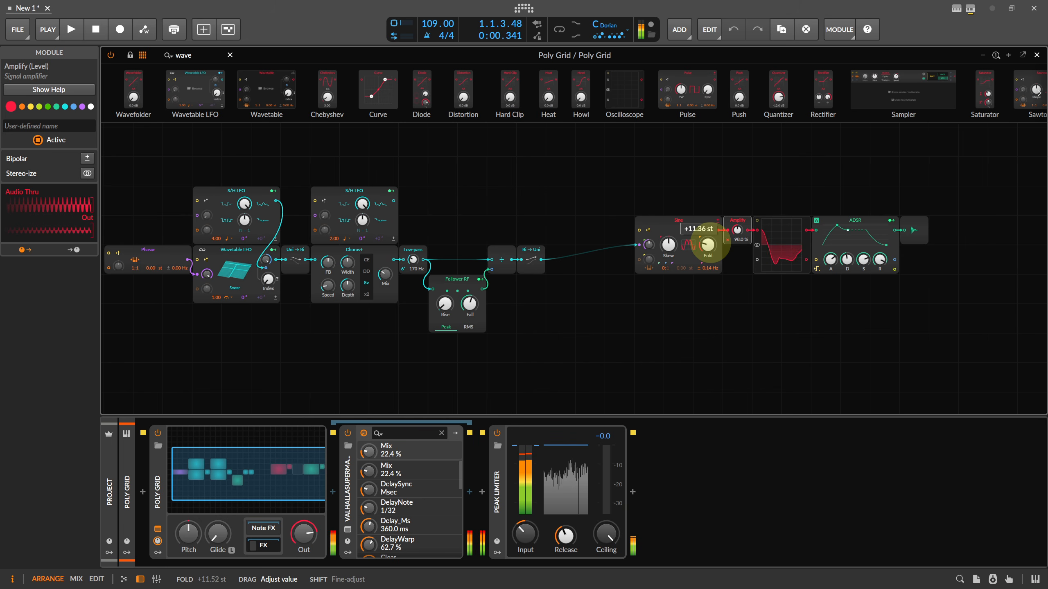
left_click(669, 245)
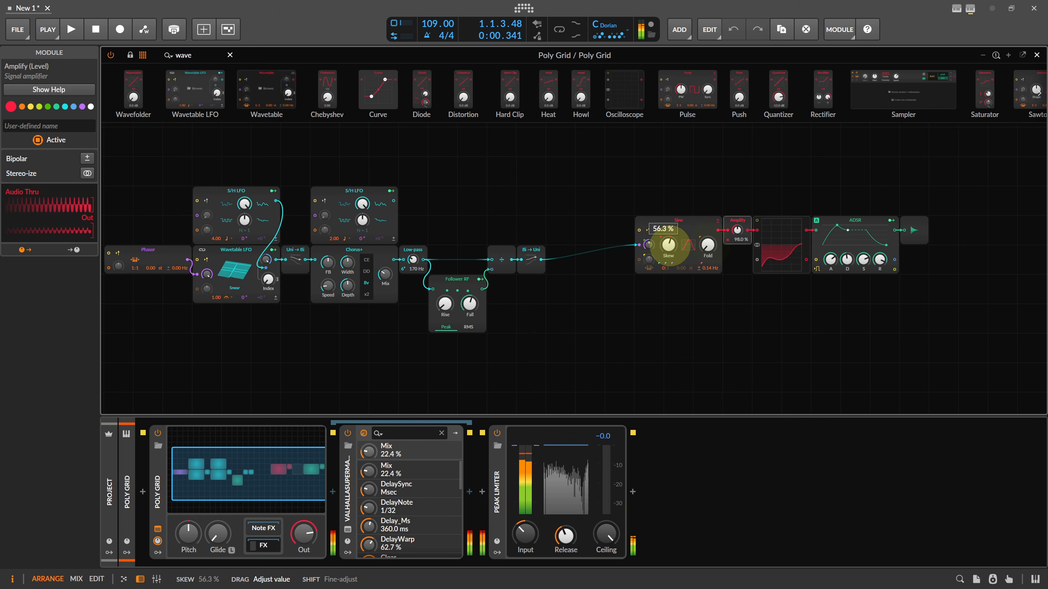
double_click(669, 245)
left_click(647, 246)
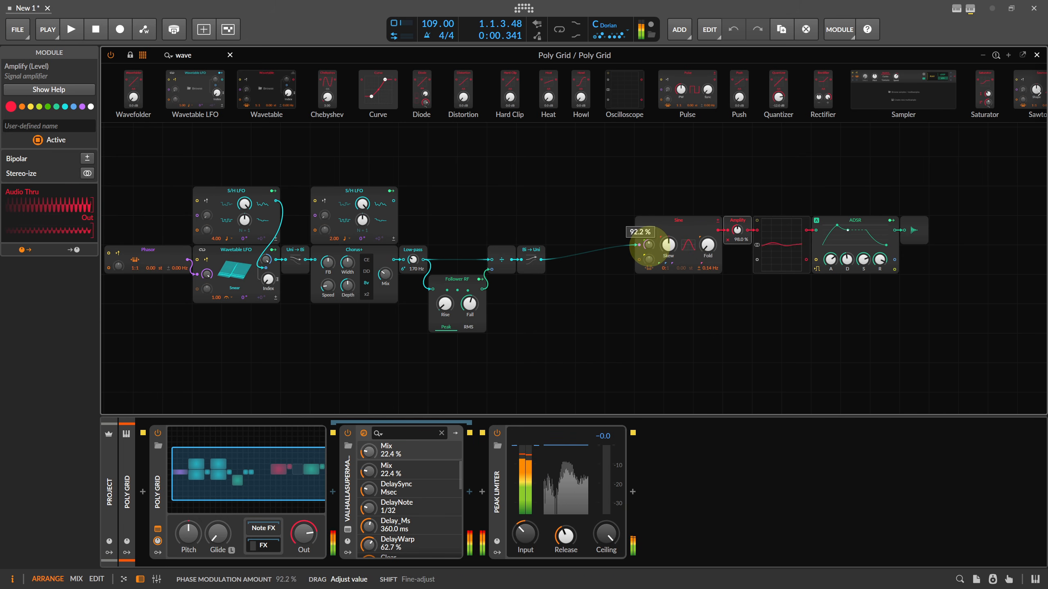
left_click_drag(647, 245, 650, 250)
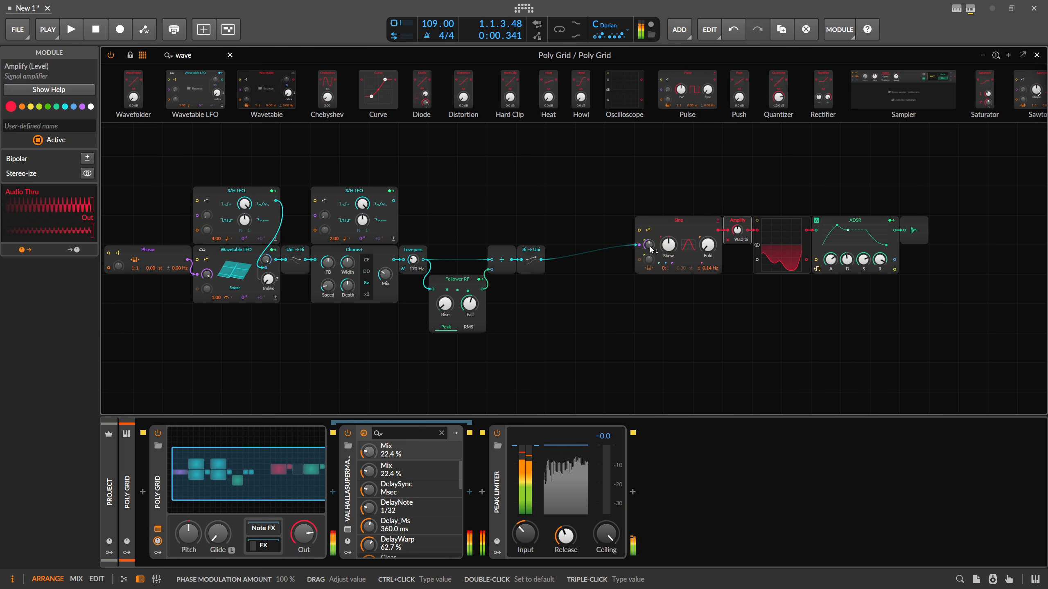